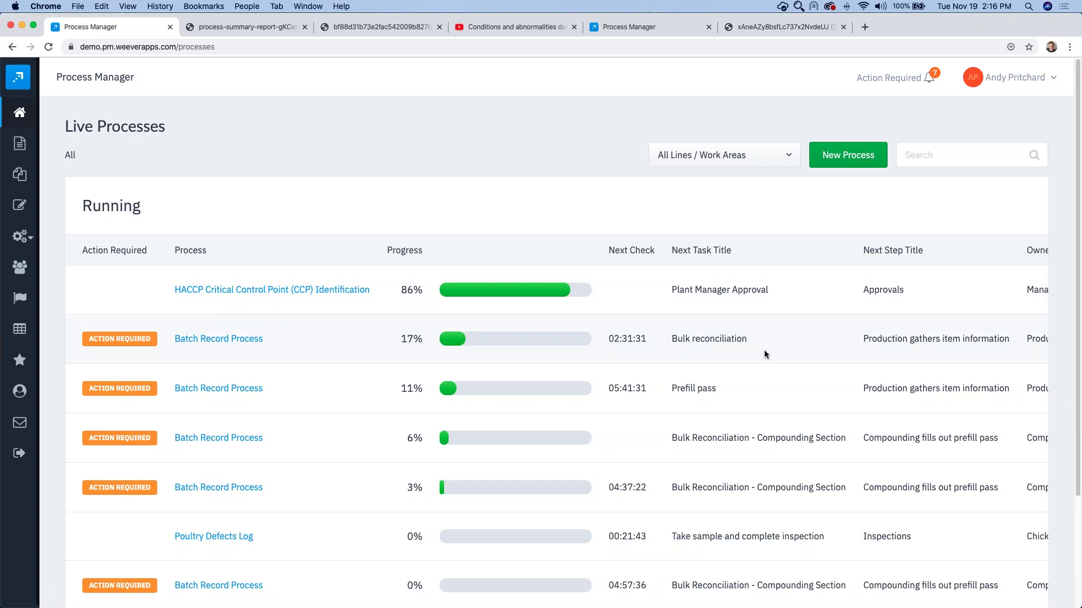
Step: Filter the process list to line M3, then show all lines and work areas again
{"action": "scroll", "coordinate": [764, 350], "scroll_direction": "down", "scroll_amount": 1}
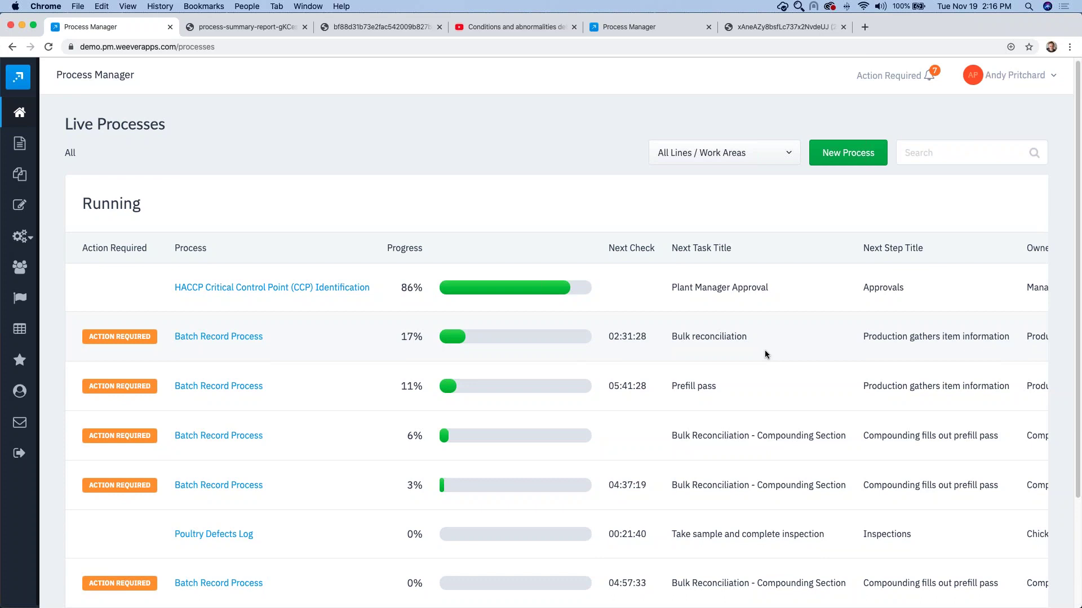
{"action": "scroll", "coordinate": [764, 349], "scroll_direction": "right", "scroll_amount": 8}
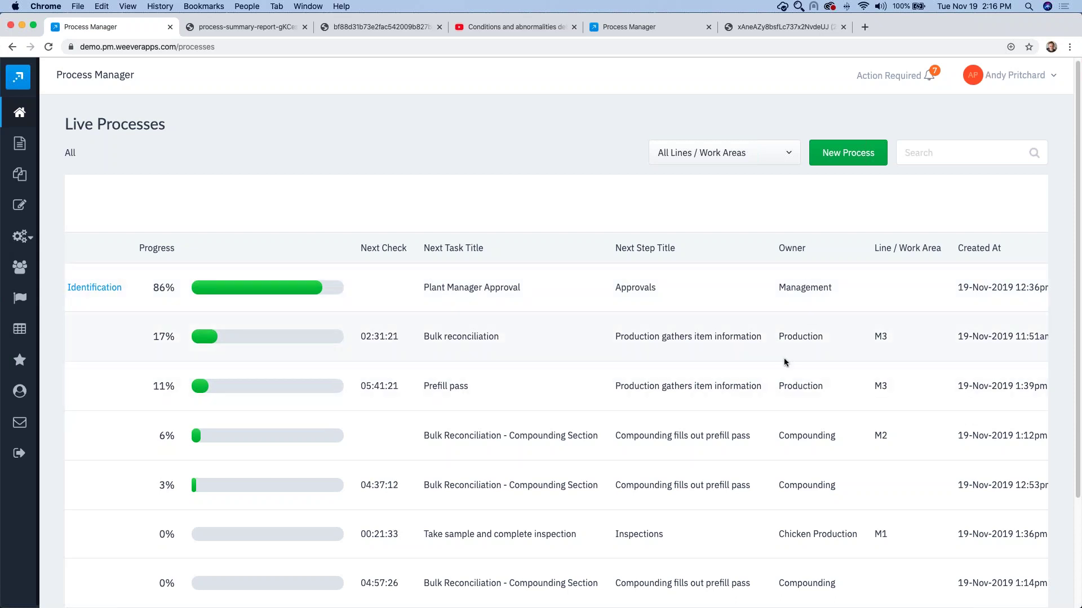
{"action": "scroll", "coordinate": [784, 360], "scroll_direction": "right", "scroll_amount": 3}
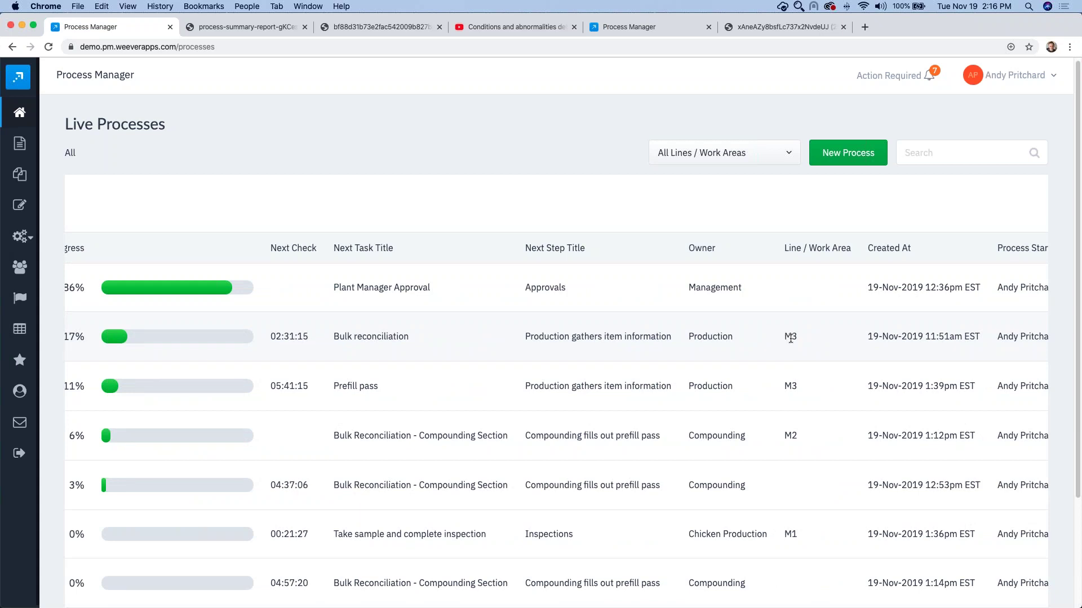
{"action": "scroll", "coordinate": [790, 338], "scroll_direction": "right", "scroll_amount": 2}
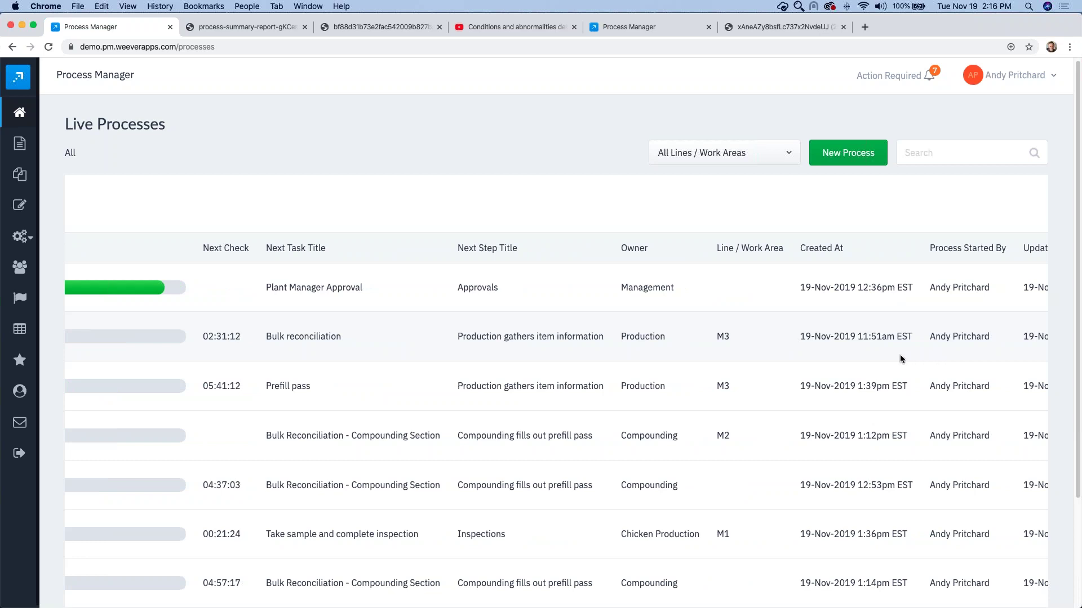
{"action": "scroll", "coordinate": [893, 356], "scroll_direction": "left", "scroll_amount": 8}
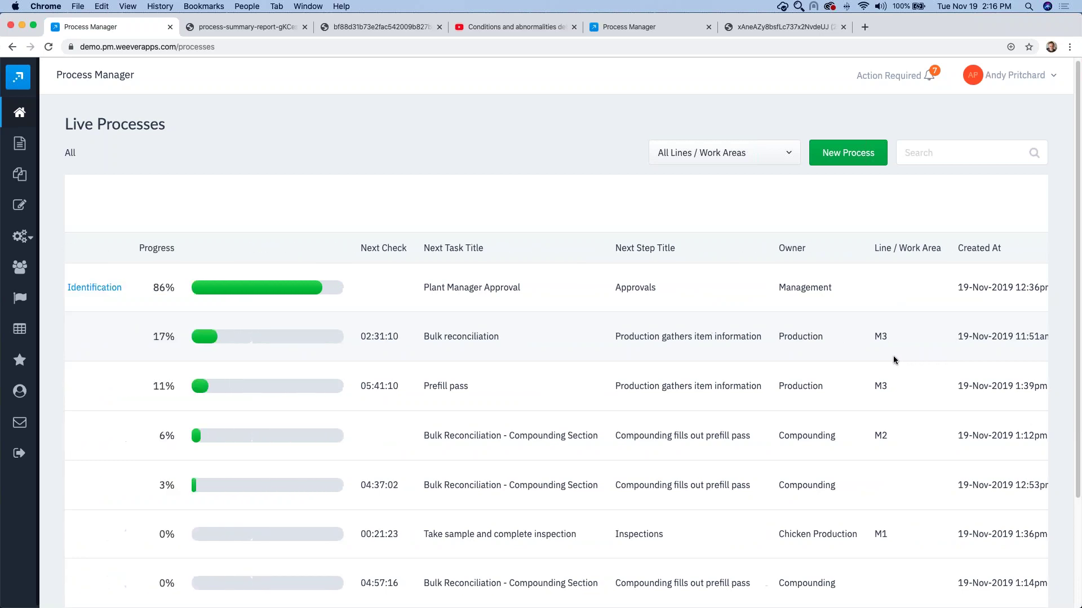
{"action": "left_click", "coordinate": [742, 162]}
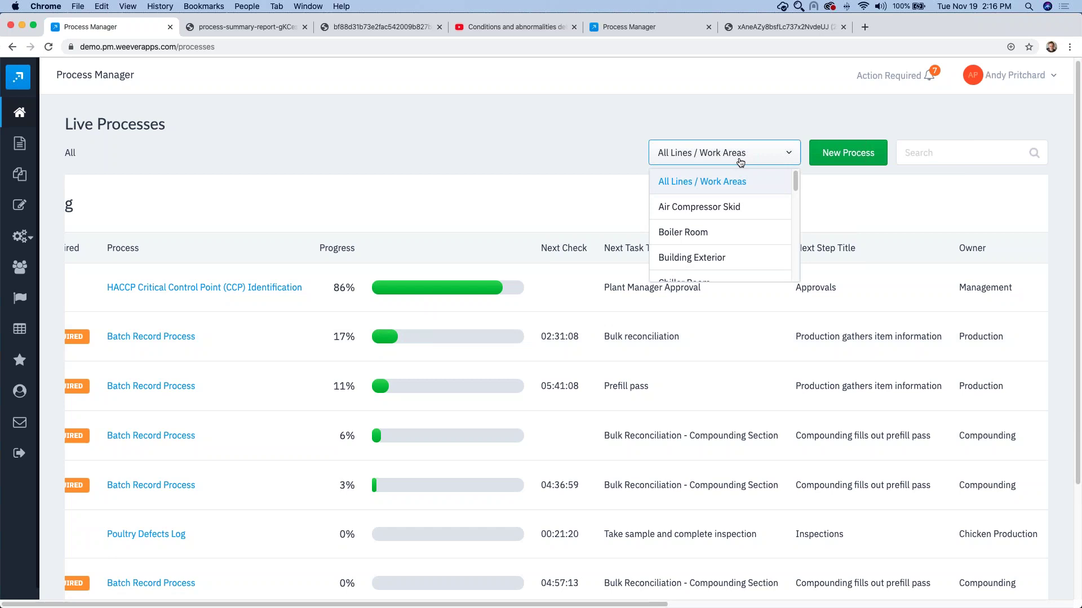
{"action": "scroll", "coordinate": [735, 254], "scroll_direction": "down", "scroll_amount": 2}
{"action": "scroll", "coordinate": [733, 257], "scroll_direction": "down", "scroll_amount": 2}
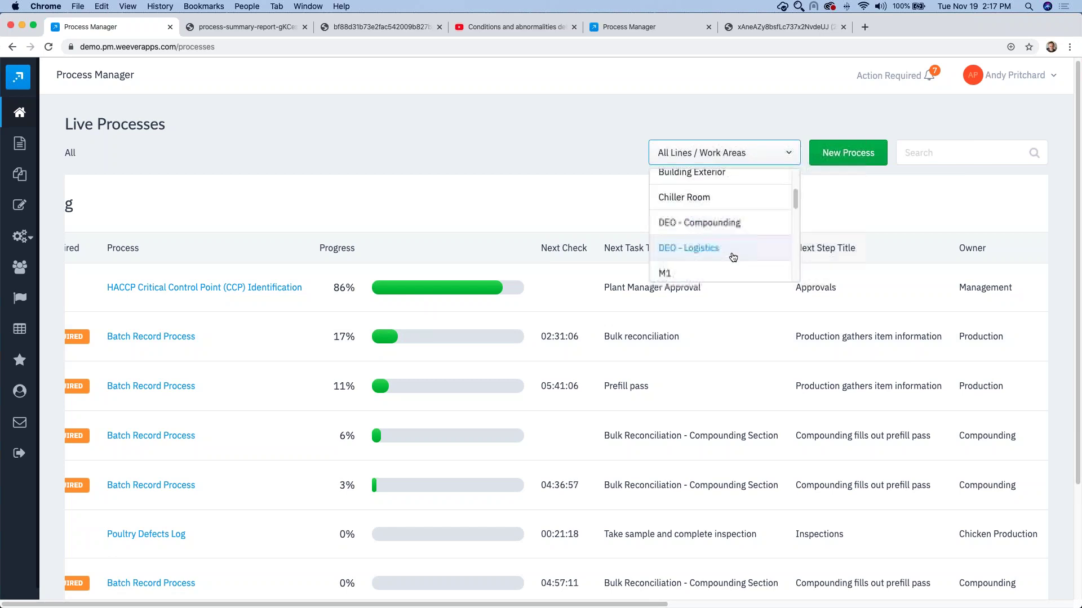
{"action": "scroll", "coordinate": [693, 261], "scroll_direction": "down", "scroll_amount": 1}
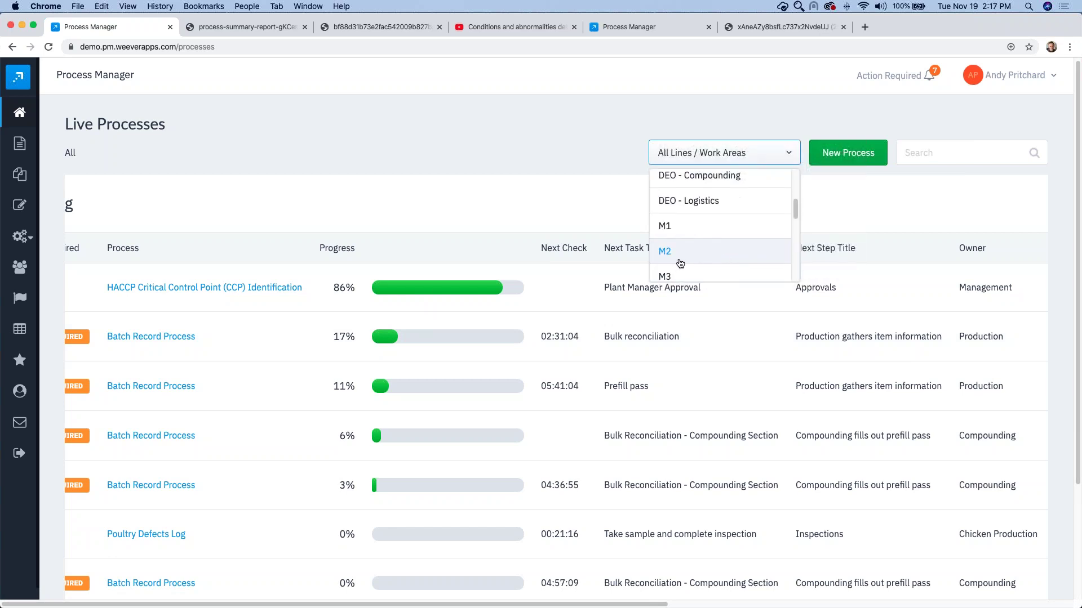
{"action": "left_click", "coordinate": [670, 275]}
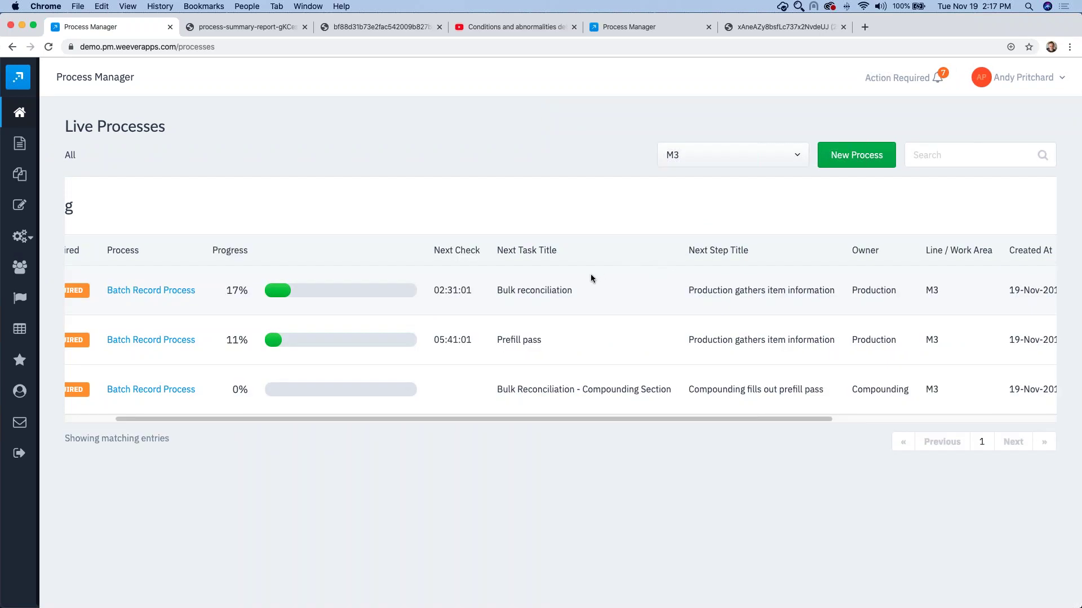
{"action": "scroll", "coordinate": [425, 244], "scroll_direction": "left", "scroll_amount": 3}
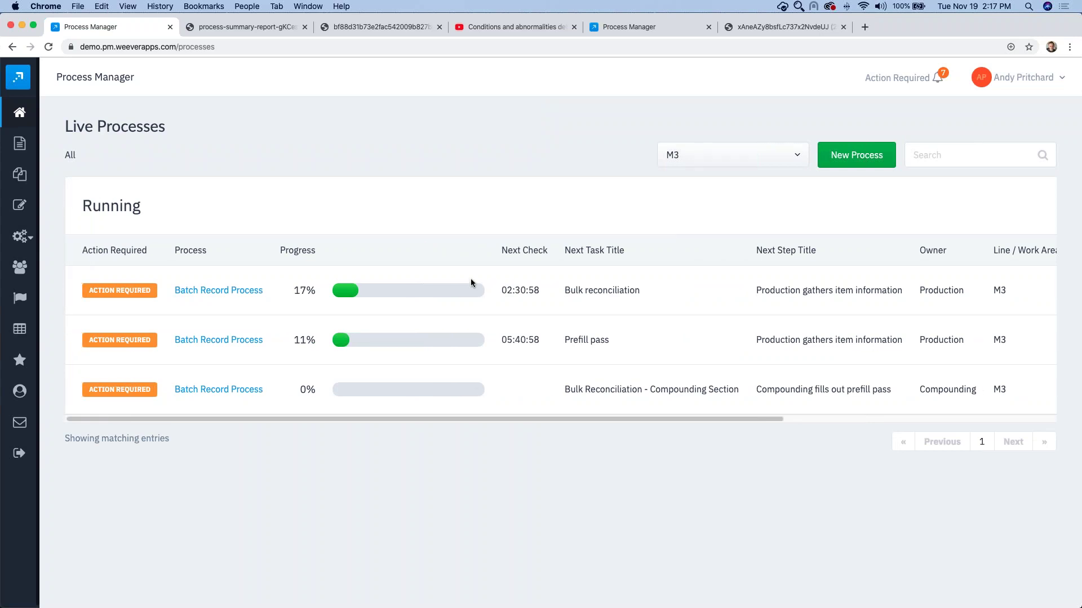
{"action": "left_click", "coordinate": [698, 159]}
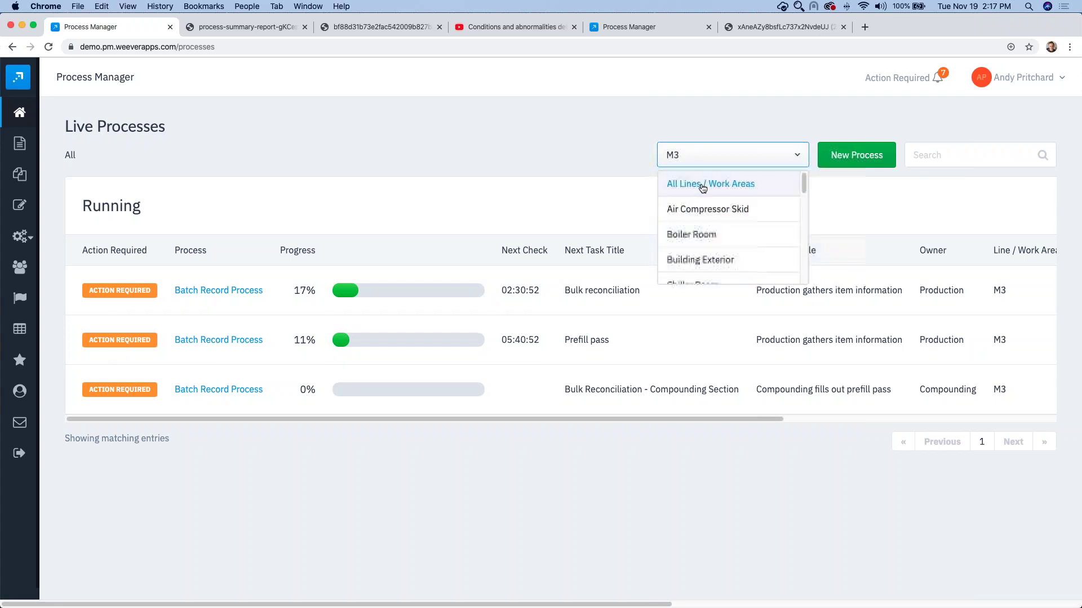
{"action": "left_click", "coordinate": [701, 186]}
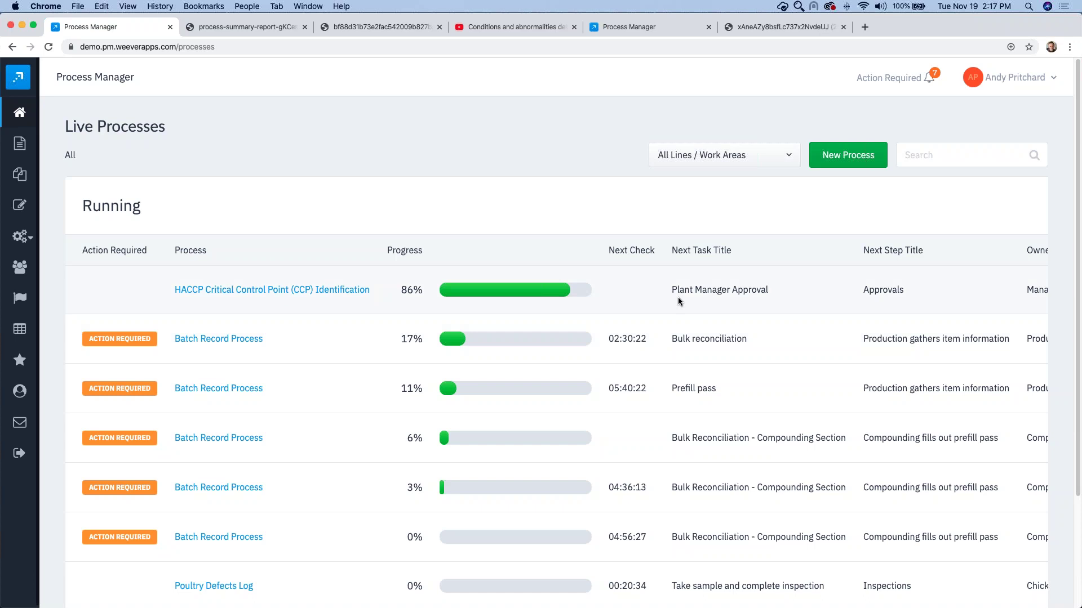
Step: Start a new Quality > Batch Record Process
{"action": "left_click", "coordinate": [861, 156]}
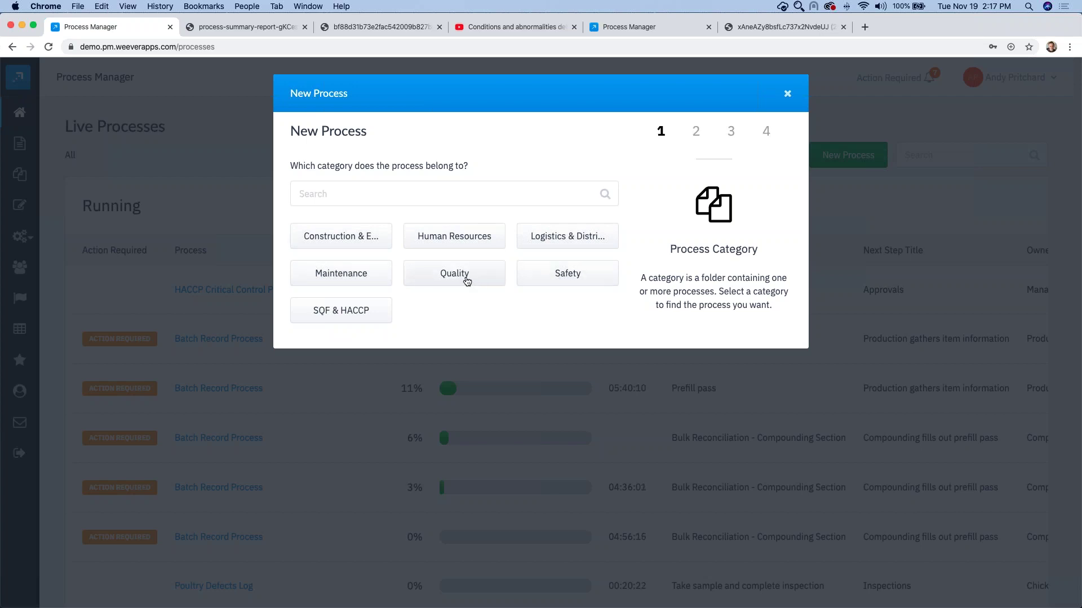
{"action": "left_click", "coordinate": [466, 281]}
{"action": "left_click", "coordinate": [391, 239]}
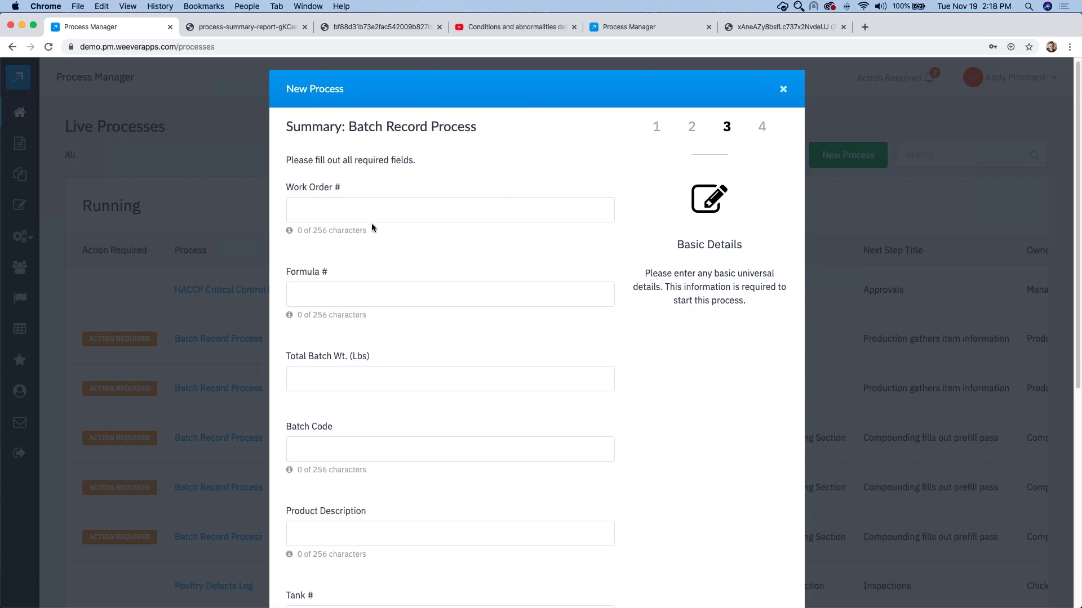
Step: Enter work order 321431232, weight 132, batch code 123, description 'Product Description', tank 2
{"action": "left_click", "coordinate": [354, 212]}
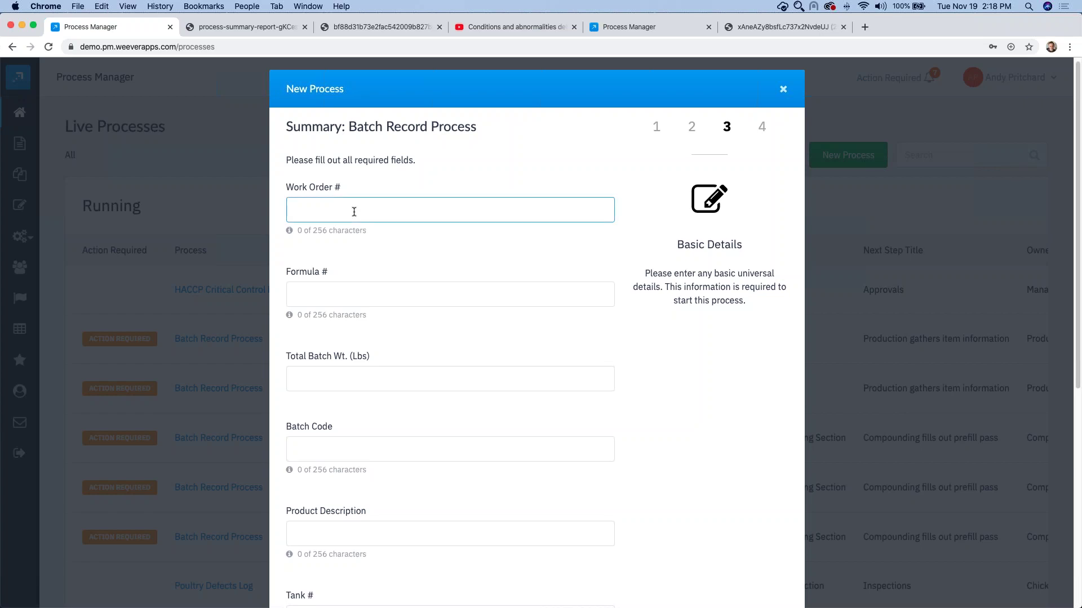
{"action": "type", "text": "321431232"}
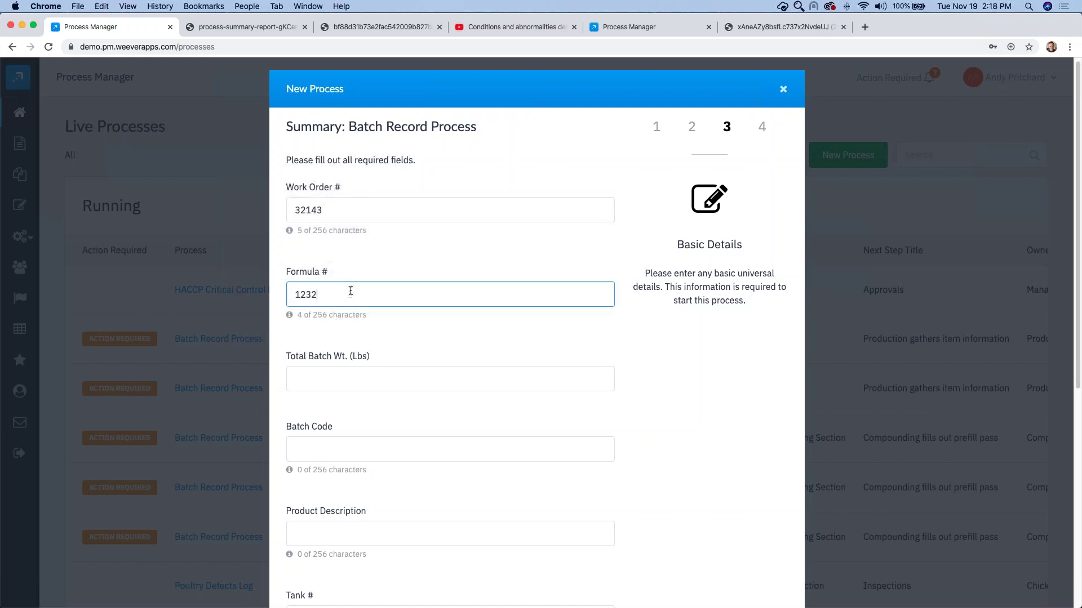
{"action": "scroll", "coordinate": [348, 297], "scroll_direction": "down", "scroll_amount": 2}
{"action": "left_click", "coordinate": [324, 260]}
{"action": "type", "text": "132"}
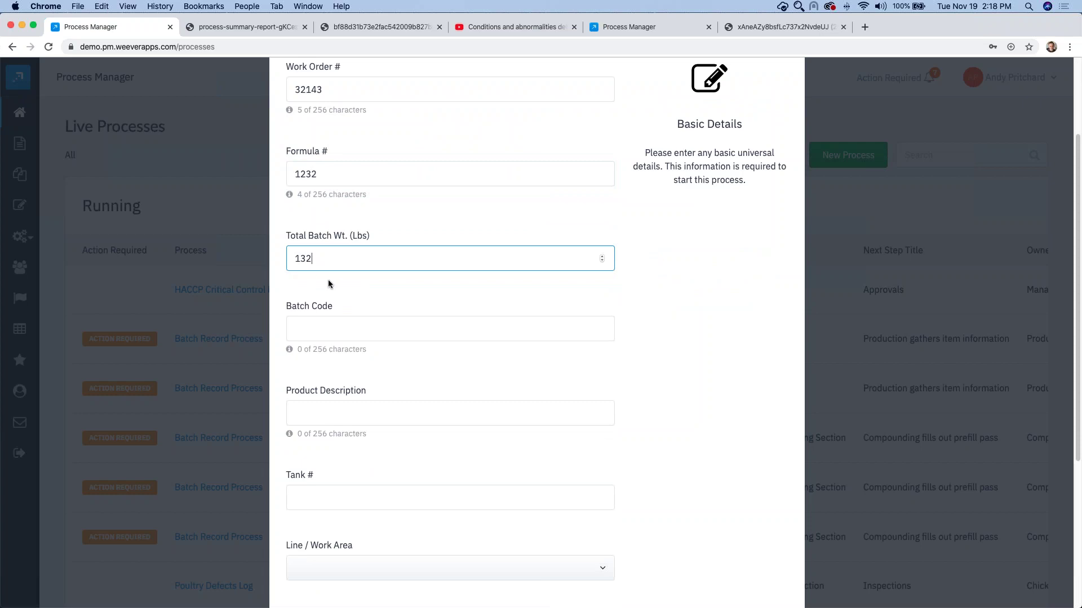
{"action": "scroll", "coordinate": [328, 282], "scroll_direction": "down", "scroll_amount": 1}
{"action": "left_click", "coordinate": [324, 306]}
{"action": "type", "text": "123"}
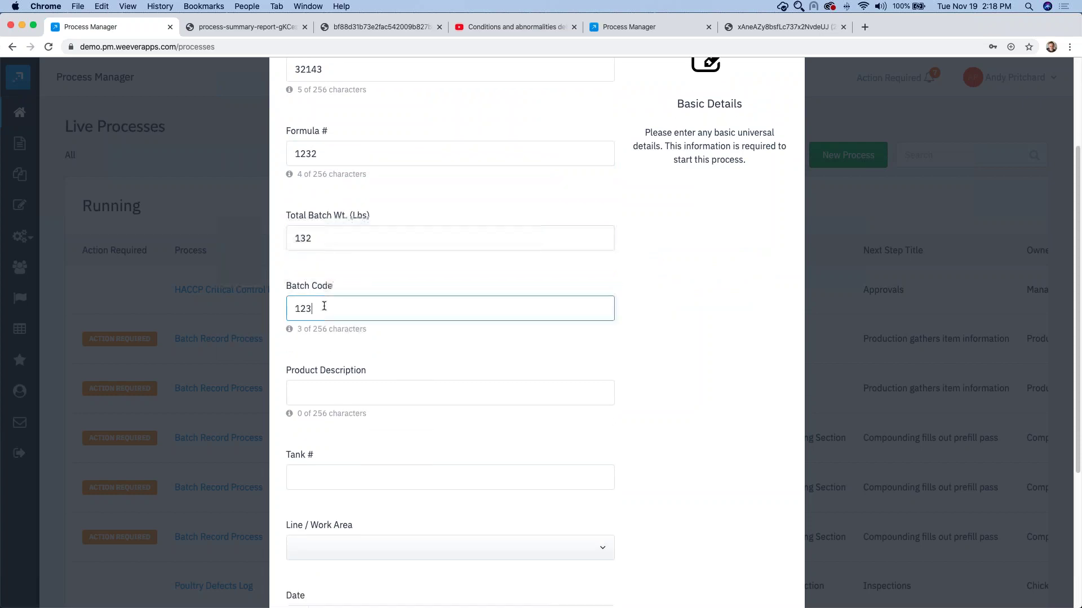
{"action": "scroll", "coordinate": [324, 306], "scroll_direction": "down", "scroll_amount": 2}
{"action": "left_click", "coordinate": [313, 343]}
{"action": "type", "text": "Pro"}
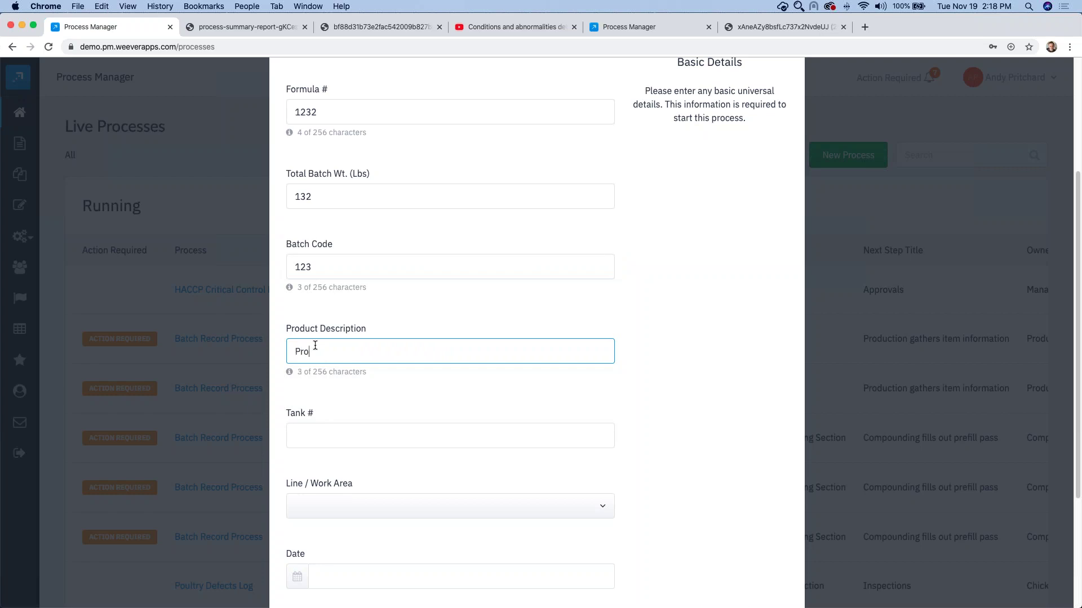
{"action": "type", "text": "duct Description"}
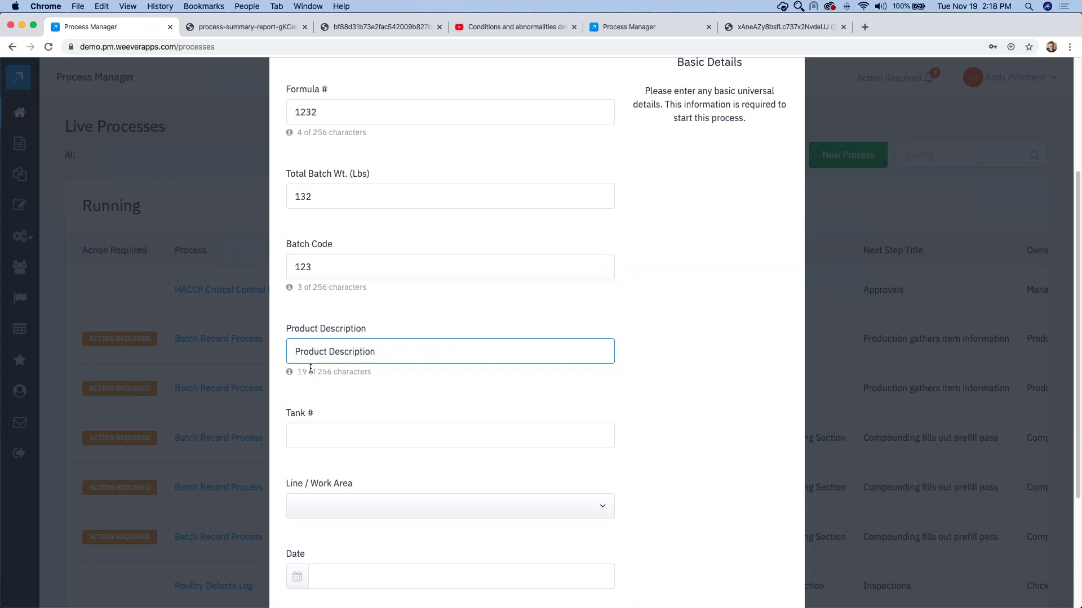
{"action": "left_click", "coordinate": [312, 432]}
{"action": "type", "text": "2"}
Step: Assign the batch to line M3 with date 19 November 2019, 2:10 PM
{"action": "left_click", "coordinate": [337, 506]}
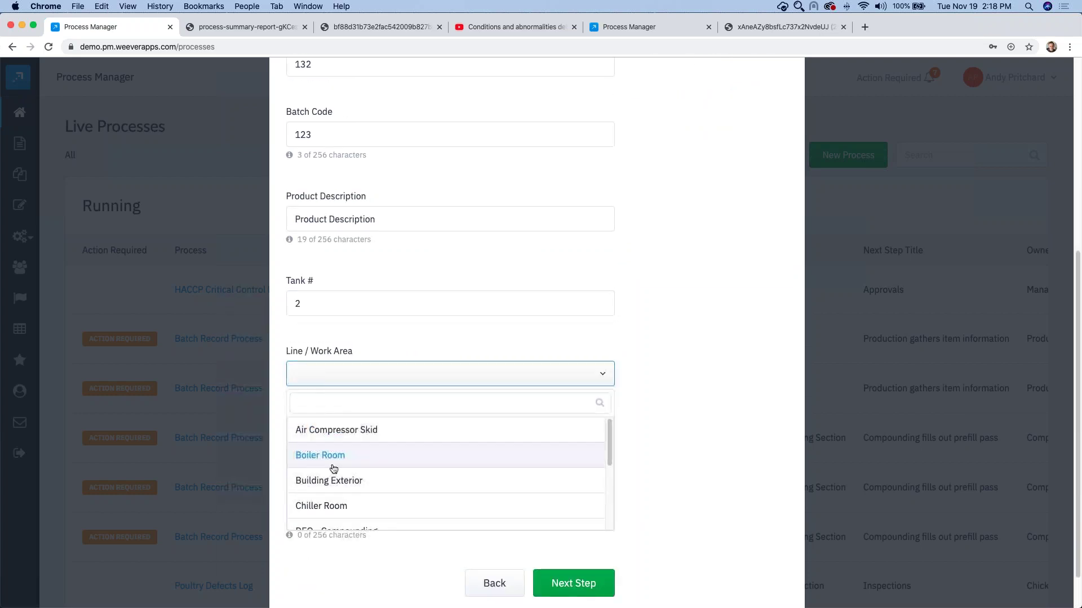
{"action": "scroll", "coordinate": [330, 467], "scroll_direction": "down", "scroll_amount": 5}
{"action": "left_click", "coordinate": [331, 487]}
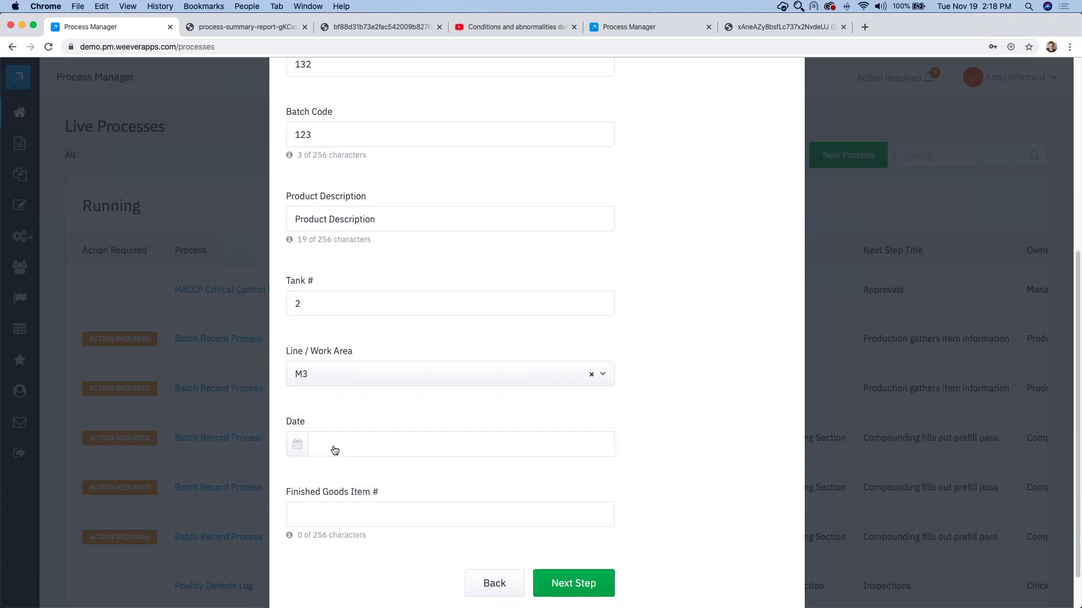
{"action": "left_click", "coordinate": [331, 447]}
{"action": "left_click", "coordinate": [370, 354]}
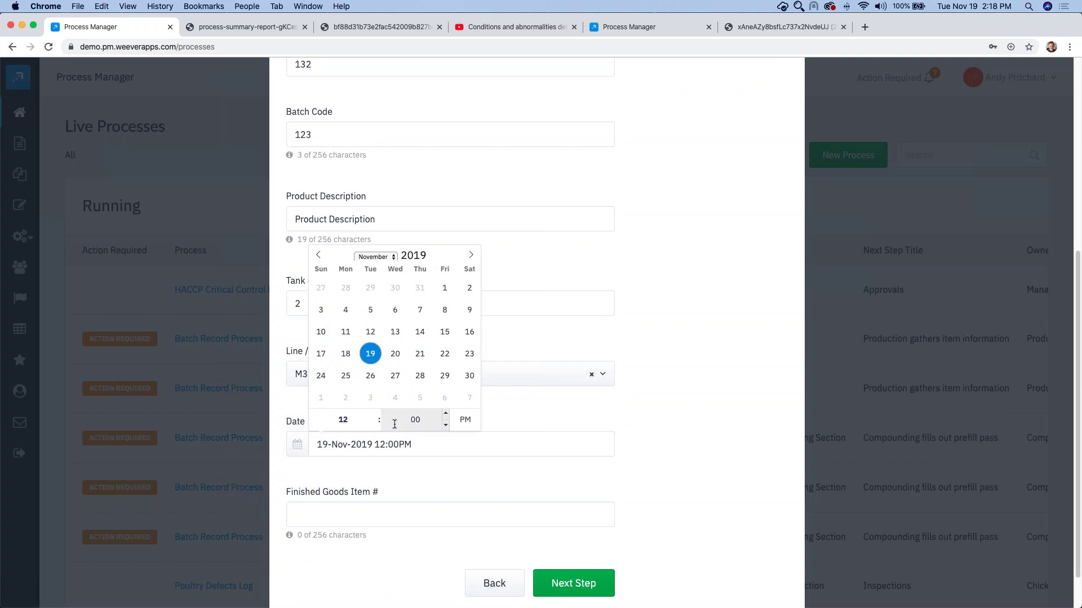
{"action": "left_click", "coordinate": [375, 413]}
{"action": "left_click", "coordinate": [375, 413]}
{"action": "left_click", "coordinate": [445, 414]}
{"action": "left_click", "coordinate": [382, 498]}
Step: Enter finished goods item number 43214321 and continue to the confirmation summary
{"action": "left_click", "coordinate": [340, 514]}
{"action": "type", "text": "43214321"}
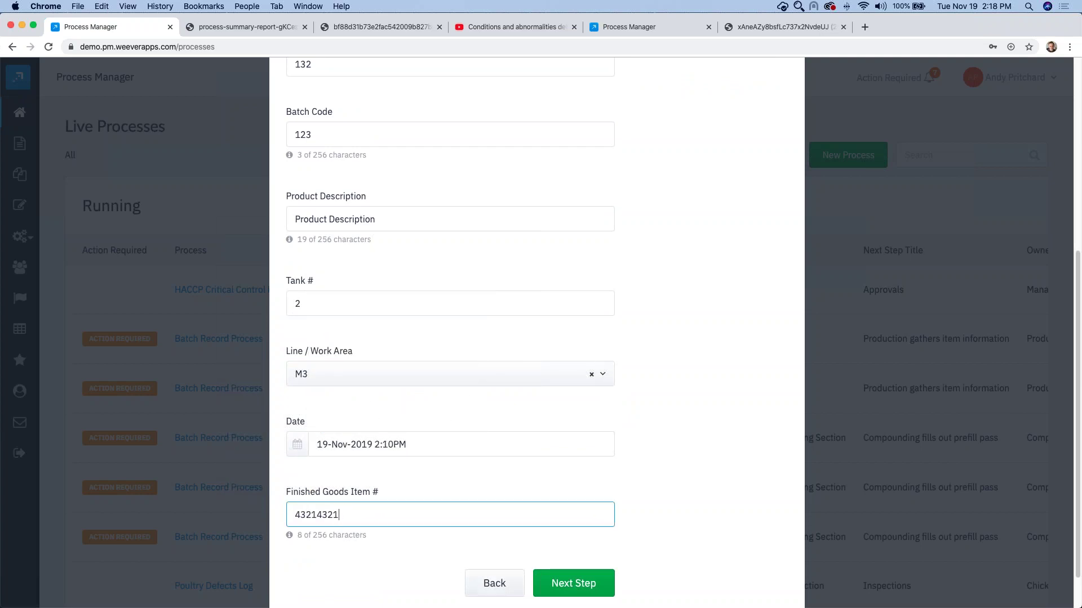
{"action": "left_click", "coordinate": [574, 585]}
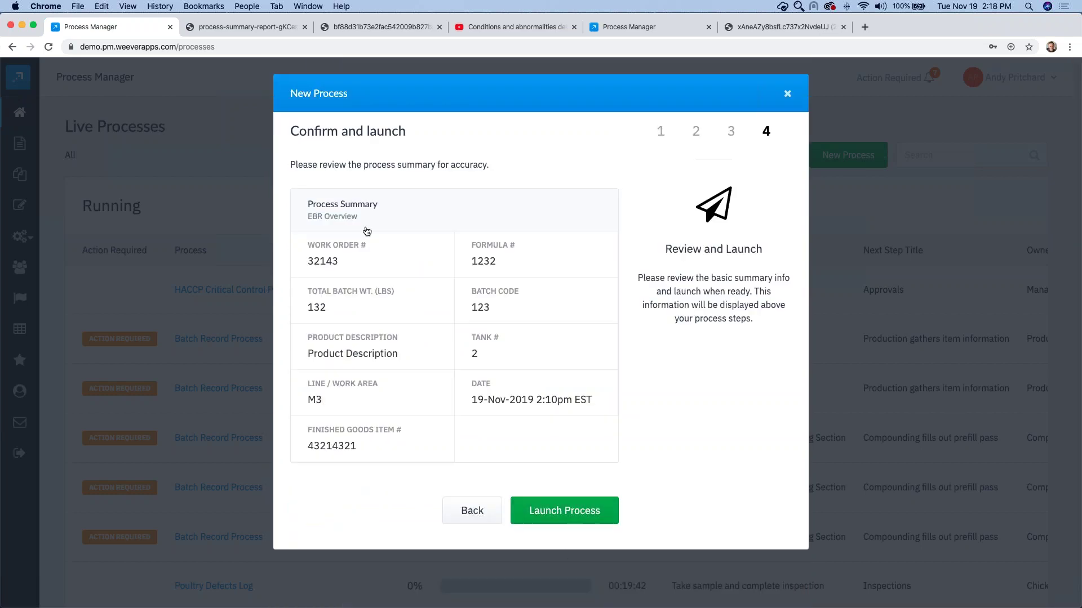
{"action": "left_click", "coordinate": [576, 522]}
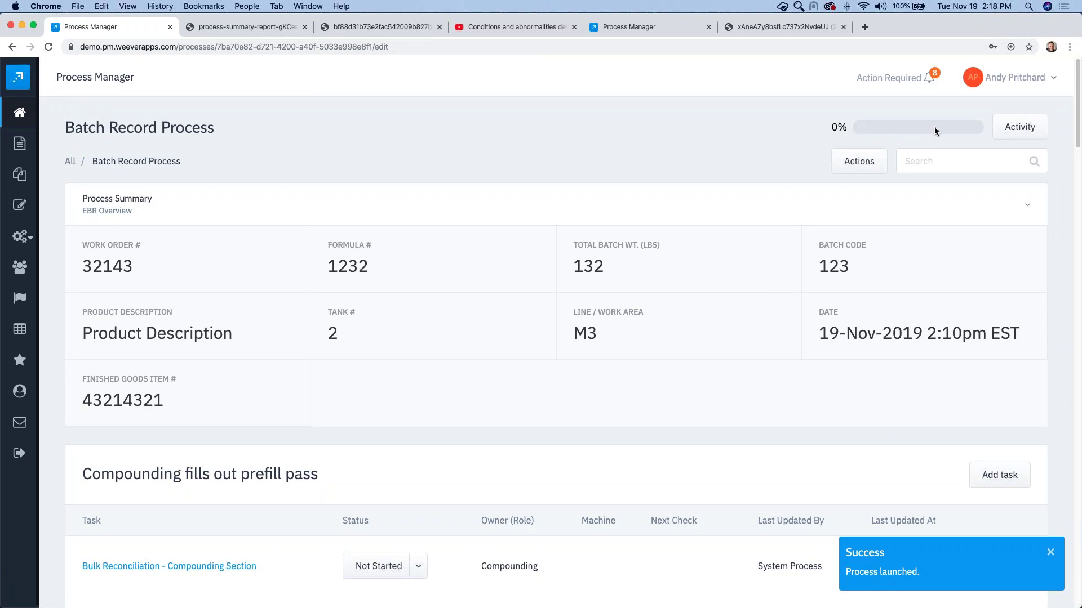
{"action": "left_click", "coordinate": [663, 209]}
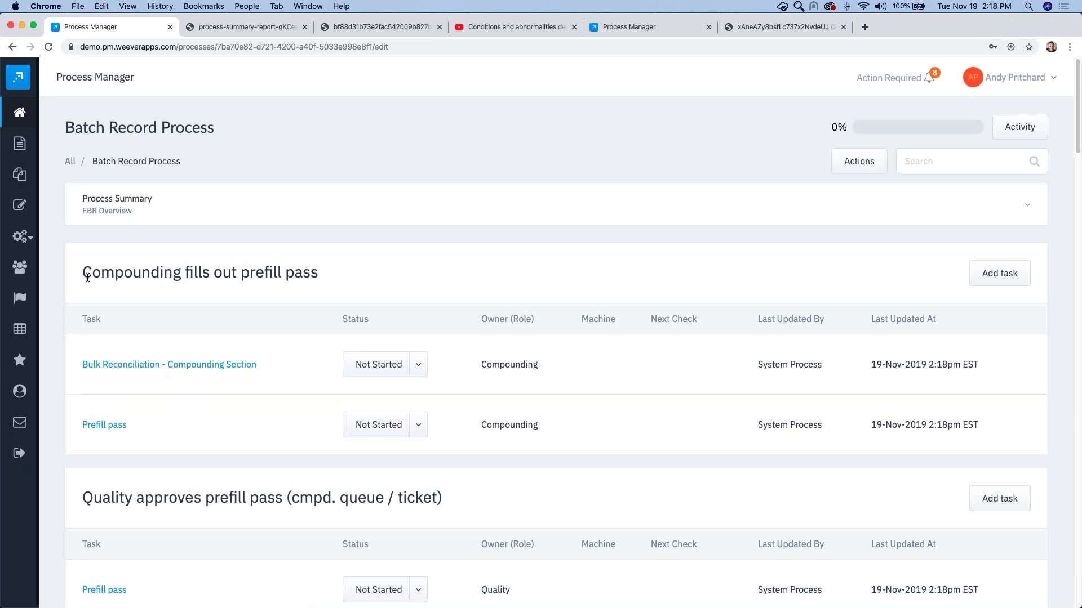
{"action": "left_click_drag", "start_coordinate": [82, 273], "coordinate": [242, 274]}
{"action": "left_click", "coordinate": [364, 276]}
{"action": "left_click", "coordinate": [417, 366]}
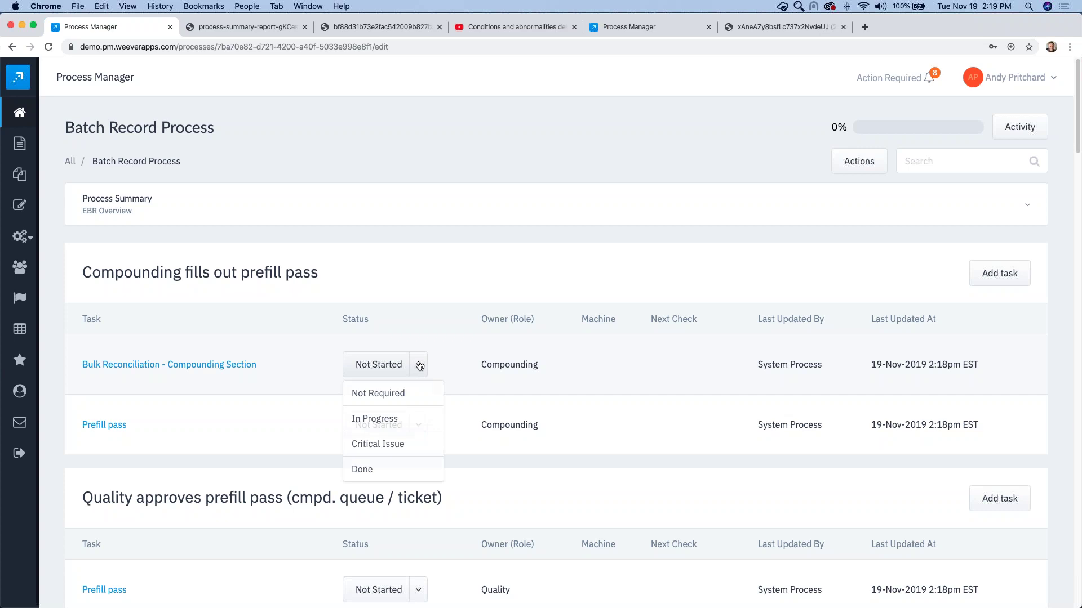
{"action": "left_click", "coordinate": [468, 365]}
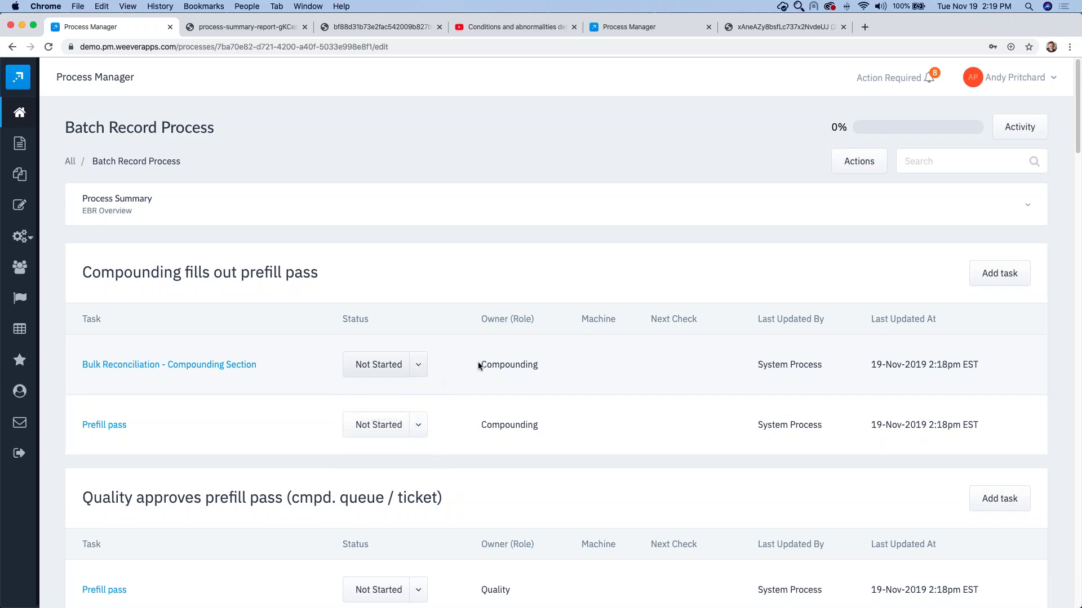
{"action": "left_click_drag", "start_coordinate": [479, 365], "coordinate": [538, 364]}
{"action": "left_click", "coordinate": [535, 365]}
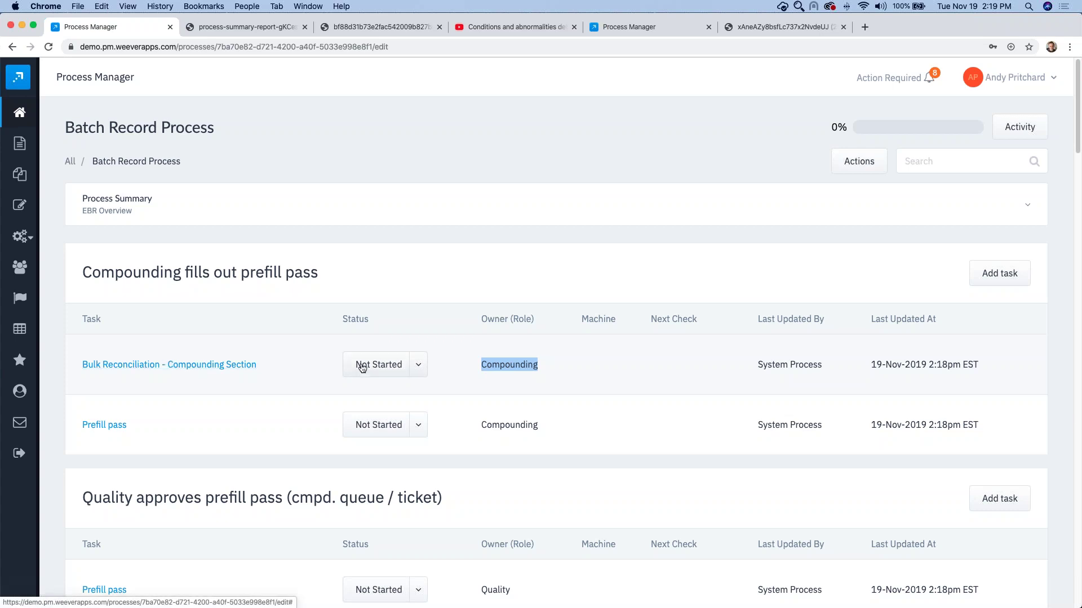
{"action": "left_click", "coordinate": [566, 358]}
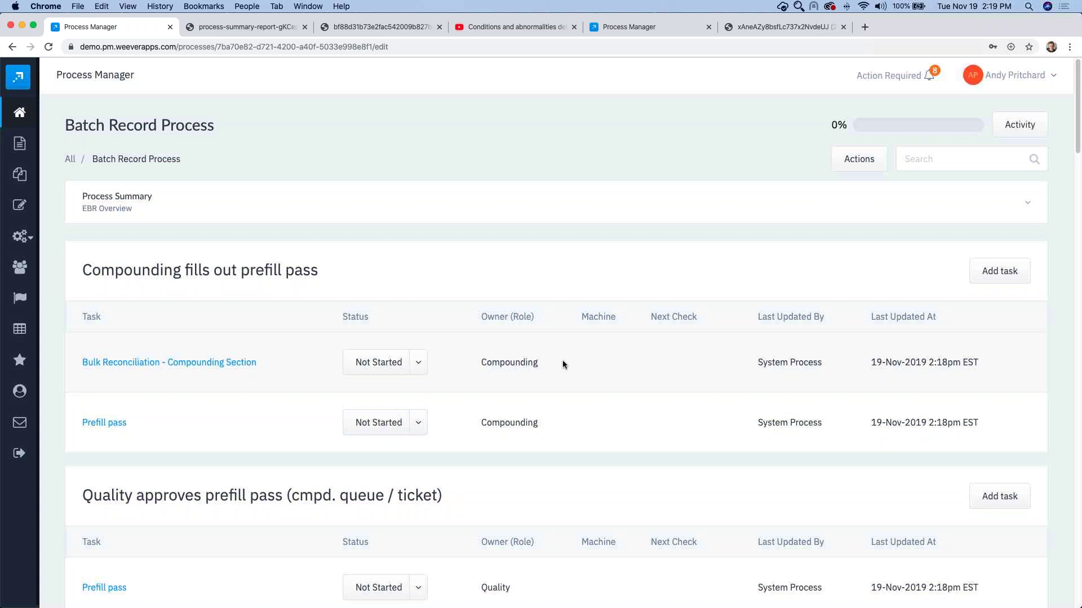
{"action": "scroll", "coordinate": [562, 360], "scroll_direction": "down", "scroll_amount": 2}
{"action": "scroll", "coordinate": [563, 365], "scroll_direction": "down", "scroll_amount": 5}
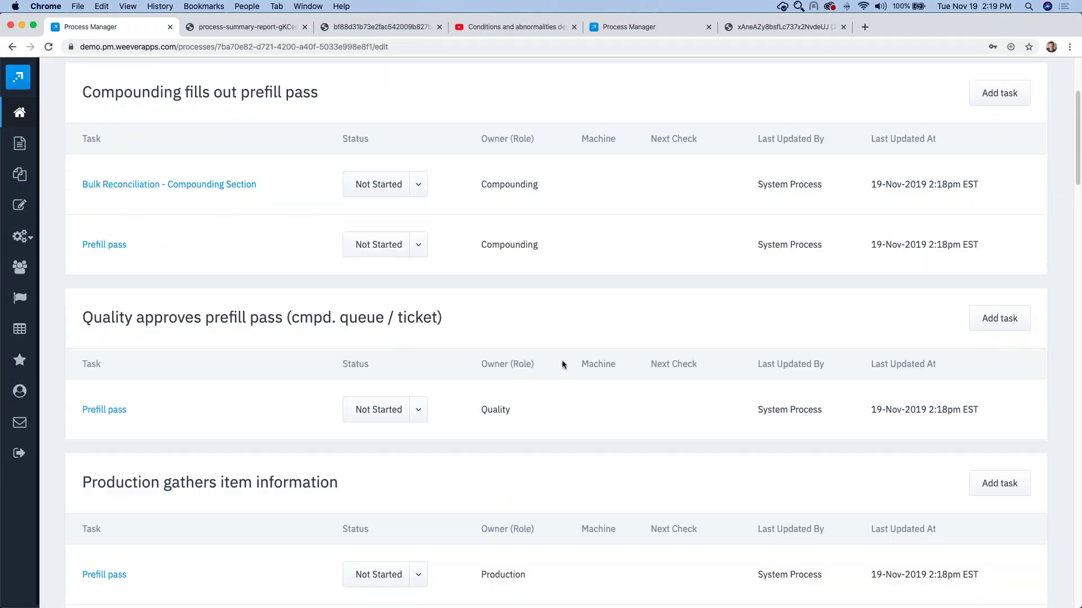
{"action": "scroll", "coordinate": [562, 365], "scroll_direction": "down", "scroll_amount": 15}
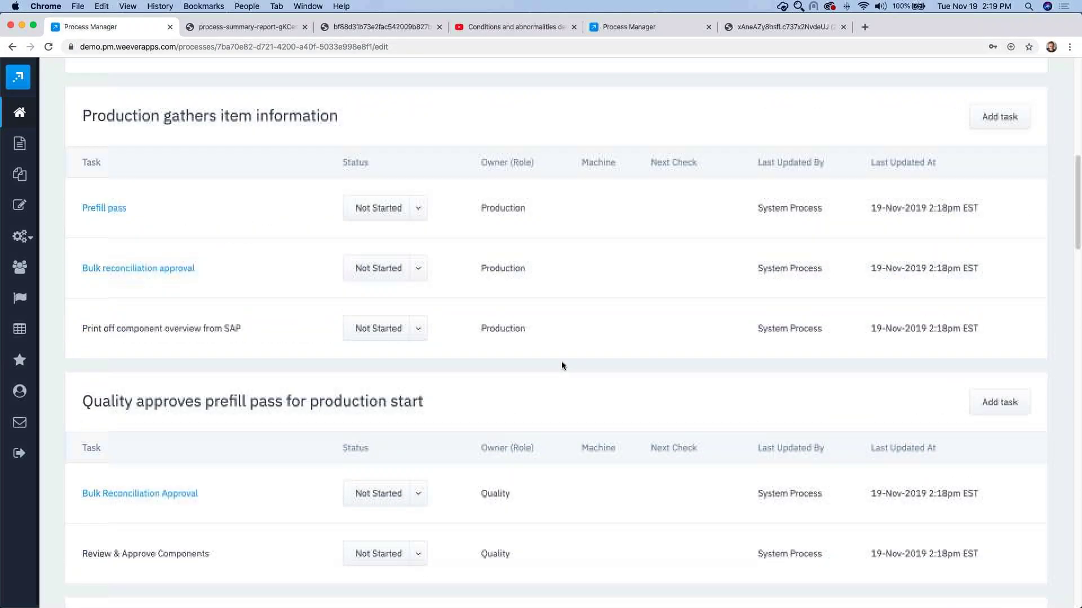
{"action": "scroll", "coordinate": [561, 365], "scroll_direction": "up", "scroll_amount": 20}
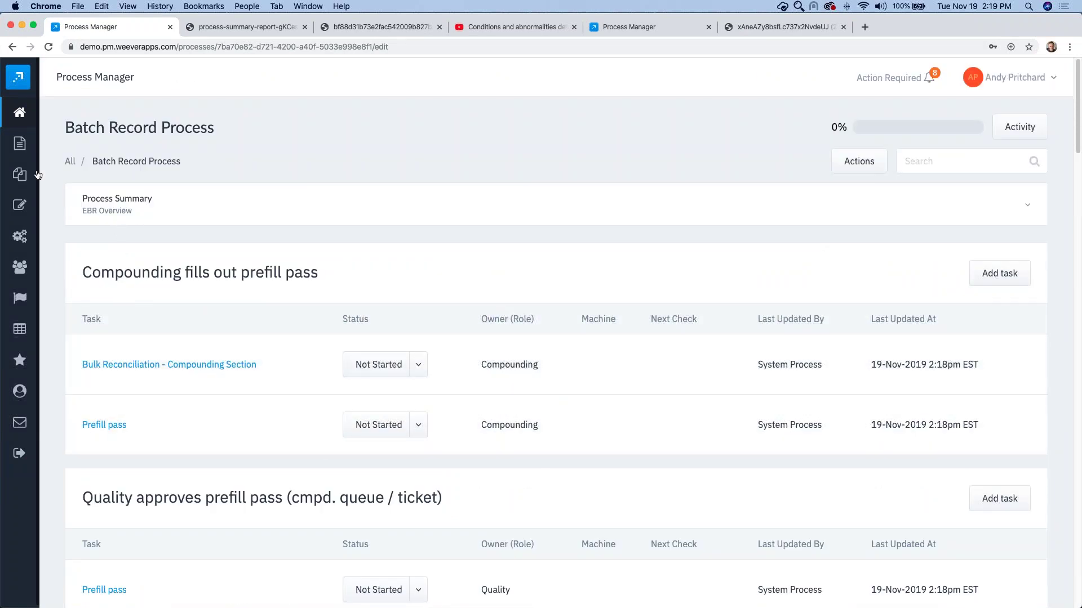
Step: Open Form Builder in a new second tab and close the process summary report tab
{"action": "mouse_move", "coordinate": [38, 175]}
{"action": "right_click", "coordinate": [41, 209]}
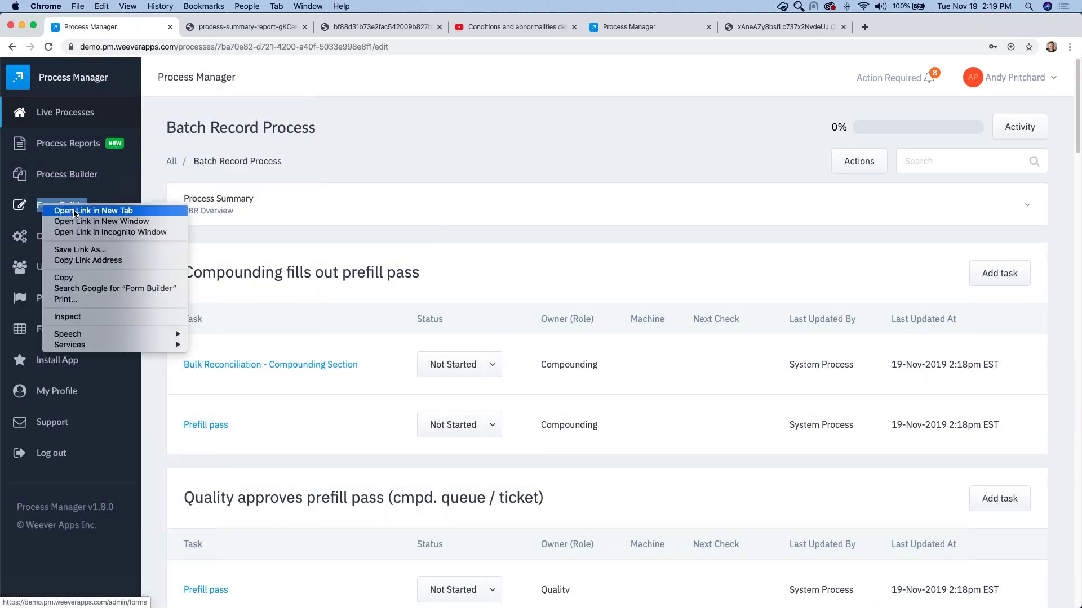
{"action": "left_click", "coordinate": [62, 209]}
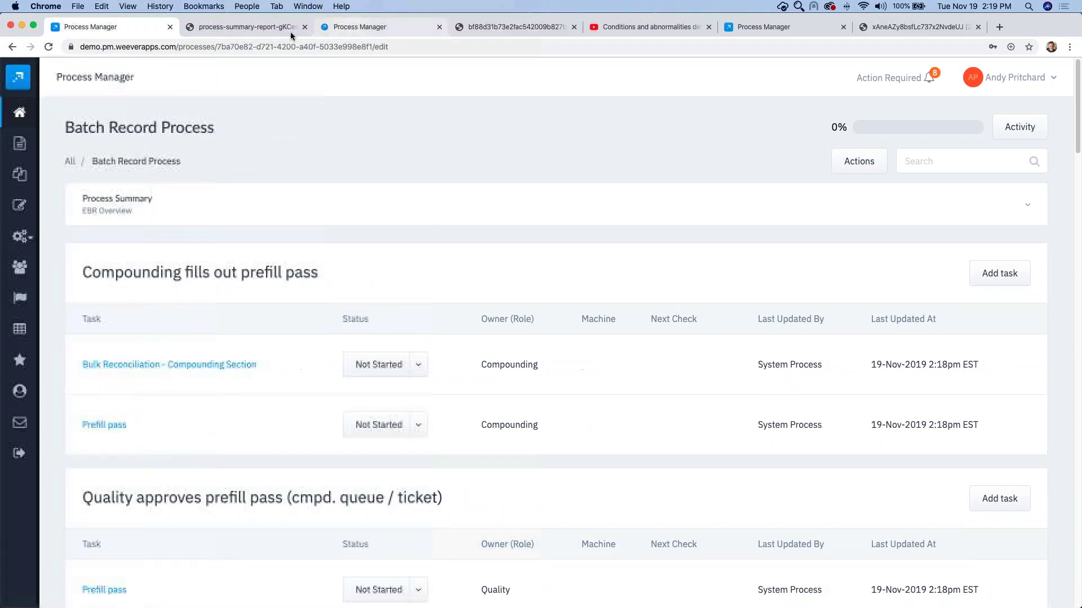
{"action": "left_click_drag", "start_coordinate": [338, 27], "coordinate": [214, 31]}
{"action": "left_click", "coordinate": [439, 27]}
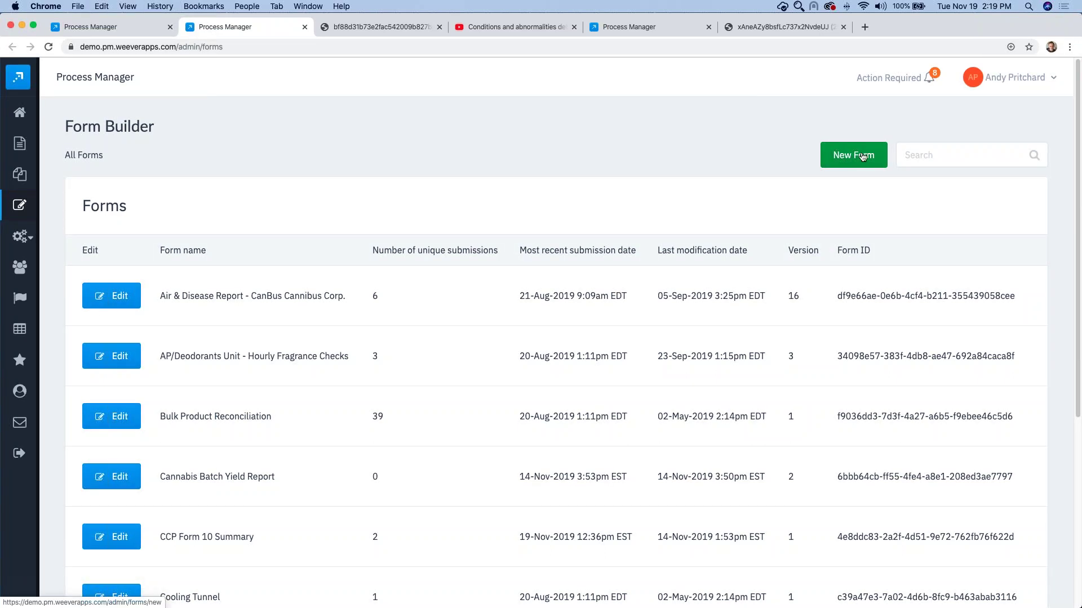
Step: Search forms for 'poul' and edit the Poultry Inspection - Carcass Dressing Defects Log form
{"action": "left_click", "coordinate": [933, 153]}
{"action": "type", "text": "poun"}
{"action": "key", "text": "BackSpace"}
{"action": "type", "text": "l"}
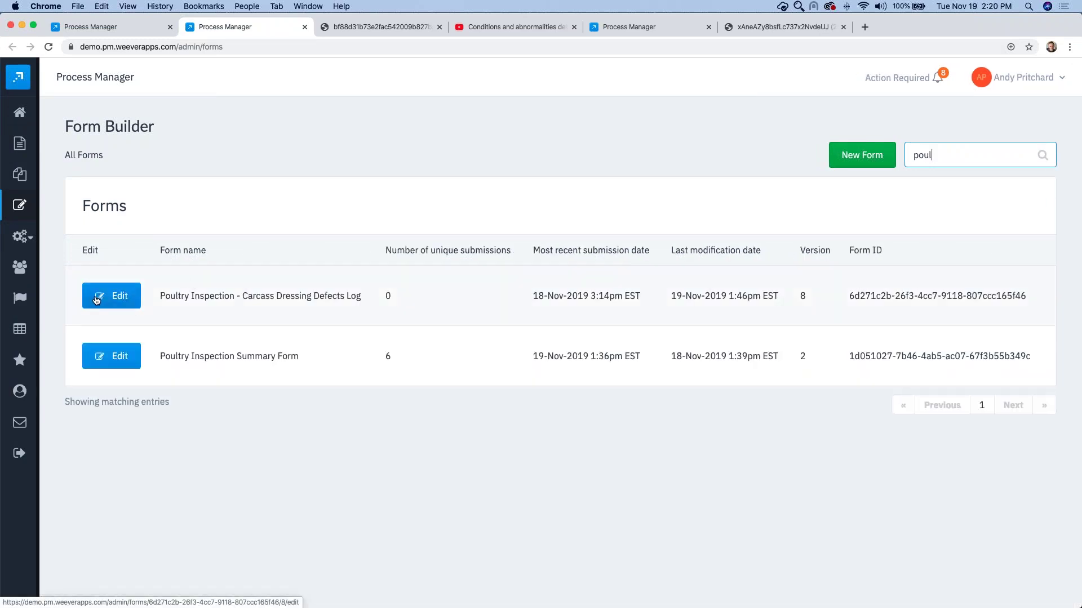
{"action": "left_click", "coordinate": [105, 301]}
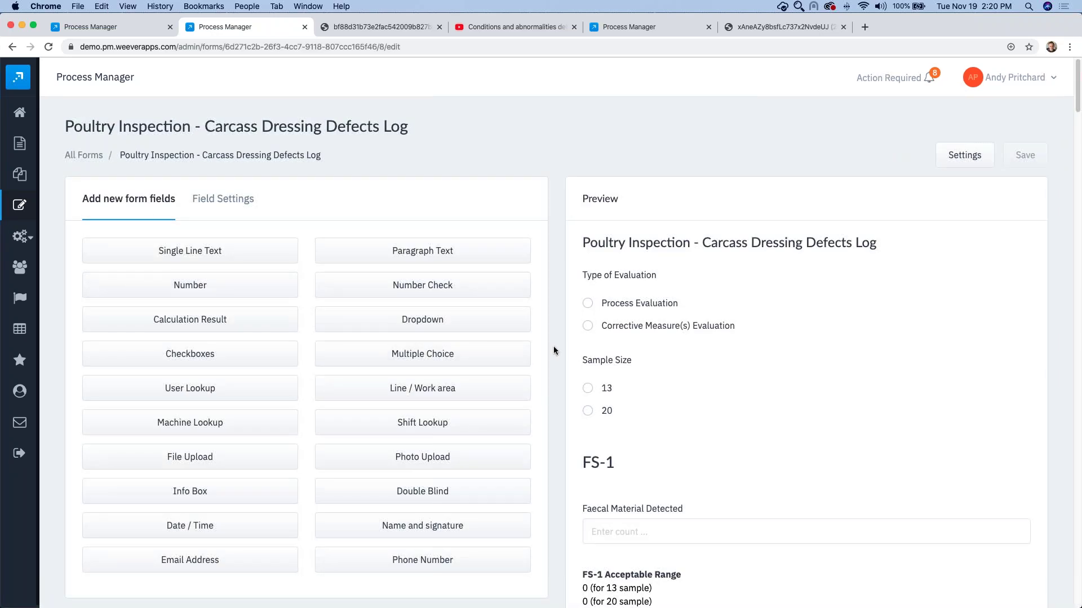
Step: Inspect the Type of Evaluation field's settings and return to the field list
{"action": "scroll", "coordinate": [556, 344], "scroll_direction": "down", "scroll_amount": 1}
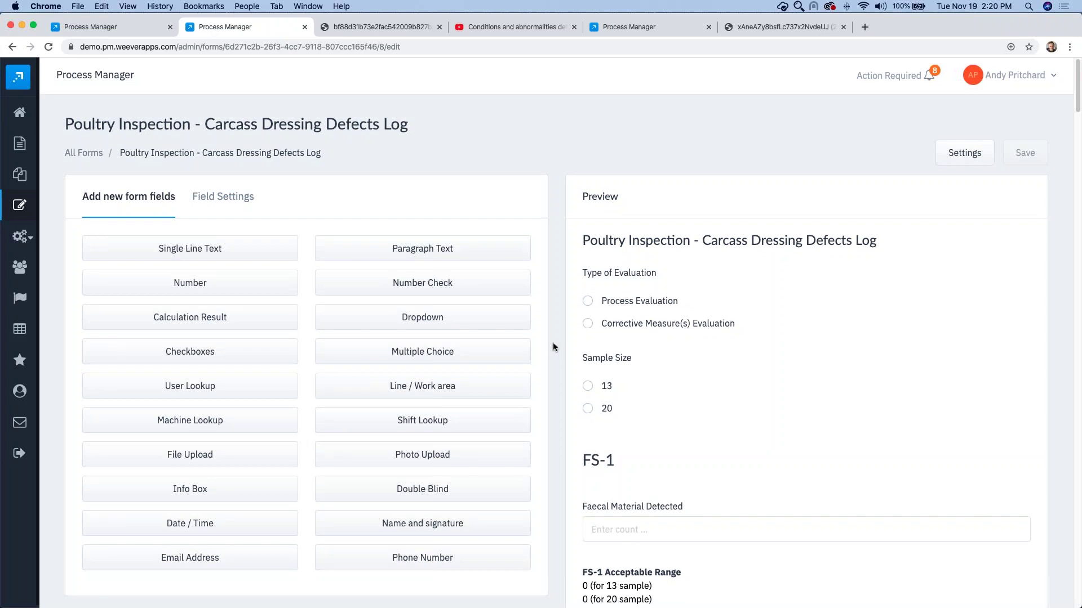
{"action": "left_click", "coordinate": [615, 276]}
{"action": "left_click", "coordinate": [196, 480]}
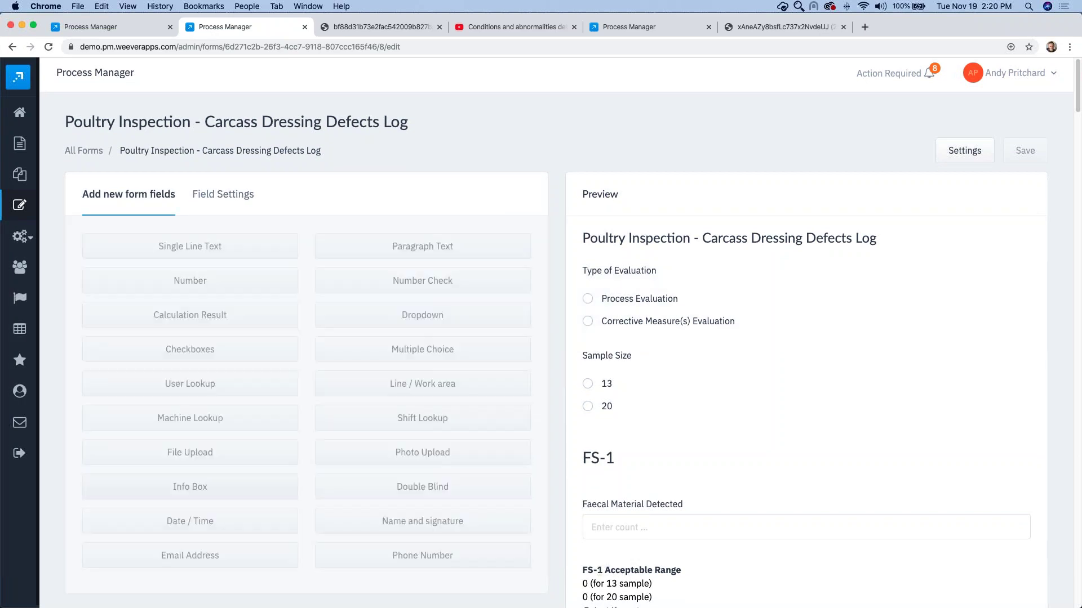
Step: Scroll down the form and select the Total FS-3 calculation field
{"action": "scroll", "coordinate": [571, 390], "scroll_direction": "down", "scroll_amount": 4}
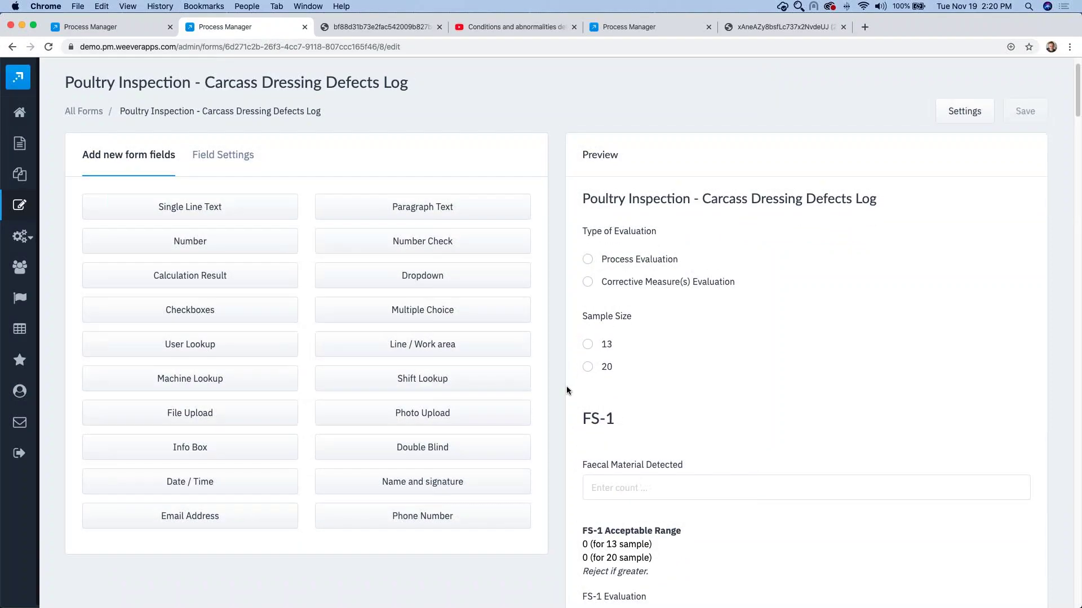
{"action": "scroll", "coordinate": [566, 387], "scroll_direction": "down", "scroll_amount": 2}
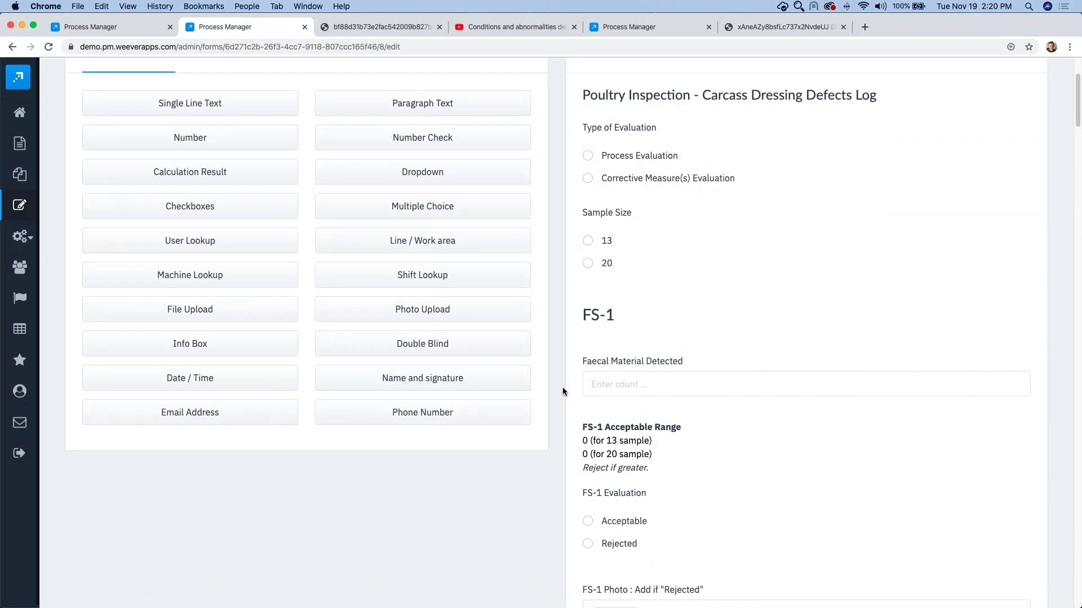
{"action": "scroll", "coordinate": [560, 392], "scroll_direction": "down", "scroll_amount": 2}
{"action": "scroll", "coordinate": [560, 391], "scroll_direction": "up", "scroll_amount": 3}
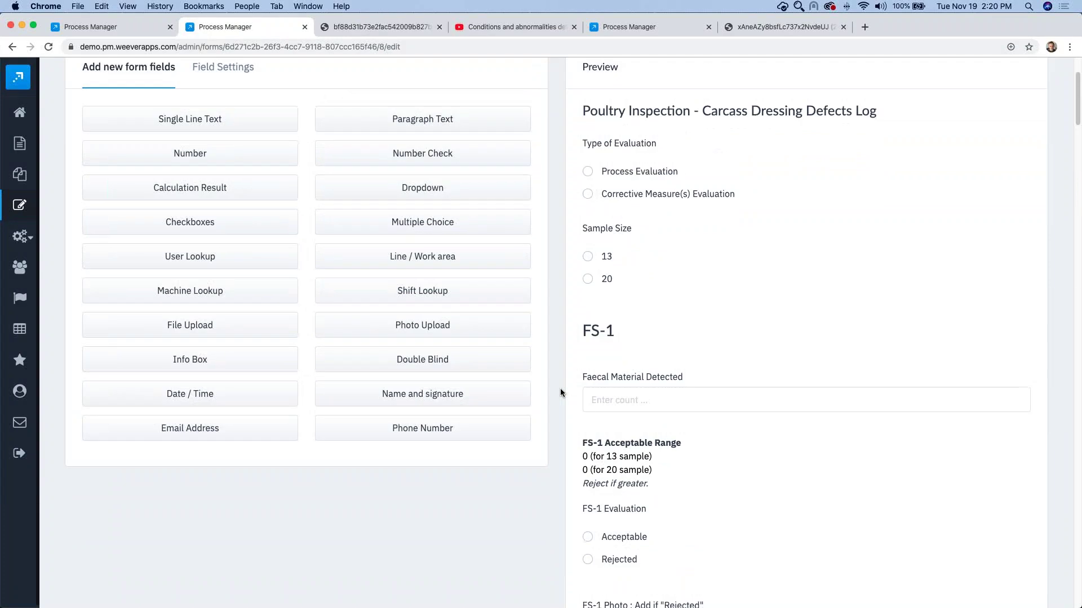
{"action": "scroll", "coordinate": [561, 392], "scroll_direction": "down", "scroll_amount": 4}
{"action": "scroll", "coordinate": [560, 389], "scroll_direction": "down", "scroll_amount": 4}
{"action": "scroll", "coordinate": [560, 389], "scroll_direction": "up", "scroll_amount": 1}
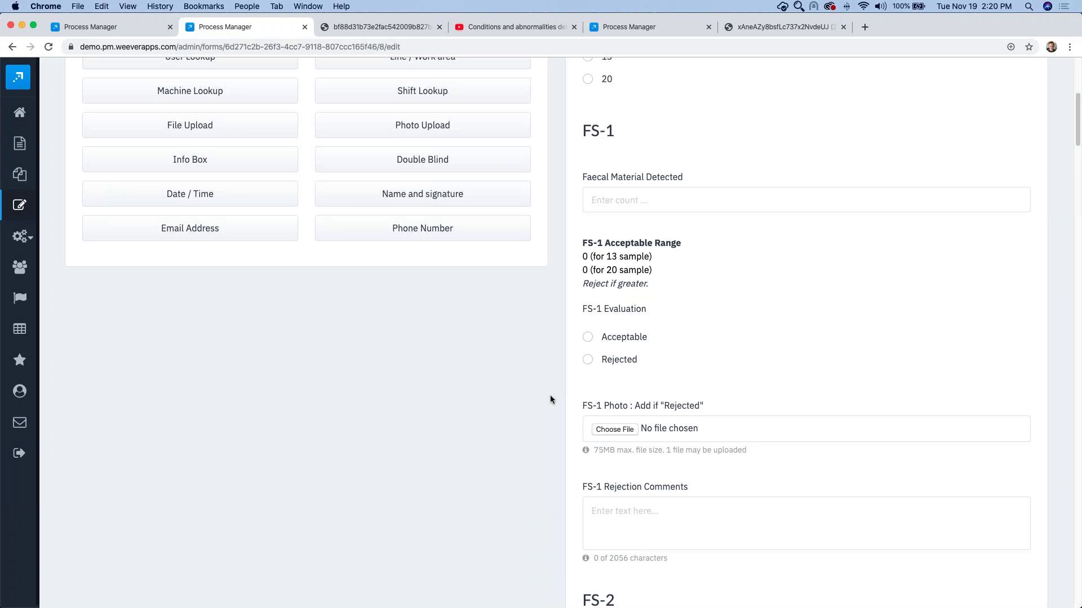
{"action": "scroll", "coordinate": [549, 400], "scroll_direction": "down", "scroll_amount": 2}
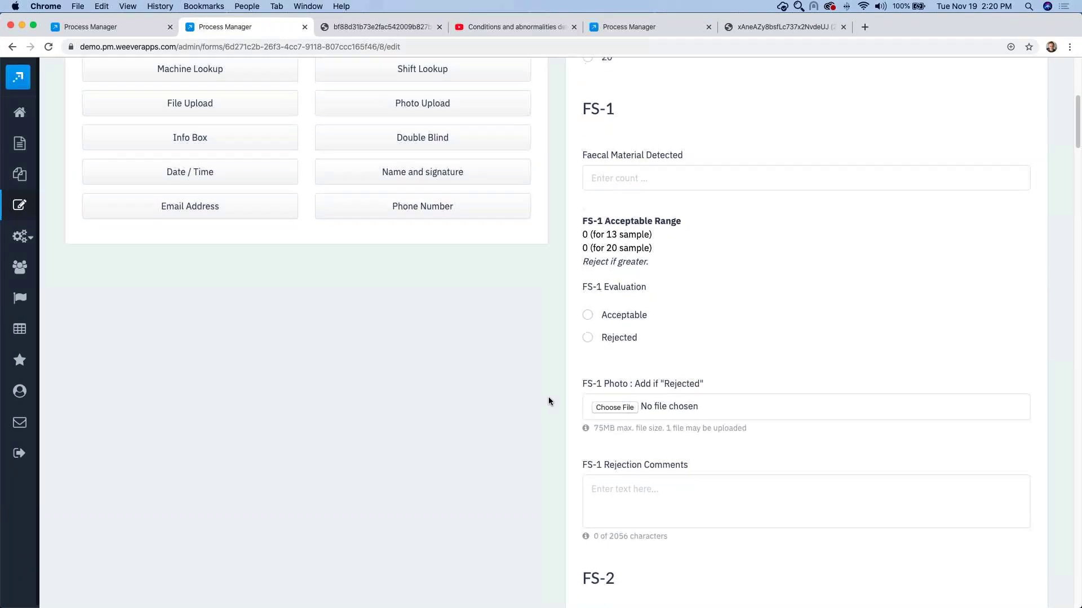
{"action": "scroll", "coordinate": [548, 398], "scroll_direction": "down", "scroll_amount": 2}
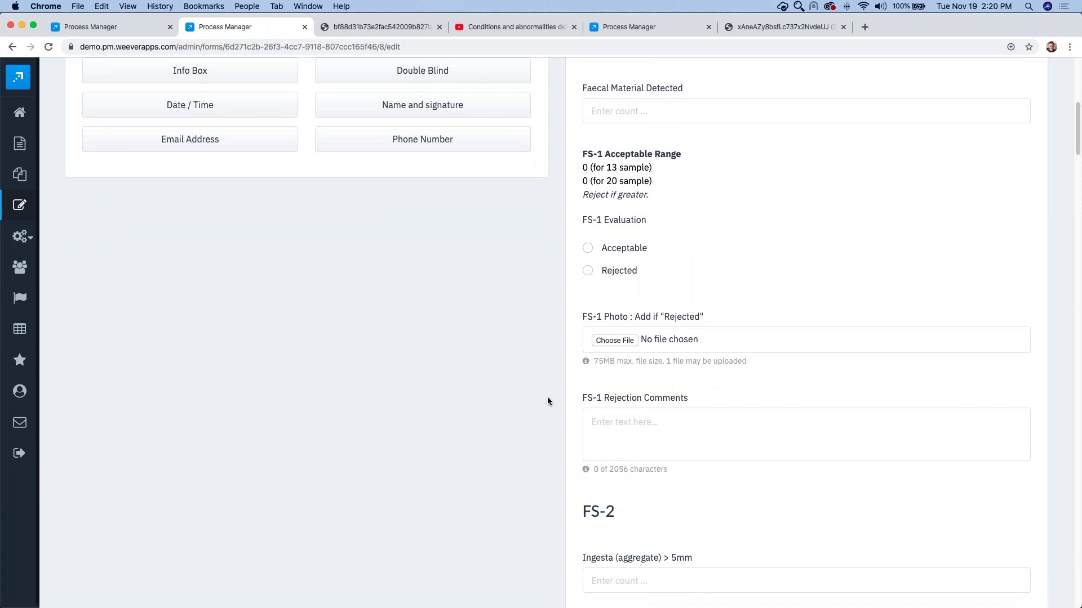
{"action": "scroll", "coordinate": [547, 398], "scroll_direction": "down", "scroll_amount": 10}
{"action": "scroll", "coordinate": [547, 398], "scroll_direction": "down", "scroll_amount": 13}
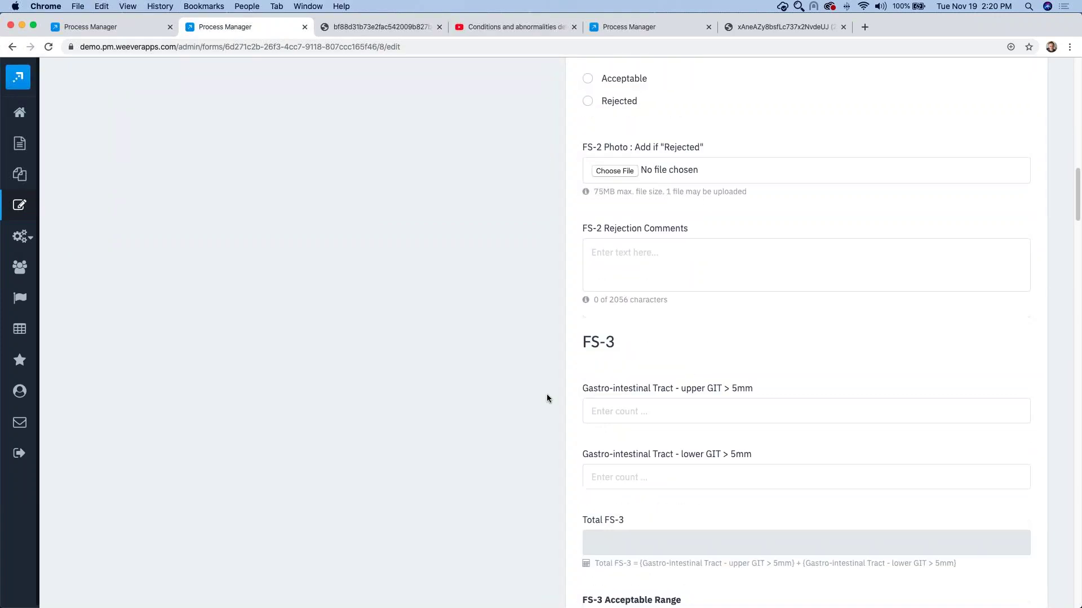
{"action": "scroll", "coordinate": [546, 396], "scroll_direction": "down", "scroll_amount": 1}
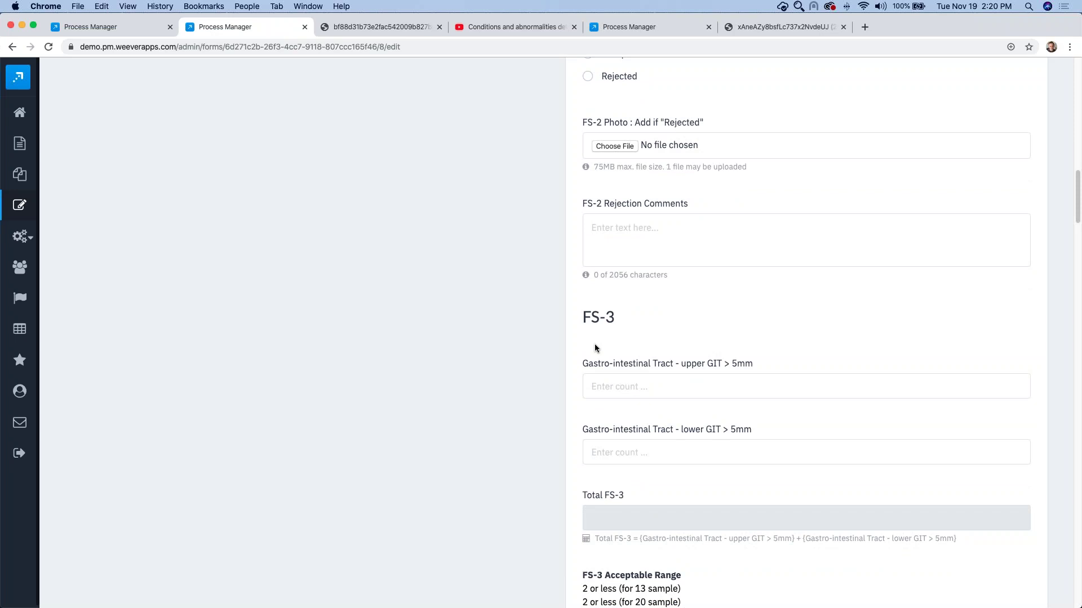
{"action": "left_click", "coordinate": [610, 521]}
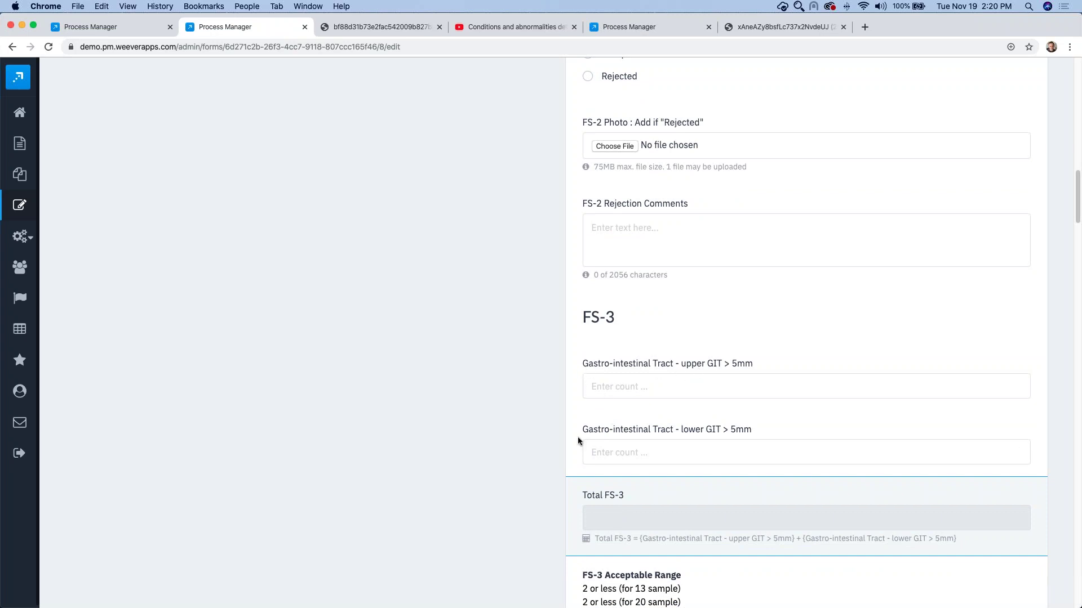
{"action": "scroll", "coordinate": [619, 532], "scroll_direction": "down", "scroll_amount": 2}
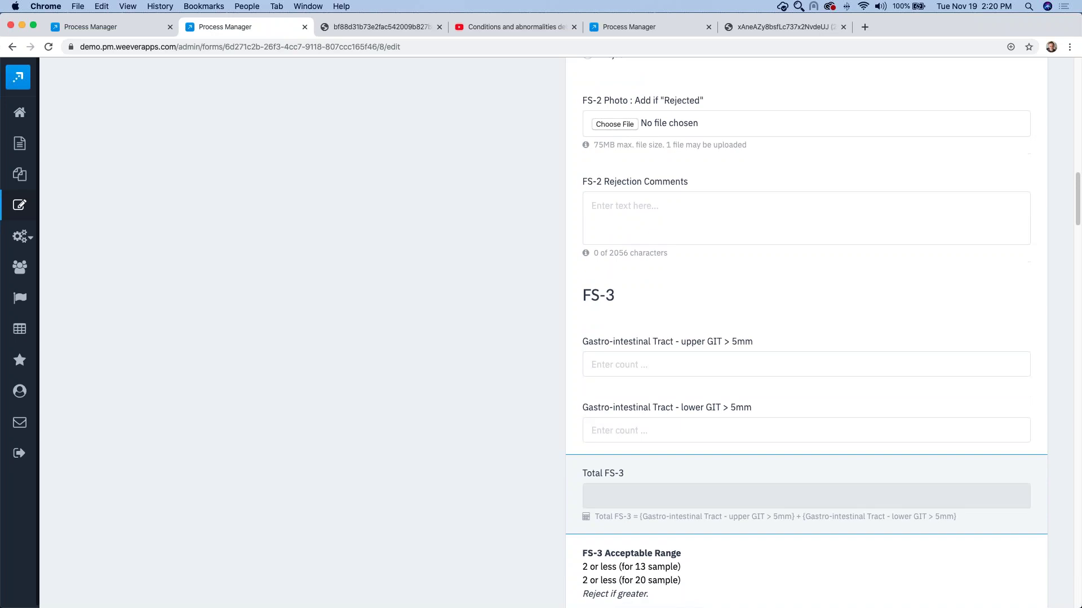
{"action": "scroll", "coordinate": [434, 497], "scroll_direction": "up", "scroll_amount": 15}
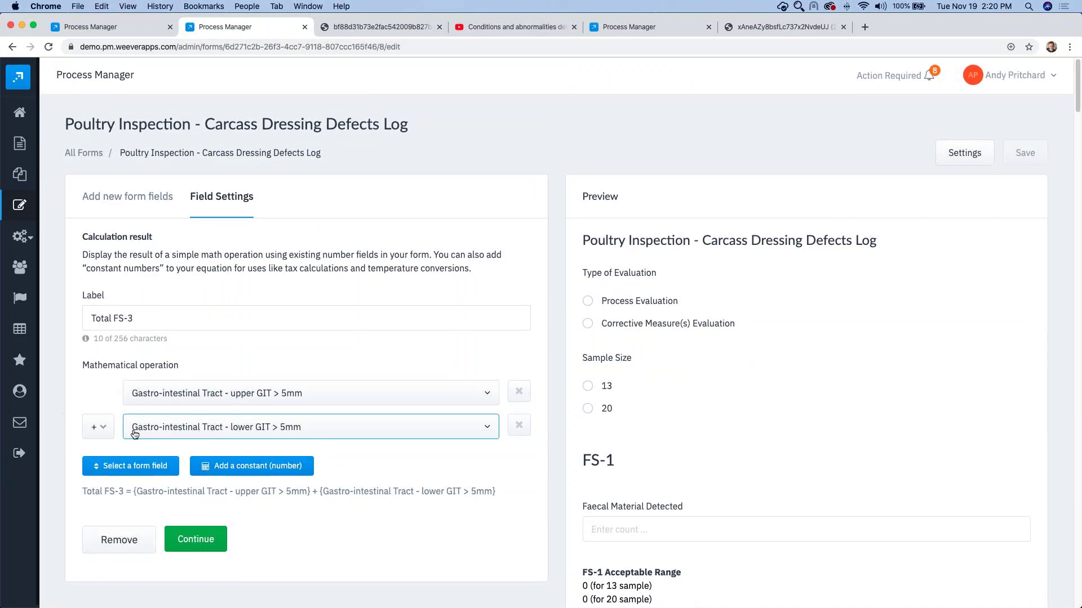
Step: Add Ingesta (aggregate) > 5mm and Pathology - Keratoacanthoma as operands in the Total FS-3 formula
{"action": "left_click", "coordinate": [133, 467]}
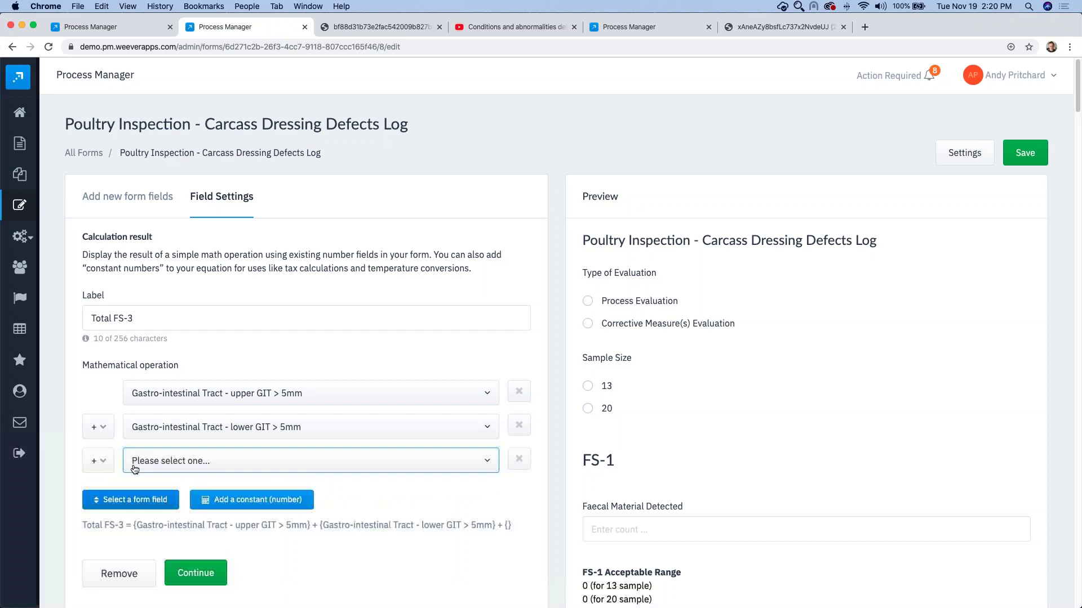
{"action": "left_click", "coordinate": [168, 463]}
{"action": "left_click", "coordinate": [168, 523]}
{"action": "left_click", "coordinate": [151, 507]}
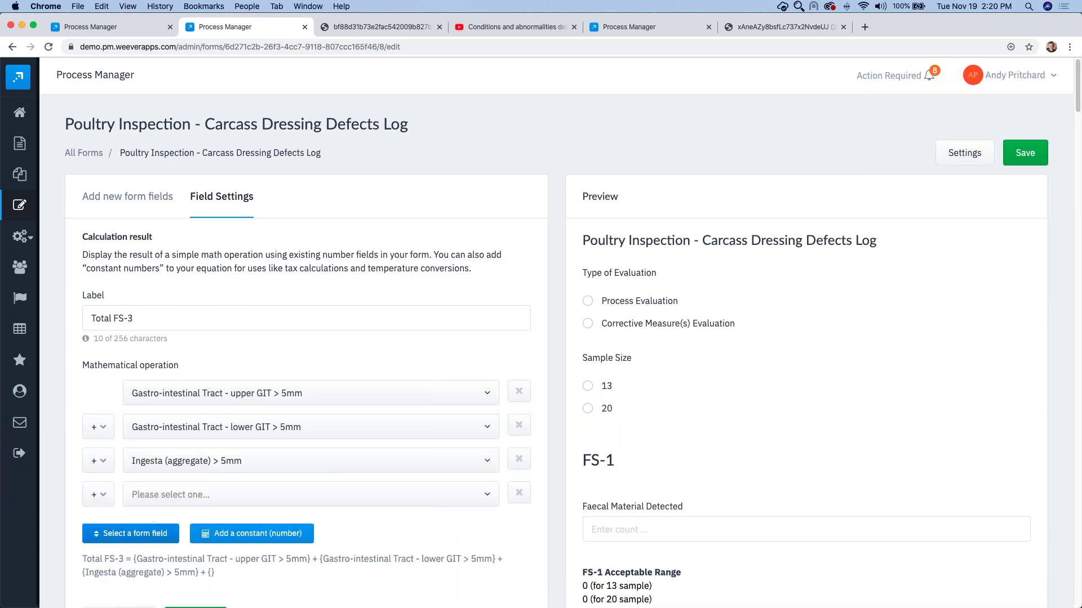
{"action": "left_click", "coordinate": [194, 501]}
{"action": "scroll", "coordinate": [193, 450], "scroll_direction": "down", "scroll_amount": 5}
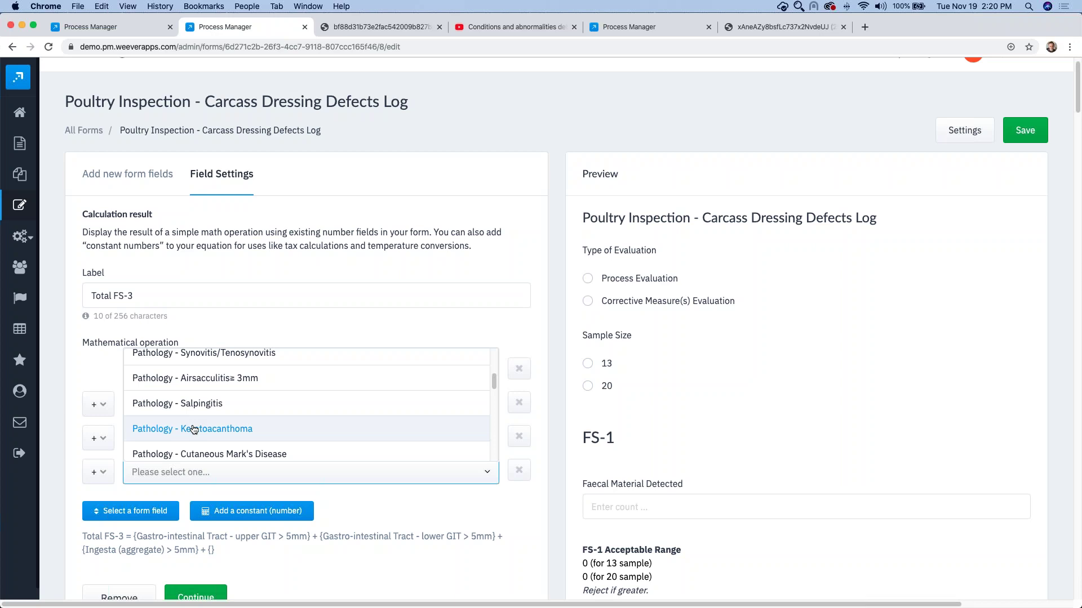
{"action": "left_click", "coordinate": [186, 427]}
Step: Divide the Total FS-3 formula by a constant of 100
{"action": "left_click", "coordinate": [239, 511]}
{"action": "left_click", "coordinate": [98, 505]}
{"action": "left_click", "coordinate": [92, 540]}
{"action": "double_click", "coordinate": [150, 508]}
{"action": "type", "text": "10"}
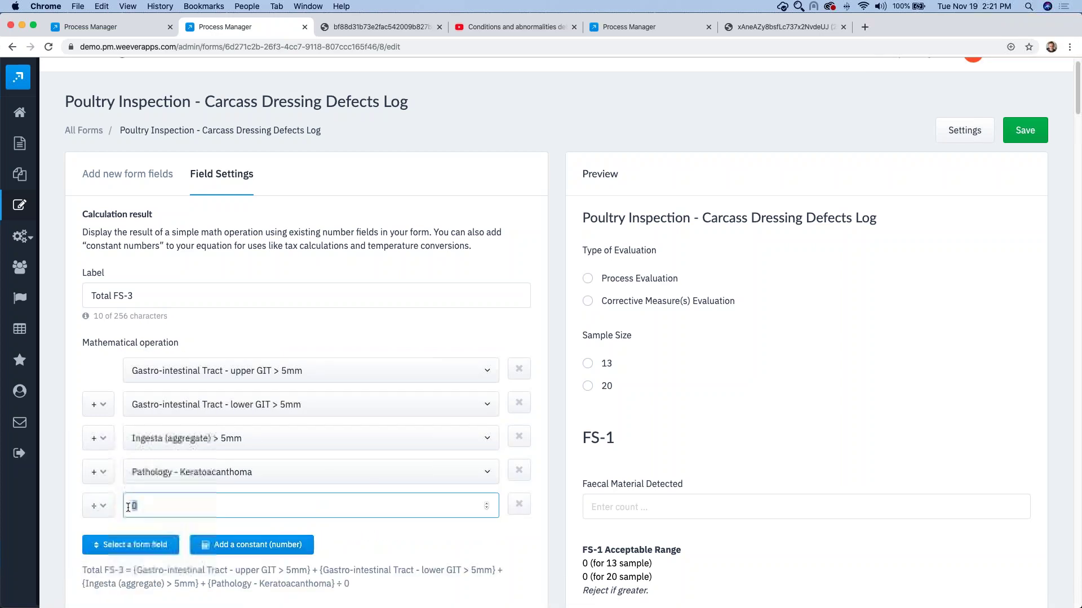
{"action": "type", "text": "0"}
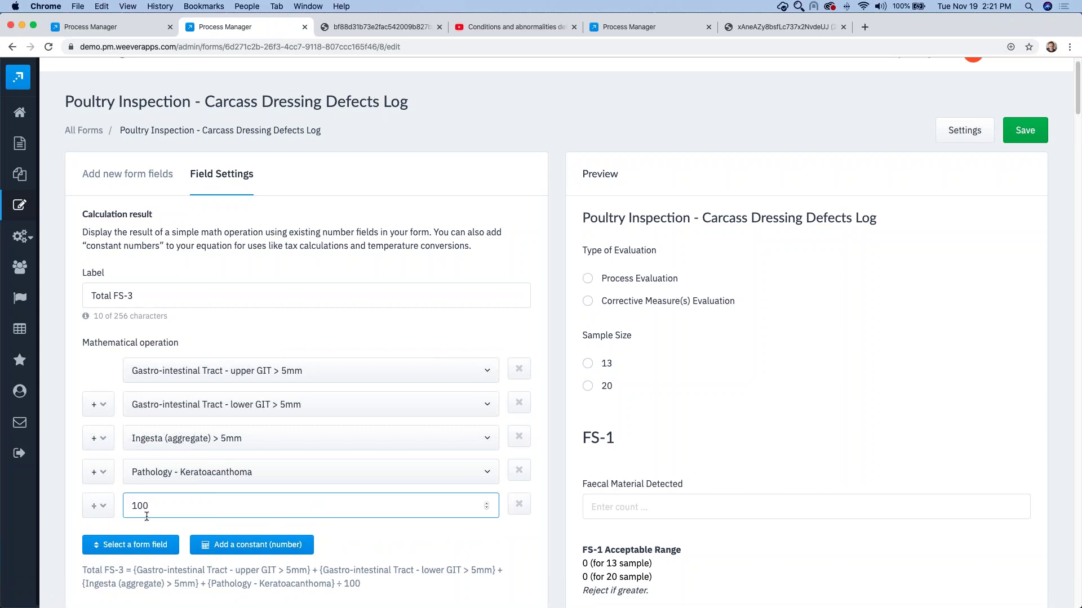
{"action": "left_click", "coordinate": [147, 519]}
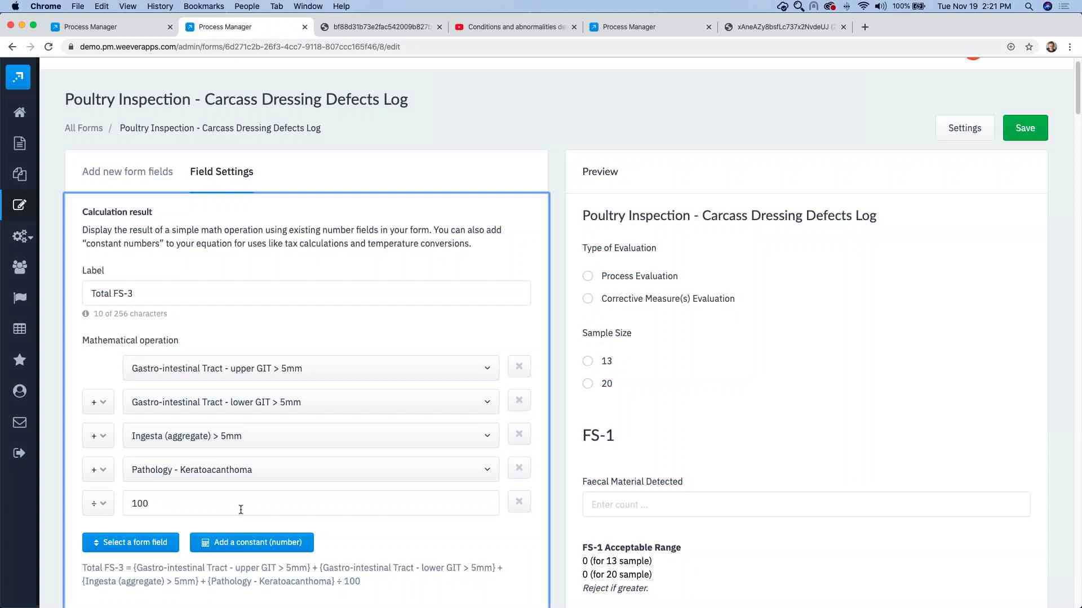
Step: Return to the list of new form field types
{"action": "scroll", "coordinate": [260, 507], "scroll_direction": "down", "scroll_amount": 1}
{"action": "scroll", "coordinate": [260, 507], "scroll_direction": "down", "scroll_amount": 2}
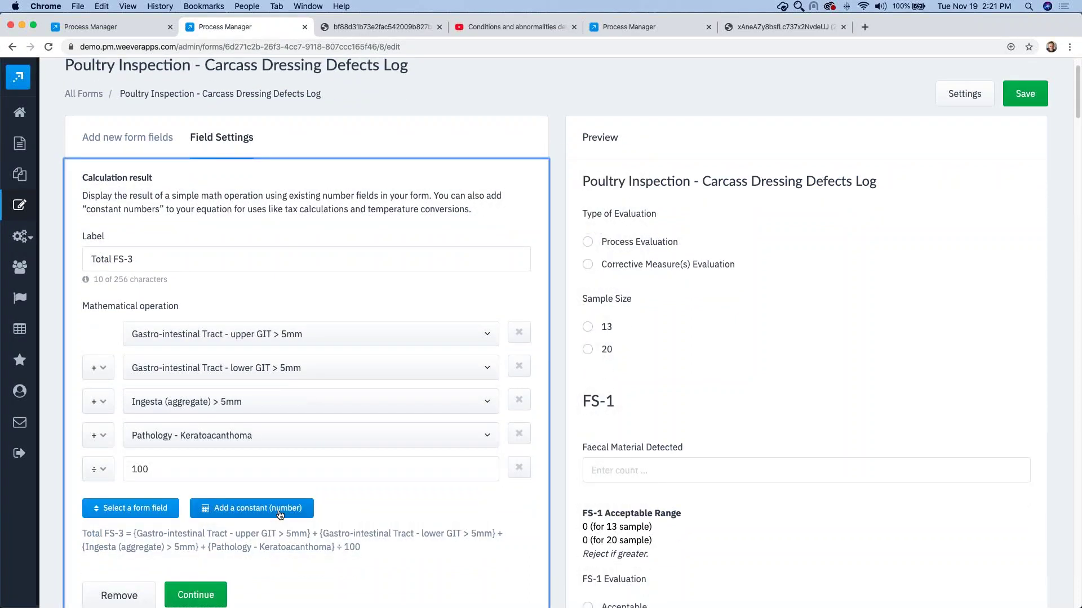
{"action": "left_click", "coordinate": [195, 595]}
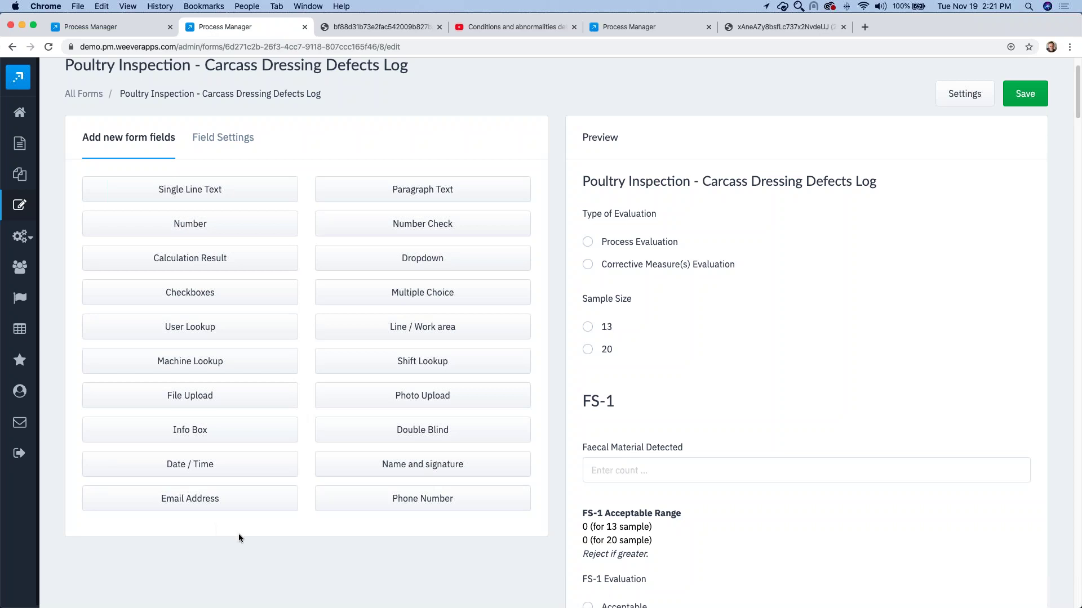
Step: Add a Name and signature field whose meaning verifies the data was collected properly
{"action": "left_click", "coordinate": [370, 464]}
{"action": "left_click_drag", "start_coordinate": [239, 252], "coordinate": [60, 245]}
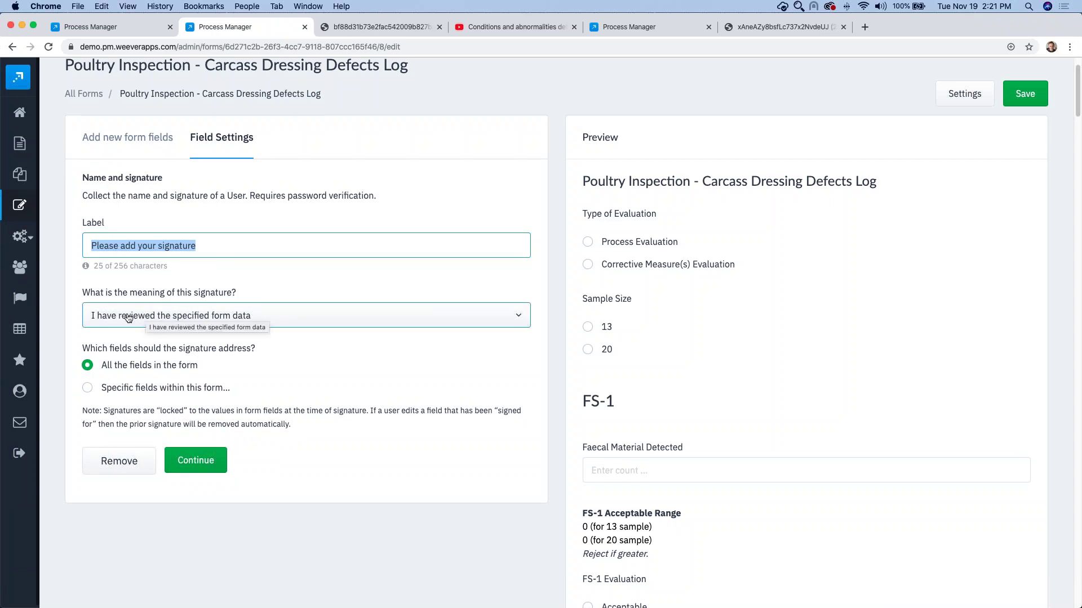
{"action": "left_click", "coordinate": [146, 315]}
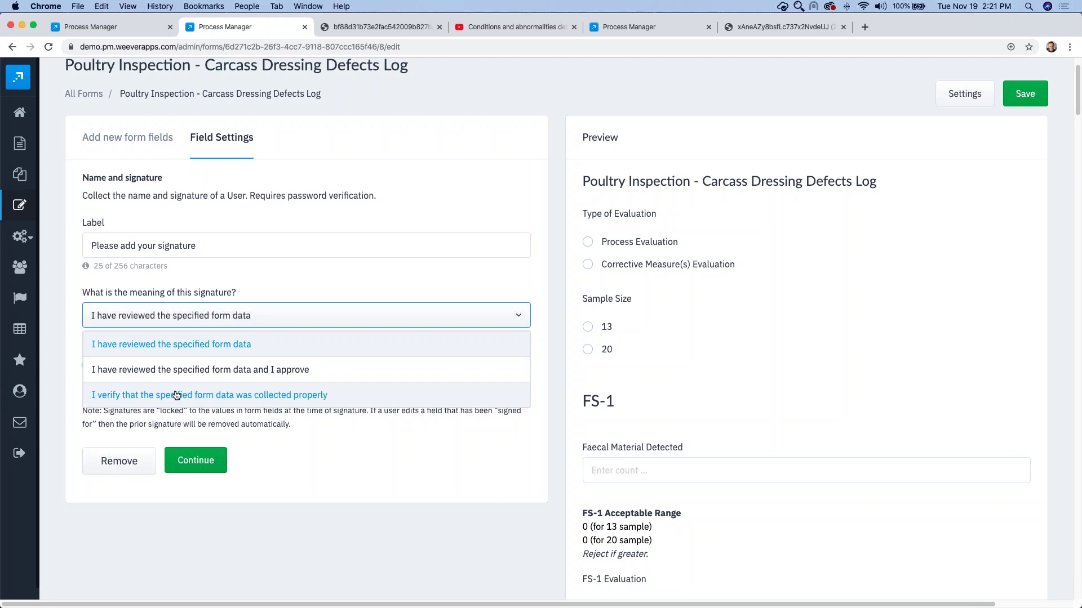
{"action": "left_click", "coordinate": [177, 396]}
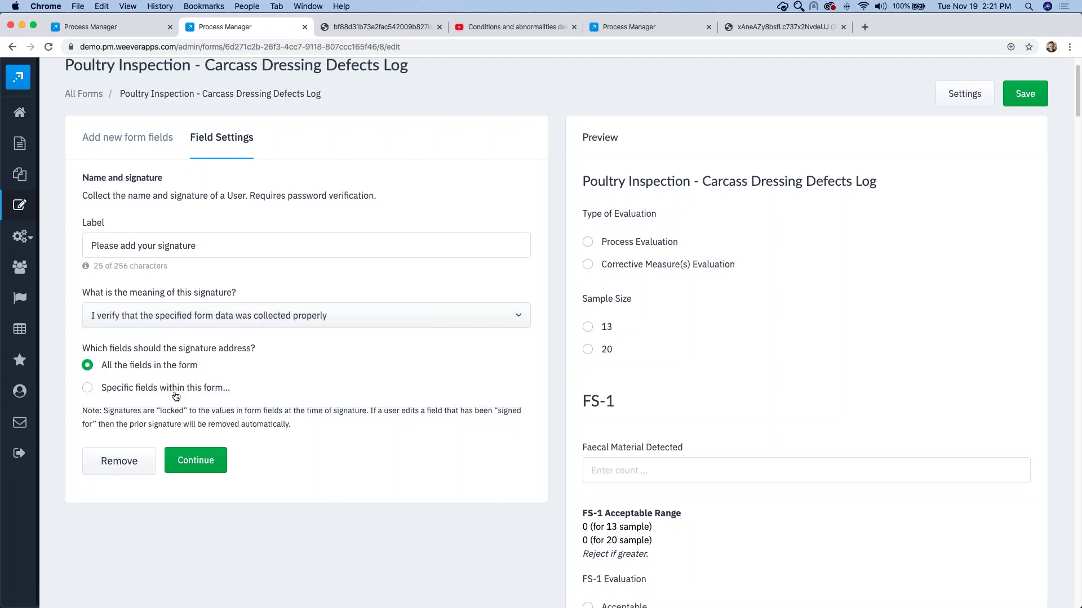
Step: Limit the signature to Type of Evaluation, Sample Size, Faecal Material Detected, FS-1 Evaluation, FS-1 Rejection Comments
{"action": "left_click", "coordinate": [142, 389]}
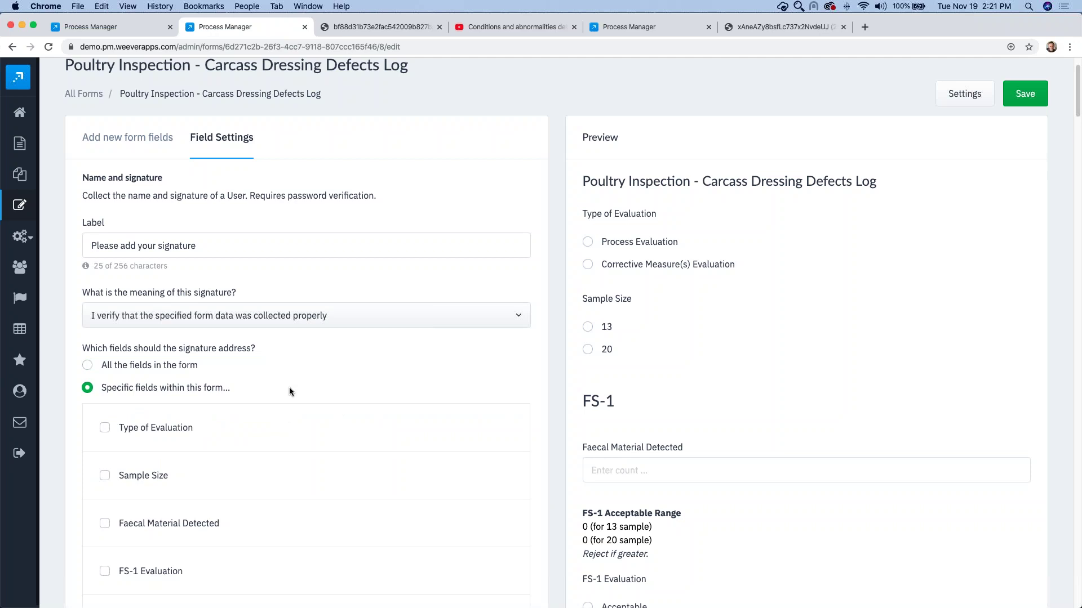
{"action": "scroll", "coordinate": [289, 387], "scroll_direction": "down", "scroll_amount": 1}
{"action": "scroll", "coordinate": [289, 388], "scroll_direction": "down", "scroll_amount": 1}
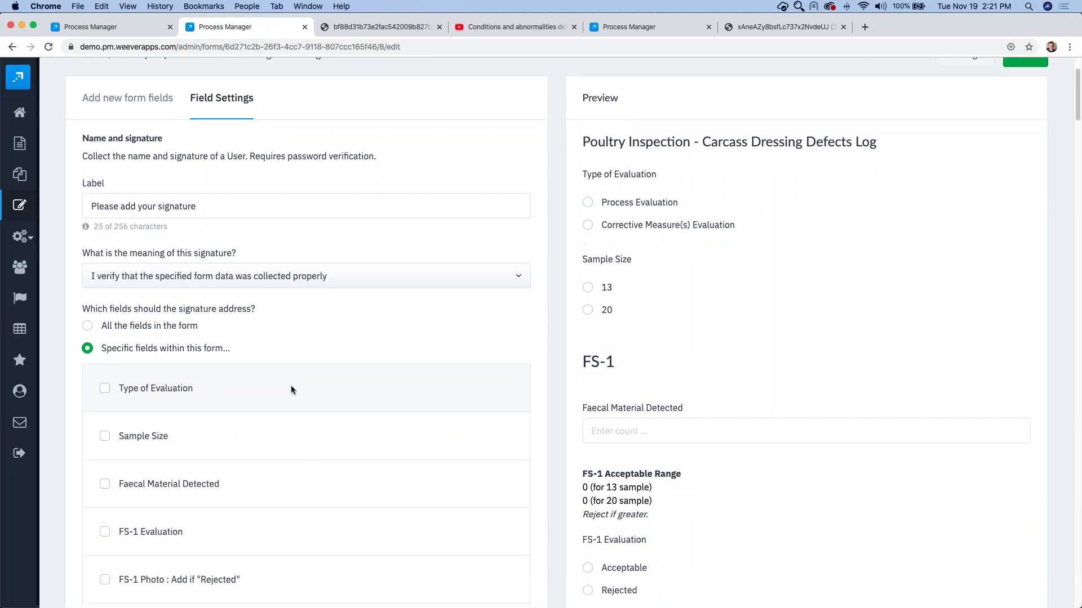
{"action": "scroll", "coordinate": [284, 390], "scroll_direction": "down", "scroll_amount": 1}
{"action": "left_click", "coordinate": [282, 386]}
{"action": "scroll", "coordinate": [282, 386], "scroll_direction": "down", "scroll_amount": 1}
{"action": "left_click", "coordinate": [142, 414]}
{"action": "left_click", "coordinate": [150, 462]}
{"action": "scroll", "coordinate": [146, 465], "scroll_direction": "down", "scroll_amount": 3}
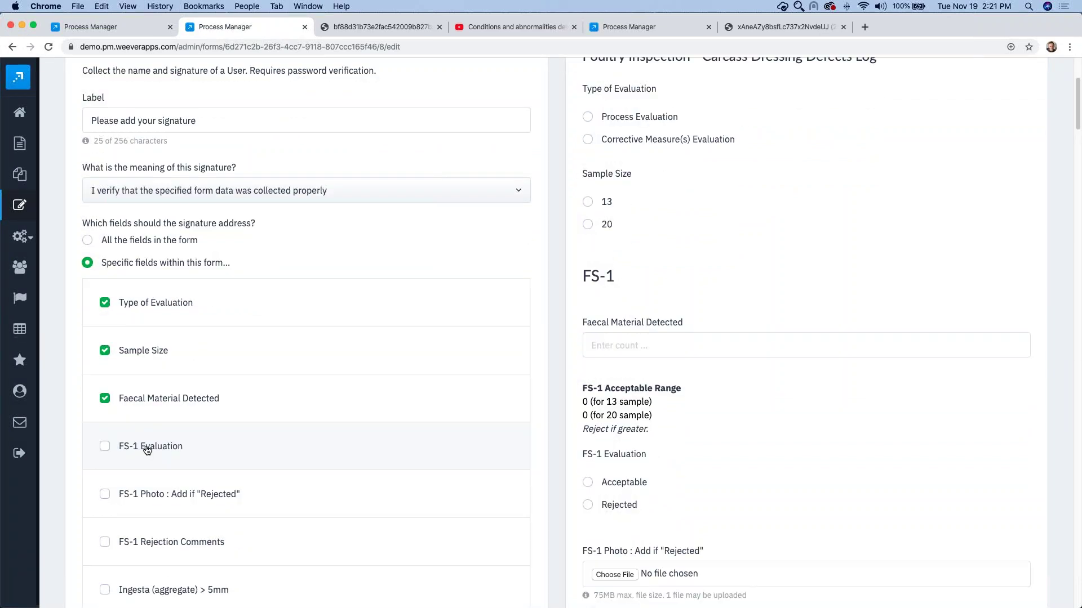
{"action": "left_click", "coordinate": [147, 450]}
{"action": "scroll", "coordinate": [147, 448], "scroll_direction": "down", "scroll_amount": 2}
{"action": "left_click", "coordinate": [151, 498]}
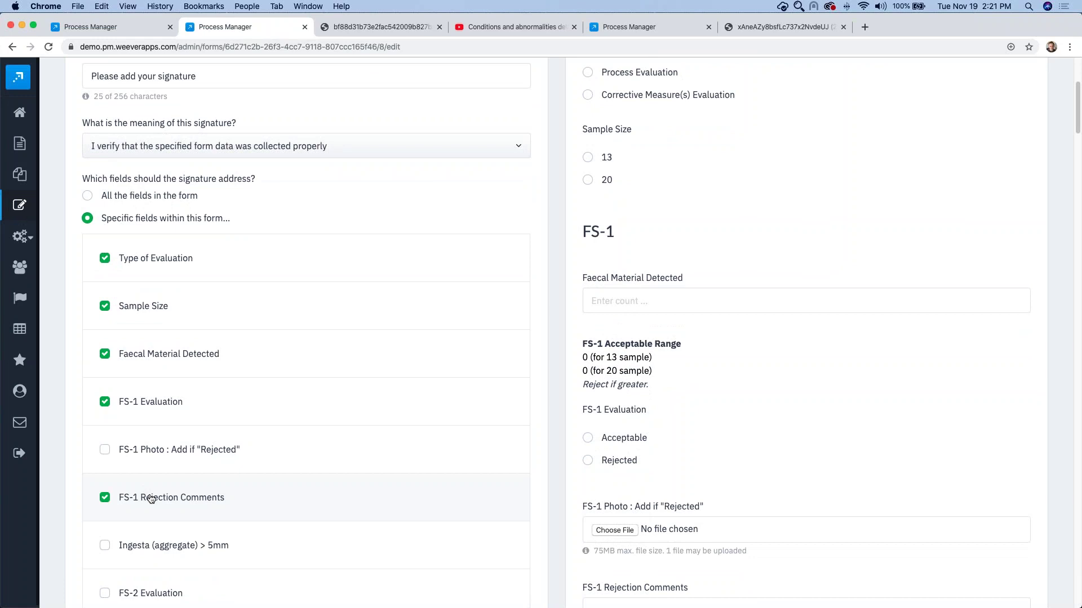
{"action": "scroll", "coordinate": [147, 496], "scroll_direction": "down", "scroll_amount": 3}
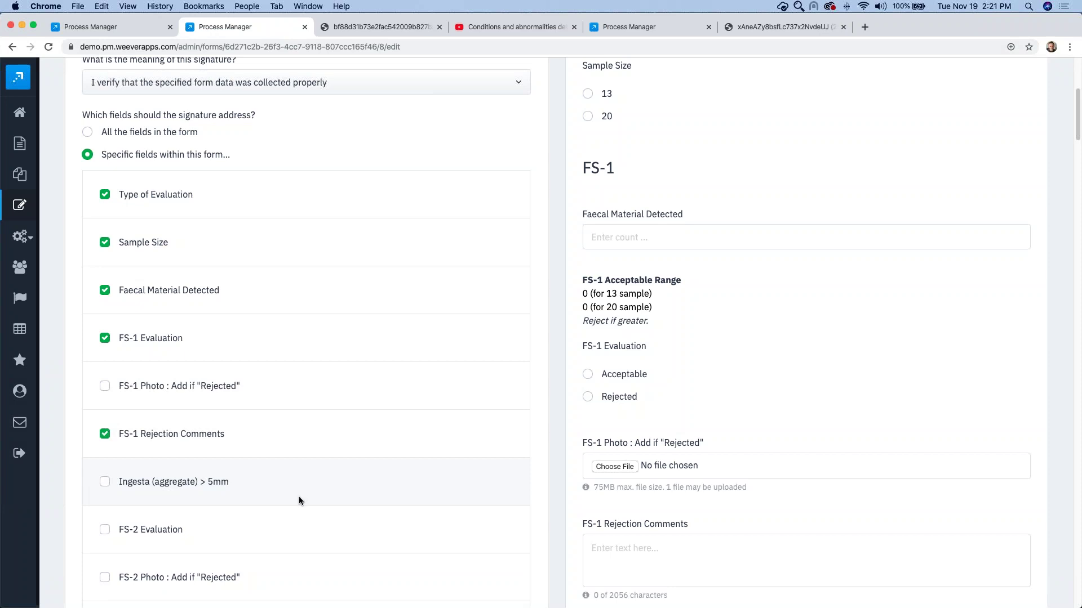
{"action": "scroll", "coordinate": [299, 496], "scroll_direction": "up", "scroll_amount": 12}
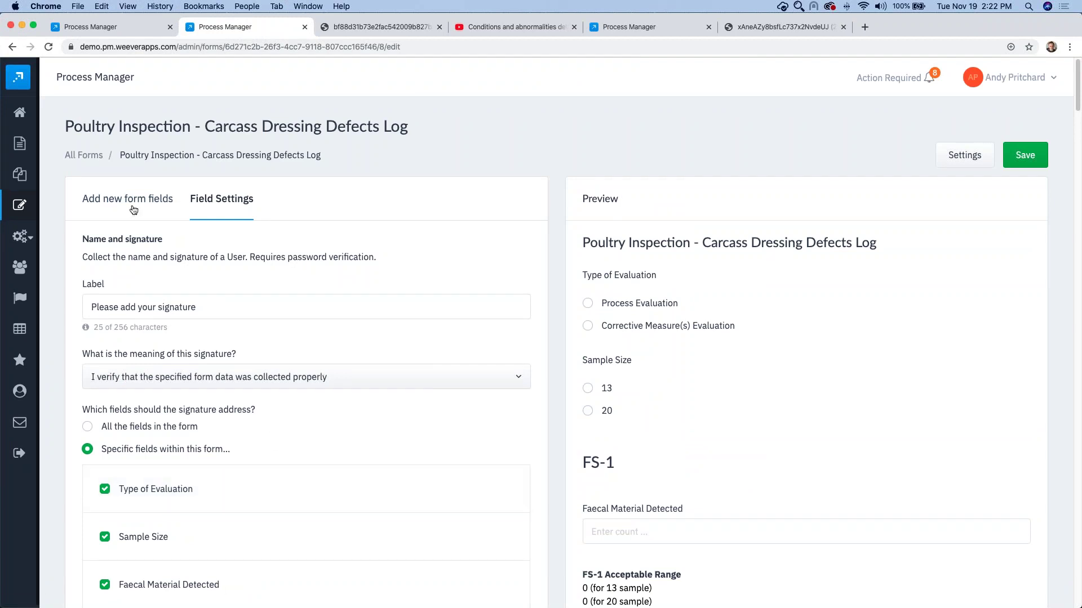
Step: Add an Info Box field to the form
{"action": "left_click", "coordinate": [104, 208]}
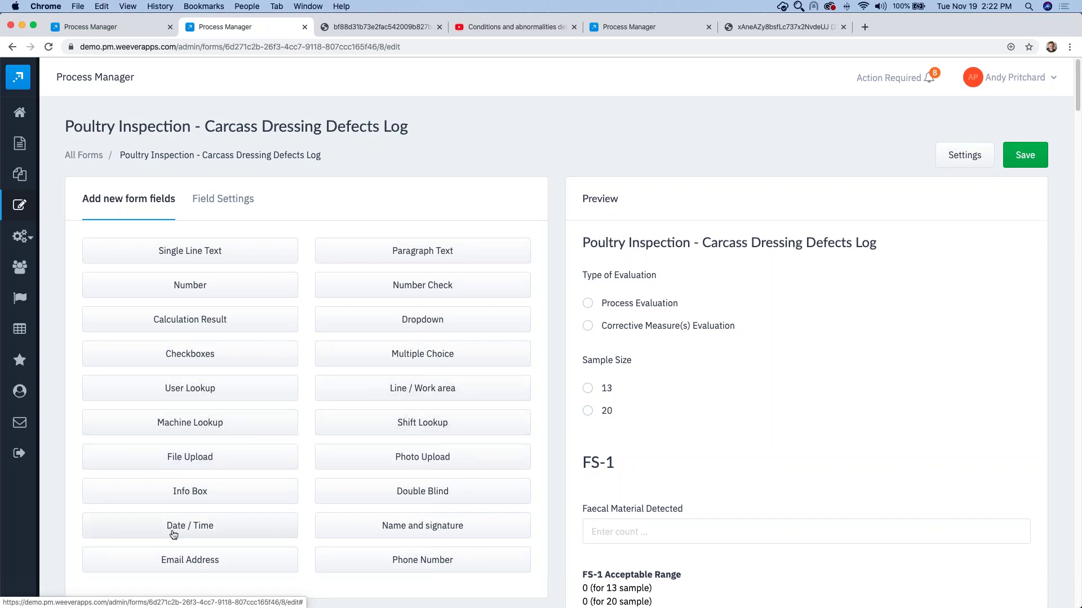
{"action": "scroll", "coordinate": [200, 520], "scroll_direction": "down", "scroll_amount": 1}
{"action": "scroll", "coordinate": [200, 520], "scroll_direction": "down", "scroll_amount": 1}
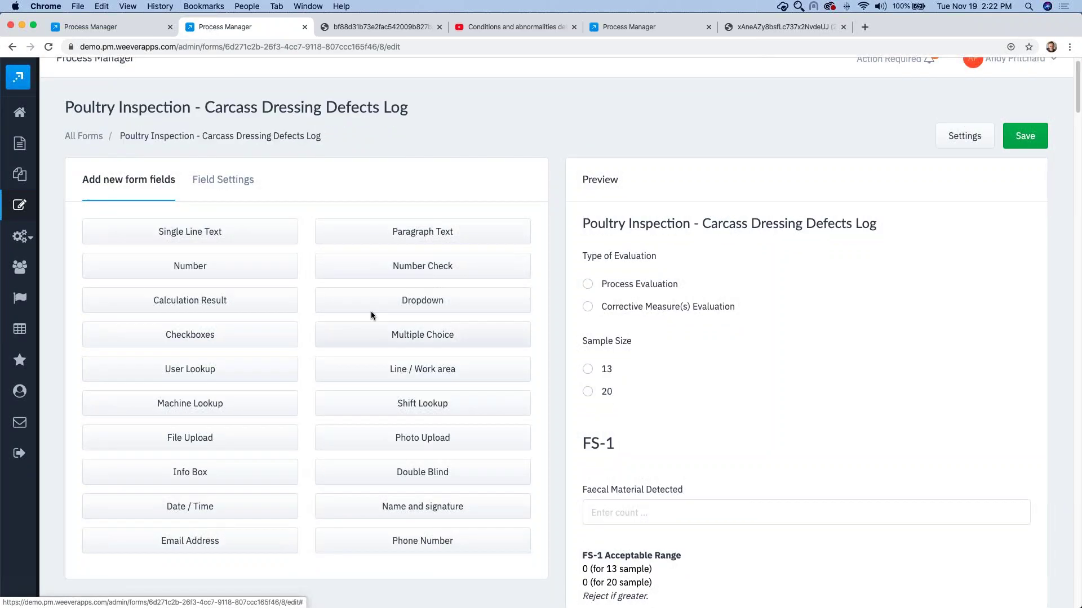
{"action": "scroll", "coordinate": [217, 480], "scroll_direction": "down", "scroll_amount": 5}
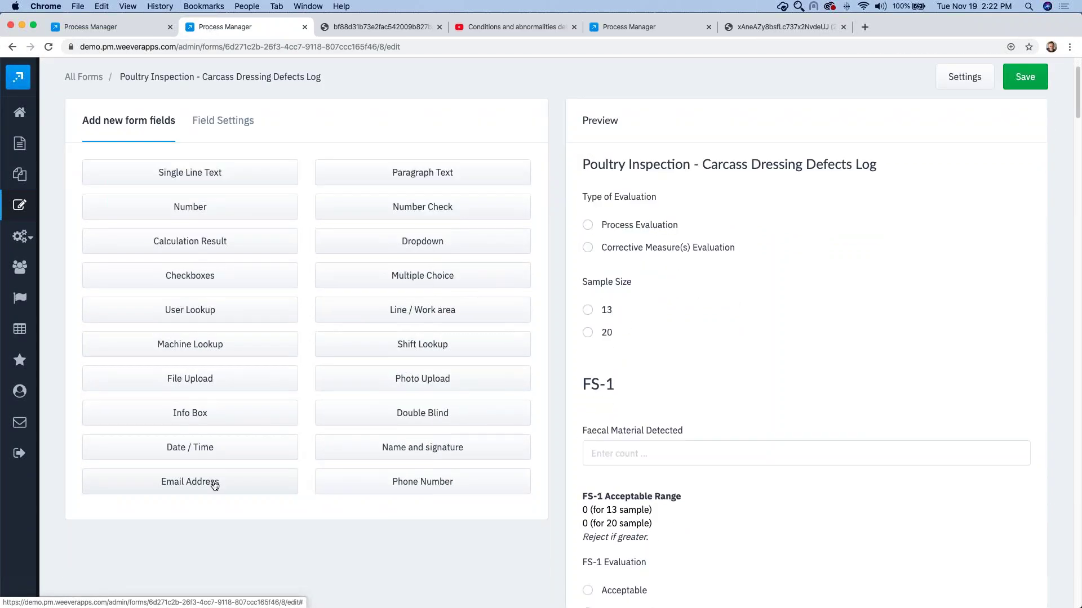
{"action": "left_click", "coordinate": [189, 417]}
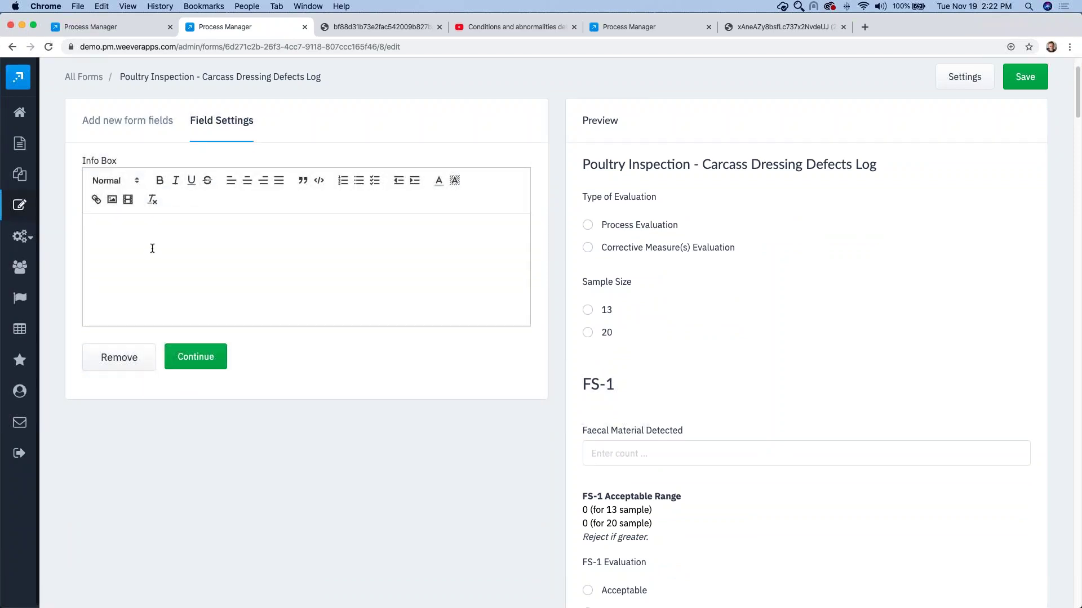
{"action": "scroll", "coordinate": [733, 459], "scroll_direction": "down", "scroll_amount": 20}
{"action": "scroll", "coordinate": [654, 502], "scroll_direction": "down", "scroll_amount": 10}
{"action": "left_click_drag", "start_coordinate": [631, 523], "coordinate": [628, 141]}
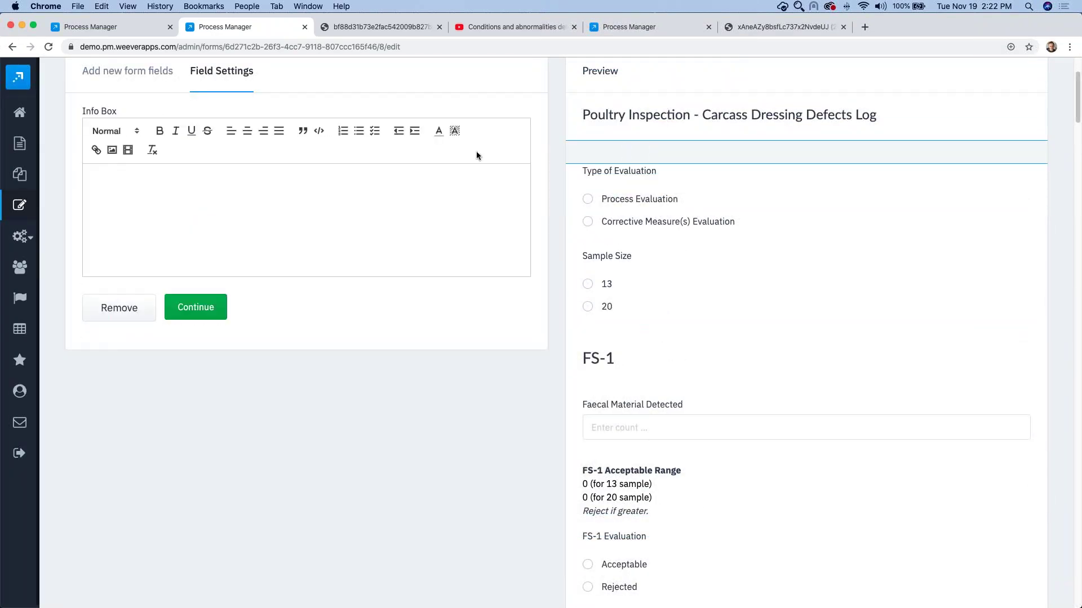
Step: Embed the poultry inspection YouTube video in the info box using its copied URL
{"action": "left_click", "coordinate": [195, 182]}
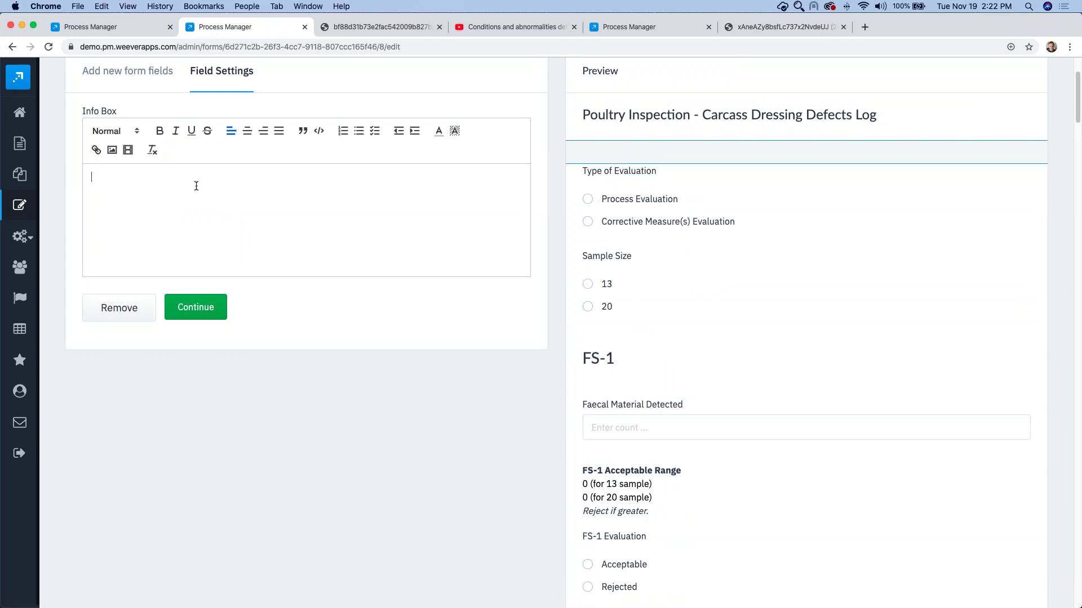
{"action": "left_click", "coordinate": [128, 150]}
{"action": "left_click", "coordinate": [489, 27]}
{"action": "left_click", "coordinate": [344, 47]}
{"action": "key", "text": "super+c"}
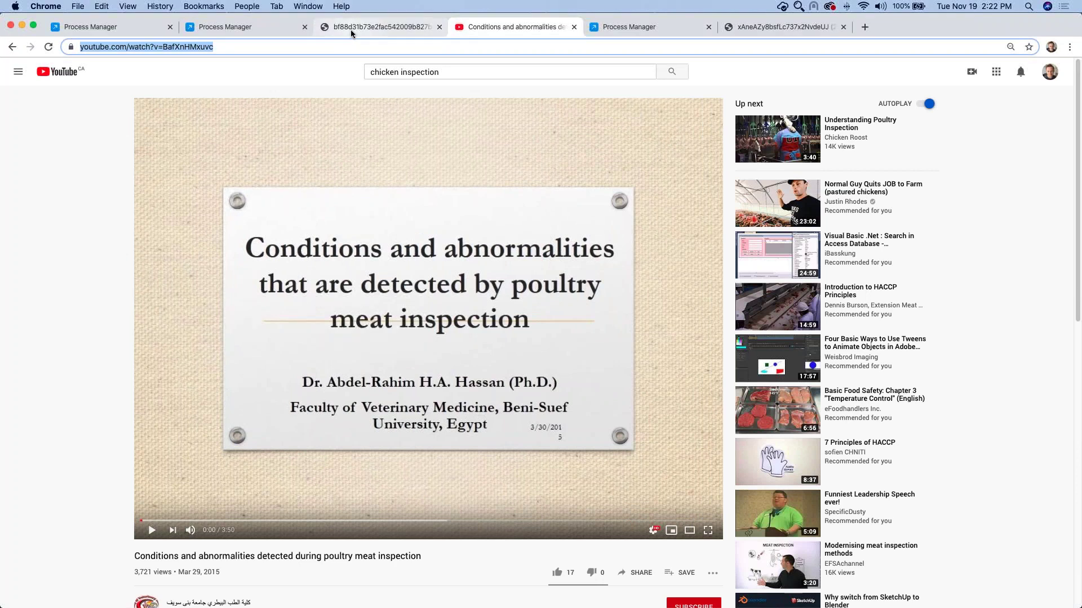
{"action": "left_click", "coordinate": [350, 29]}
{"action": "left_click", "coordinate": [248, 26]}
{"action": "key", "text": "super+v"}
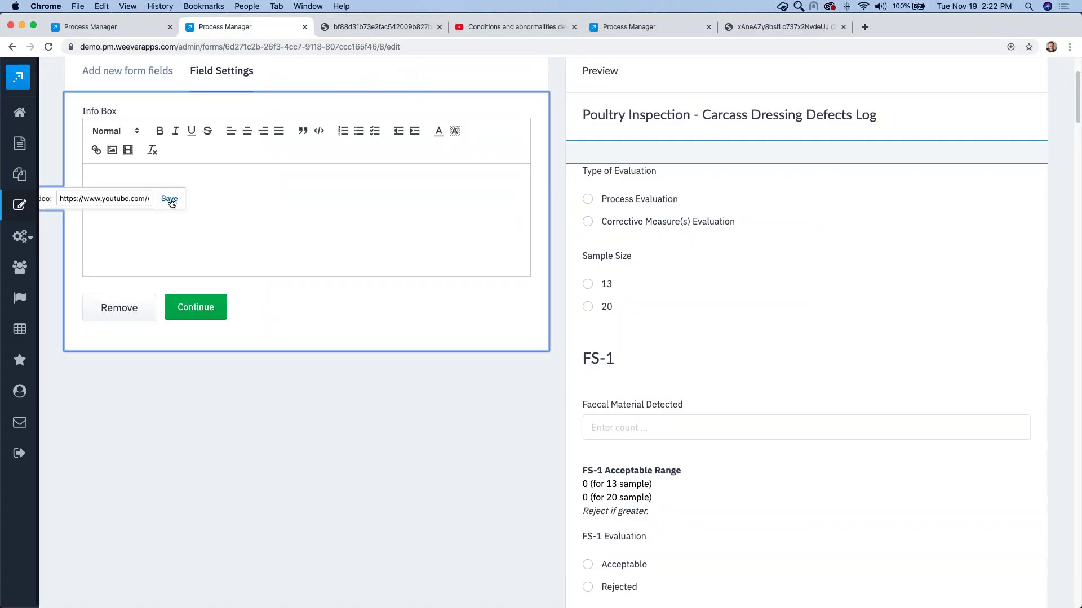
{"action": "left_click", "coordinate": [169, 200]}
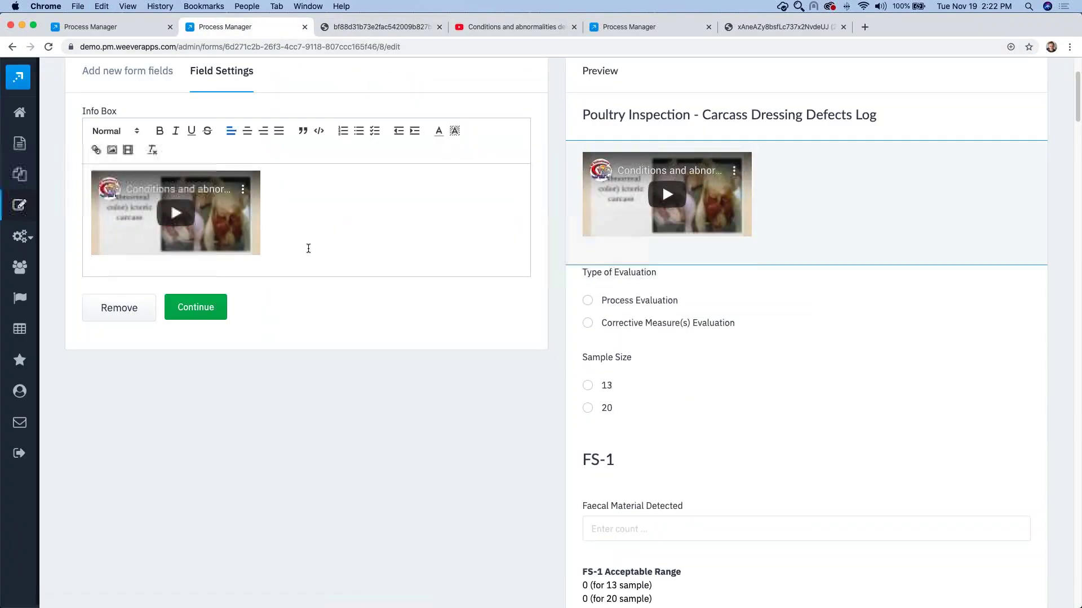
Step: Write the line 'add text' below the embedded video
{"action": "key", "text": "Return"}
{"action": "type", "text": "add text"}
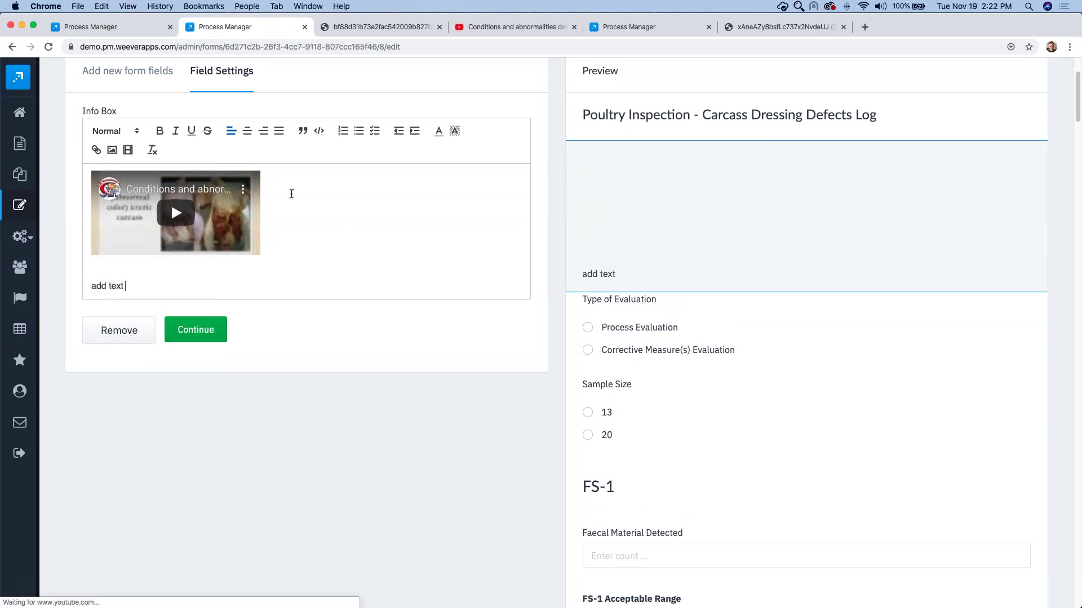
{"action": "key", "text": "Return"}
{"action": "key", "text": "Return"}
Step: Insert the drug label JPG photo into the info box
{"action": "left_click", "coordinate": [114, 150]}
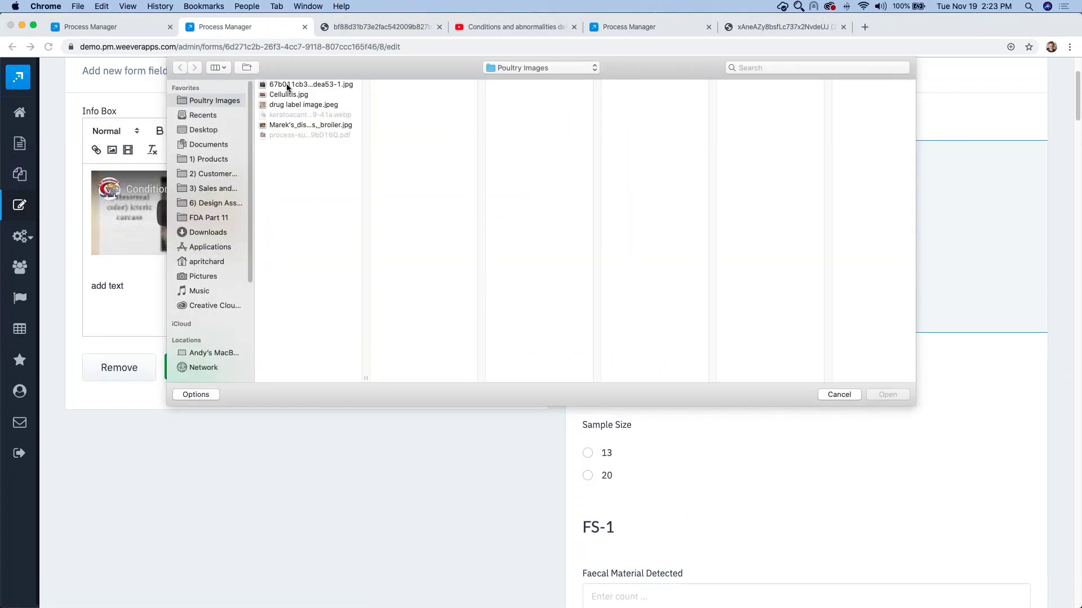
{"action": "left_click", "coordinate": [289, 84]}
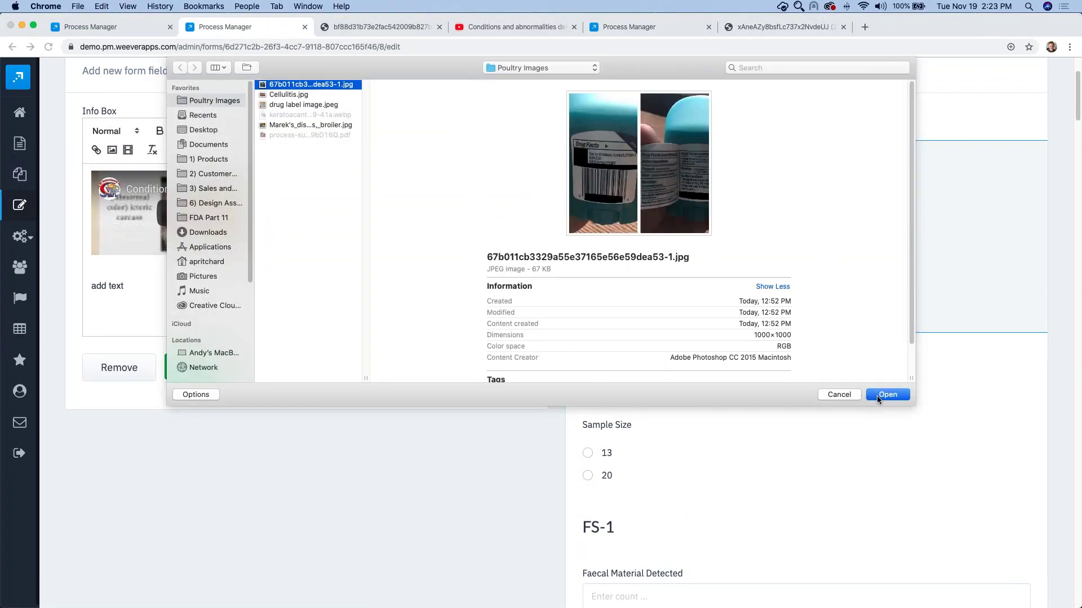
{"action": "left_click", "coordinate": [877, 395]}
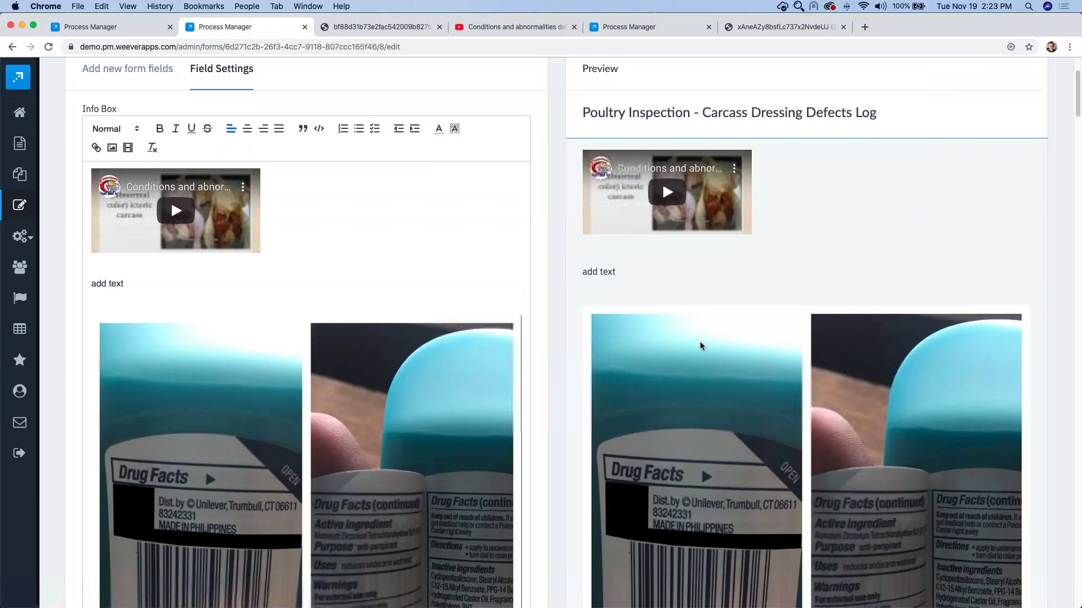
Step: Remove the entire Info Box from the form
{"action": "scroll", "coordinate": [700, 345], "scroll_direction": "down", "scroll_amount": 5}
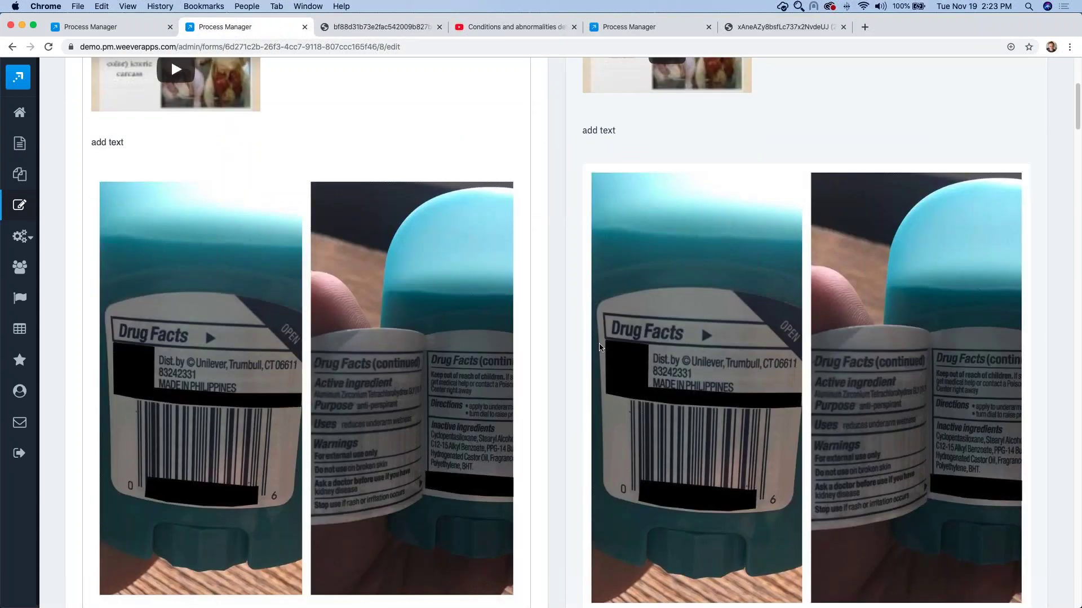
{"action": "scroll", "coordinate": [702, 324], "scroll_direction": "down", "scroll_amount": 5}
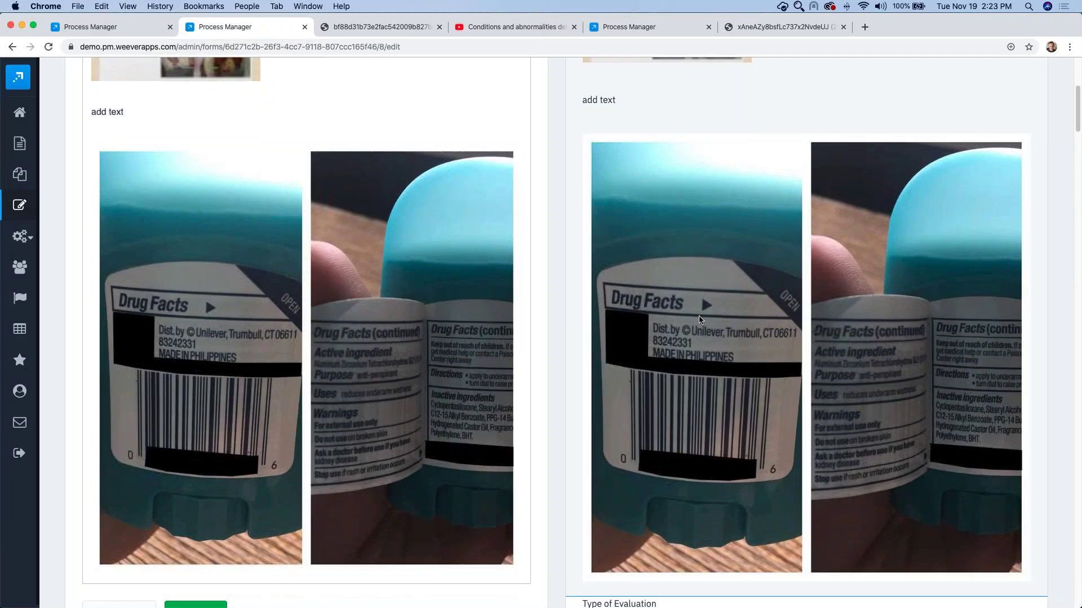
{"action": "scroll", "coordinate": [675, 302], "scroll_direction": "down", "scroll_amount": 4}
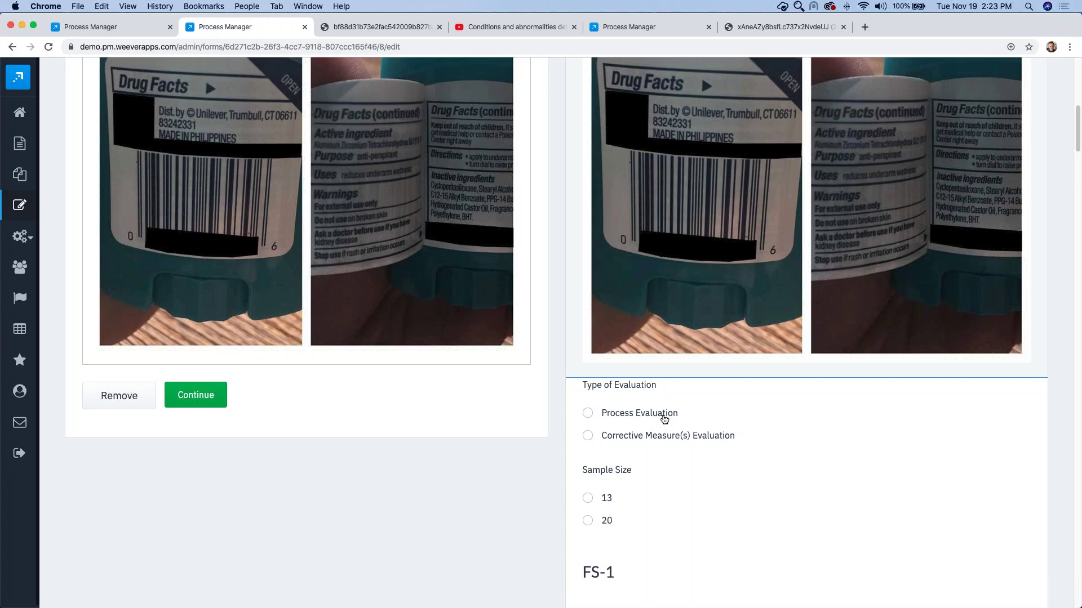
{"action": "scroll", "coordinate": [652, 435], "scroll_direction": "up", "scroll_amount": 3}
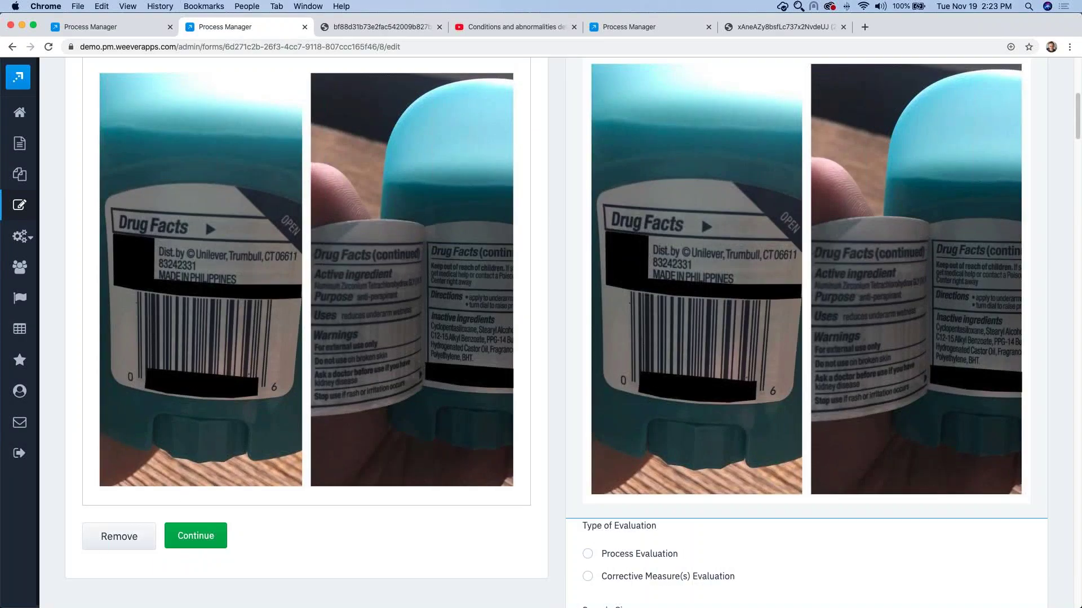
{"action": "left_click", "coordinate": [119, 537]}
{"action": "scroll", "coordinate": [409, 458], "scroll_direction": "up", "scroll_amount": 10}
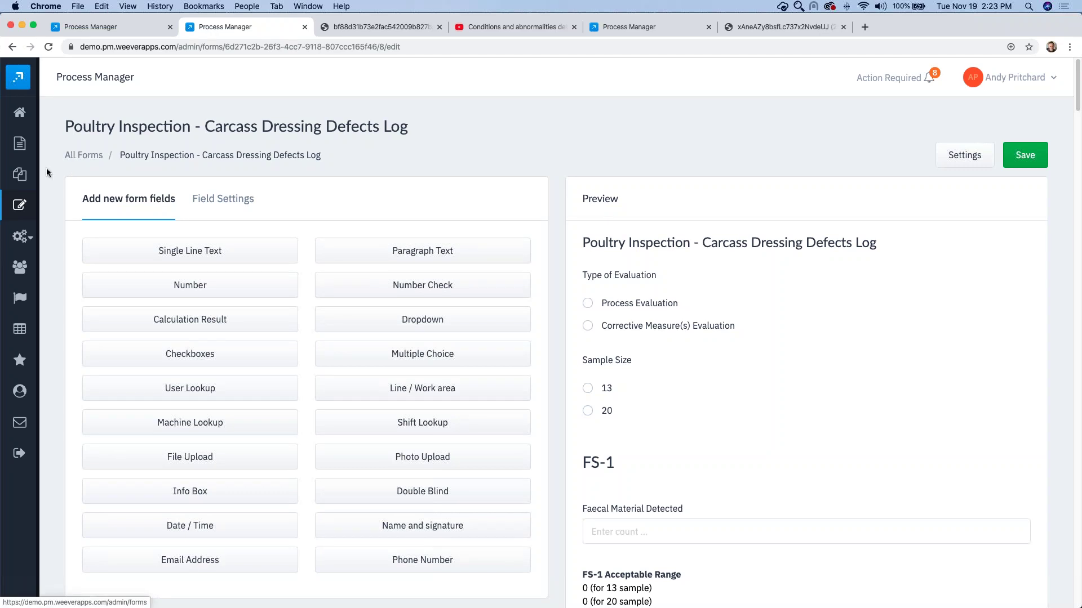
Step: Open the Process Builder in a separate tab and switch to it
{"action": "mouse_move", "coordinate": [31, 178]}
{"action": "right_click", "coordinate": [31, 178]}
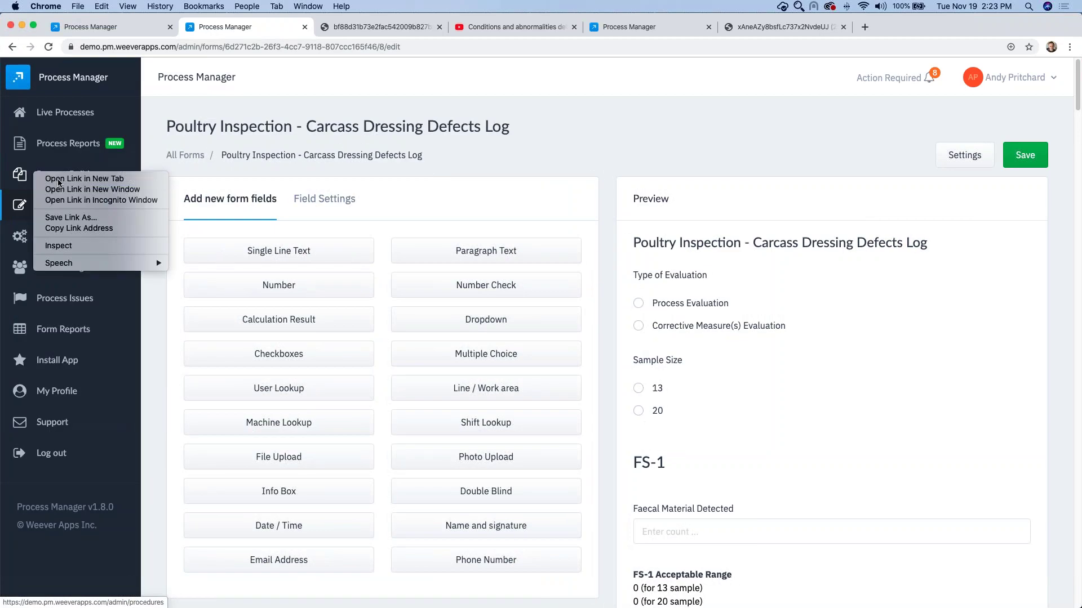
{"action": "left_click", "coordinate": [56, 176]}
{"action": "left_click", "coordinate": [347, 26]}
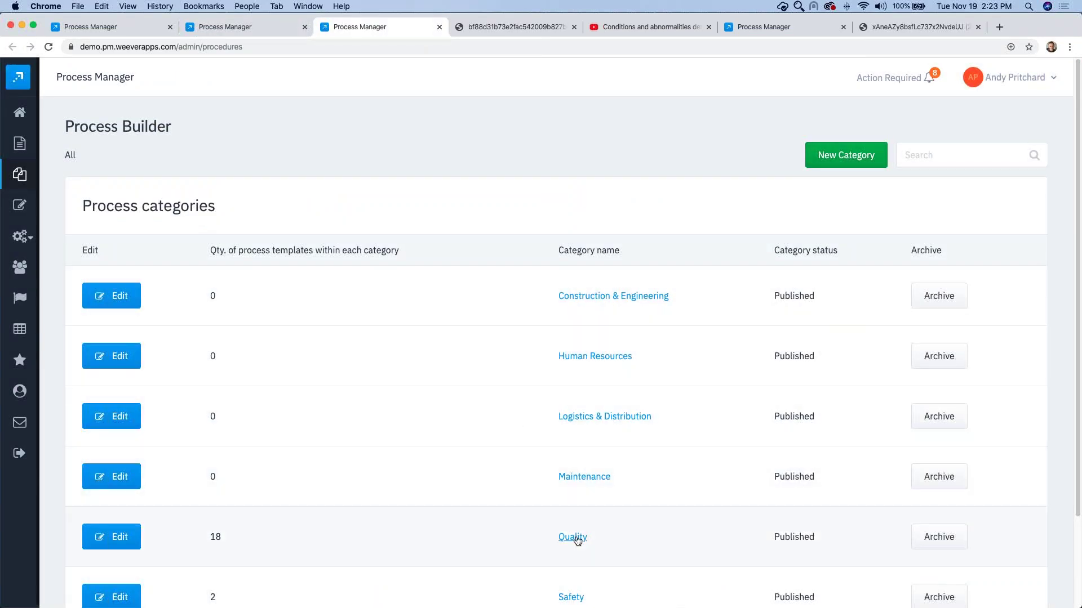
Step: Search the Quality templates for 'poul' and open Poultry Defects Log for editing
{"action": "left_click", "coordinate": [572, 537]}
{"action": "left_click", "coordinate": [918, 153]}
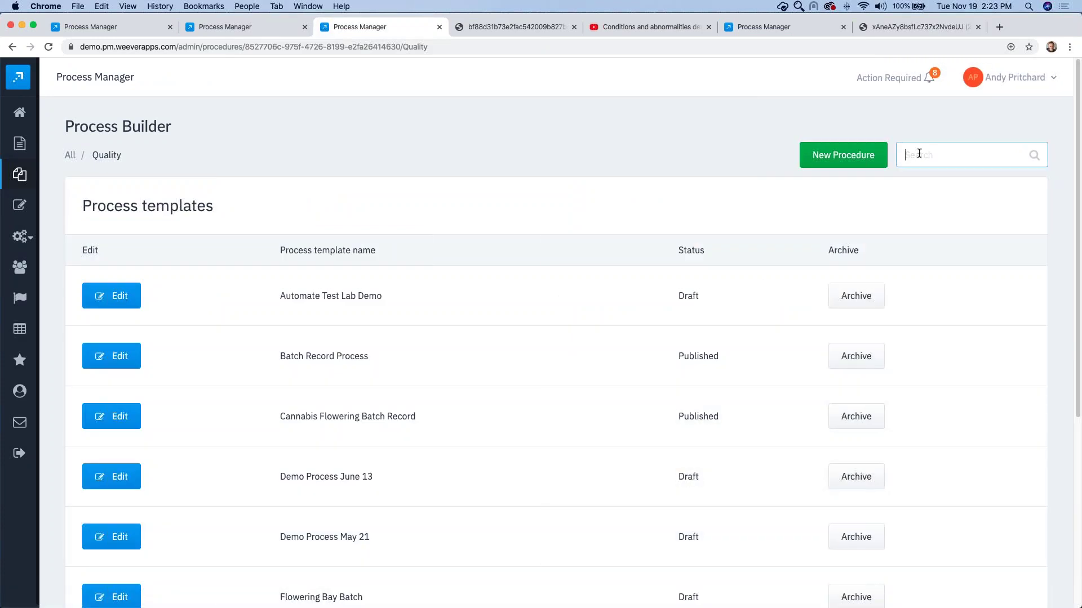
{"action": "type", "text": "poul"}
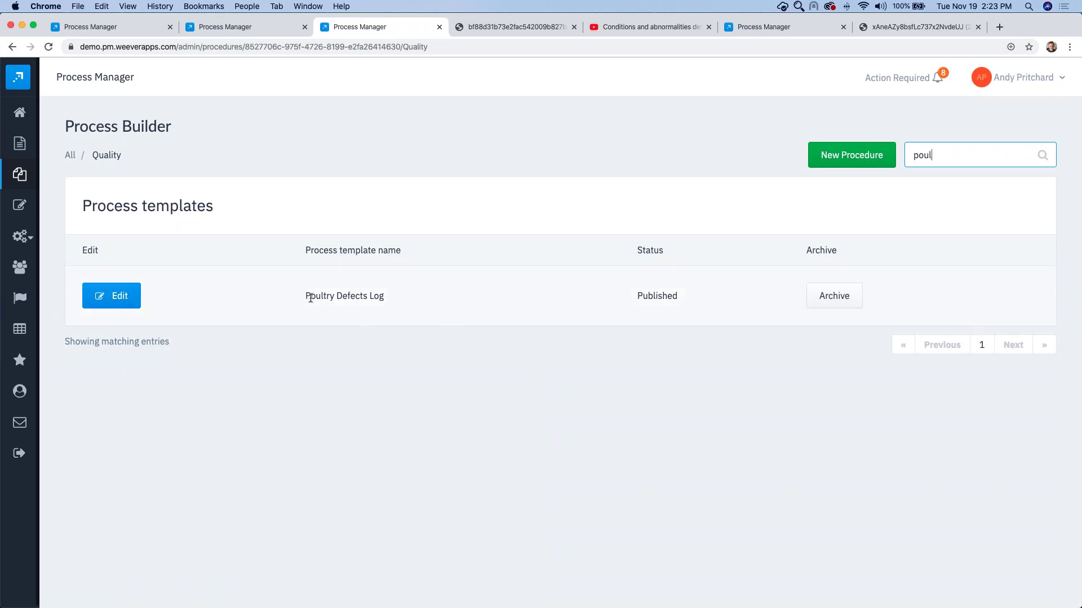
{"action": "left_click_drag", "start_coordinate": [306, 296], "coordinate": [395, 298]}
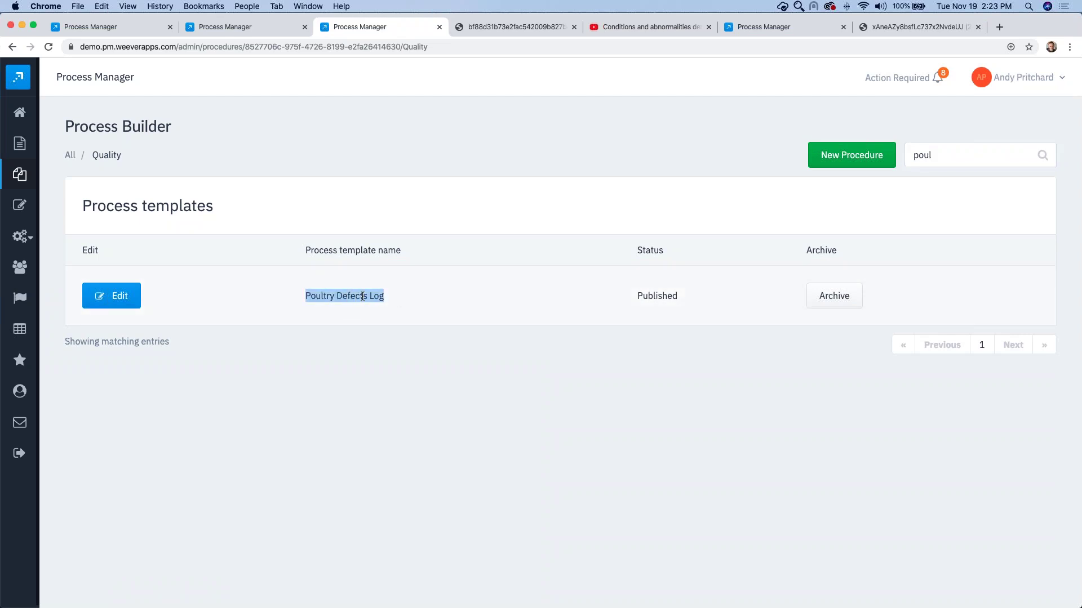
{"action": "left_click", "coordinate": [118, 301]}
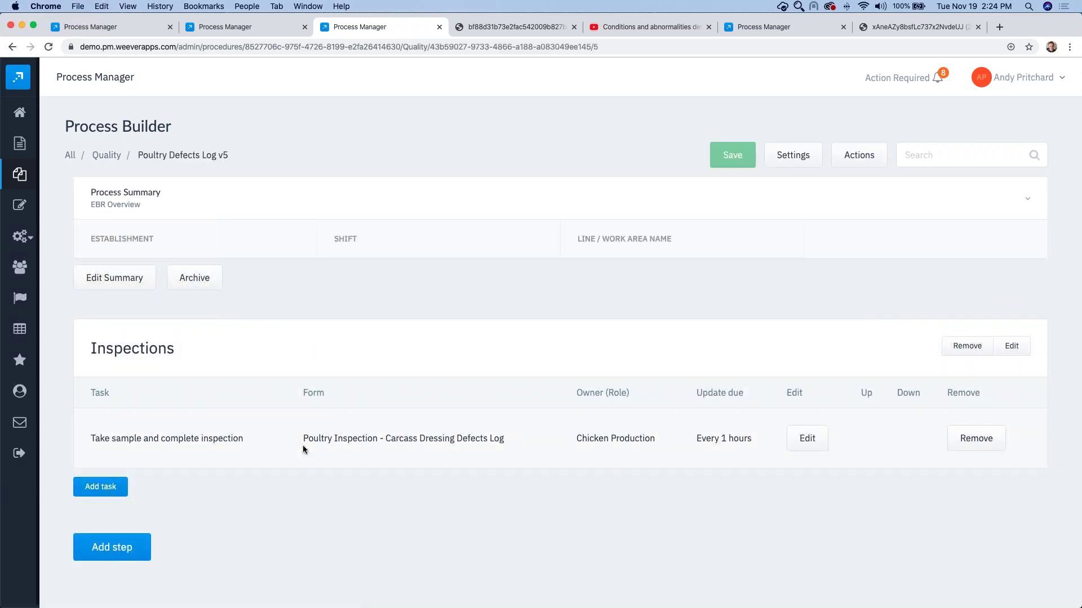
{"action": "left_click_drag", "start_coordinate": [304, 438], "coordinate": [377, 437]}
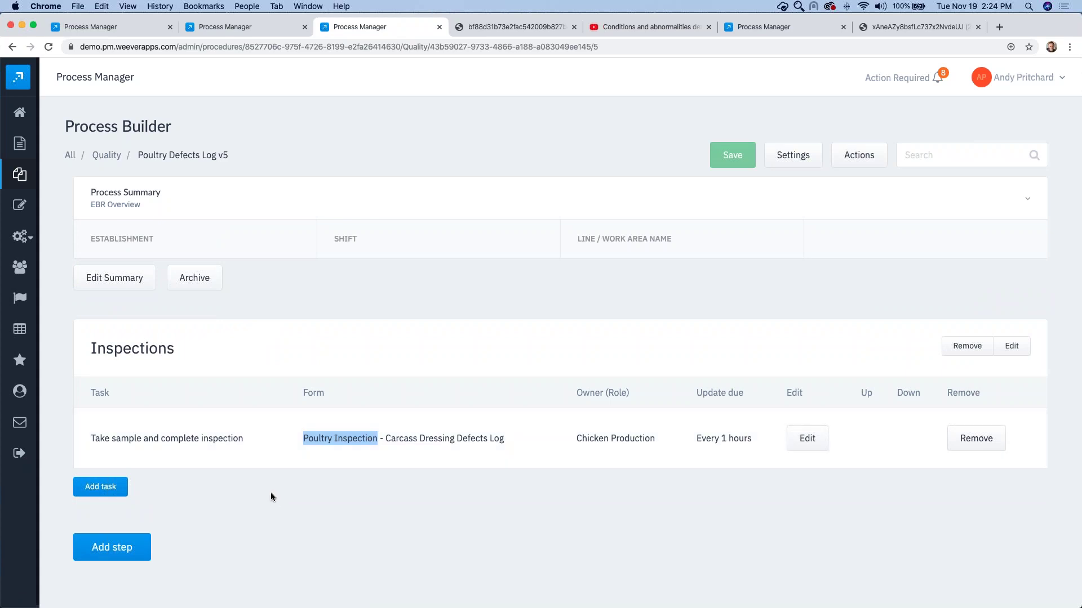
{"action": "left_click", "coordinate": [117, 440]}
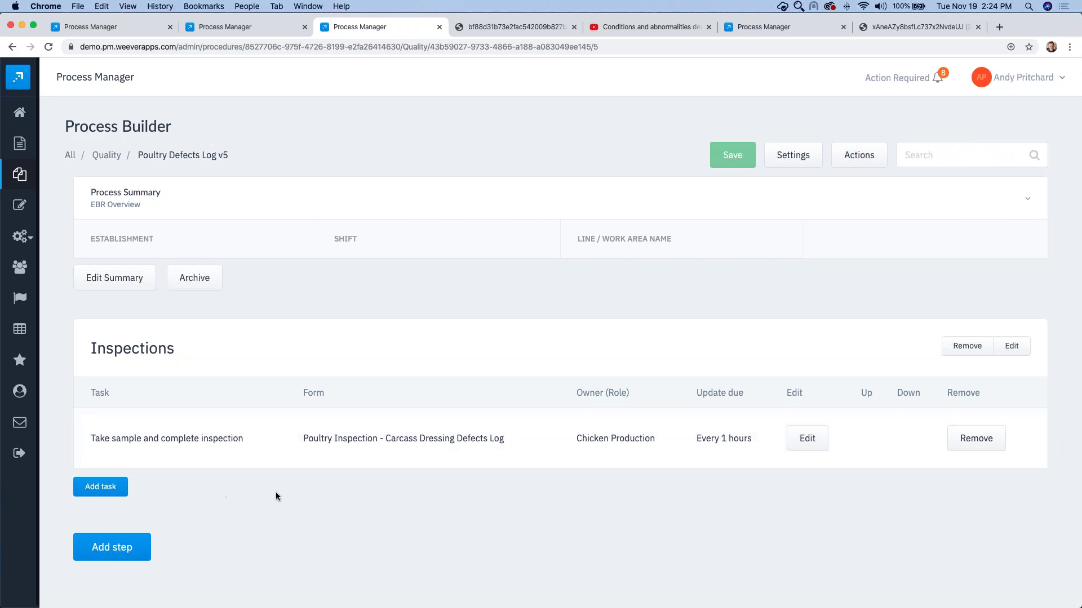
Step: Open the 'Take sample and complete inspection' task in the Editing Task dialog and review step 1
{"action": "left_click", "coordinate": [810, 445]}
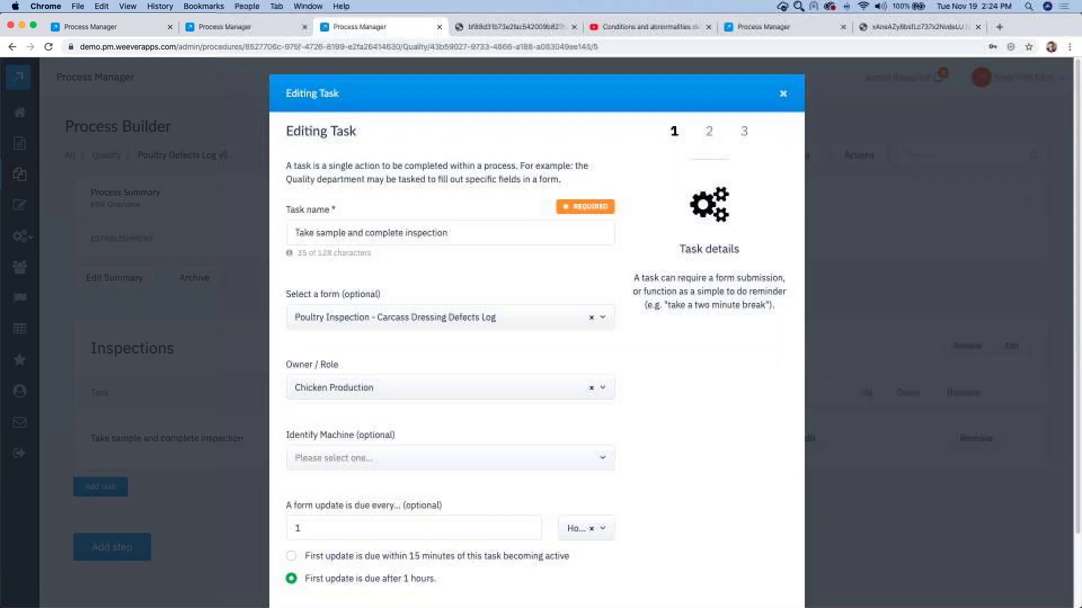
{"action": "left_click_drag", "start_coordinate": [295, 232], "coordinate": [465, 232]}
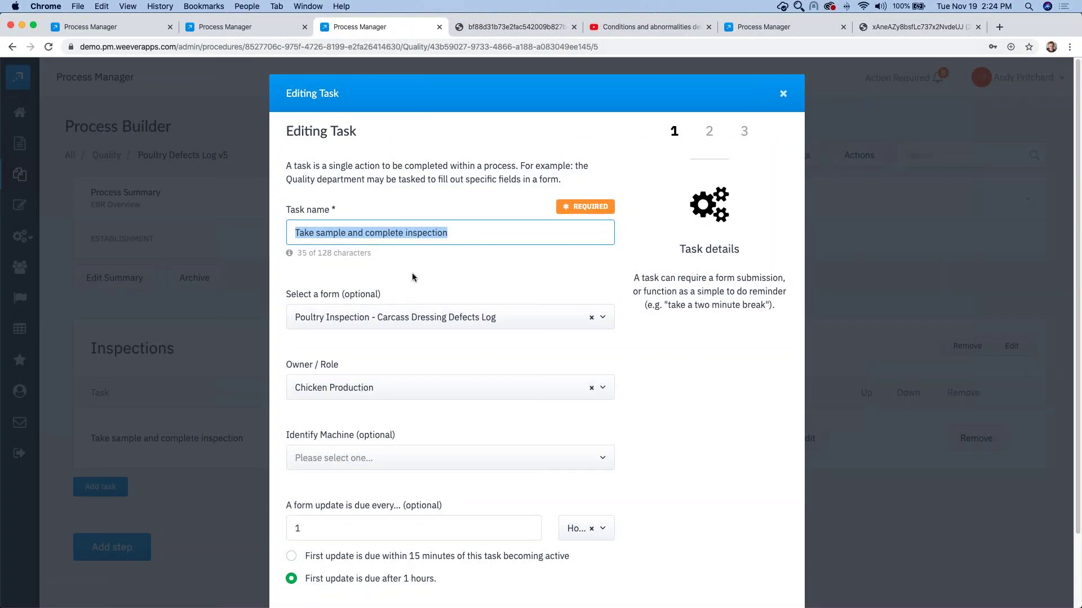
{"action": "scroll", "coordinate": [395, 284], "scroll_direction": "down", "scroll_amount": 1}
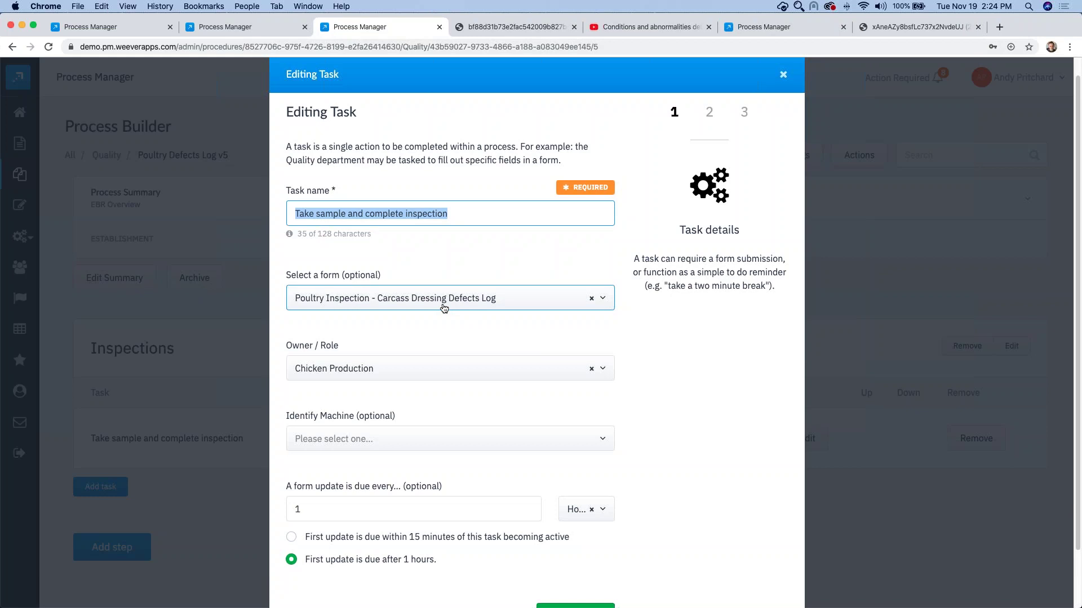
{"action": "scroll", "coordinate": [396, 280], "scroll_direction": "down", "scroll_amount": 1}
{"action": "scroll", "coordinate": [395, 280], "scroll_direction": "down", "scroll_amount": 3}
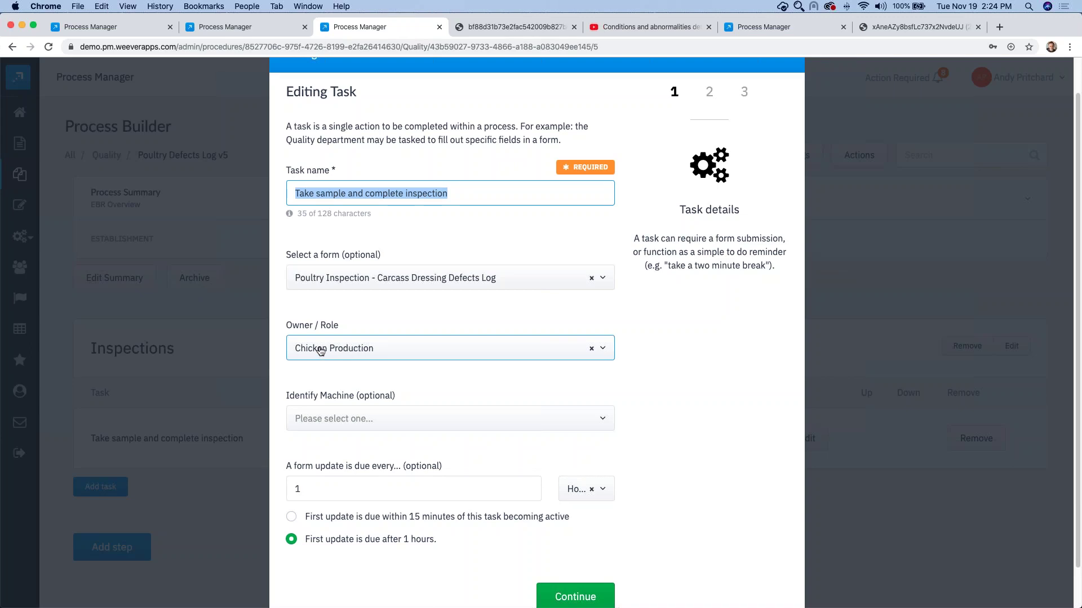
{"action": "scroll", "coordinate": [336, 372], "scroll_direction": "down", "scroll_amount": 4}
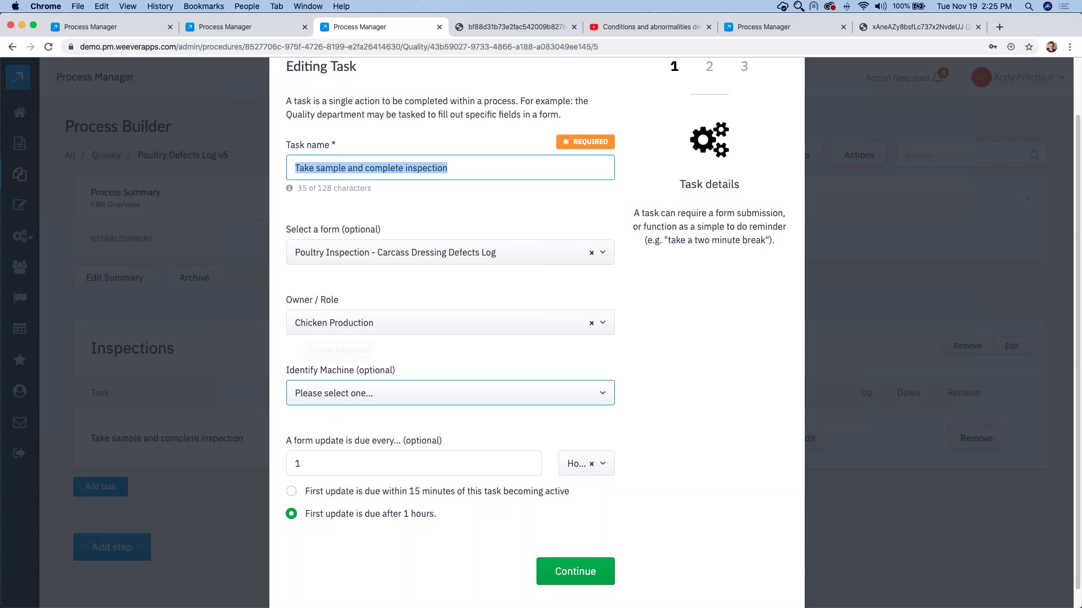
Step: Require Type of Evaluation, Sample Size, Faecal Material Detected, FS-1 Evaluation, Ingesta > 5mm and FS-2 Evaluation
{"action": "left_click", "coordinate": [573, 559]}
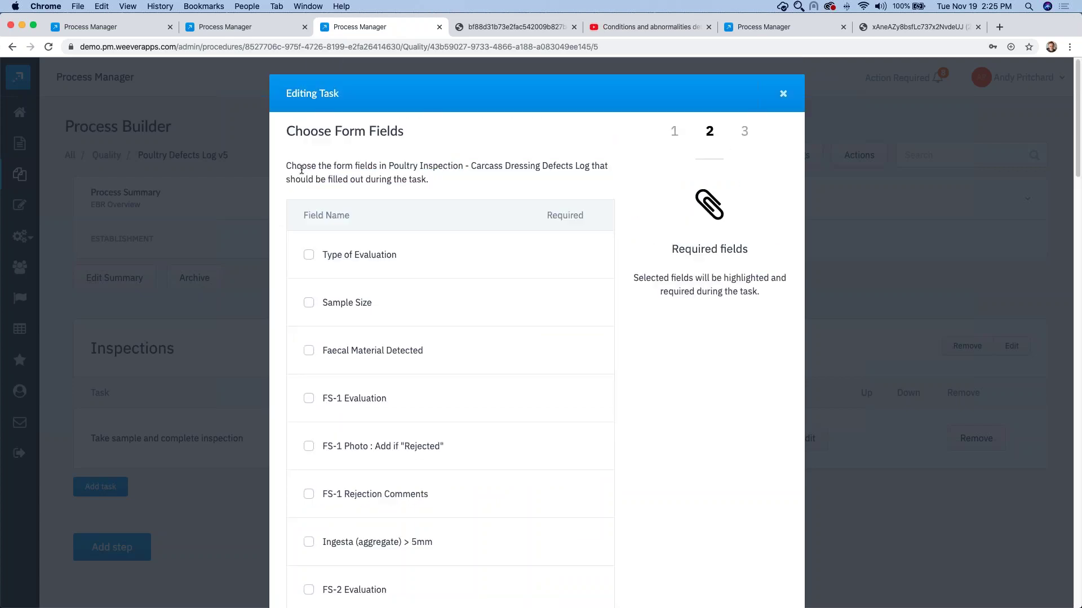
{"action": "scroll", "coordinate": [361, 238], "scroll_direction": "down", "scroll_amount": 2}
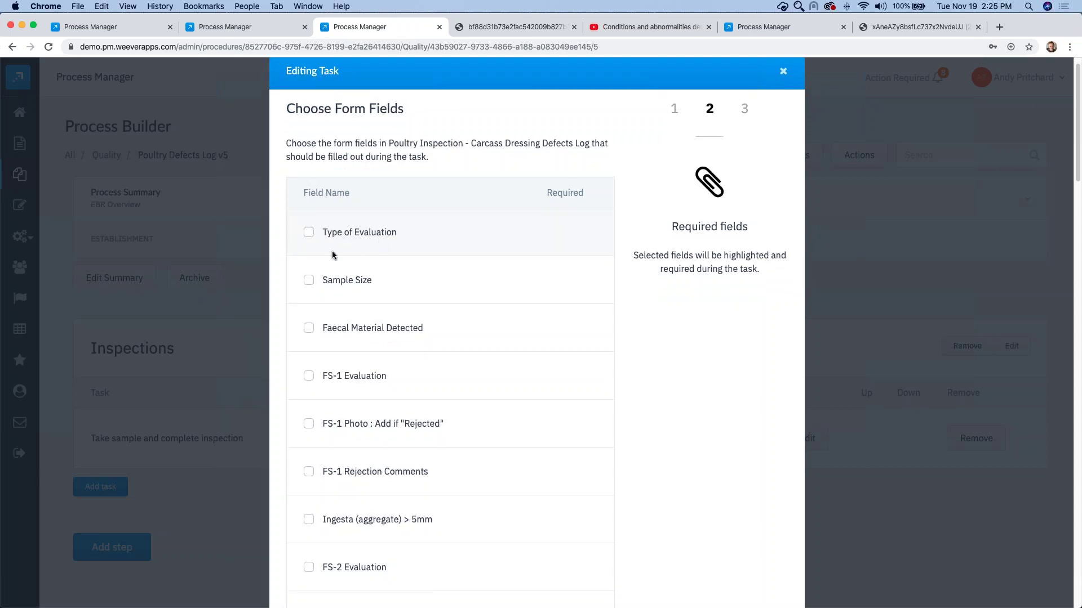
{"action": "scroll", "coordinate": [331, 248], "scroll_direction": "down", "scroll_amount": 1}
{"action": "left_click", "coordinate": [338, 215]}
{"action": "left_click", "coordinate": [342, 265]}
{"action": "scroll", "coordinate": [354, 278], "scroll_direction": "down", "scroll_amount": 4}
{"action": "left_click", "coordinate": [341, 243]}
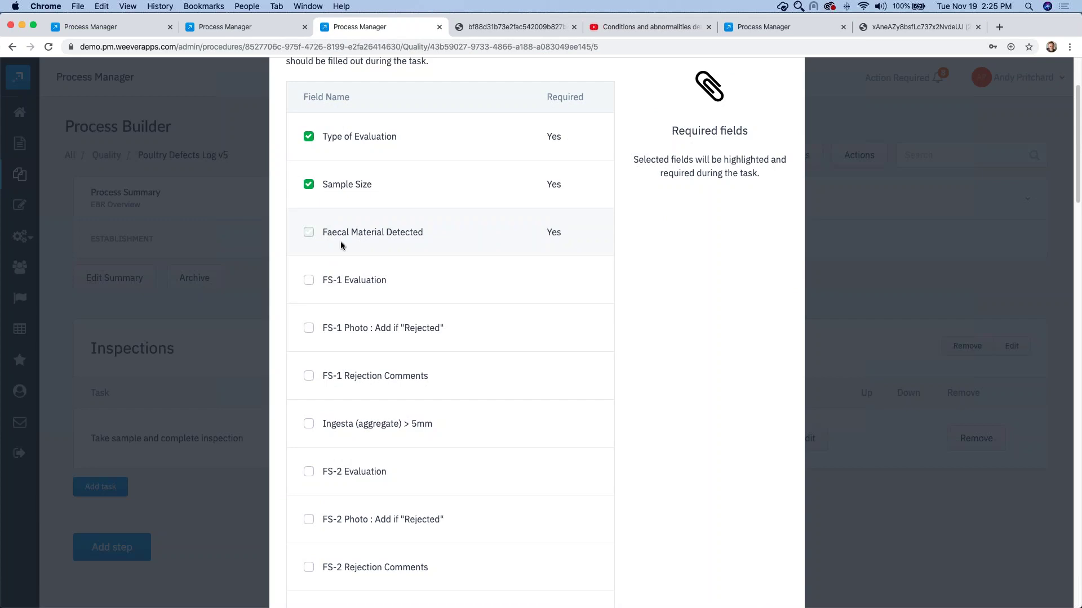
{"action": "left_click", "coordinate": [340, 282]}
{"action": "scroll", "coordinate": [335, 278], "scroll_direction": "down", "scroll_amount": 5}
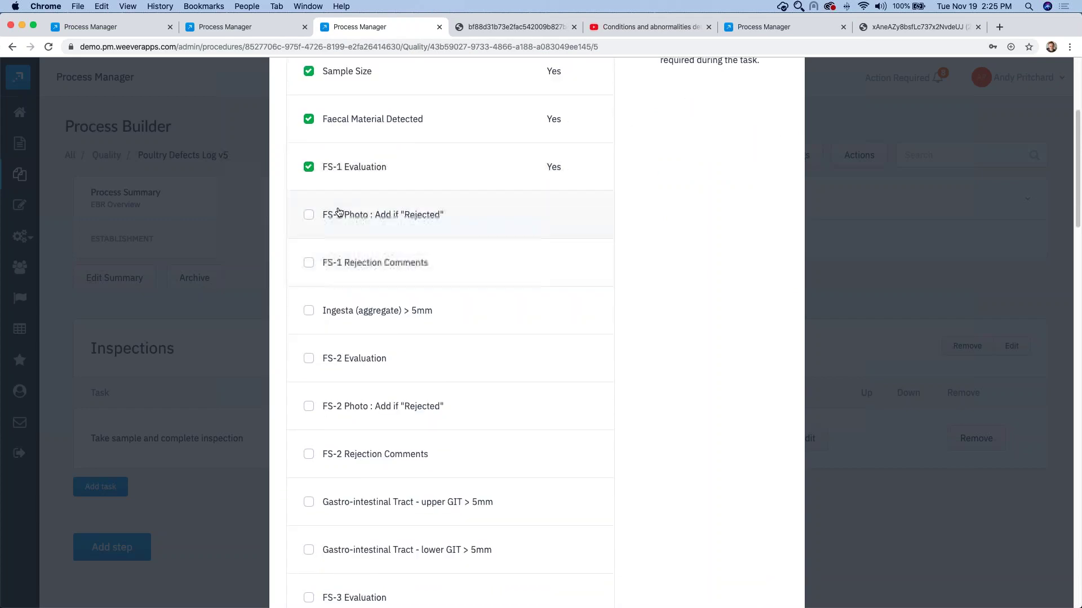
{"action": "scroll", "coordinate": [350, 293], "scroll_direction": "down", "scroll_amount": 1}
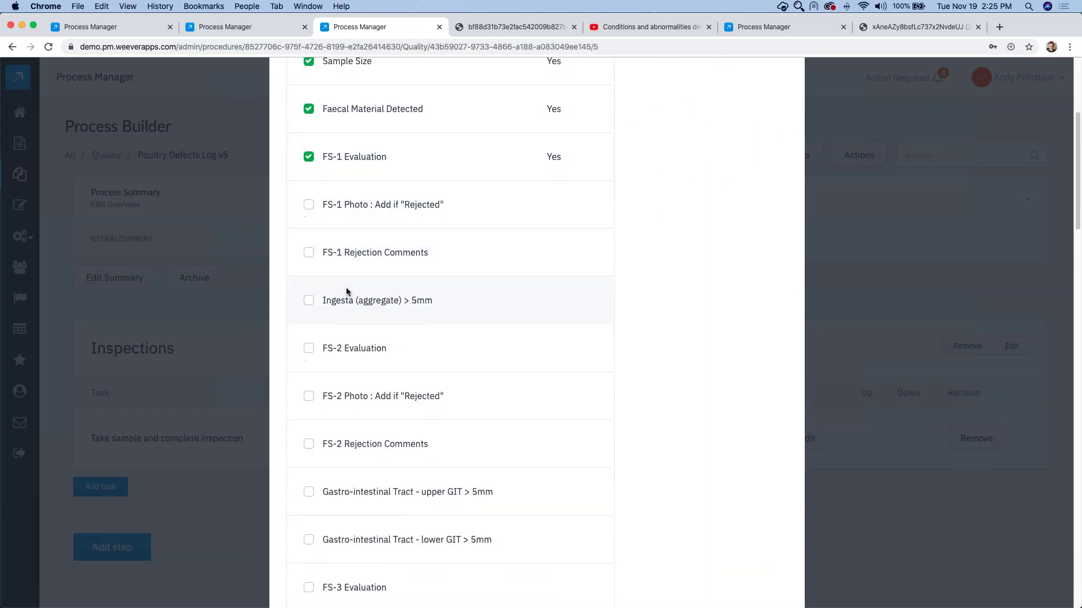
{"action": "left_click", "coordinate": [346, 292]}
{"action": "scroll", "coordinate": [347, 299], "scroll_direction": "down", "scroll_amount": 1}
{"action": "left_click", "coordinate": [340, 326]}
{"action": "scroll", "coordinate": [344, 315], "scroll_direction": "down", "scroll_amount": 2}
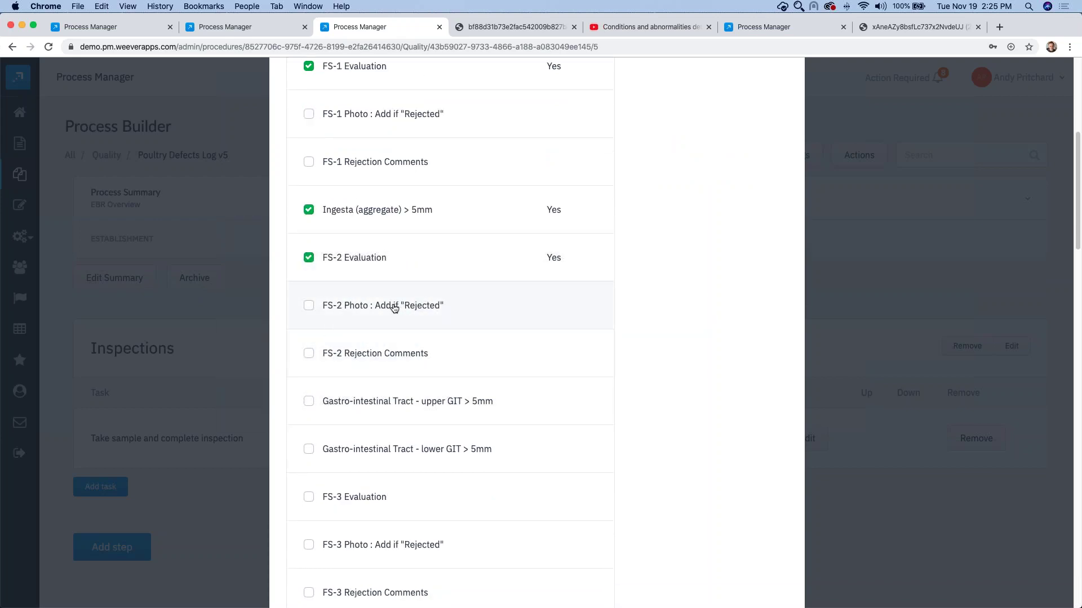
{"action": "scroll", "coordinate": [412, 325], "scroll_direction": "down", "scroll_amount": 1}
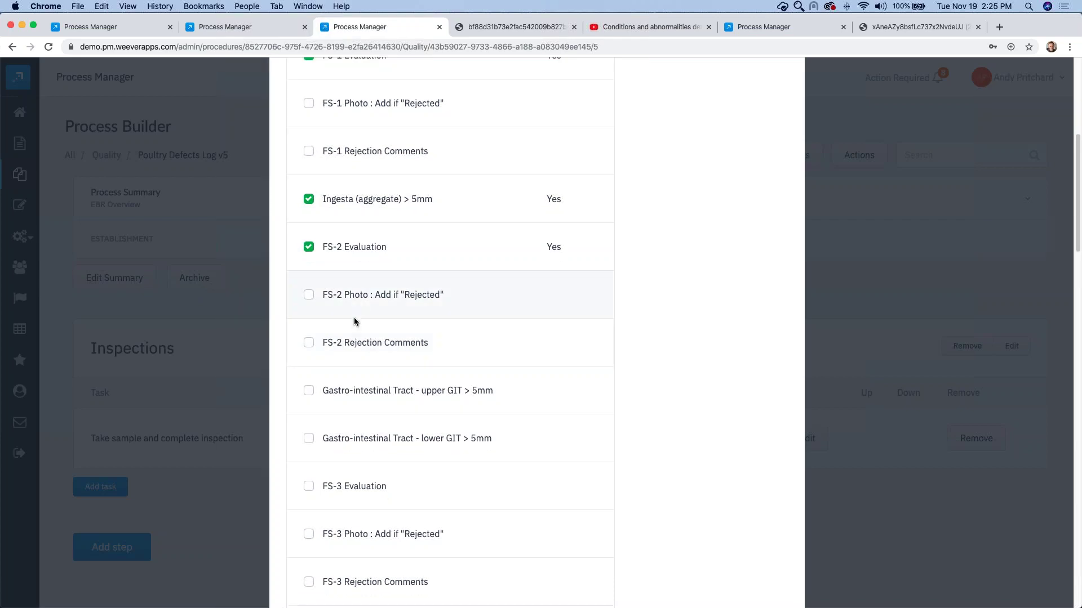
{"action": "scroll", "coordinate": [354, 361], "scroll_direction": "down", "scroll_amount": 1}
Step: Require both GIT > 5mm fields, FS-3 Evaluation and all Pathology fields from Cellulitis to Others
{"action": "left_click", "coordinate": [341, 379]}
{"action": "left_click", "coordinate": [329, 427]}
{"action": "scroll", "coordinate": [338, 431], "scroll_direction": "down", "scroll_amount": 2}
{"action": "left_click", "coordinate": [355, 434]}
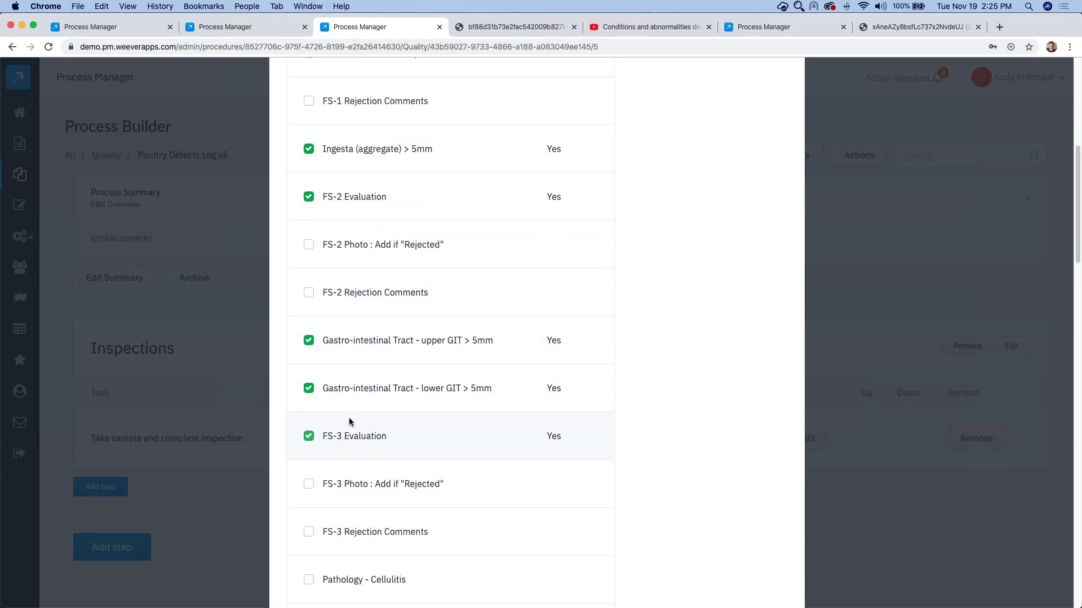
{"action": "scroll", "coordinate": [355, 434], "scroll_direction": "down", "scroll_amount": 5}
{"action": "scroll", "coordinate": [350, 415], "scroll_direction": "up", "scroll_amount": 5}
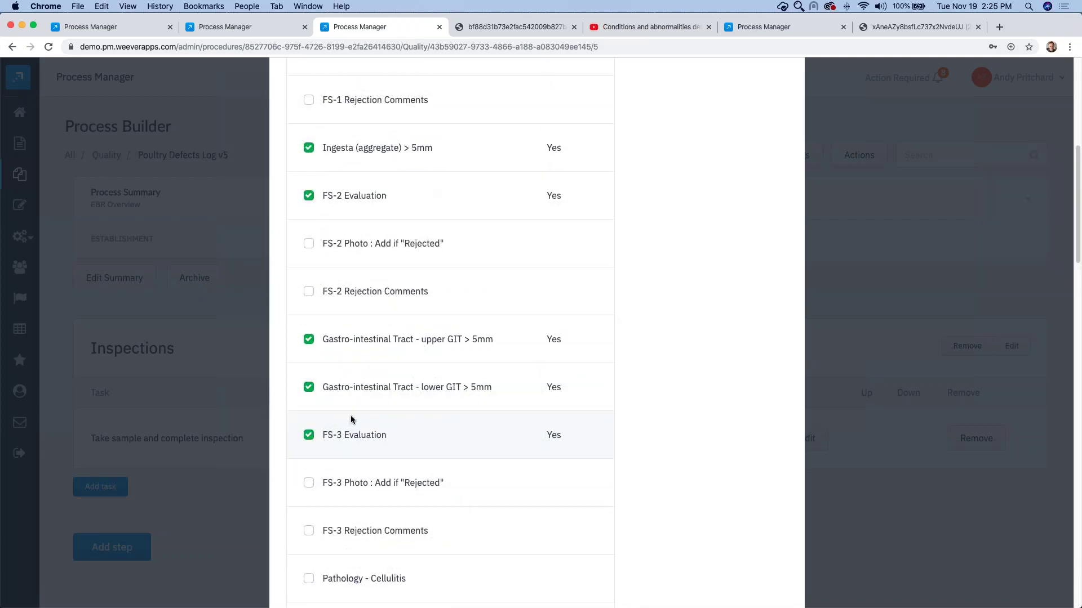
{"action": "scroll", "coordinate": [350, 414], "scroll_direction": "down", "scroll_amount": 2}
{"action": "scroll", "coordinate": [349, 415], "scroll_direction": "down", "scroll_amount": 5}
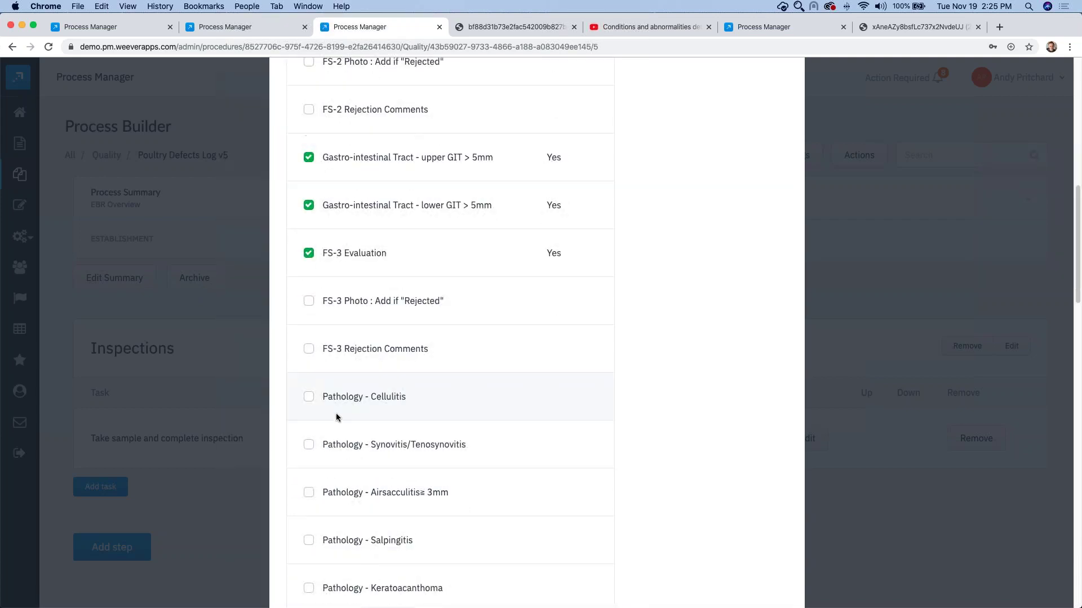
{"action": "left_click", "coordinate": [337, 401]}
{"action": "left_click", "coordinate": [338, 446]}
{"action": "scroll", "coordinate": [338, 451], "scroll_direction": "down", "scroll_amount": 5}
{"action": "left_click", "coordinate": [336, 331]}
{"action": "left_click", "coordinate": [337, 379]}
{"action": "left_click", "coordinate": [337, 428]}
{"action": "left_click", "coordinate": [343, 477]}
{"action": "left_click", "coordinate": [349, 522]}
Step: Require DC-1 Evaluation, Lungs > 8 mm, Oil gland, Bruise, DC-2 Evaluation, Long Shank and Trachea > 5 mm
{"action": "scroll", "coordinate": [343, 485], "scroll_direction": "down", "scroll_amount": 5}
{"action": "left_click", "coordinate": [345, 451]}
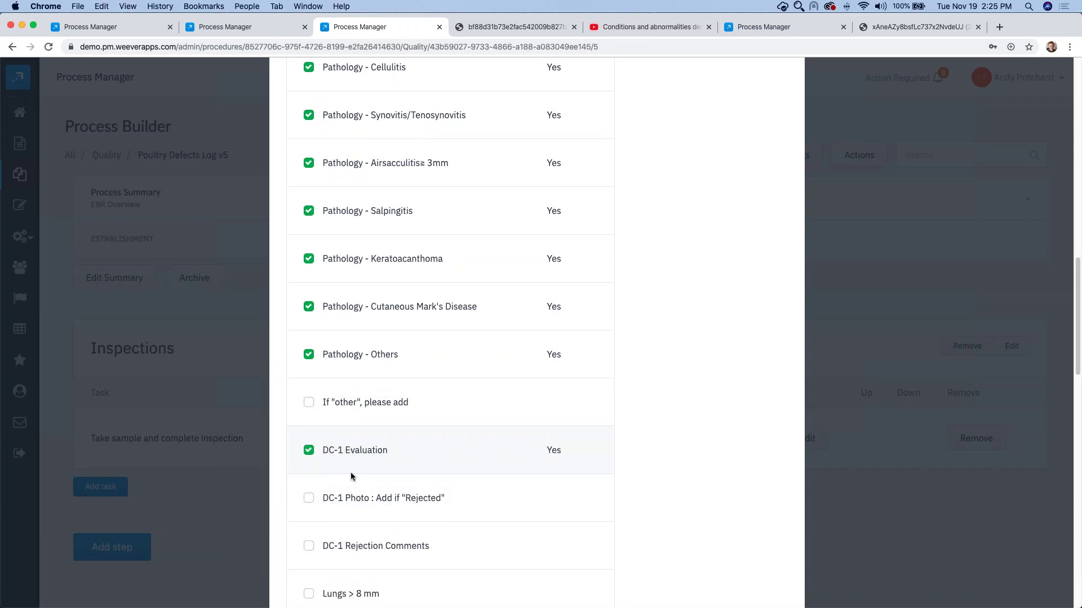
{"action": "scroll", "coordinate": [349, 479], "scroll_direction": "down", "scroll_amount": 2}
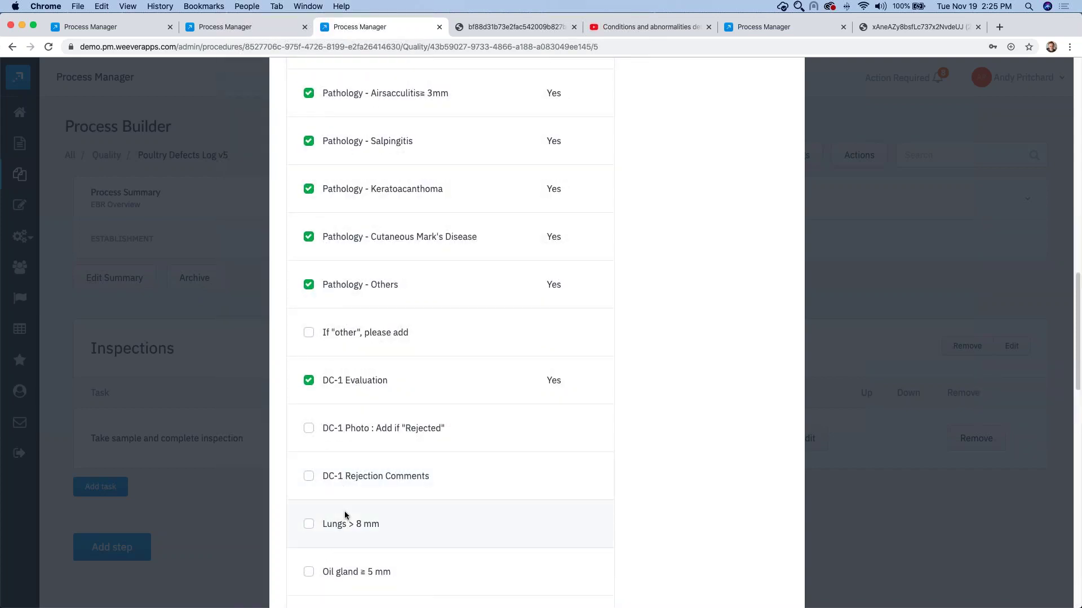
{"action": "scroll", "coordinate": [350, 518], "scroll_direction": "down", "scroll_amount": 1}
{"action": "left_click", "coordinate": [350, 493]}
{"action": "scroll", "coordinate": [344, 468], "scroll_direction": "down", "scroll_amount": 2}
{"action": "left_click", "coordinate": [338, 447]}
{"action": "left_click", "coordinate": [338, 496]}
{"action": "scroll", "coordinate": [338, 478], "scroll_direction": "down", "scroll_amount": 2}
{"action": "left_click", "coordinate": [338, 463]}
{"action": "left_click", "coordinate": [345, 503]}
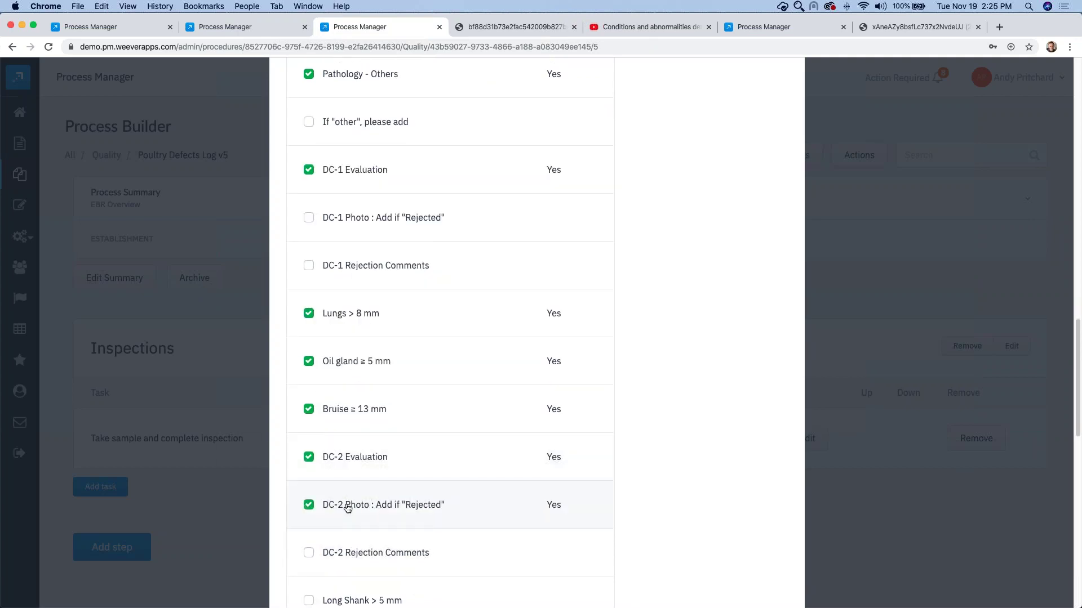
{"action": "scroll", "coordinate": [349, 479], "scroll_direction": "down", "scroll_amount": 1}
{"action": "left_click", "coordinate": [350, 465]}
{"action": "scroll", "coordinate": [353, 467], "scroll_direction": "down", "scroll_amount": 3}
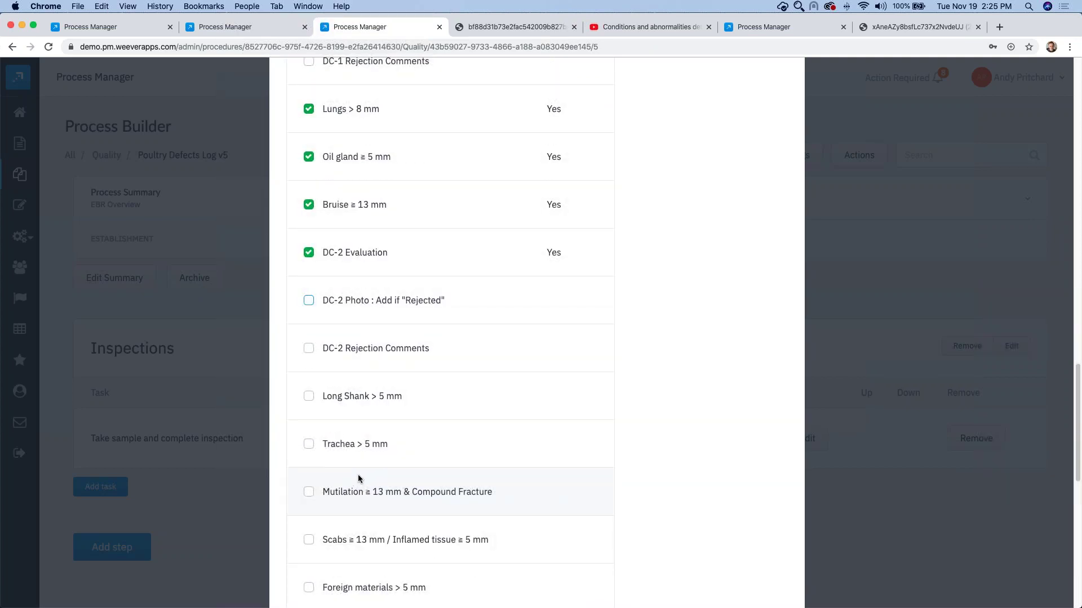
{"action": "left_click", "coordinate": [350, 349]}
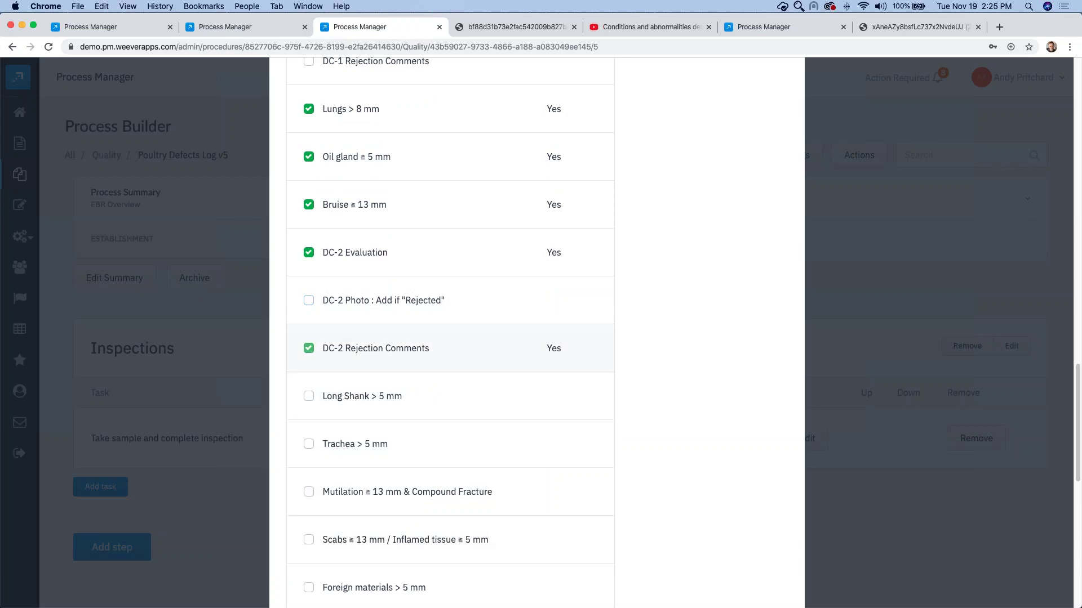
{"action": "left_click", "coordinate": [349, 350]}
{"action": "left_click", "coordinate": [346, 397]}
{"action": "left_click", "coordinate": [350, 445]}
Step: Require Mutilation, Scabs / Inflamed tissue, Foreign materials, Bile or ruptured yolk and DC-3 Evaluation, then confirm
{"action": "scroll", "coordinate": [350, 454], "scroll_direction": "down", "scroll_amount": 2}
{"action": "left_click", "coordinate": [336, 394]}
{"action": "left_click", "coordinate": [341, 443]}
{"action": "left_click", "coordinate": [340, 485]}
{"action": "scroll", "coordinate": [340, 486], "scroll_direction": "down", "scroll_amount": 1}
{"action": "left_click", "coordinate": [335, 473]}
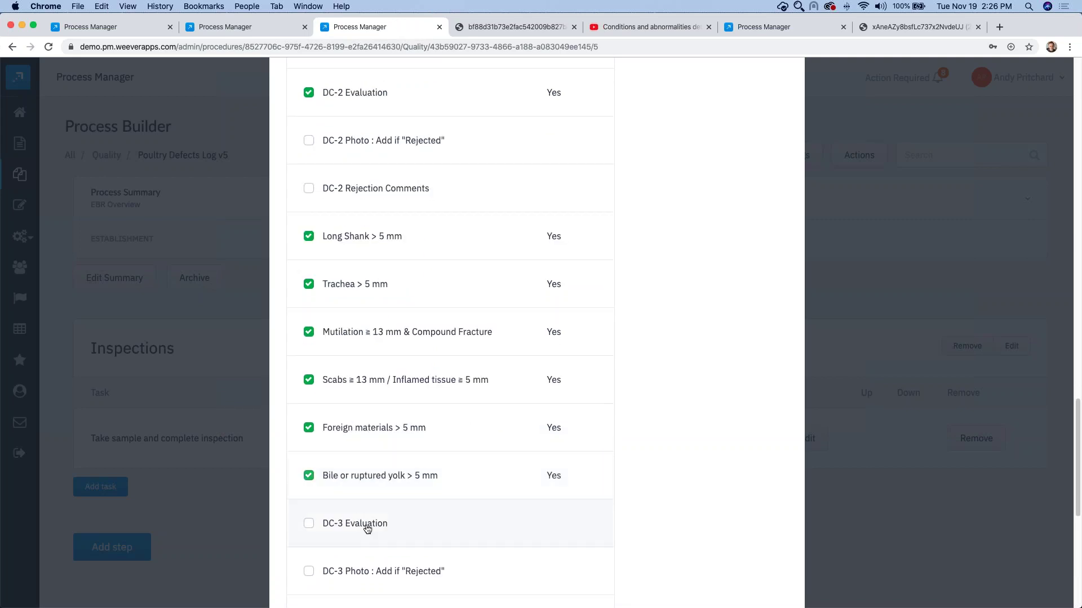
{"action": "scroll", "coordinate": [361, 522], "scroll_direction": "down", "scroll_amount": 1}
{"action": "left_click", "coordinate": [356, 505]}
{"action": "scroll", "coordinate": [382, 522], "scroll_direction": "down", "scroll_amount": 1}
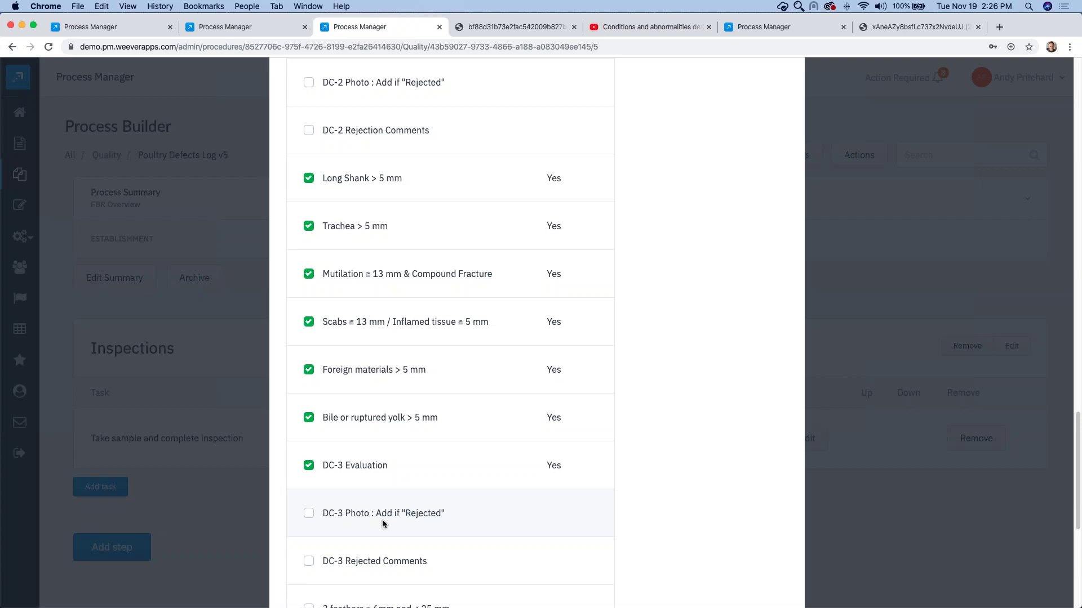
{"action": "scroll", "coordinate": [382, 520], "scroll_direction": "down", "scroll_amount": 3}
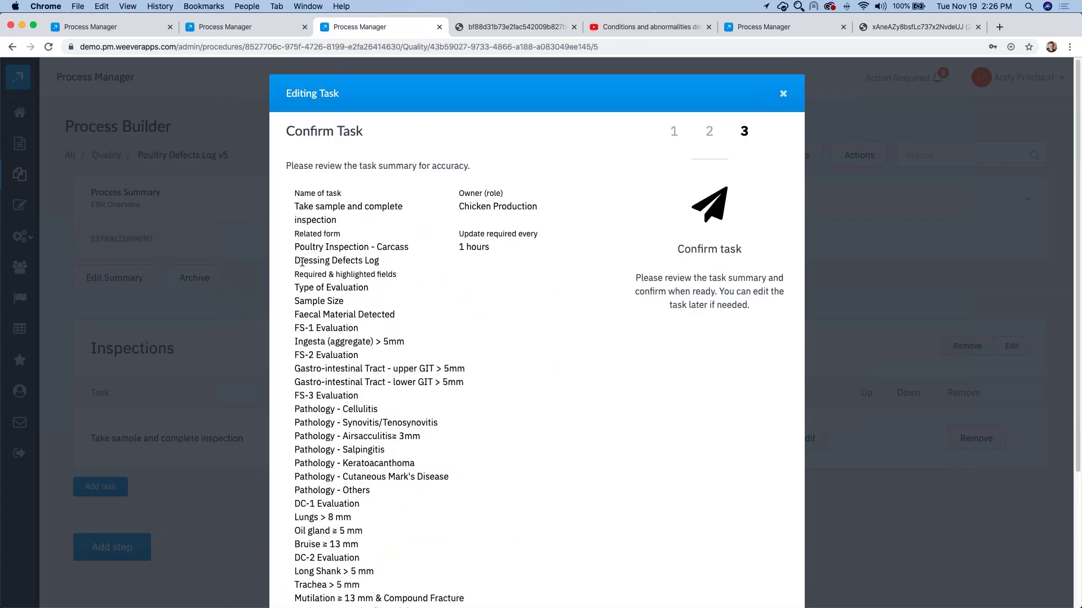
{"action": "scroll", "coordinate": [535, 338], "scroll_direction": "down", "scroll_amount": 5}
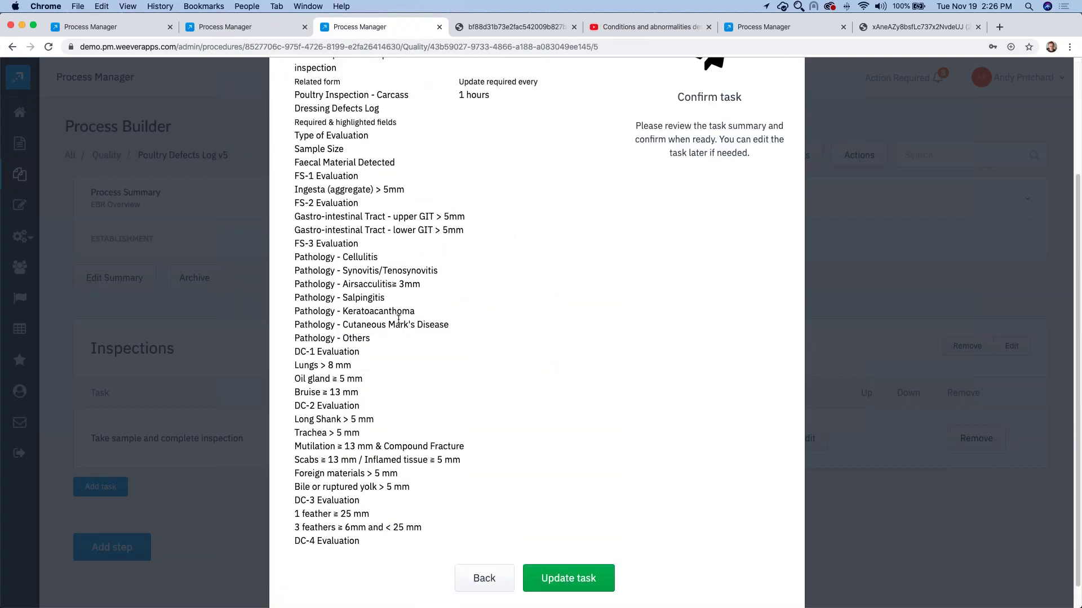
{"action": "scroll", "coordinate": [534, 494], "scroll_direction": "down", "scroll_amount": 1}
{"action": "left_click", "coordinate": [556, 551]}
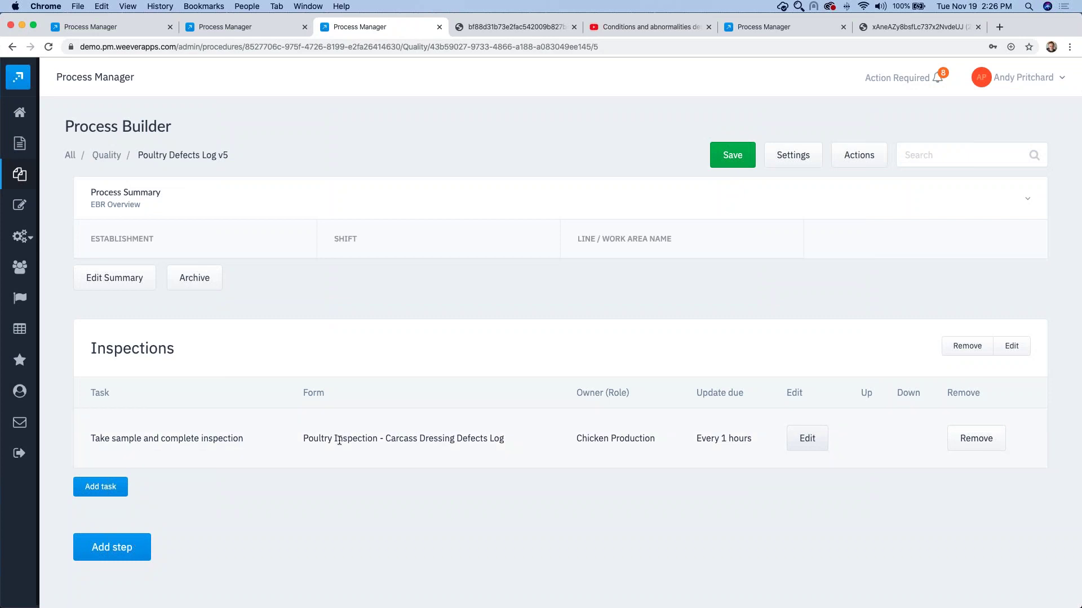
Step: Add a new process step named 'Approvals'
{"action": "left_click", "coordinate": [118, 547]}
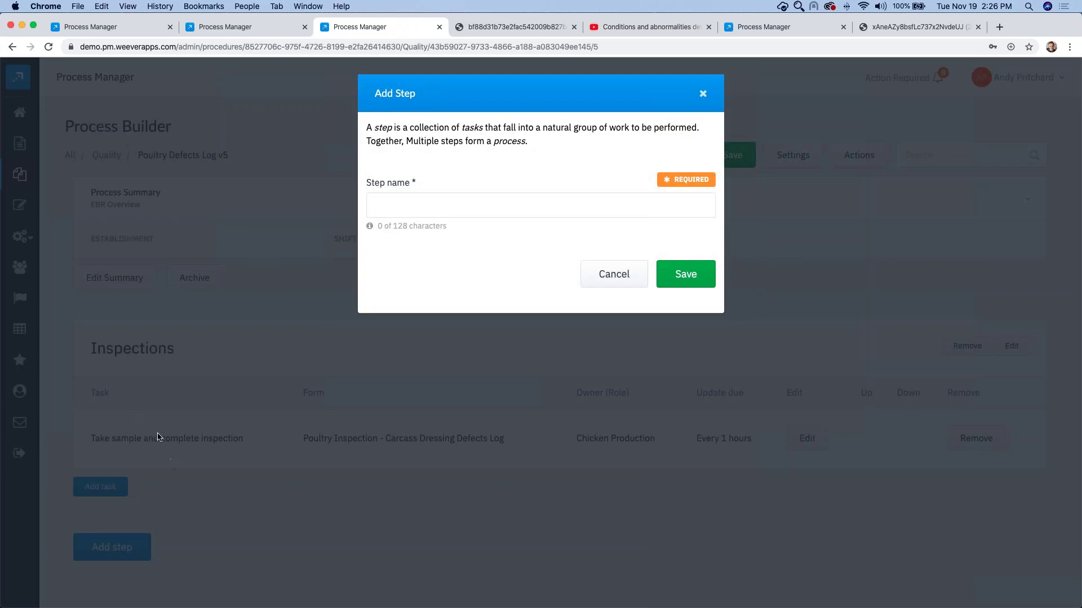
{"action": "left_click", "coordinate": [402, 199]}
{"action": "type", "text": "Approvals"}
{"action": "left_click", "coordinate": [687, 273]}
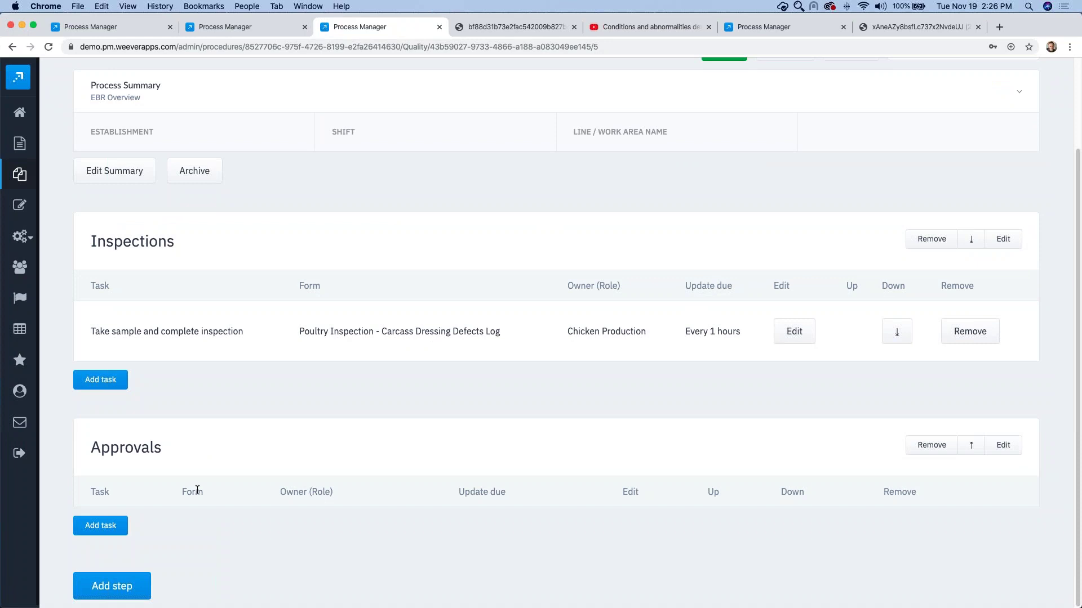
Step: Create an 'Inspection Approval' task updating the Poultry Inspection submission, owned by Quality
{"action": "left_click", "coordinate": [105, 522]}
{"action": "left_click", "coordinate": [323, 238]}
{"action": "type", "text": "Inspec"}
{"action": "type", "text": "tion "}
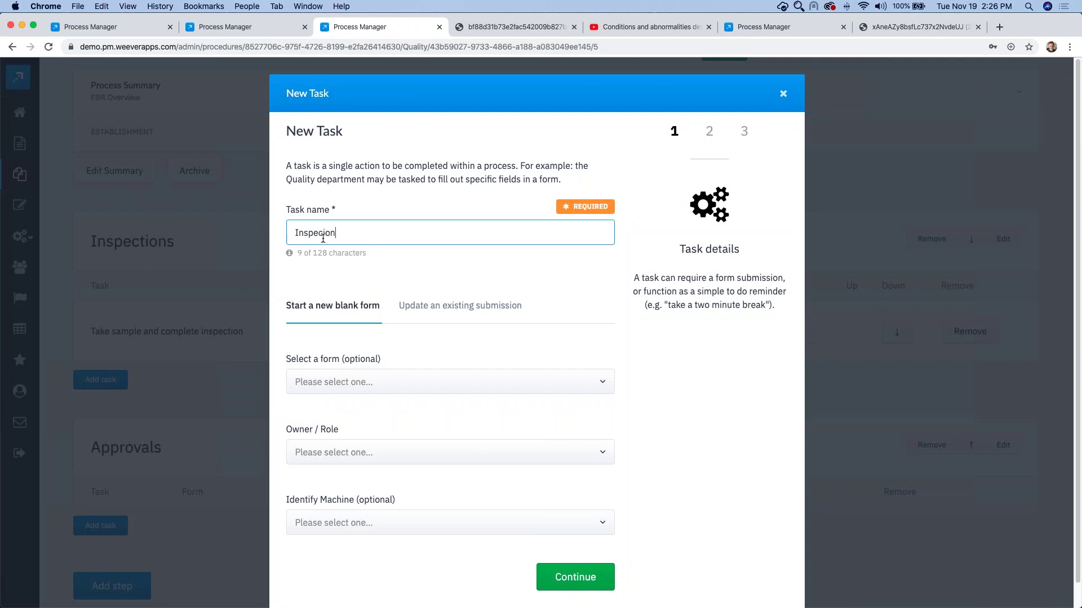
{"action": "type", "text": "Approval"}
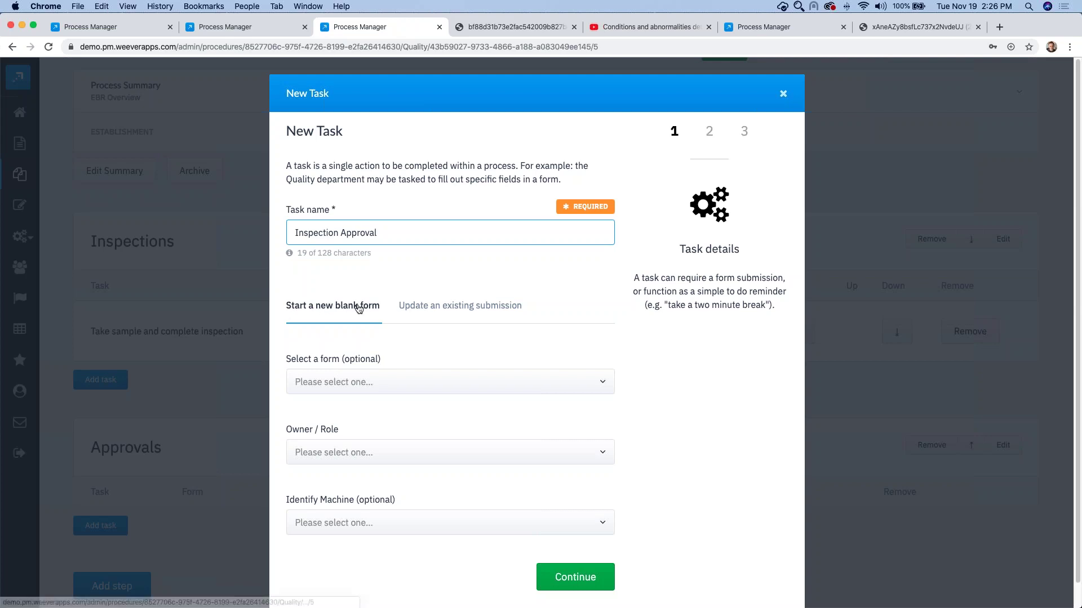
{"action": "left_click", "coordinate": [429, 307]}
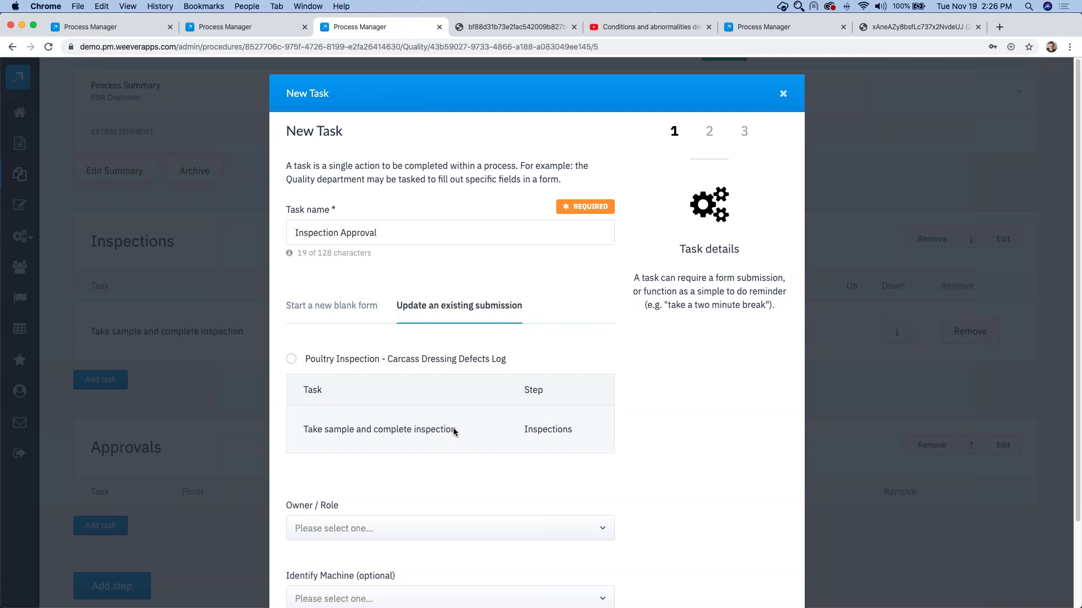
{"action": "left_click", "coordinate": [291, 359]}
{"action": "scroll", "coordinate": [635, 398], "scroll_direction": "down", "scroll_amount": 3}
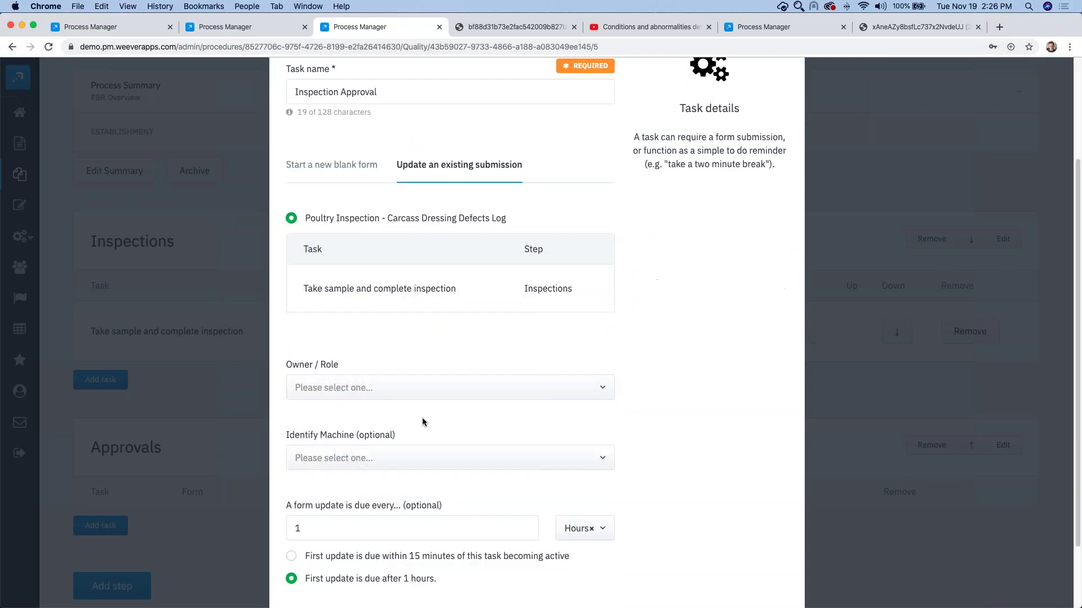
{"action": "left_click", "coordinate": [361, 388]}
{"action": "scroll", "coordinate": [333, 485], "scroll_direction": "down", "scroll_amount": 5}
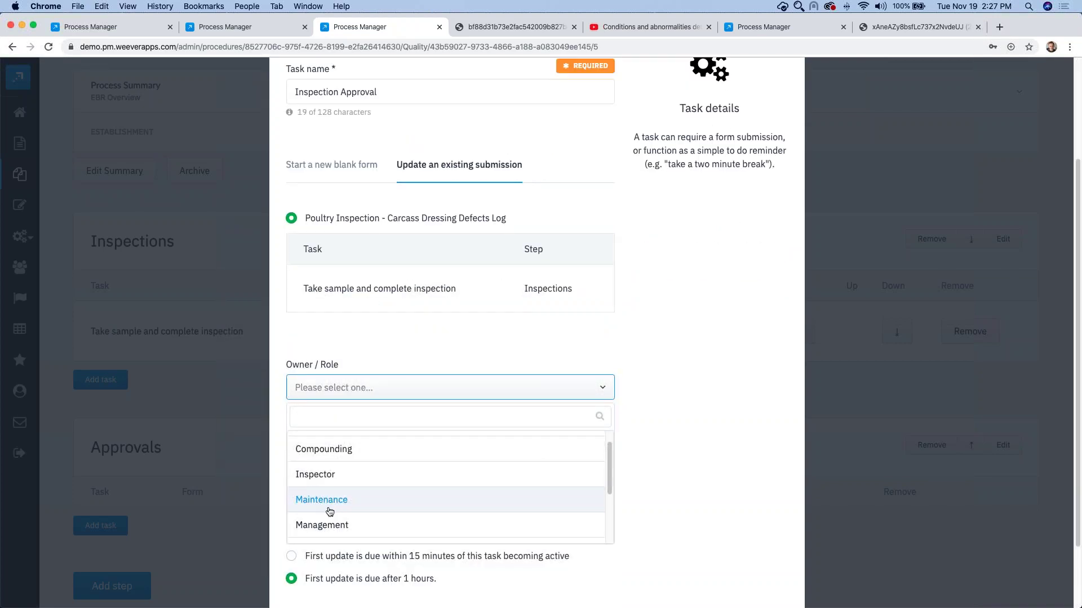
{"action": "left_click", "coordinate": [393, 494]}
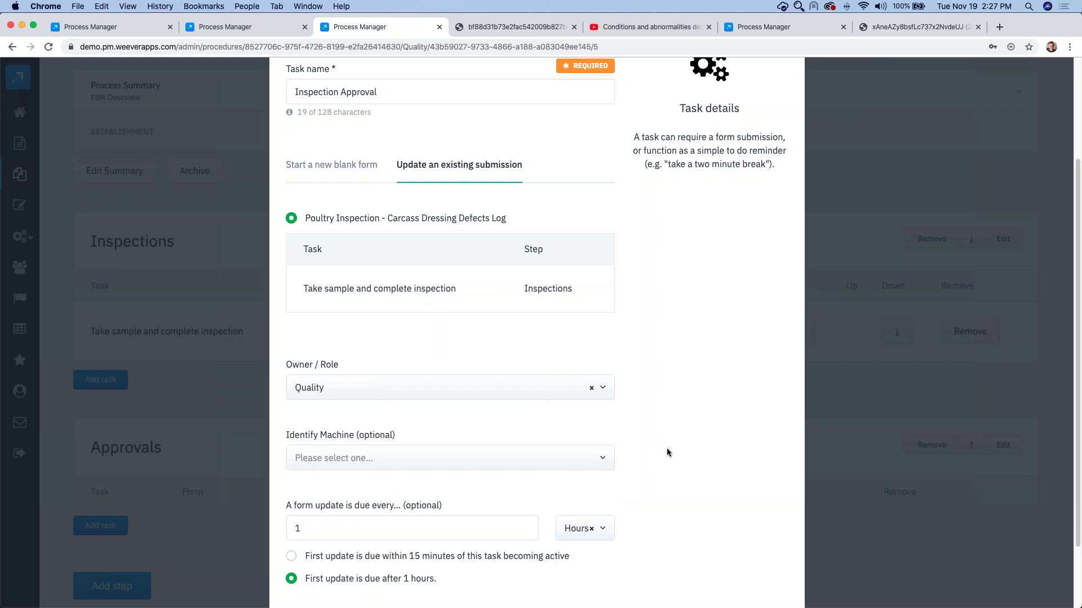
Step: Make Quality Review a required field and create the Inspection Approval task
{"action": "scroll", "coordinate": [667, 449], "scroll_direction": "down", "scroll_amount": 1}
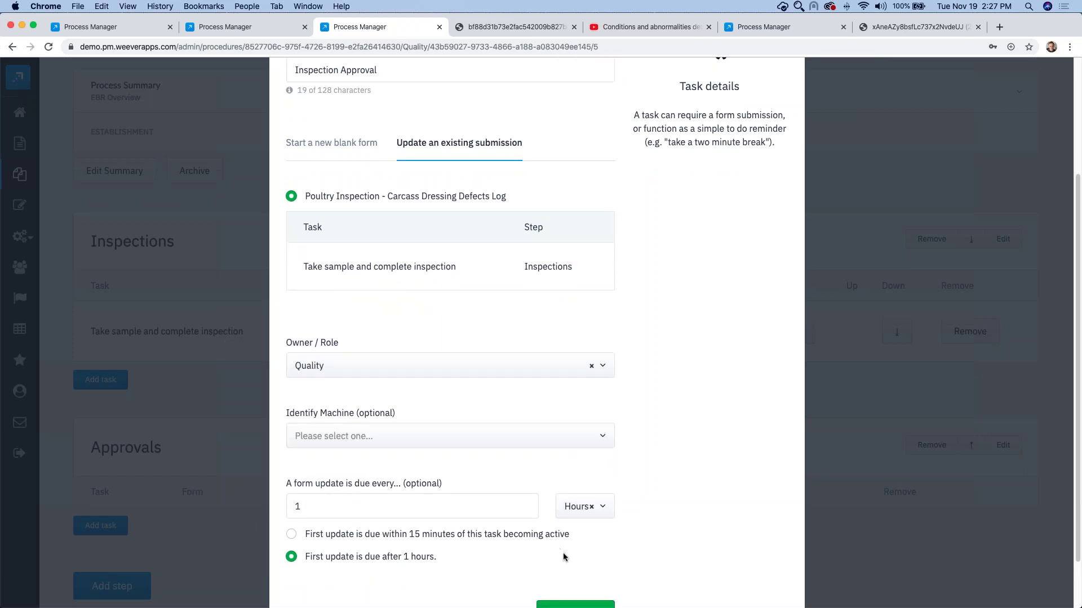
{"action": "scroll", "coordinate": [562, 553], "scroll_direction": "down", "scroll_amount": 2}
{"action": "left_click", "coordinate": [586, 558]}
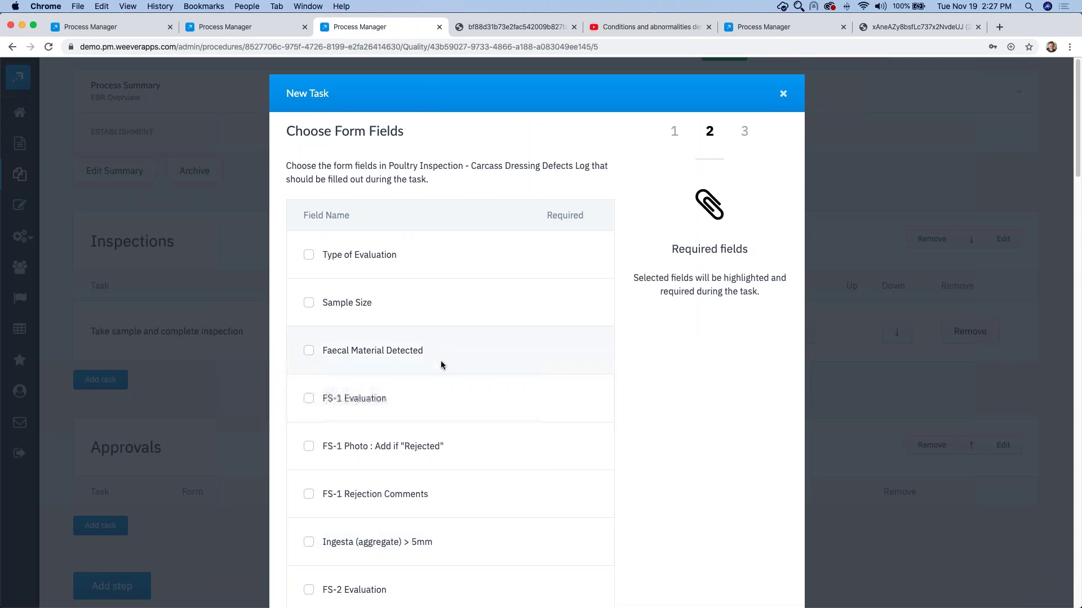
{"action": "scroll", "coordinate": [437, 353], "scroll_direction": "down", "scroll_amount": 15}
{"action": "left_click", "coordinate": [358, 495]}
{"action": "left_click", "coordinate": [576, 552]}
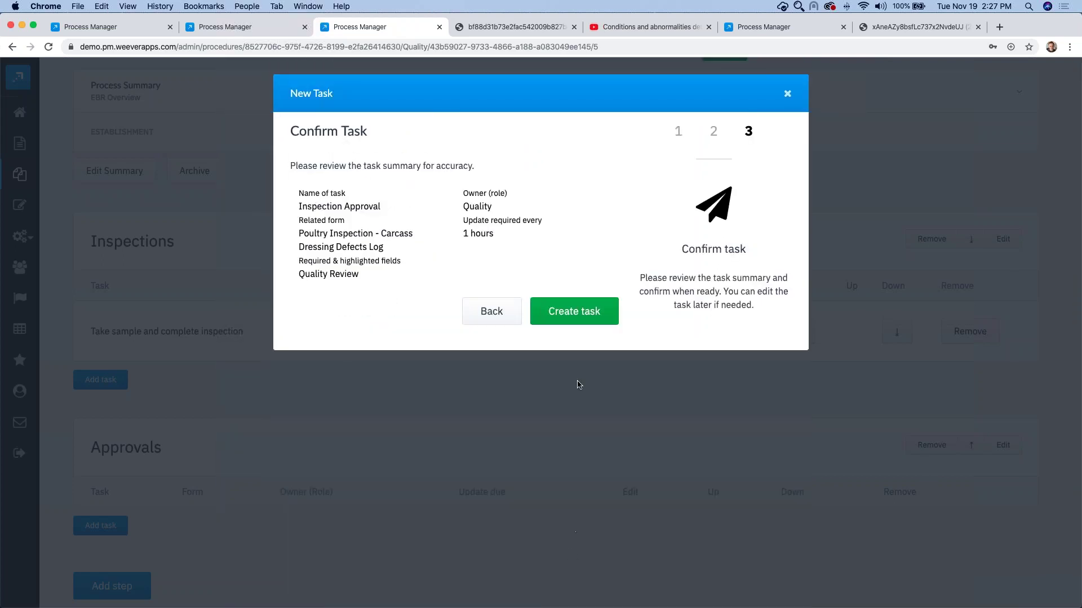
{"action": "left_click", "coordinate": [575, 312]}
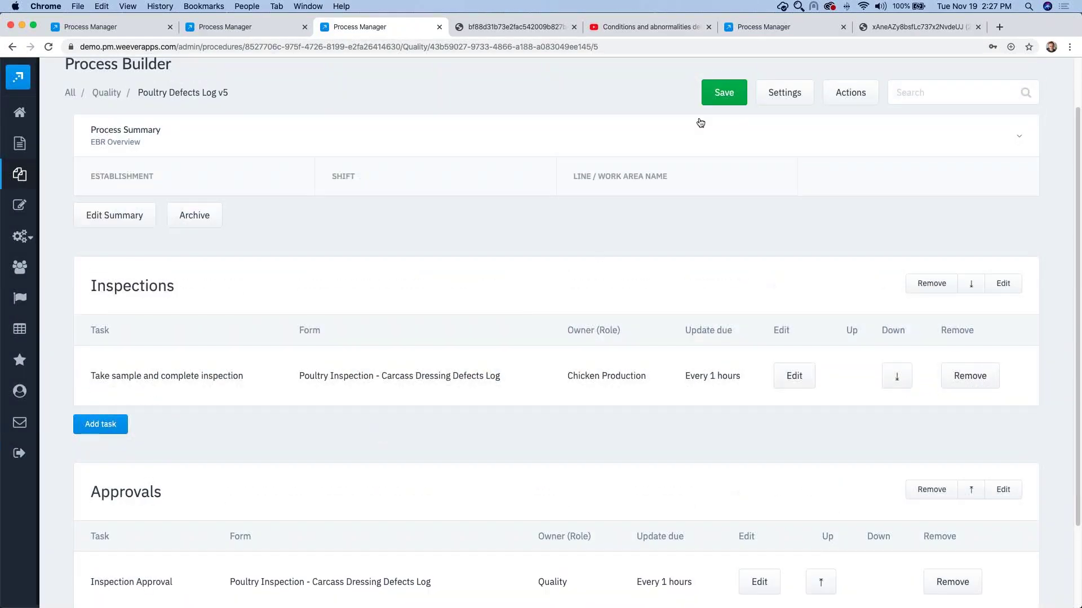
Step: Save the process template as Poultry Defects Log v6
{"action": "left_click", "coordinate": [732, 92]}
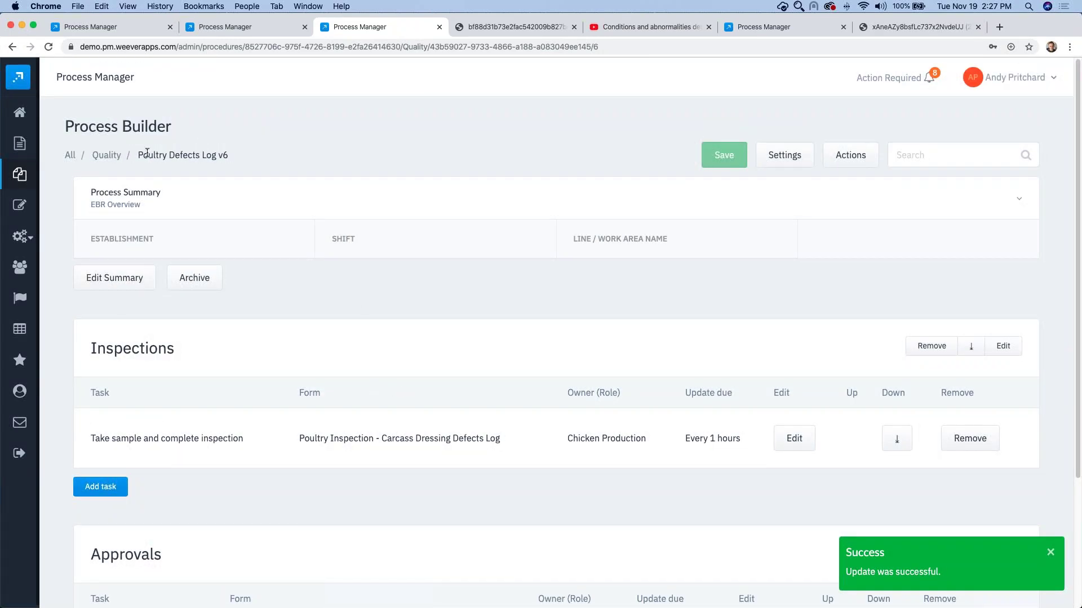
{"action": "left_click_drag", "start_coordinate": [148, 153], "coordinate": [235, 153]}
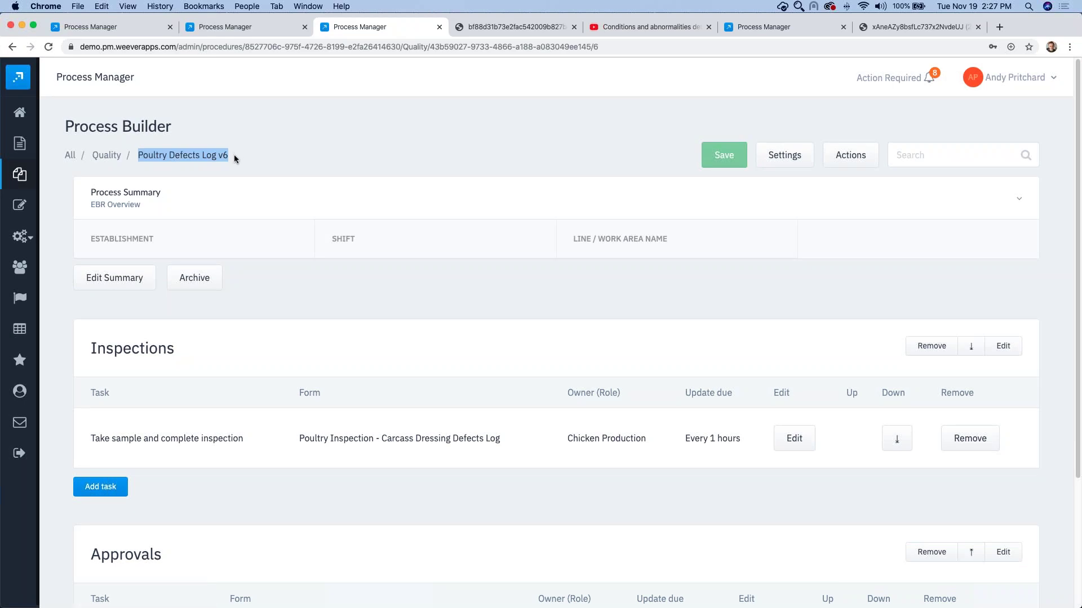
{"action": "double_click", "coordinate": [234, 155]}
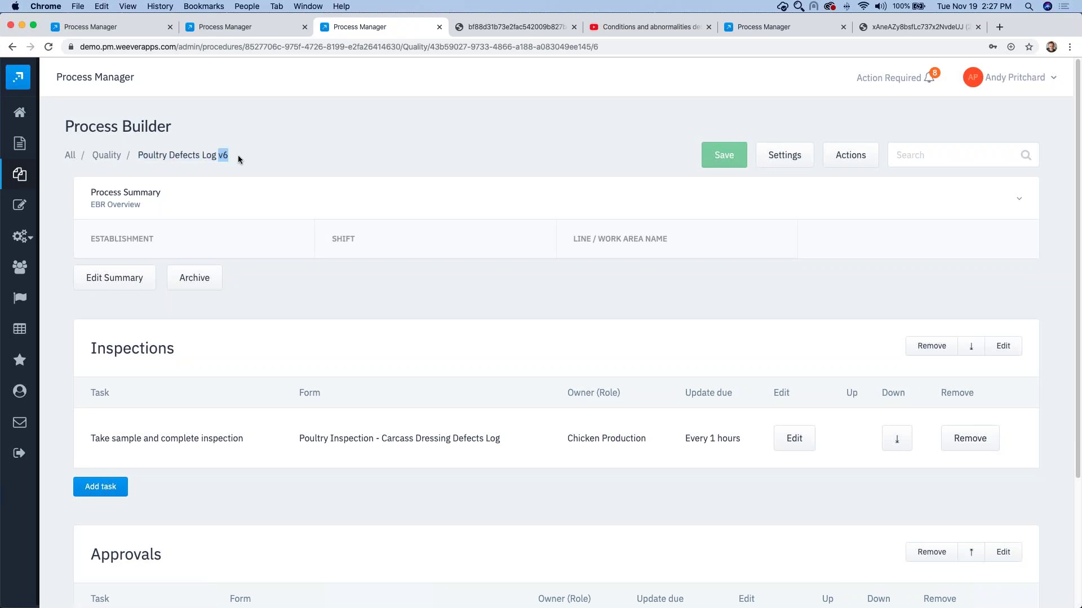
{"action": "left_click", "coordinate": [118, 25]}
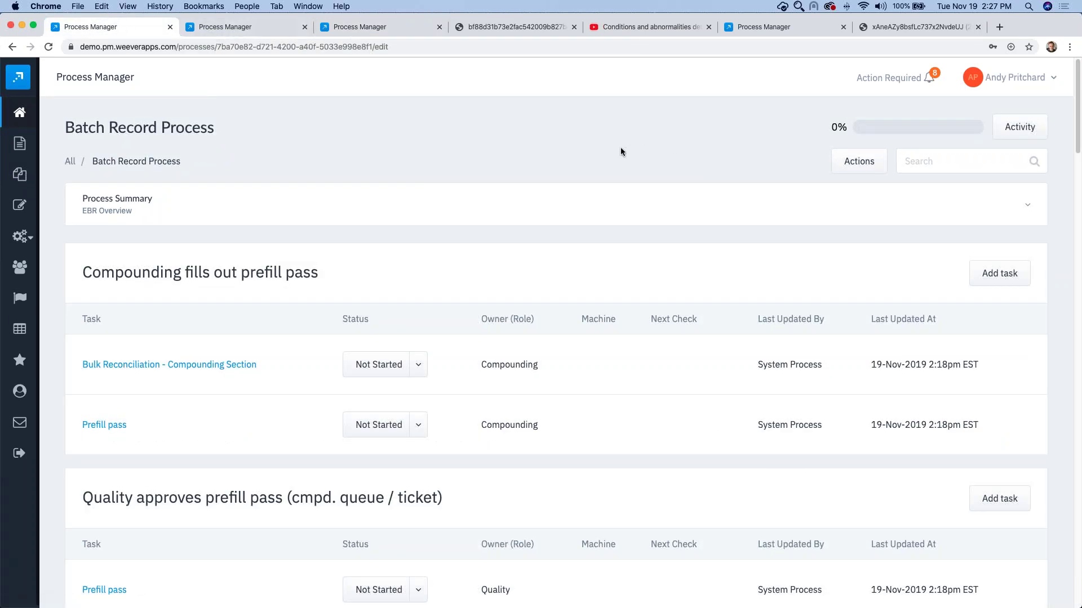
{"action": "left_click", "coordinate": [257, 22]}
{"action": "key", "text": "ctrl+Tab"}
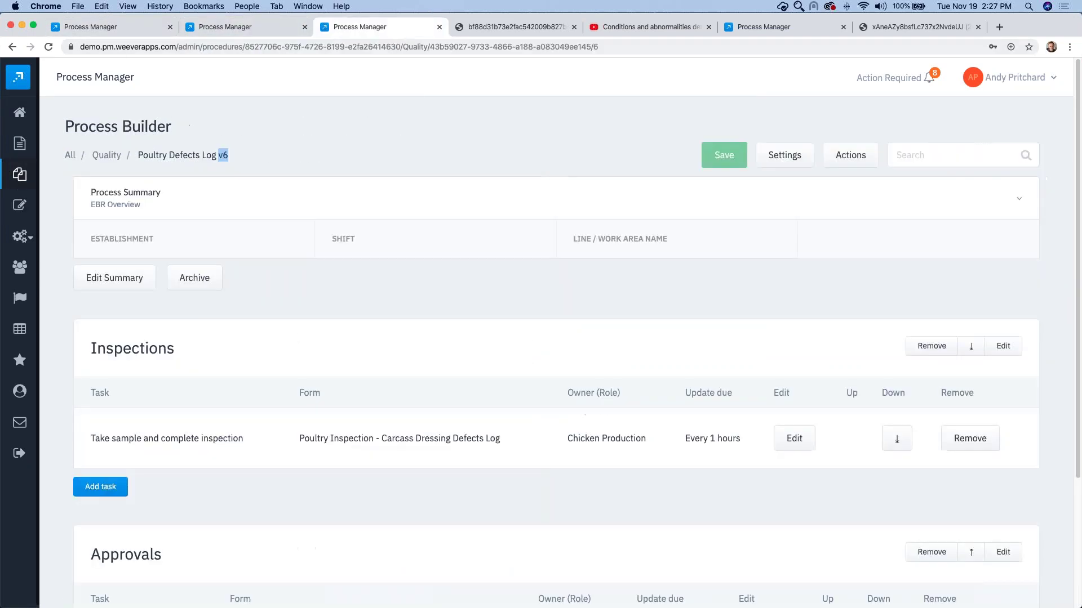
{"action": "left_click", "coordinate": [69, 155]}
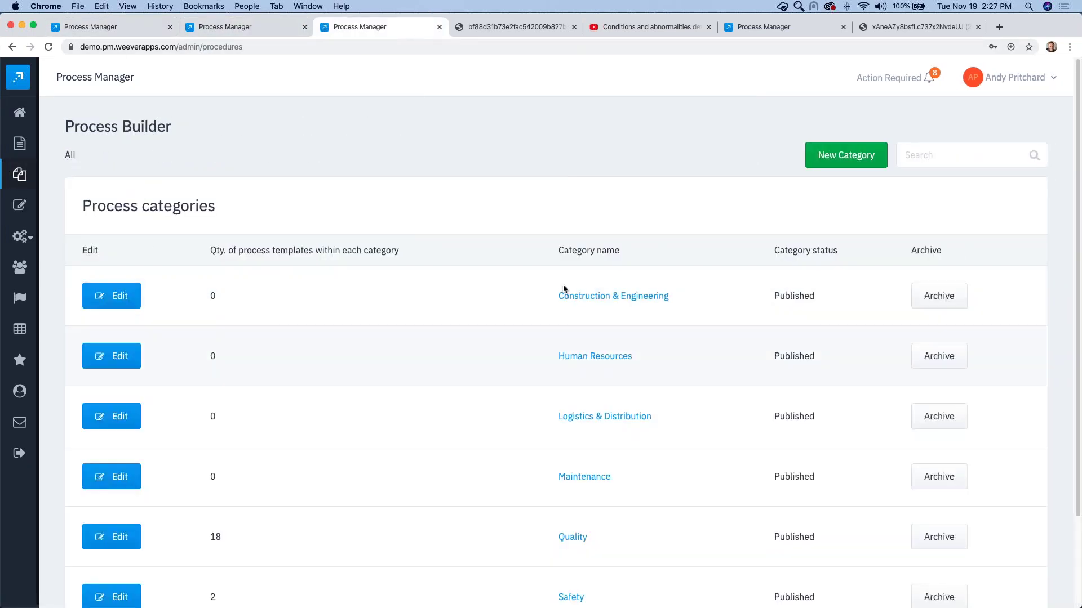
{"action": "left_click", "coordinate": [573, 538]}
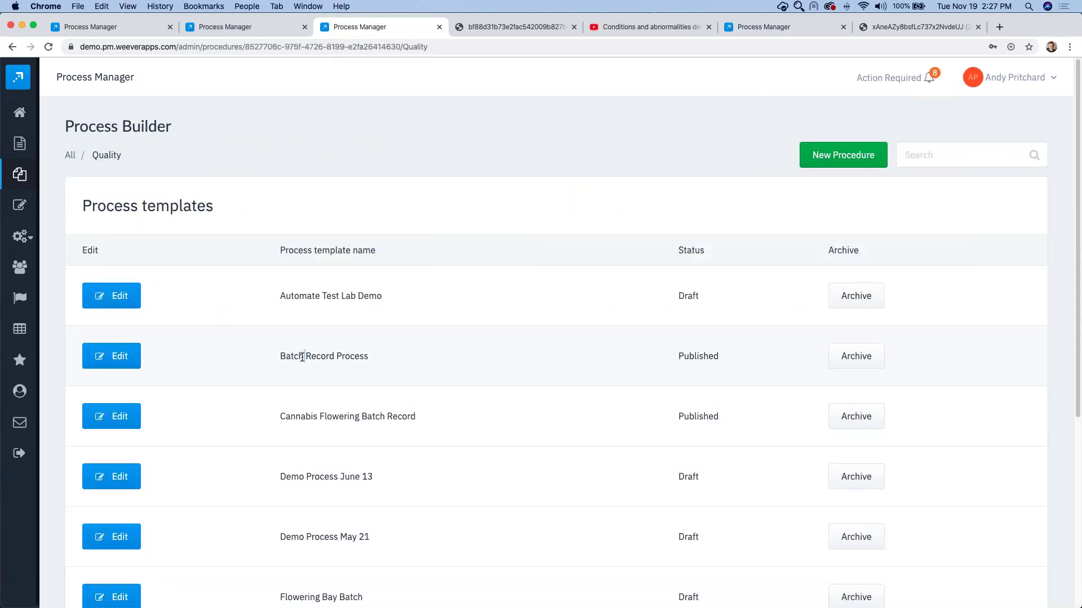
{"action": "triple_click", "coordinate": [323, 356]}
{"action": "left_click", "coordinate": [120, 356]}
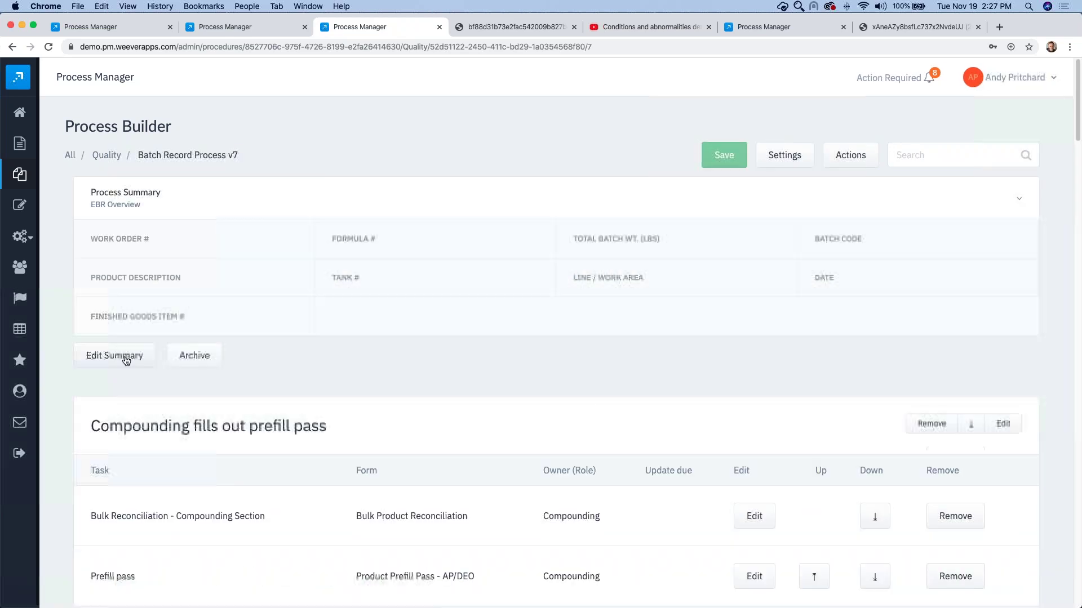
{"action": "scroll", "coordinate": [293, 274], "scroll_direction": "down", "scroll_amount": 1}
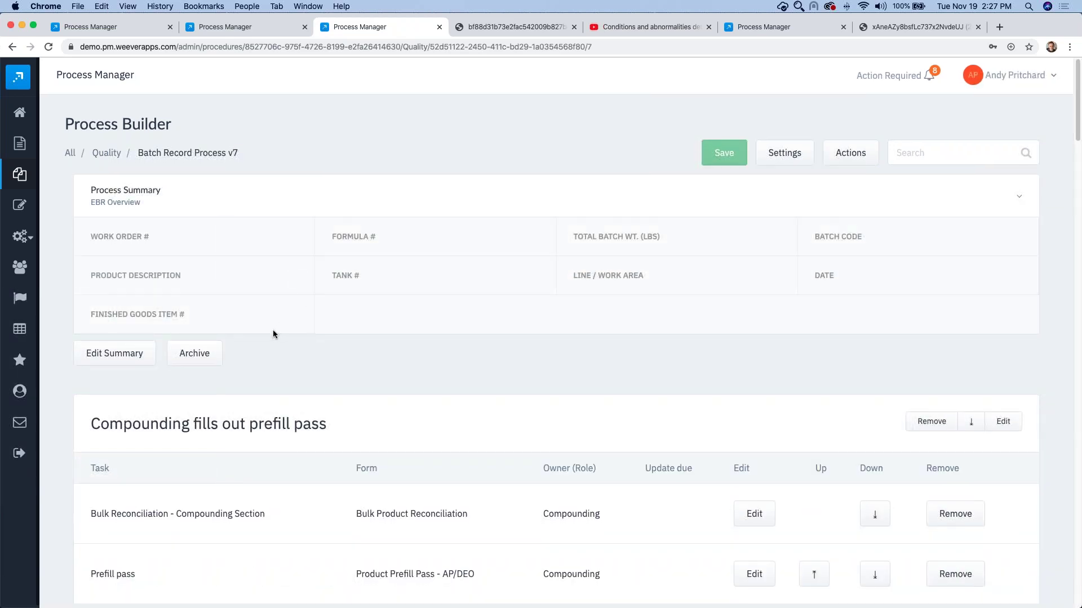
{"action": "scroll", "coordinate": [273, 334], "scroll_direction": "down", "scroll_amount": 3}
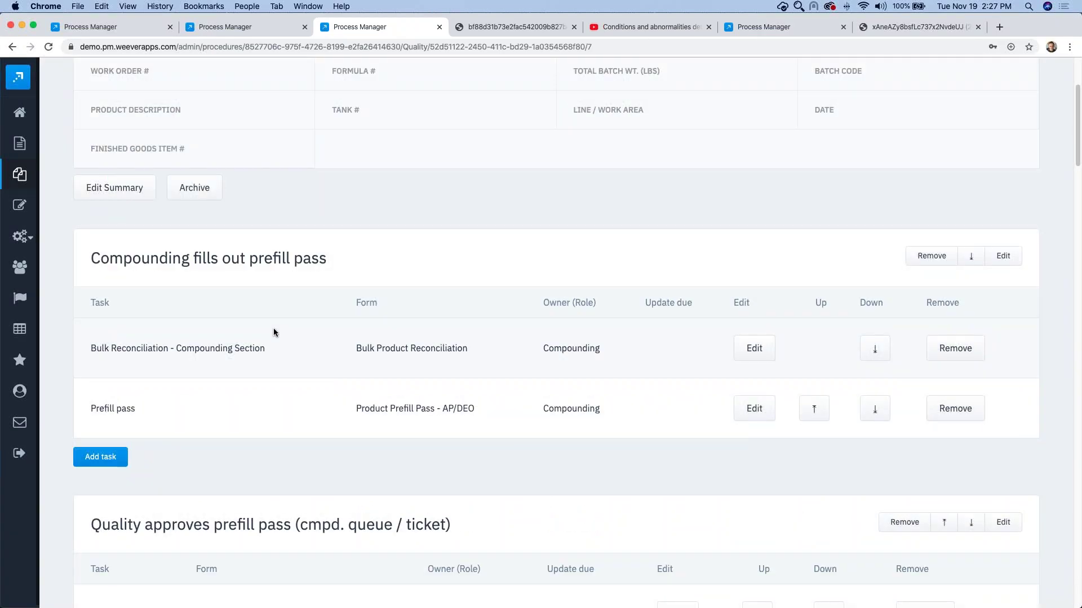
{"action": "scroll", "coordinate": [274, 332], "scroll_direction": "down", "scroll_amount": 2}
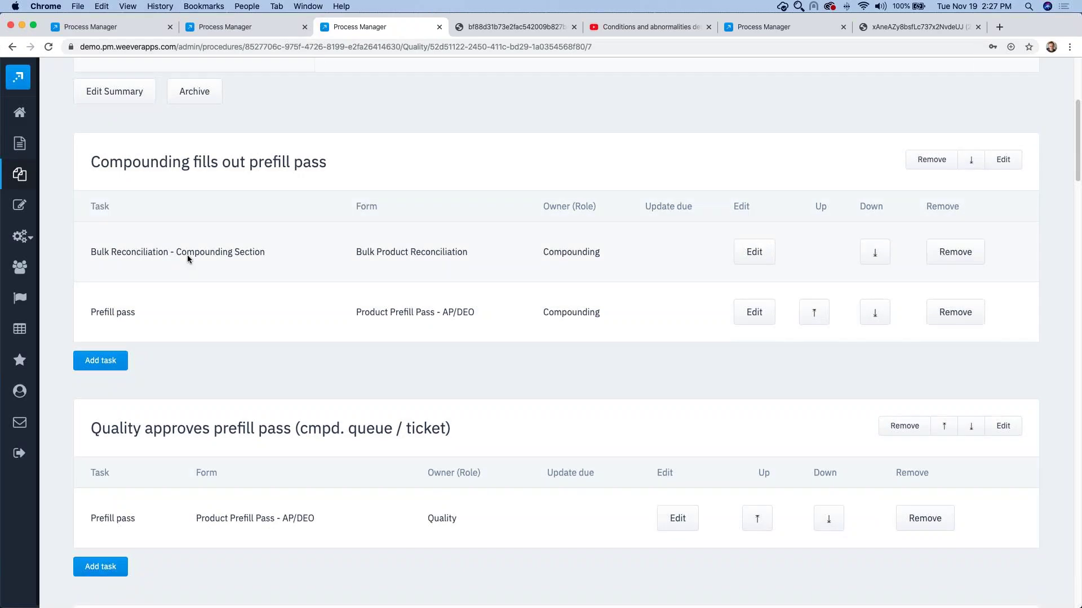
{"action": "scroll", "coordinate": [273, 297], "scroll_direction": "down", "scroll_amount": 1}
{"action": "scroll", "coordinate": [272, 297], "scroll_direction": "down", "scroll_amount": 2}
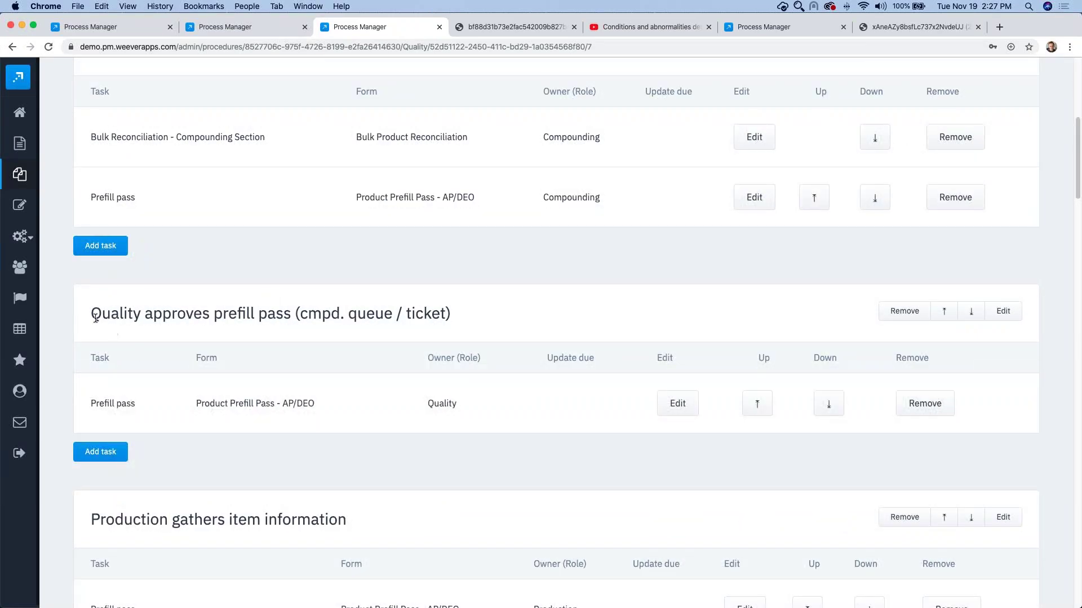
{"action": "scroll", "coordinate": [205, 403], "scroll_direction": "down", "scroll_amount": 4}
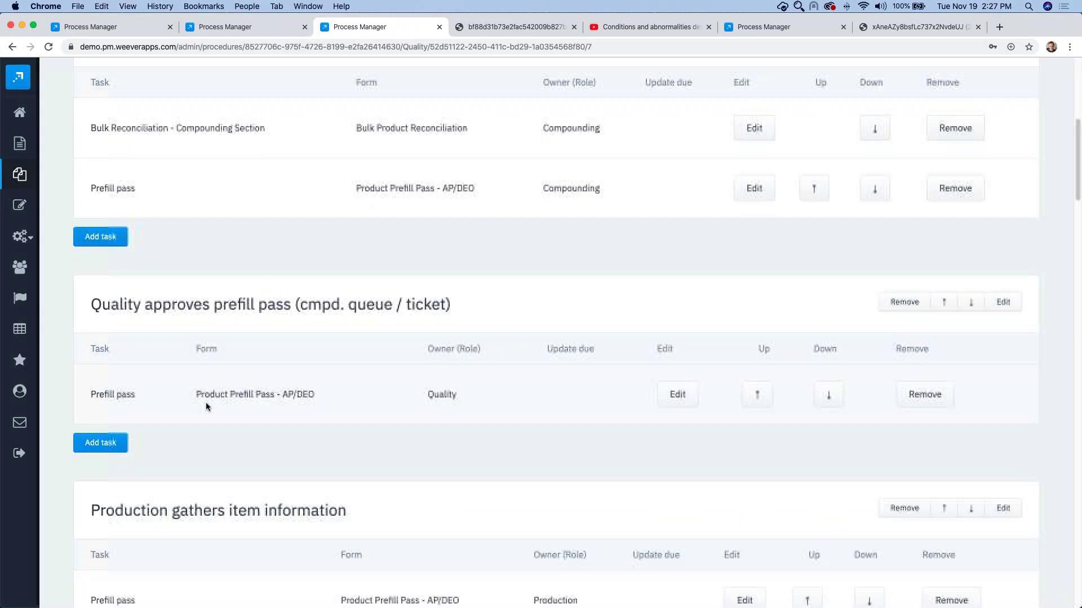
{"action": "scroll", "coordinate": [201, 404], "scroll_direction": "down", "scroll_amount": 2}
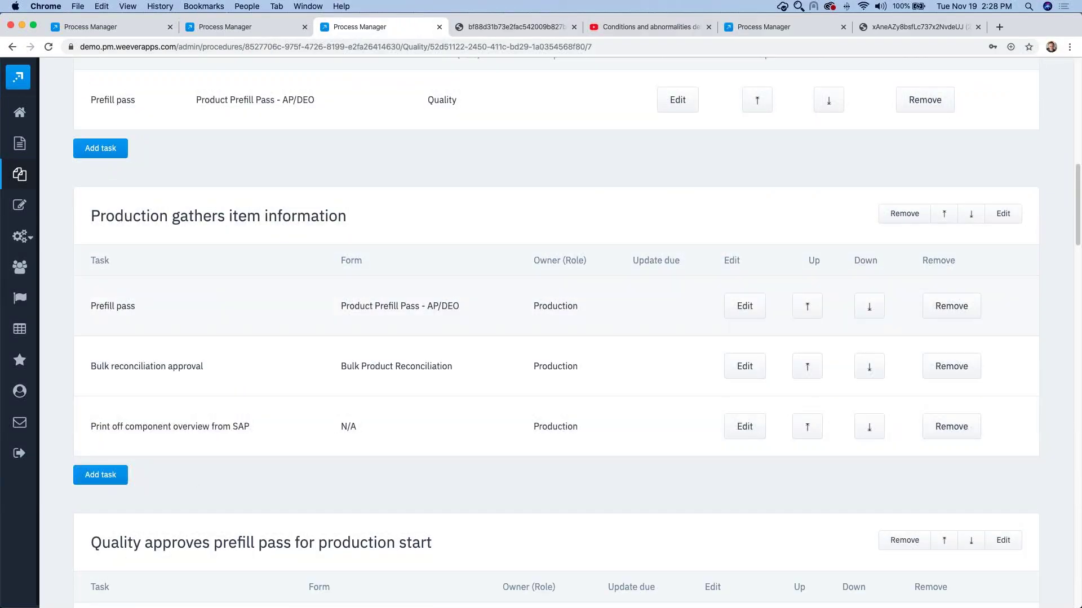
{"action": "scroll", "coordinate": [161, 338], "scroll_direction": "down", "scroll_amount": 1}
{"action": "scroll", "coordinate": [161, 337], "scroll_direction": "down", "scroll_amount": 4}
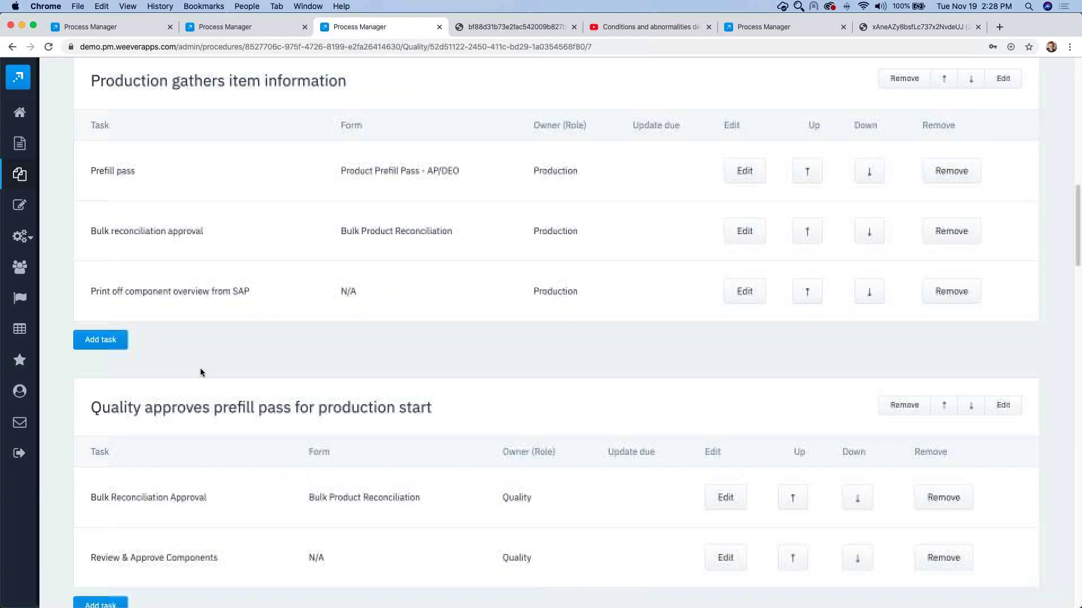
{"action": "scroll", "coordinate": [207, 417], "scroll_direction": "down", "scroll_amount": 4}
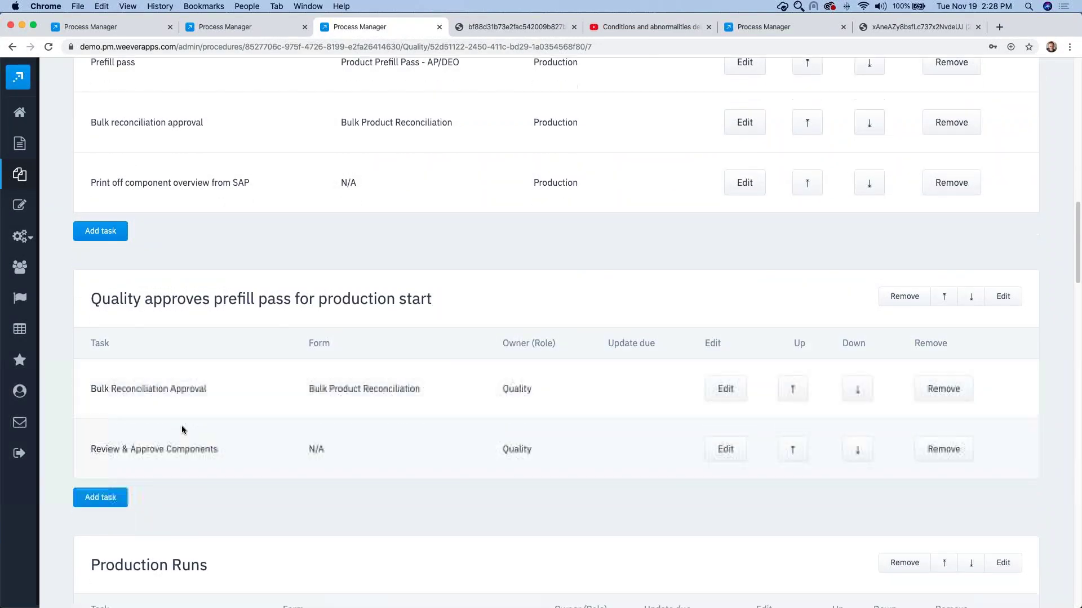
{"action": "scroll", "coordinate": [248, 439], "scroll_direction": "down", "scroll_amount": 4}
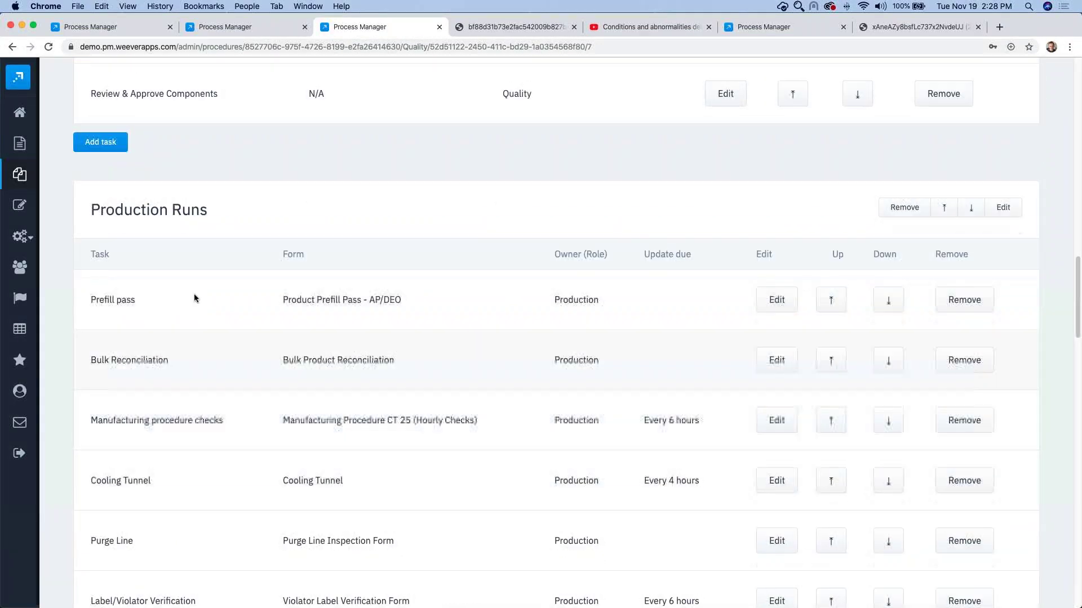
{"action": "scroll", "coordinate": [275, 408], "scroll_direction": "down", "scroll_amount": 2}
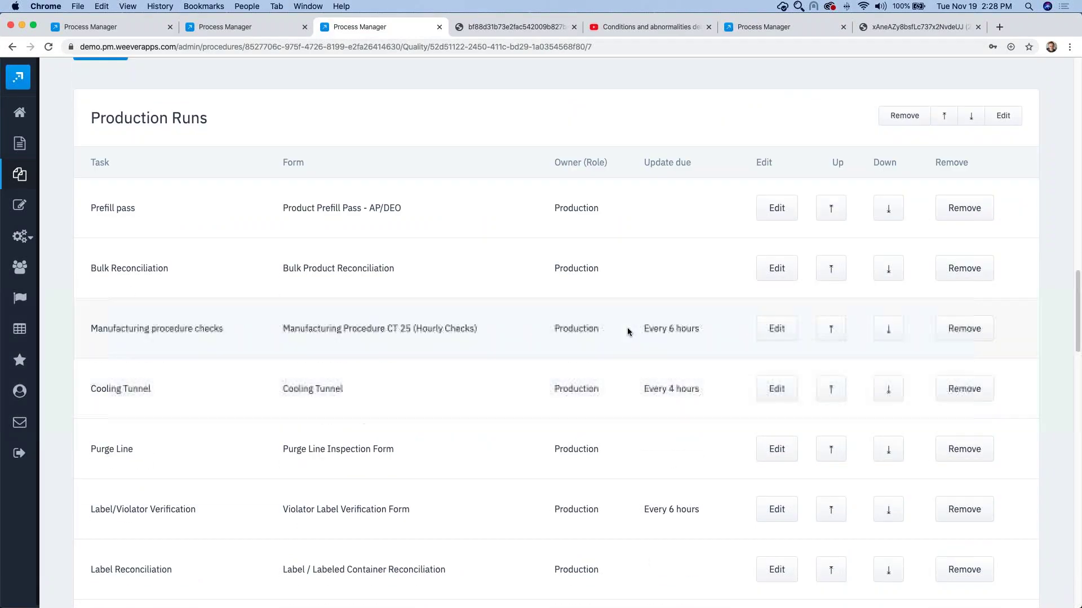
{"action": "left_click_drag", "start_coordinate": [643, 330], "coordinate": [707, 335]}
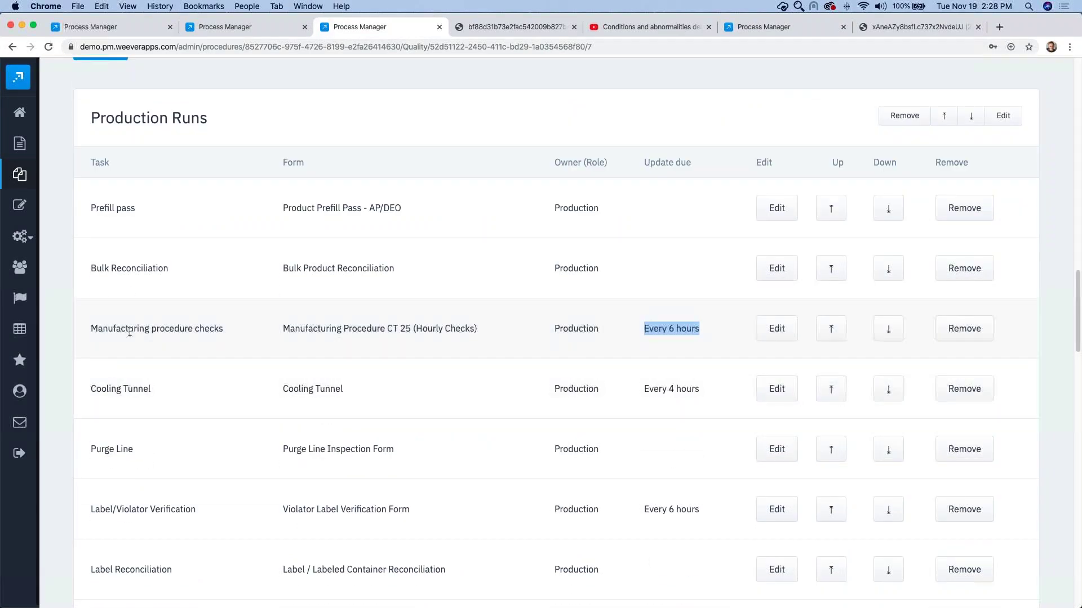
{"action": "scroll", "coordinate": [132, 338], "scroll_direction": "down", "scroll_amount": 1}
{"action": "scroll", "coordinate": [220, 323], "scroll_direction": "down", "scroll_amount": 1}
{"action": "left_click_drag", "start_coordinate": [282, 278], "coordinate": [475, 280]}
{"action": "scroll", "coordinate": [437, 338], "scroll_direction": "down", "scroll_amount": 2}
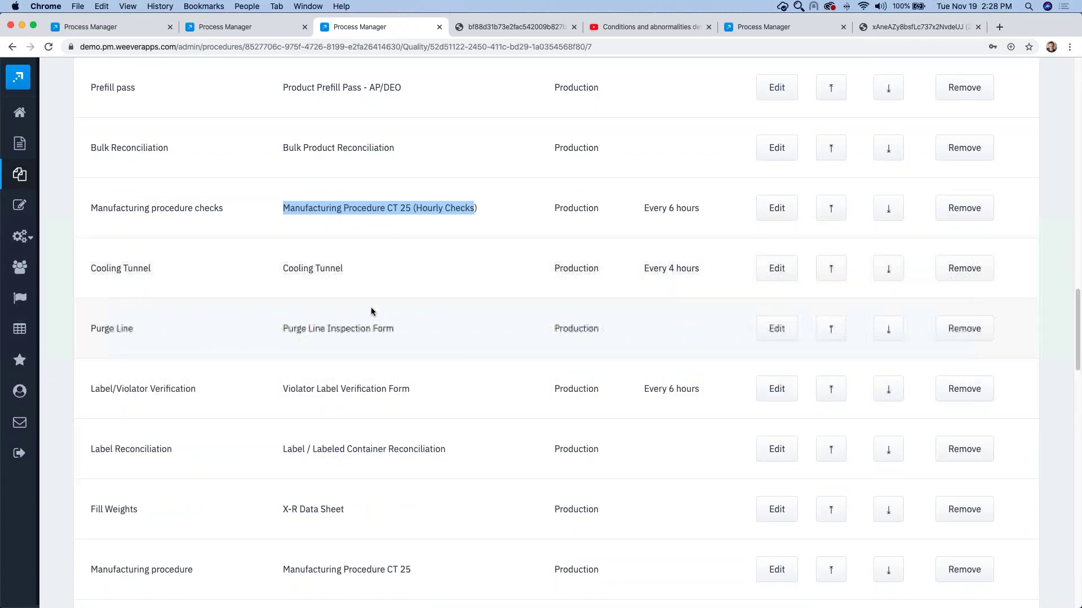
{"action": "scroll", "coordinate": [346, 315], "scroll_direction": "down", "scroll_amount": 3}
{"action": "scroll", "coordinate": [345, 318], "scroll_direction": "down", "scroll_amount": 7}
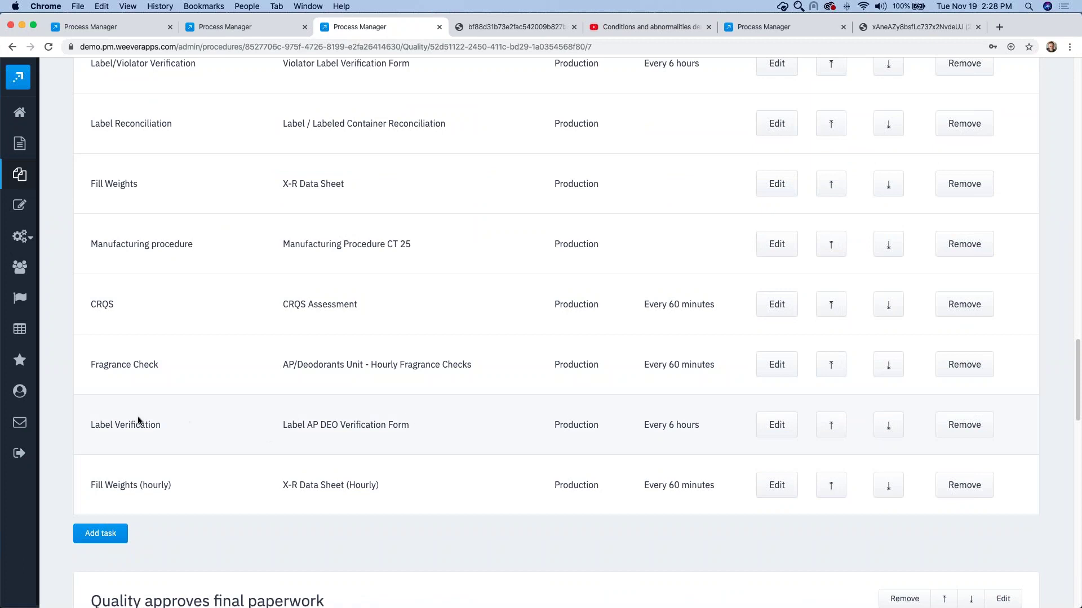
Step: Re-save the Label Verification task unchanged, keeping its 6-hour update schedule
{"action": "left_click", "coordinate": [777, 431]}
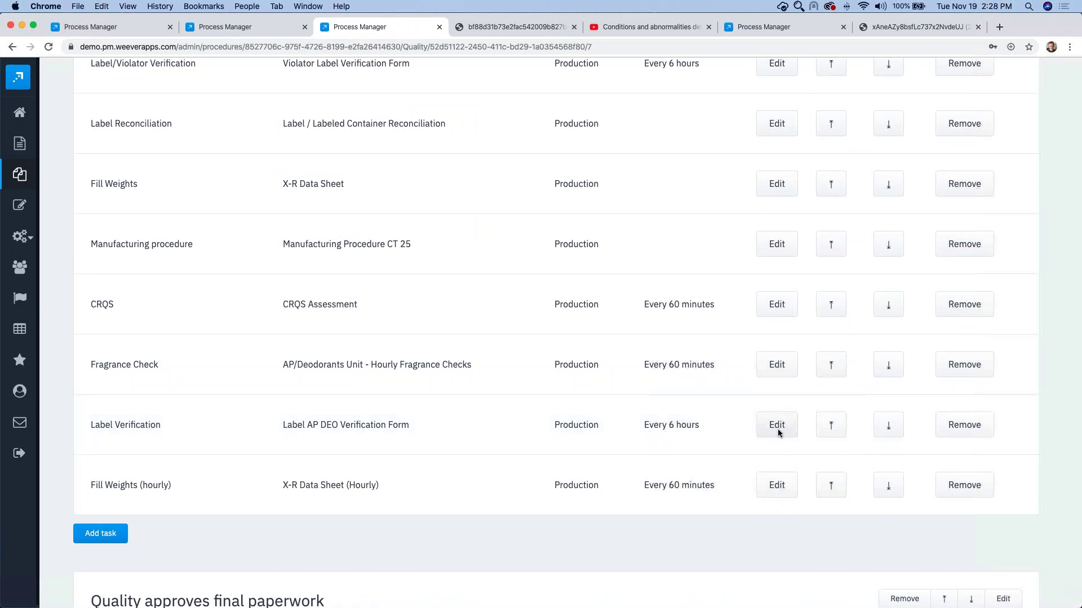
{"action": "scroll", "coordinate": [676, 372], "scroll_direction": "down", "scroll_amount": 3}
{"action": "scroll", "coordinate": [647, 376], "scroll_direction": "down", "scroll_amount": 20}
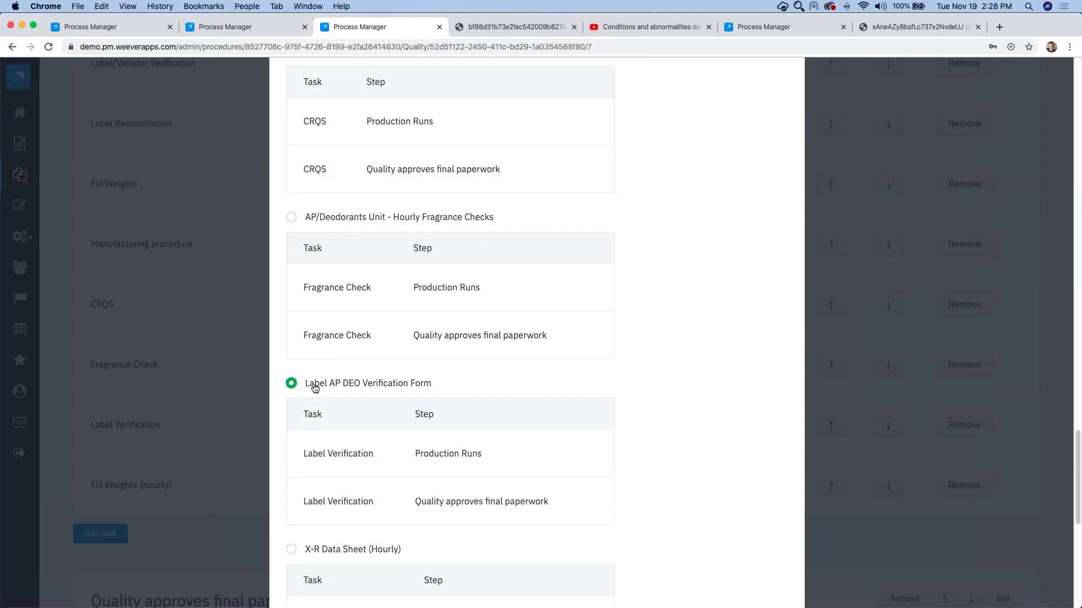
{"action": "scroll", "coordinate": [389, 383], "scroll_direction": "down", "scroll_amount": 1}
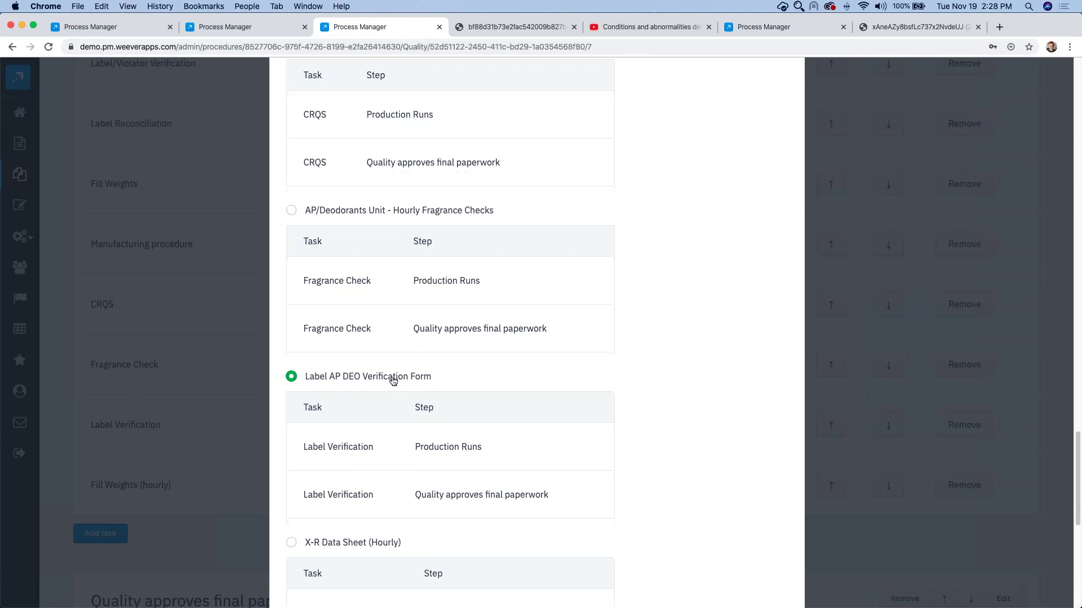
{"action": "scroll", "coordinate": [361, 440], "scroll_direction": "down", "scroll_amount": 5}
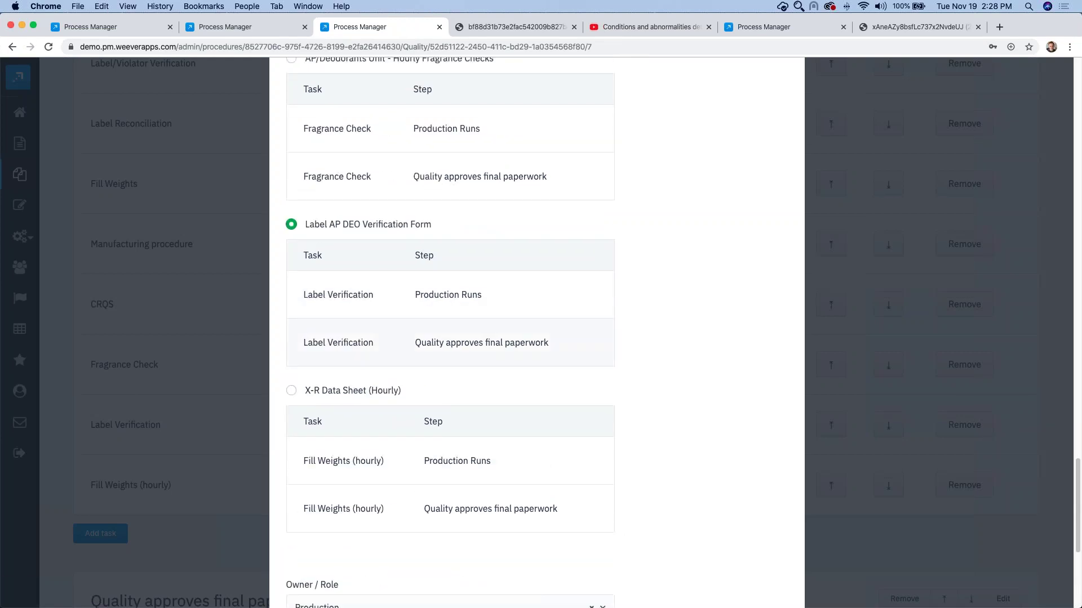
{"action": "scroll", "coordinate": [687, 334], "scroll_direction": "down", "scroll_amount": 10}
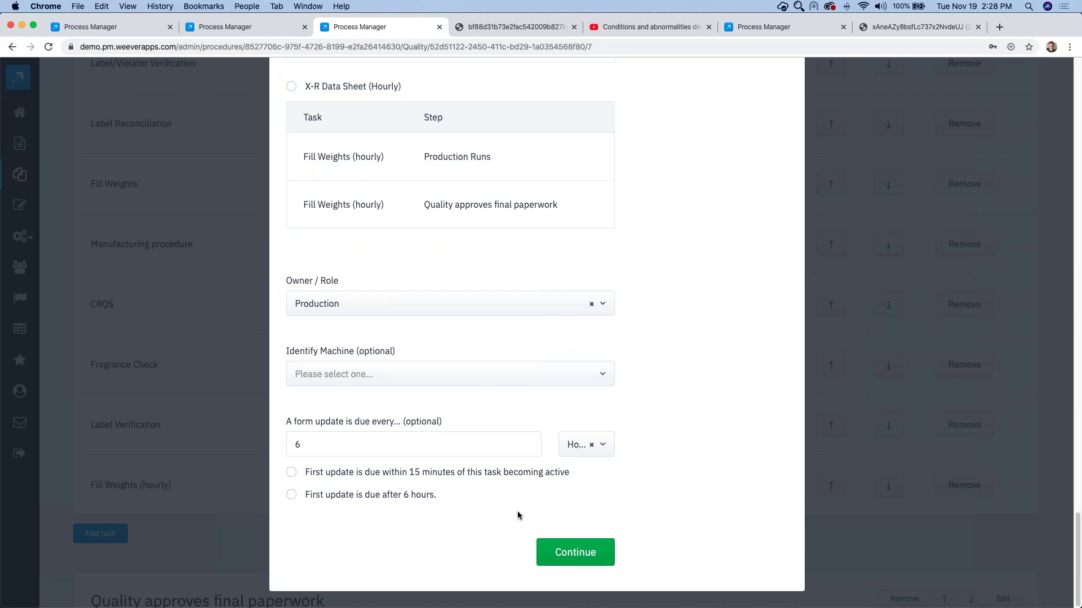
{"action": "left_click", "coordinate": [572, 551]}
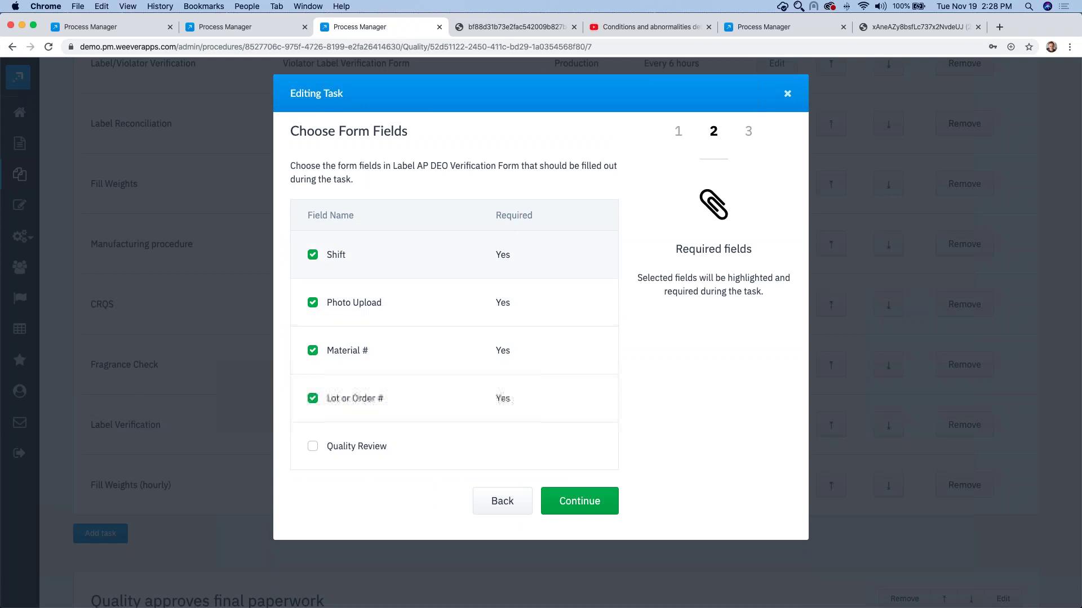
{"action": "left_click", "coordinate": [584, 505]}
{"action": "left_click", "coordinate": [565, 338]}
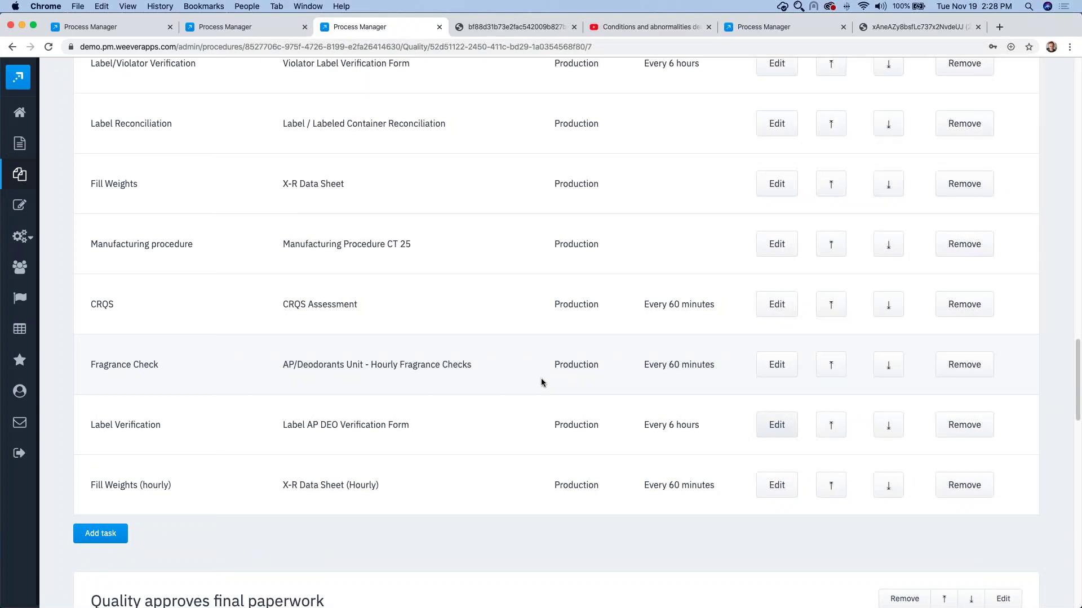
Step: Return to the running Batch Record Process in the first tab
{"action": "scroll", "coordinate": [540, 376], "scroll_direction": "down", "scroll_amount": 1}
{"action": "scroll", "coordinate": [540, 378], "scroll_direction": "up", "scroll_amount": 5}
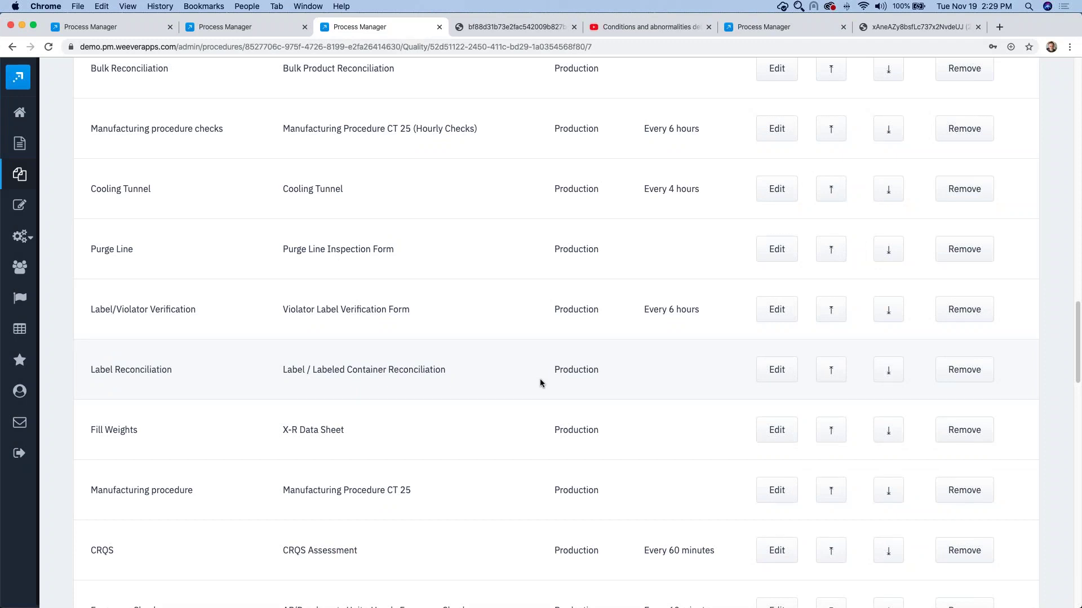
{"action": "scroll", "coordinate": [340, 307], "scroll_direction": "up", "scroll_amount": 3}
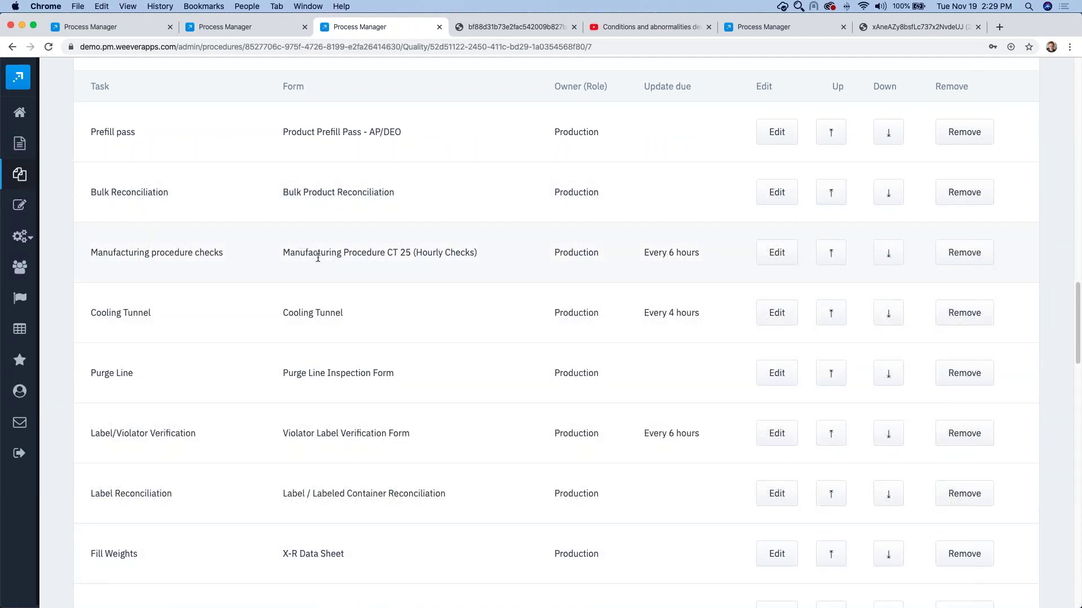
{"action": "left_click", "coordinate": [106, 27]}
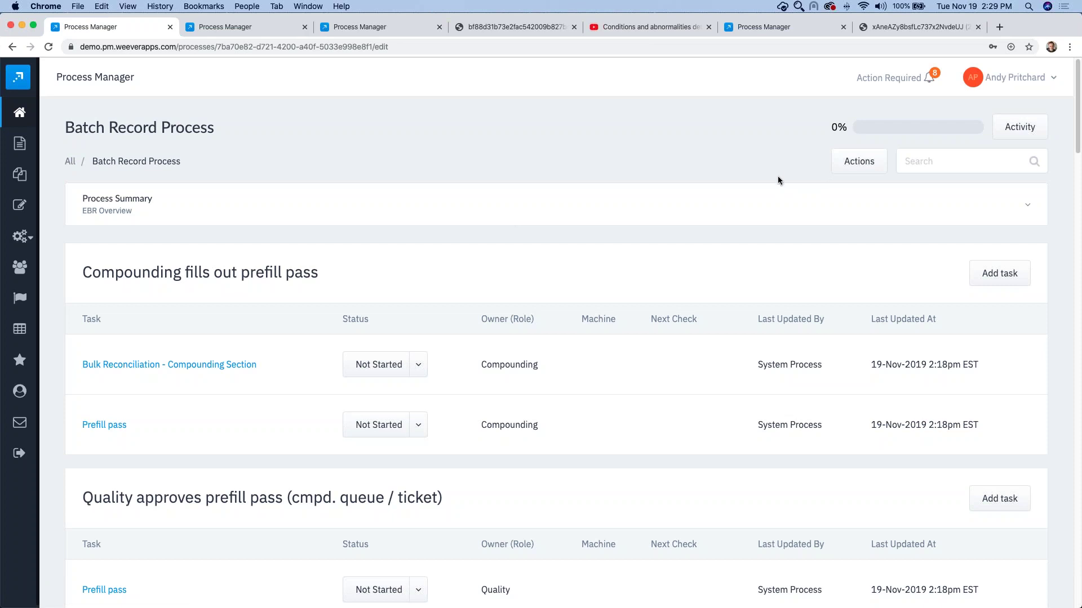
Step: Review the batch process summary, the Compounding owner role and the processes needing action
{"action": "left_click", "coordinate": [233, 221]}
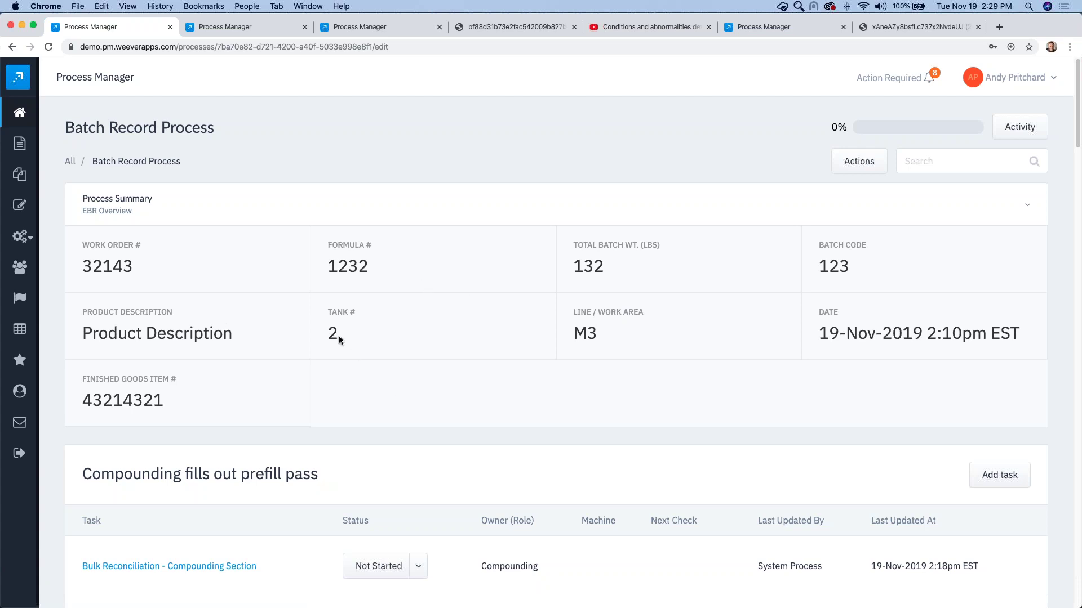
{"action": "left_click", "coordinate": [290, 215]}
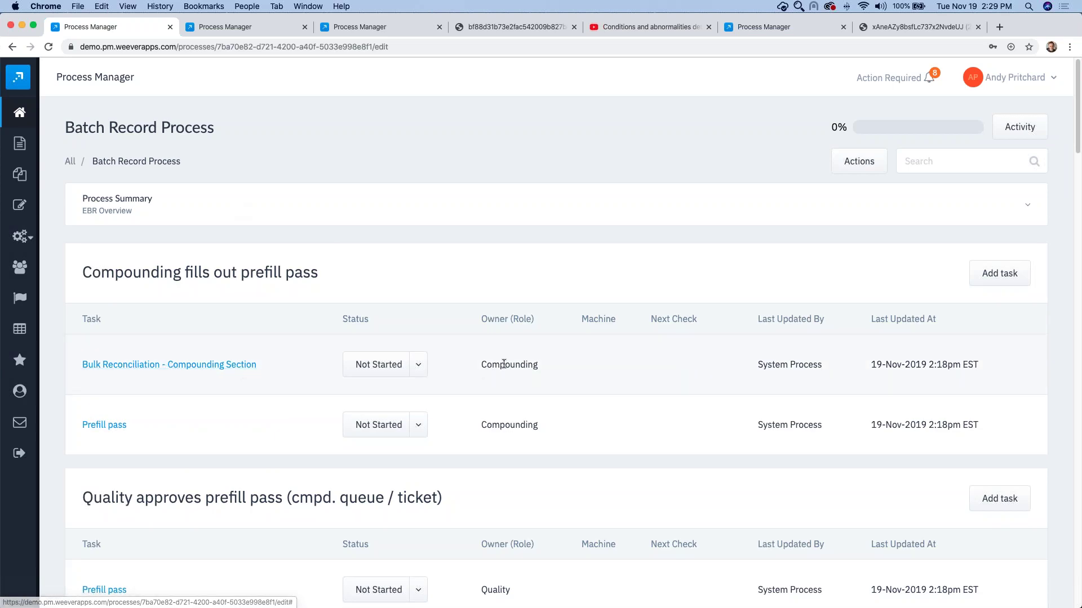
{"action": "left_click_drag", "start_coordinate": [481, 364], "coordinate": [553, 370]}
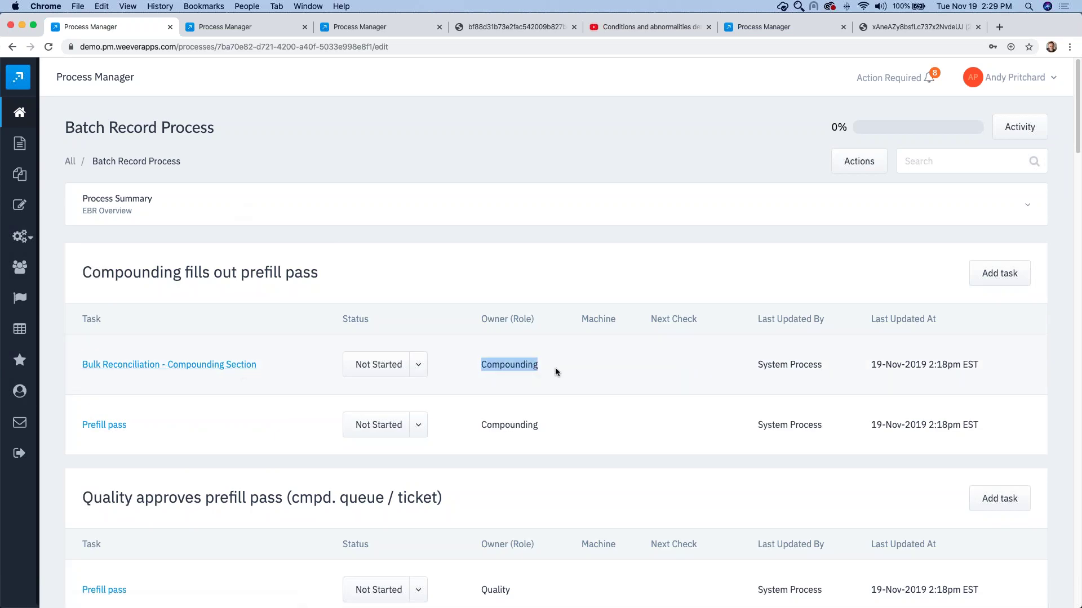
{"action": "left_click", "coordinate": [498, 373]}
{"action": "left_click_drag", "start_coordinate": [478, 364], "coordinate": [542, 369]}
{"action": "left_click", "coordinate": [909, 79]}
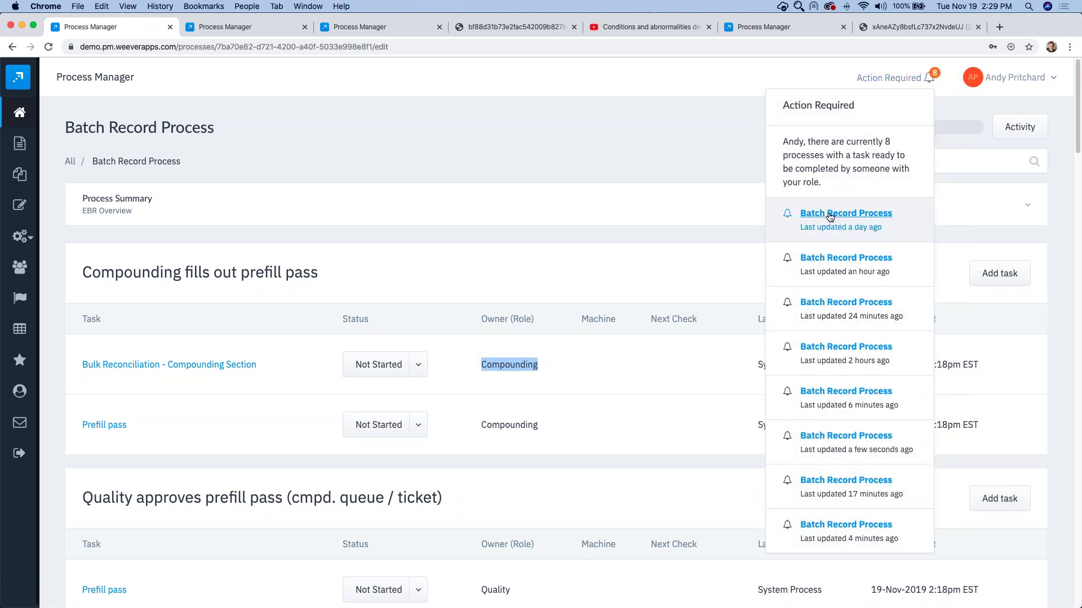
{"action": "left_click", "coordinate": [651, 146]}
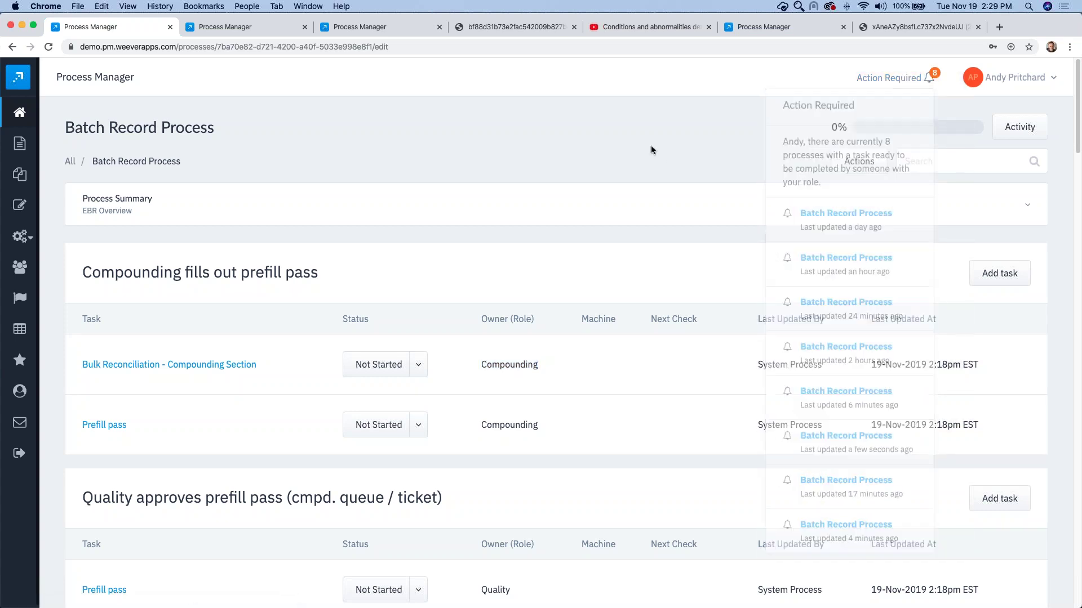
Step: Set Bulk Reconciliation - Compounding Section to In Progress and open its form
{"action": "left_click", "coordinate": [417, 365]}
{"action": "left_click", "coordinate": [391, 420]}
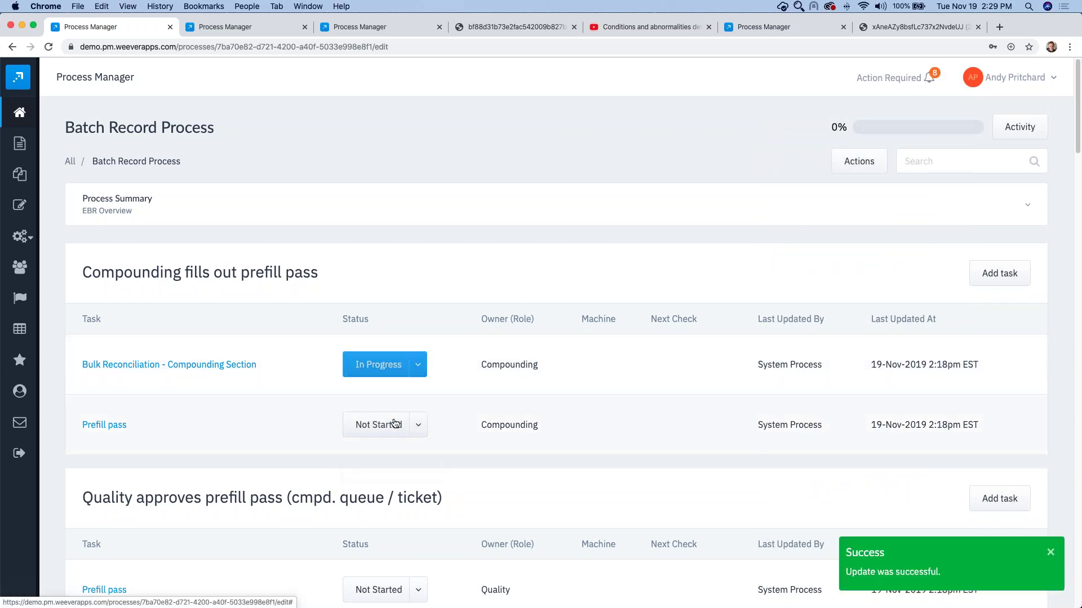
{"action": "left_click", "coordinate": [227, 367]}
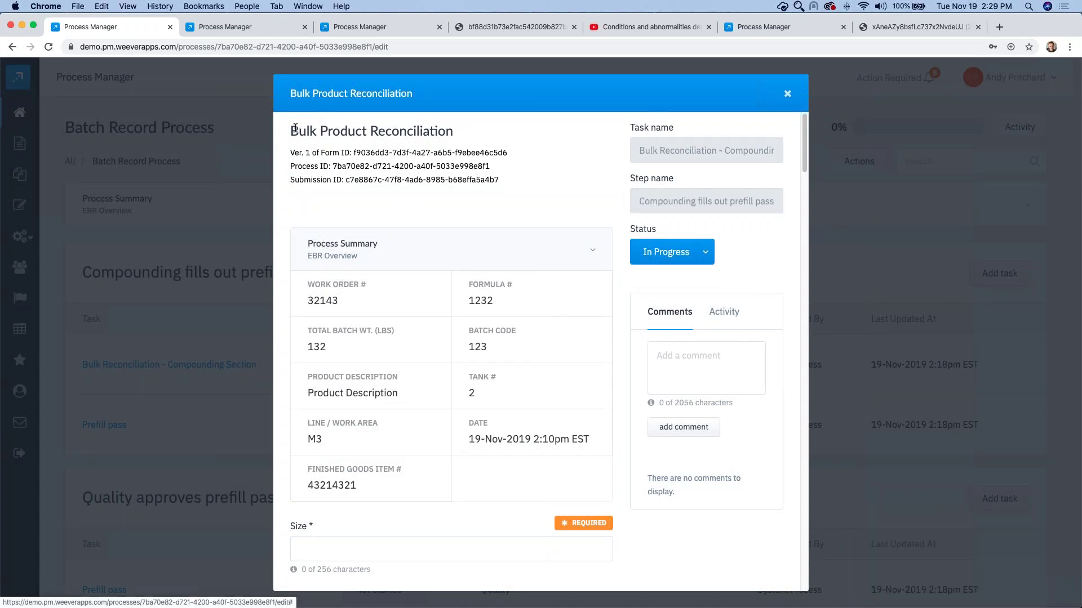
Step: Review the Bulk Product Reconciliation form's ID lines and the task's activity history
{"action": "left_click_drag", "start_coordinate": [291, 130], "coordinate": [468, 129]}
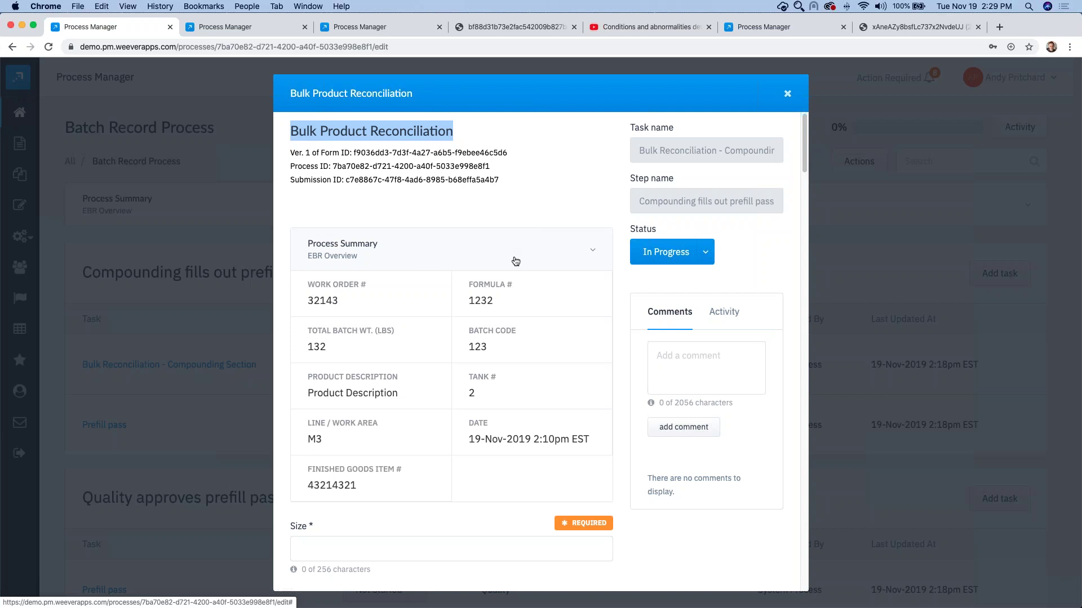
{"action": "left_click", "coordinate": [437, 249]}
{"action": "left_click_drag", "start_coordinate": [291, 149], "coordinate": [498, 180]}
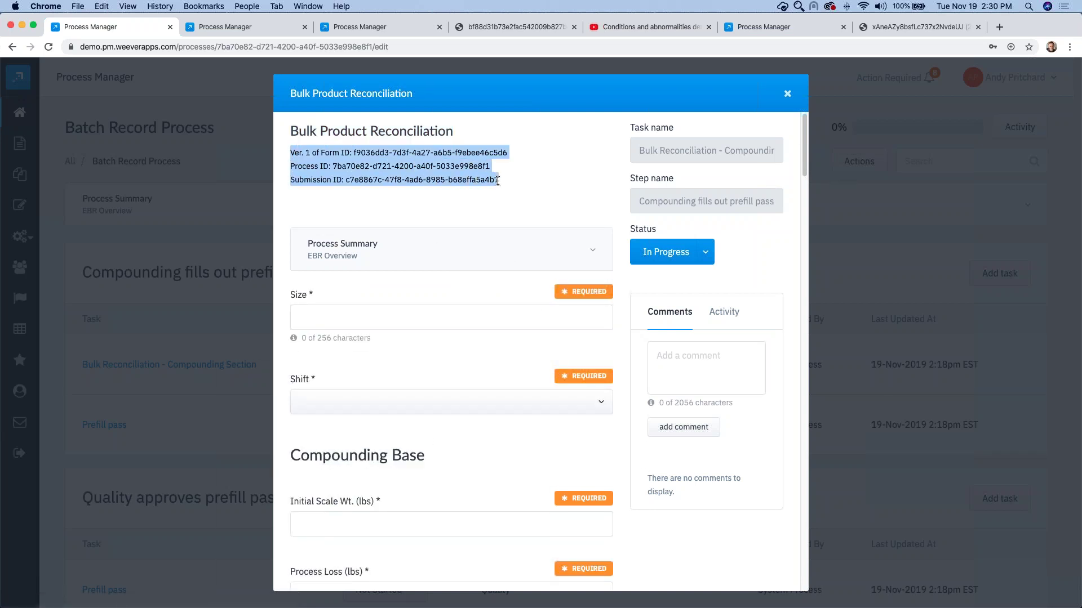
{"action": "left_click", "coordinate": [356, 215]}
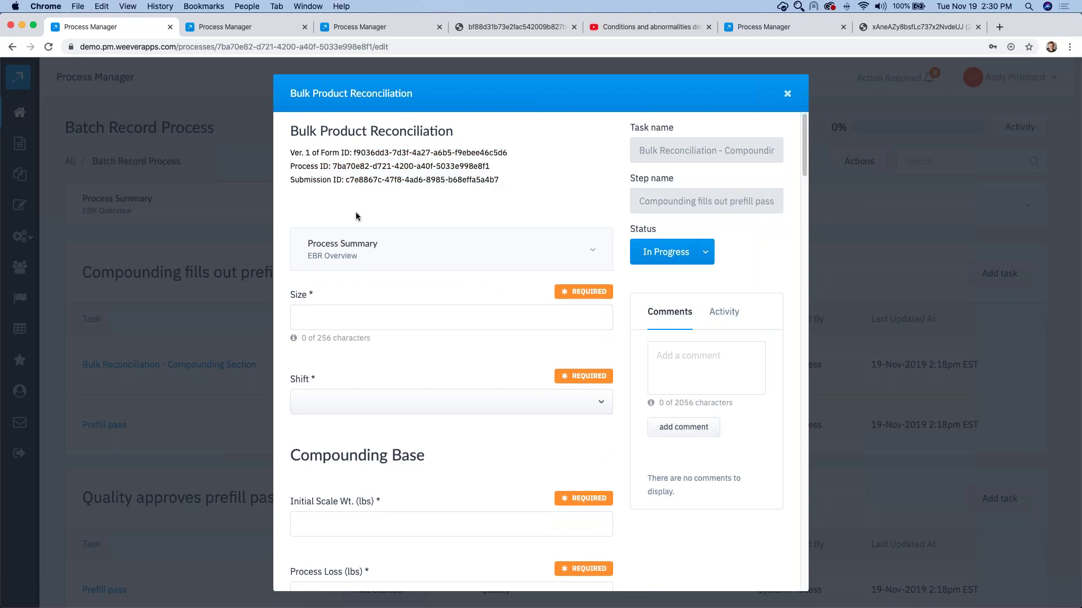
{"action": "left_click", "coordinate": [673, 364]}
{"action": "left_click", "coordinate": [724, 311]}
{"action": "scroll", "coordinate": [735, 406], "scroll_direction": "down", "scroll_amount": 3}
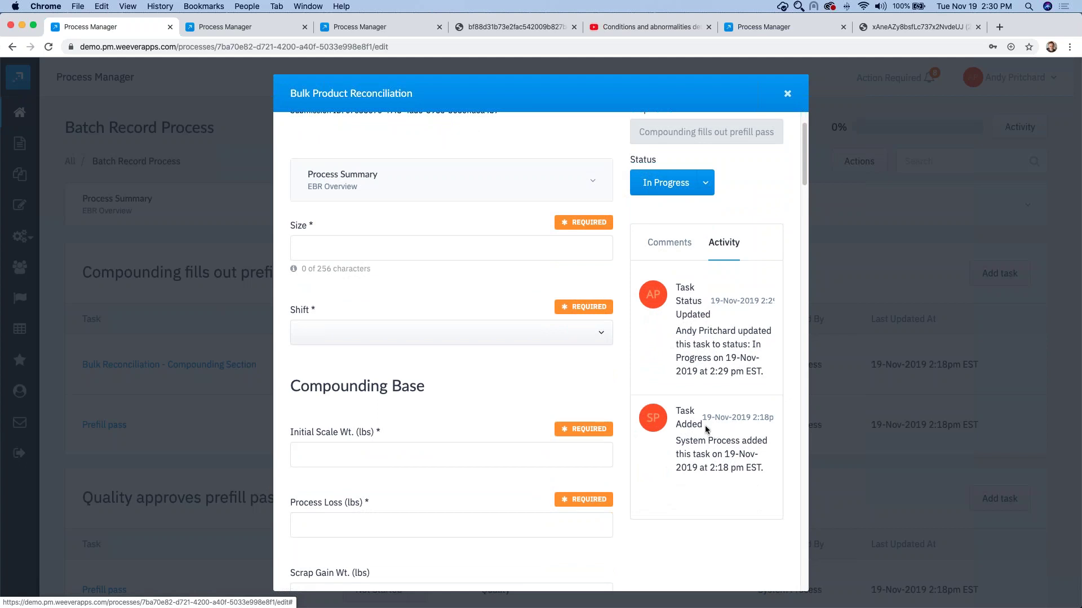
{"action": "scroll", "coordinate": [705, 425], "scroll_direction": "up", "scroll_amount": 3}
{"action": "left_click", "coordinate": [669, 307]}
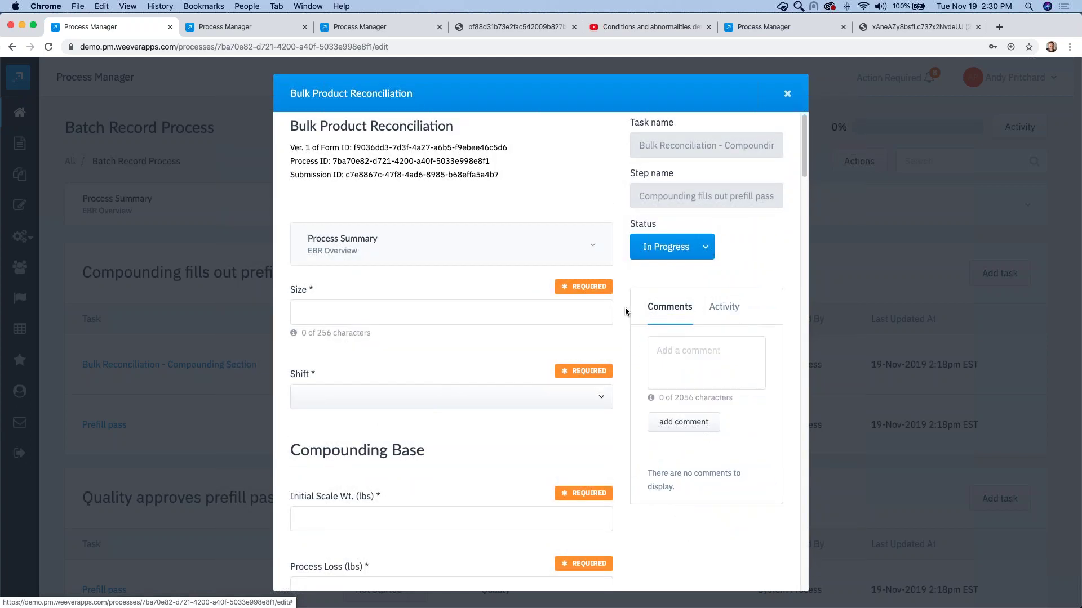
Step: Post the comment 'Add a comment.' on the task
{"action": "left_click", "coordinate": [666, 365]}
{"action": "type", "text": "Add a comment."}
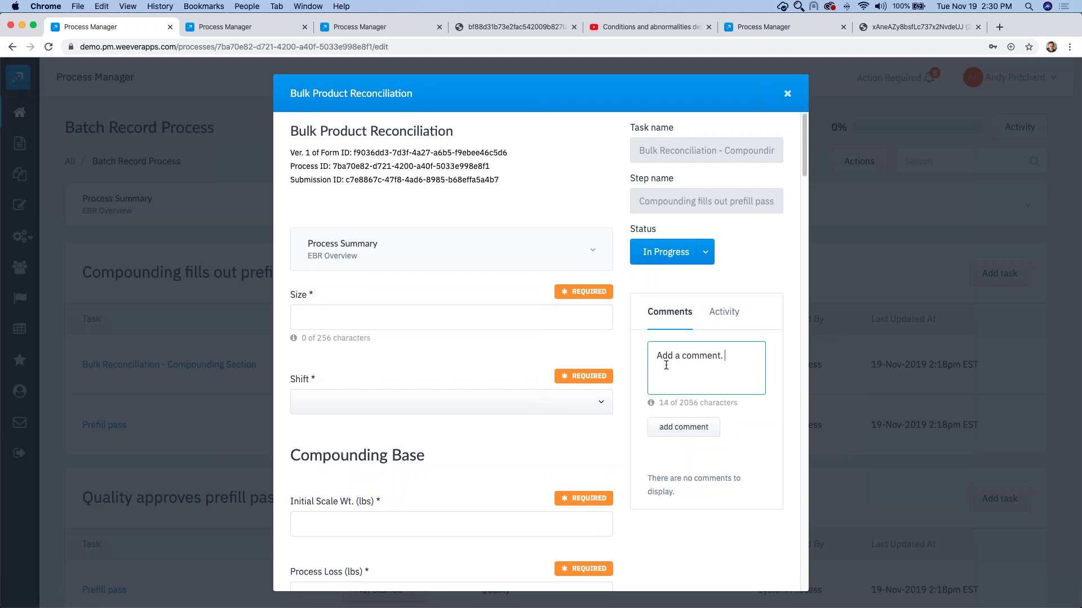
{"action": "left_click", "coordinate": [671, 429]}
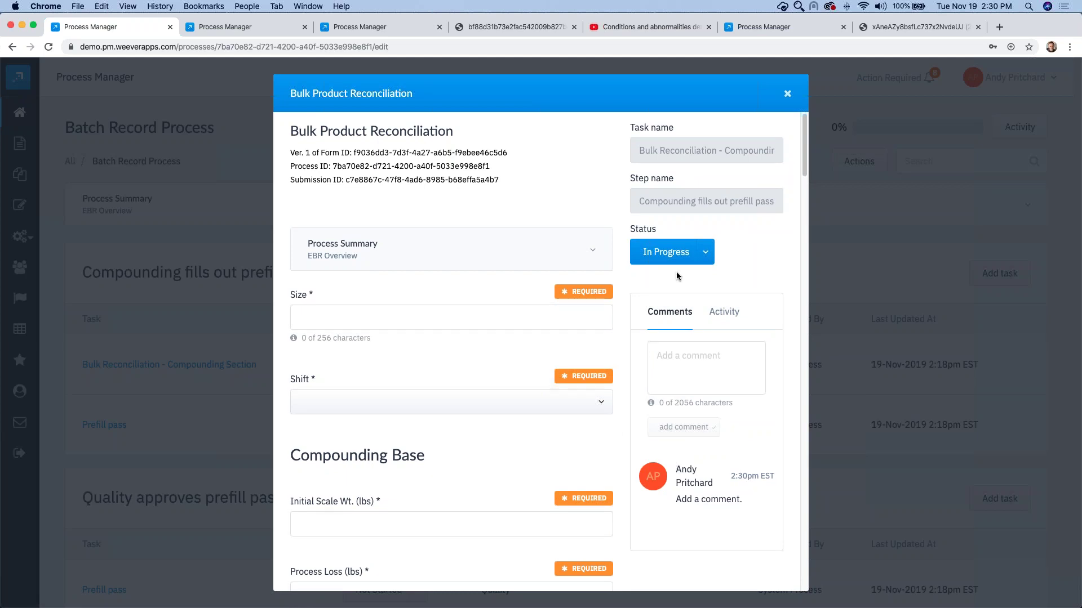
{"action": "left_click", "coordinate": [697, 260]}
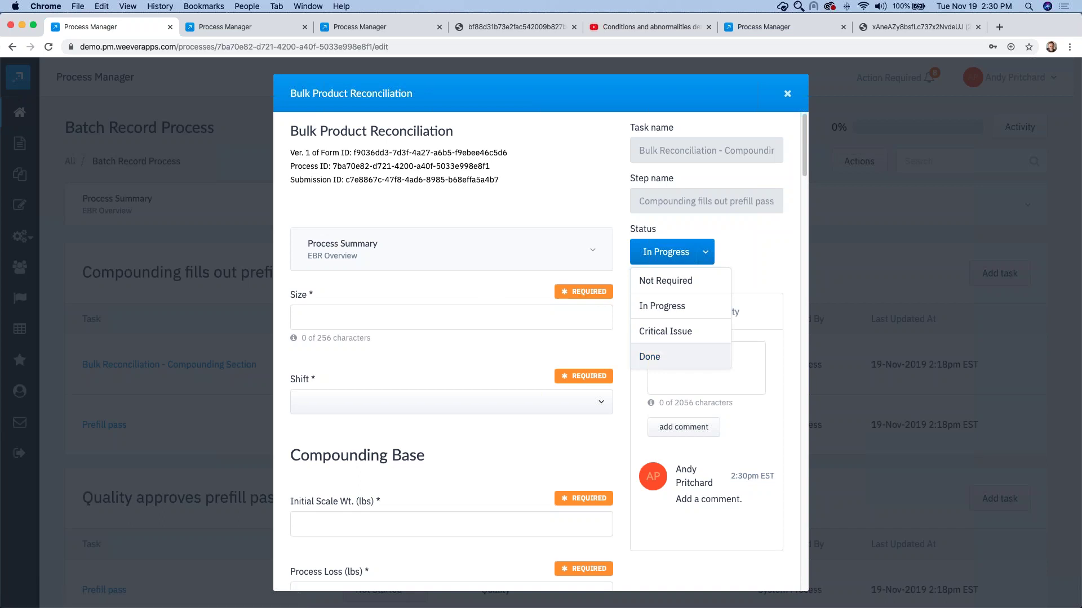
Step: Choose Done status, then fill the required Size 1234 and Shift 2
{"action": "left_click", "coordinate": [653, 357]}
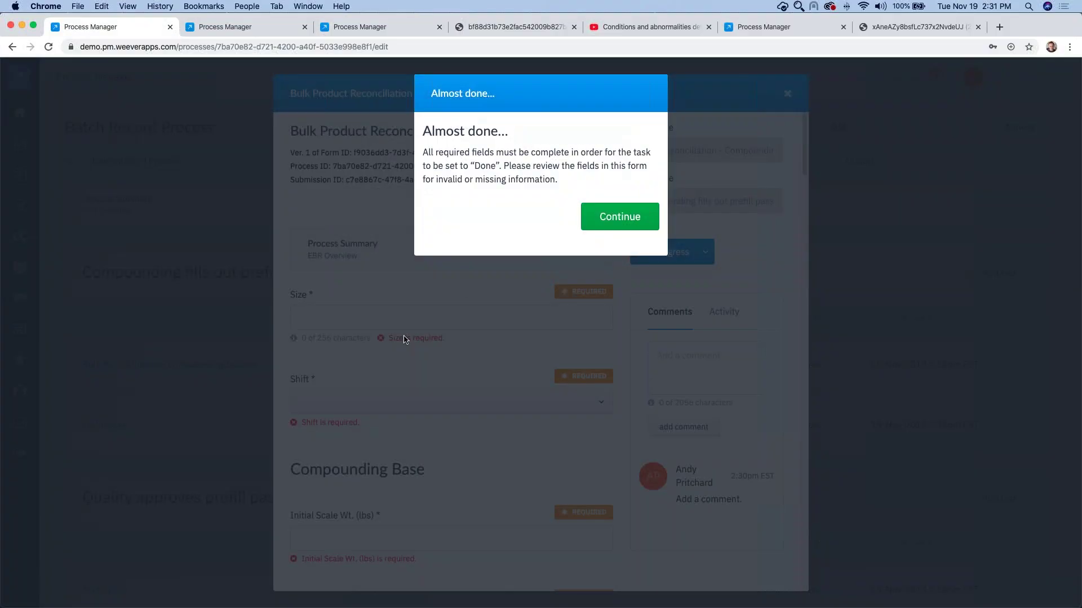
{"action": "left_click", "coordinate": [620, 218]}
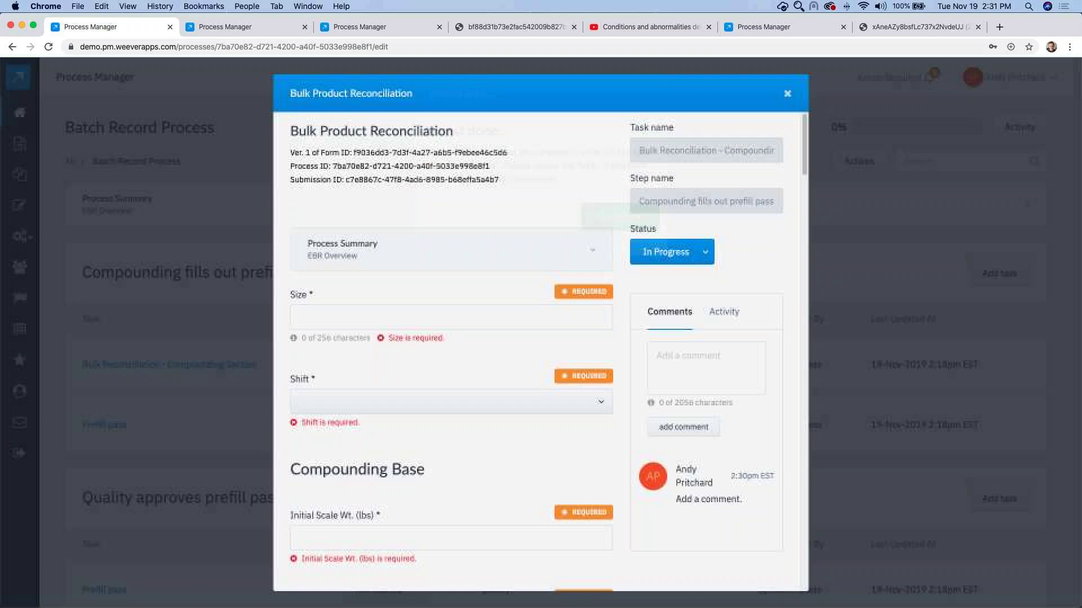
{"action": "left_click", "coordinate": [382, 319]}
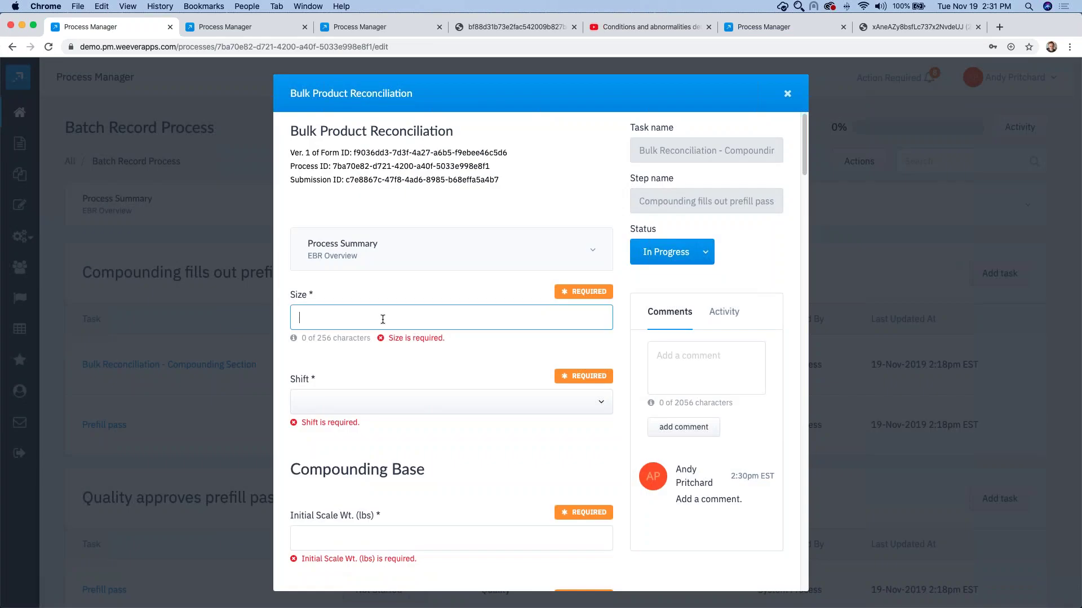
{"action": "type", "text": "1234"}
{"action": "left_click", "coordinate": [316, 402]}
{"action": "left_click", "coordinate": [314, 417]}
Step: Enter Compounding Base weights: Initial Scale 1232, Process Loss 12, Scrap Gain 1, Final Scale 2
{"action": "scroll", "coordinate": [333, 414], "scroll_direction": "down", "scroll_amount": 3}
{"action": "left_click", "coordinate": [330, 357]}
{"action": "type", "text": "1232"}
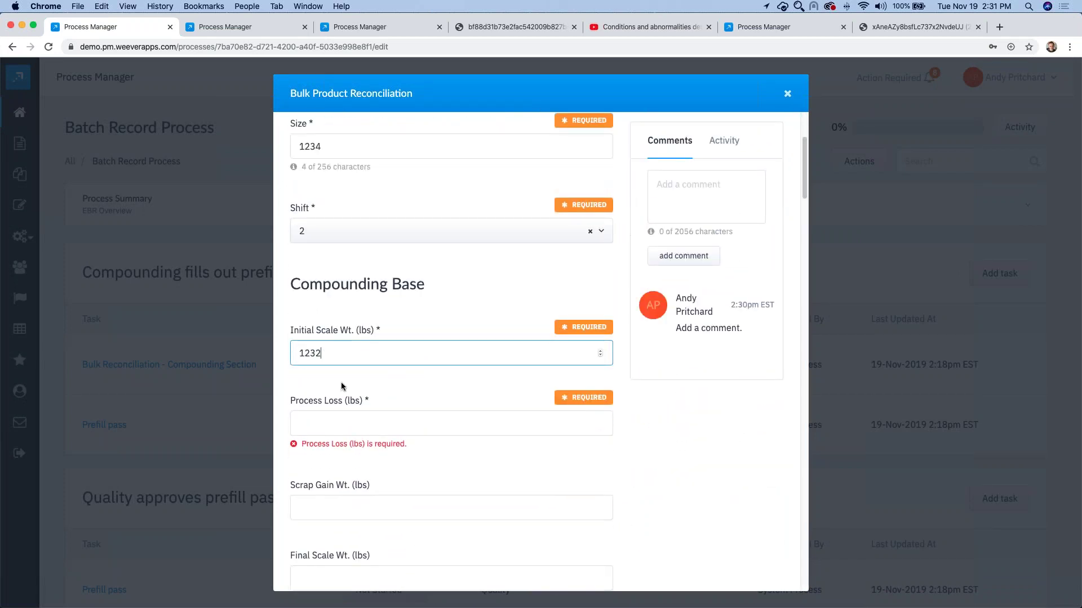
{"action": "scroll", "coordinate": [338, 382], "scroll_direction": "down", "scroll_amount": 1}
{"action": "left_click", "coordinate": [330, 395]}
{"action": "type", "text": "12"}
{"action": "scroll", "coordinate": [332, 399], "scroll_direction": "down", "scroll_amount": 1}
{"action": "left_click", "coordinate": [329, 433]}
{"action": "type", "text": "1"}
{"action": "scroll", "coordinate": [320, 428], "scroll_direction": "down", "scroll_amount": 3}
{"action": "left_click", "coordinate": [315, 417]}
{"action": "type", "text": "2"}
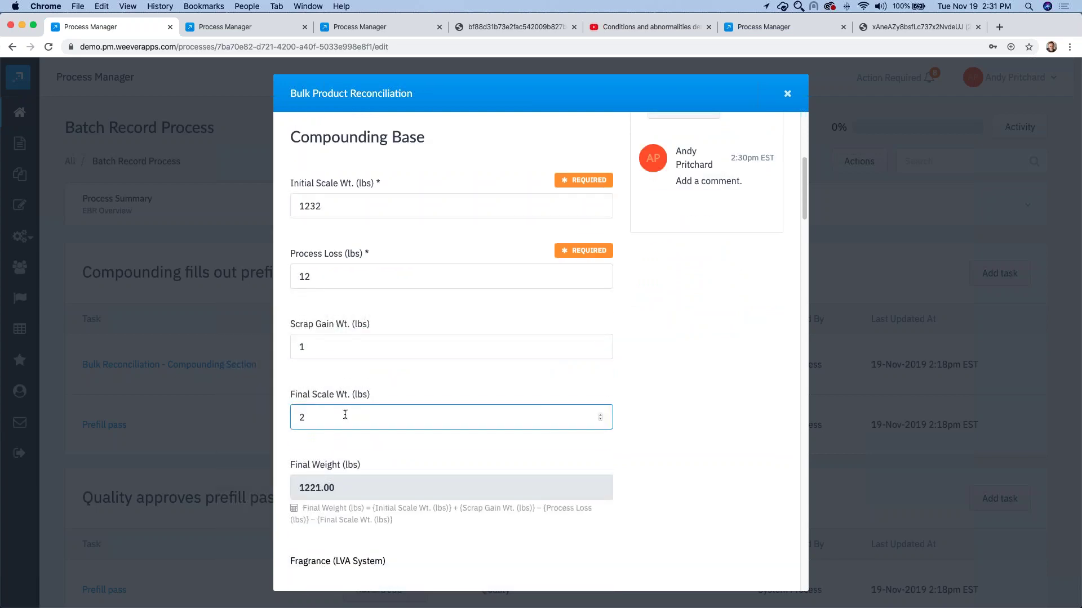
{"action": "scroll", "coordinate": [347, 414], "scroll_direction": "down", "scroll_amount": 1}
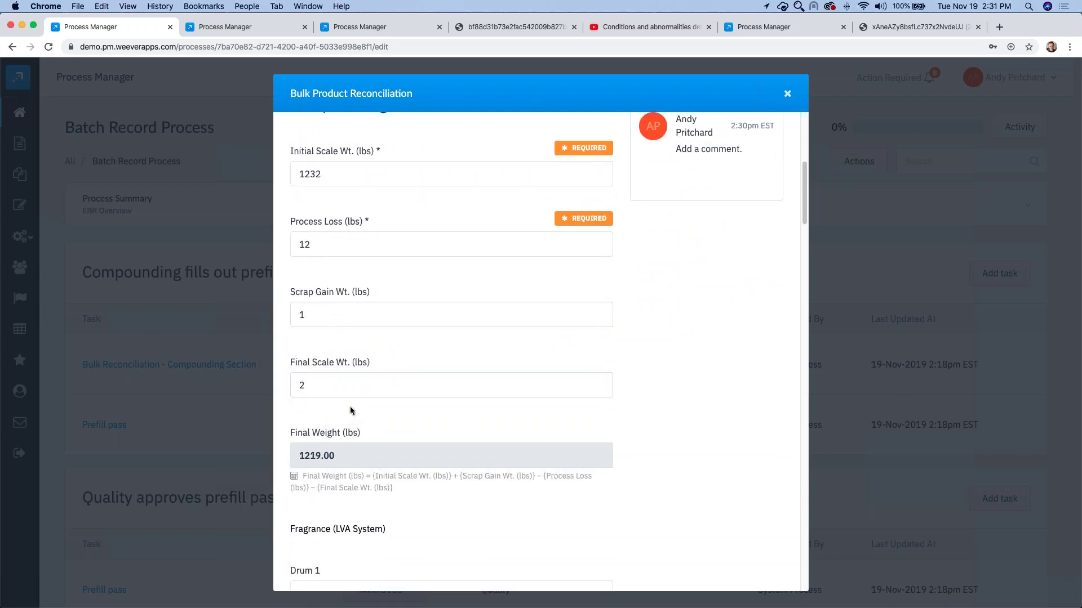
{"action": "left_click", "coordinate": [350, 406]}
{"action": "scroll", "coordinate": [350, 407], "scroll_direction": "down", "scroll_amount": 1}
{"action": "left_click_drag", "start_coordinate": [299, 454], "coordinate": [294, 301]}
Step: Save the Bulk Reconciliation form and mark the task Done
{"action": "scroll", "coordinate": [395, 464], "scroll_direction": "down", "scroll_amount": 1}
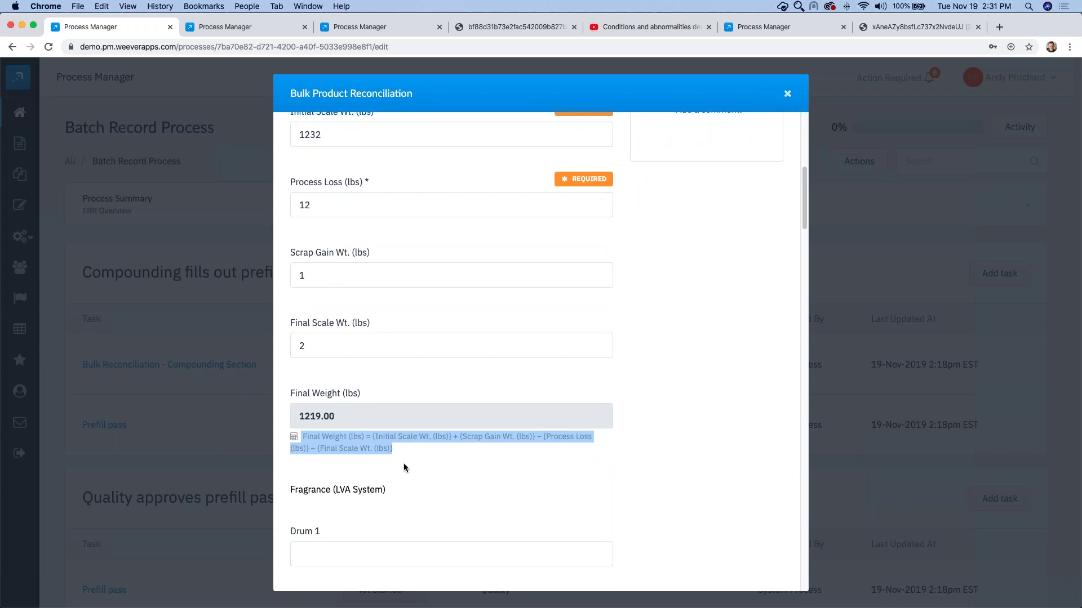
{"action": "scroll", "coordinate": [404, 463], "scroll_direction": "down", "scroll_amount": 5}
{"action": "scroll", "coordinate": [477, 472], "scroll_direction": "down", "scroll_amount": 20}
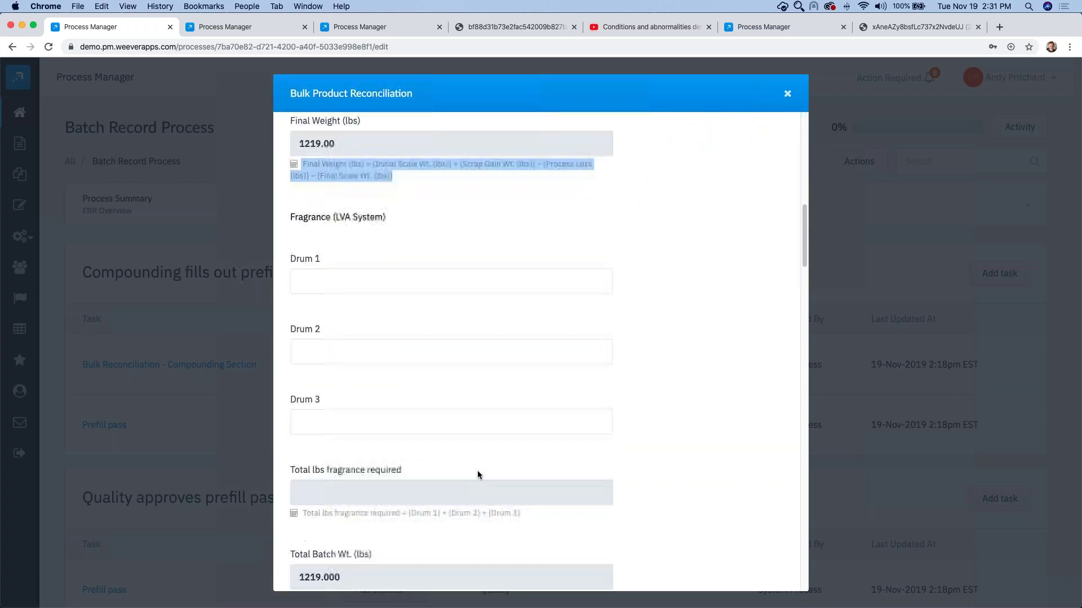
{"action": "scroll", "coordinate": [479, 474], "scroll_direction": "down", "scroll_amount": 20}
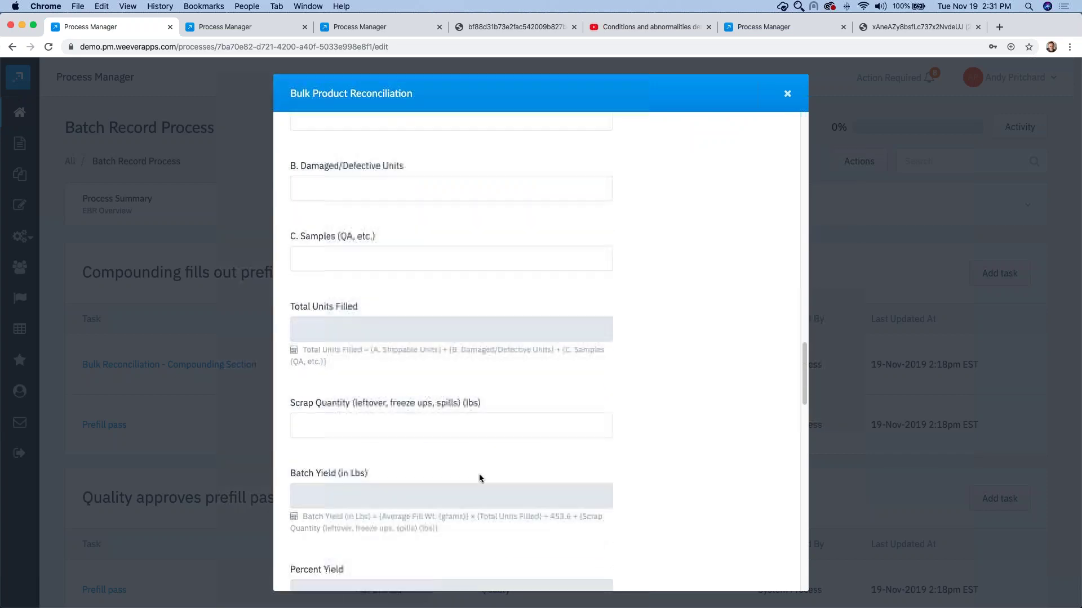
{"action": "scroll", "coordinate": [473, 475], "scroll_direction": "down", "scroll_amount": 15}
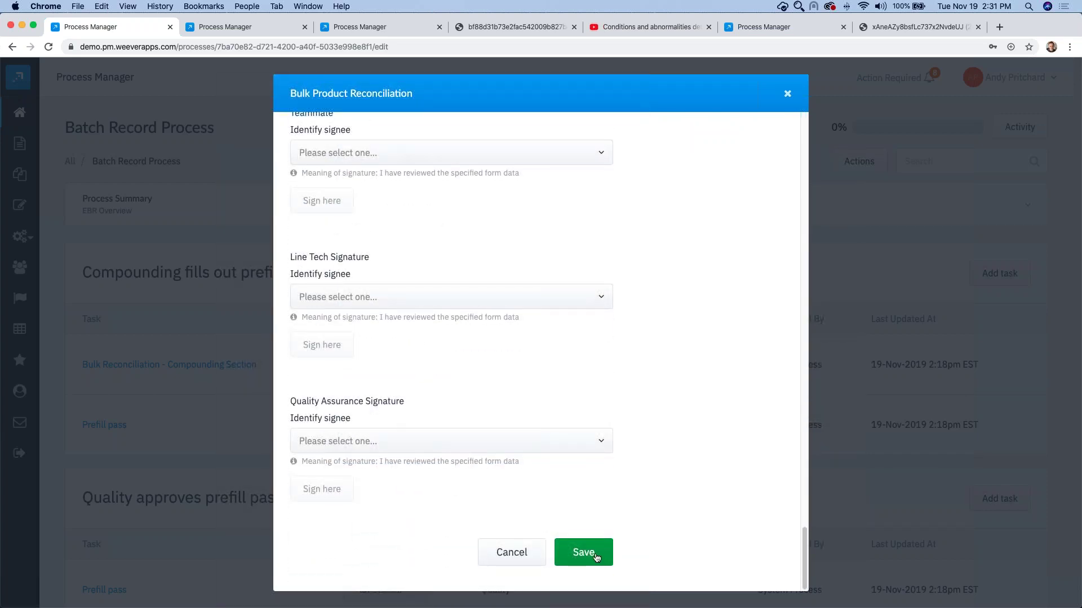
{"action": "left_click", "coordinate": [593, 553]}
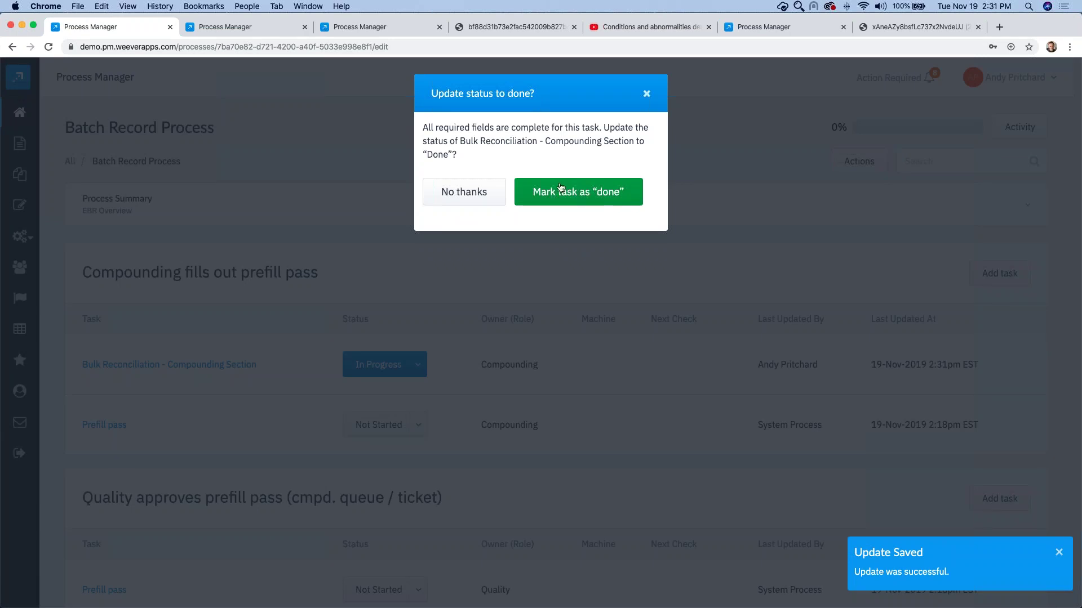
{"action": "left_click", "coordinate": [556, 193]}
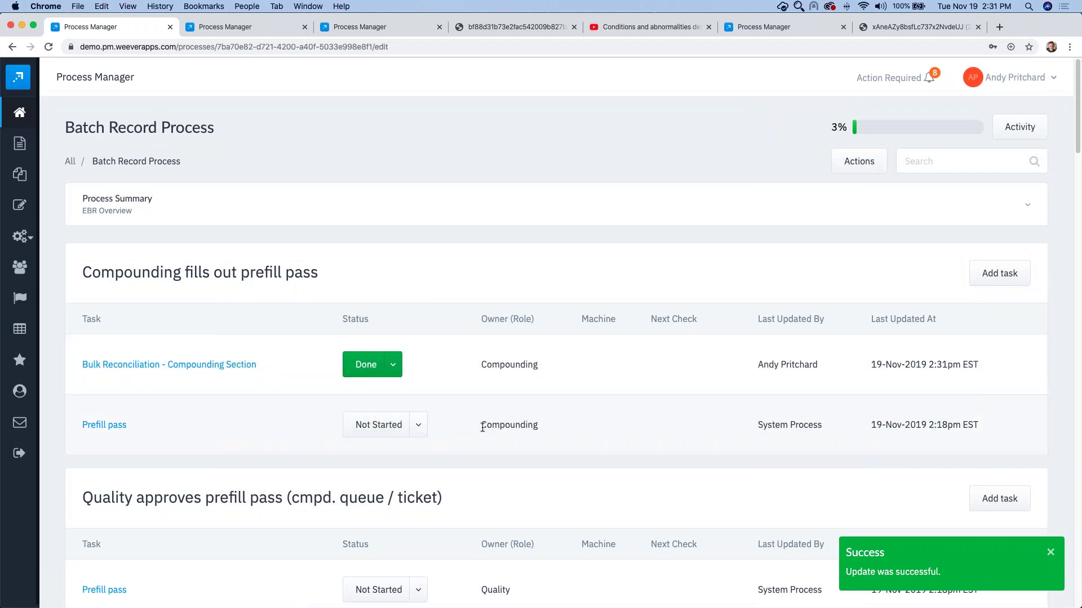
{"action": "double_click", "coordinate": [483, 426]}
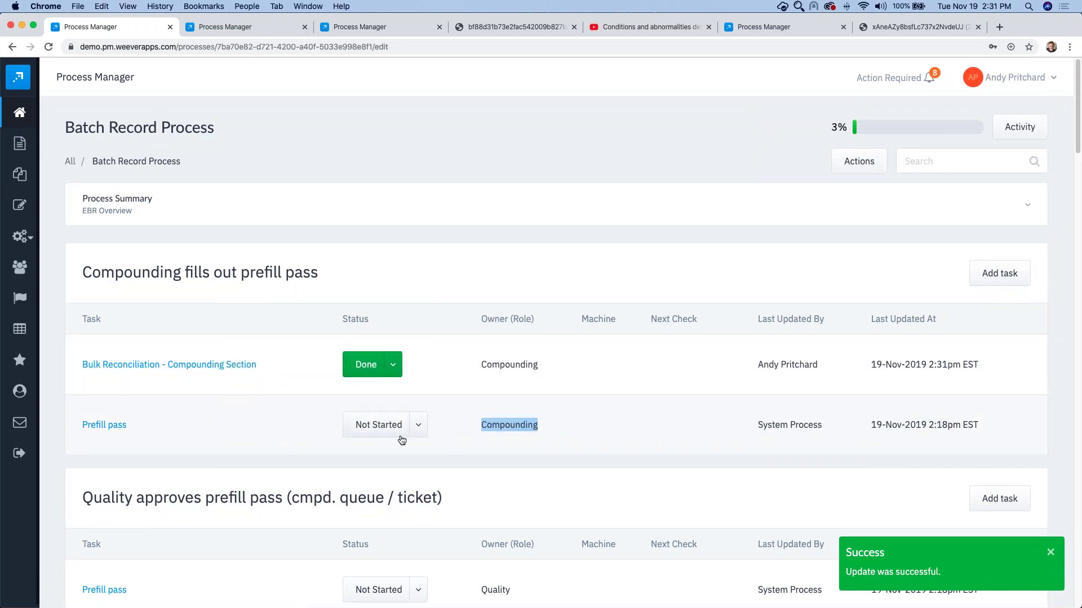
Step: Set the compounding Prefill pass to In Progress and enter order number 21332
{"action": "left_click", "coordinate": [102, 425]}
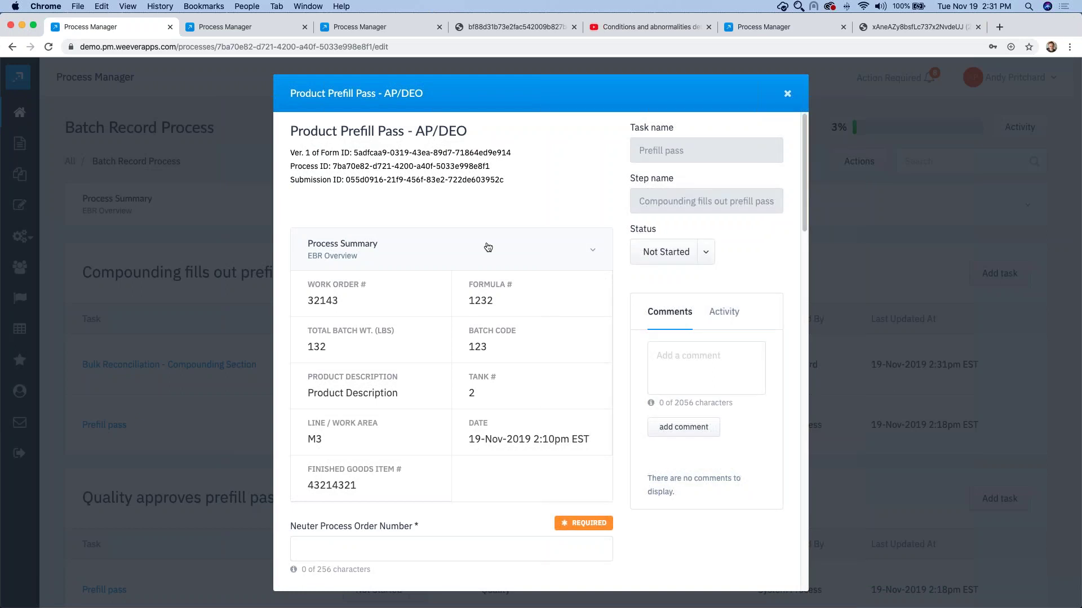
{"action": "left_click", "coordinate": [679, 258]}
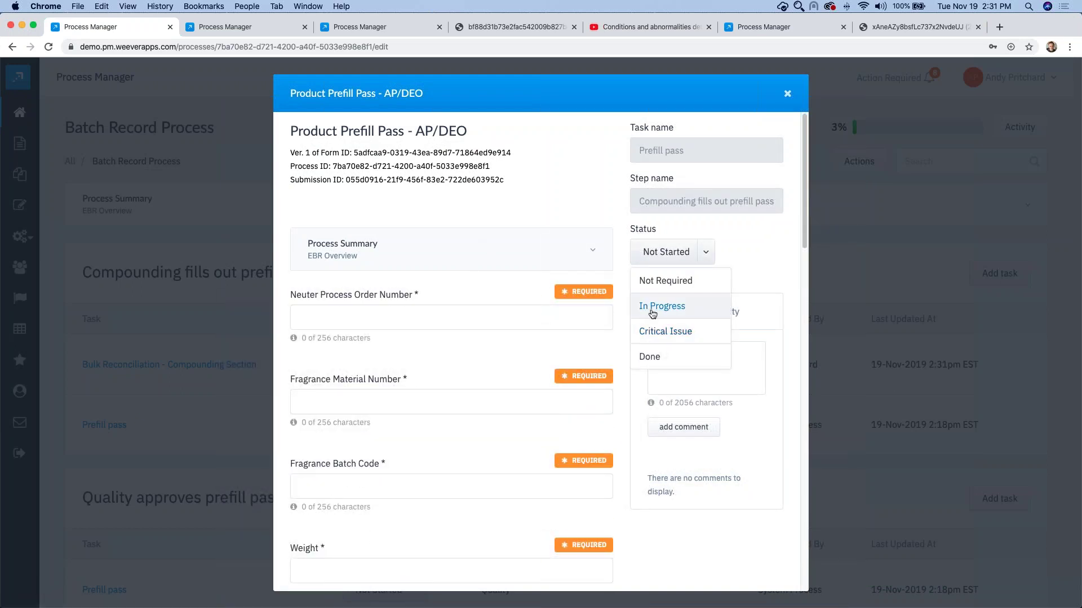
{"action": "left_click", "coordinate": [653, 307]}
{"action": "left_click", "coordinate": [341, 317]}
{"action": "type", "text": "213"}
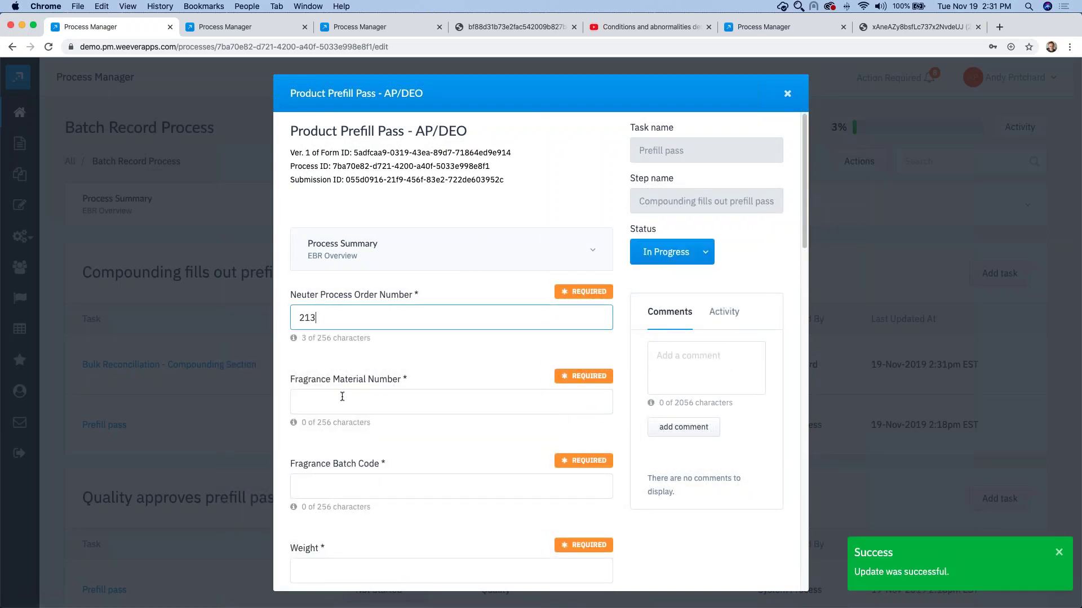
{"action": "type", "text": "32"}
Step: Enter Fragrance Material Number 123, Batch Code 123, Weight 1232, and second material 1232
{"action": "left_click", "coordinate": [336, 404]}
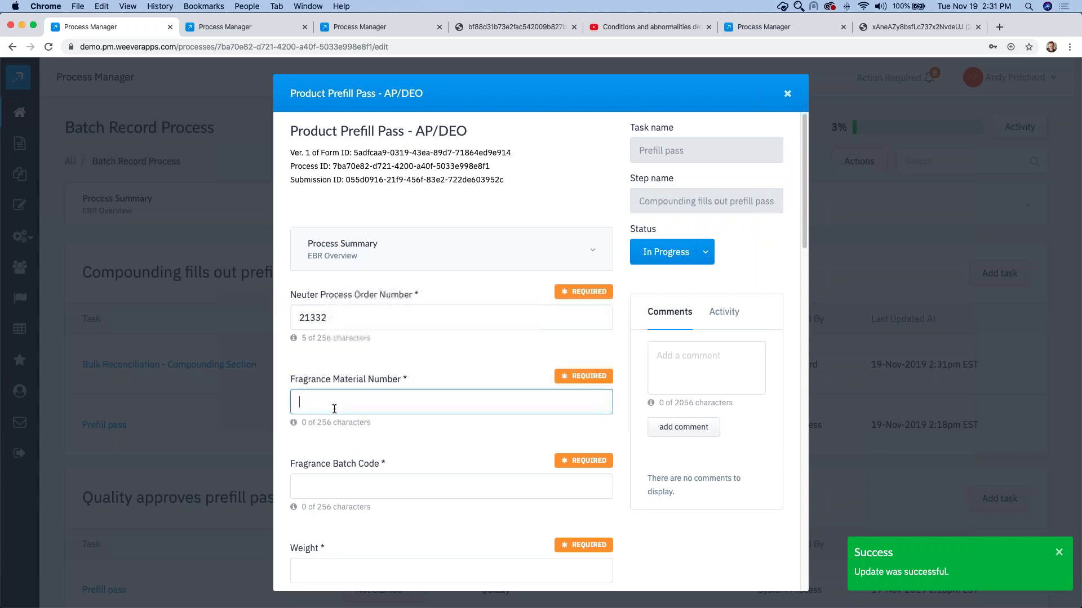
{"action": "type", "text": "123"}
{"action": "scroll", "coordinate": [334, 409], "scroll_direction": "down", "scroll_amount": 2}
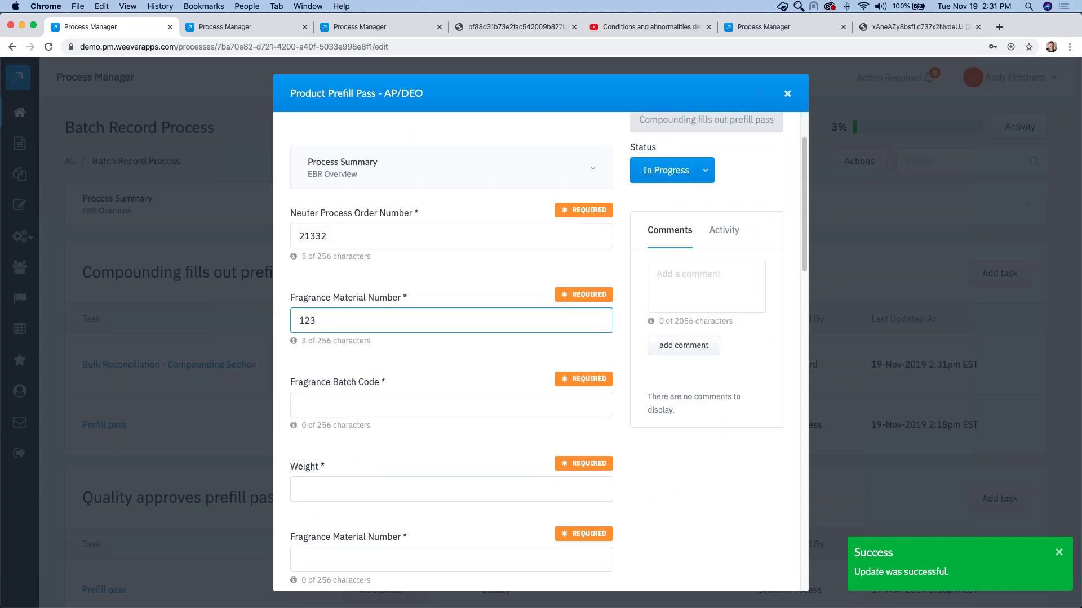
{"action": "left_click", "coordinate": [328, 397]}
{"action": "type", "text": "123"}
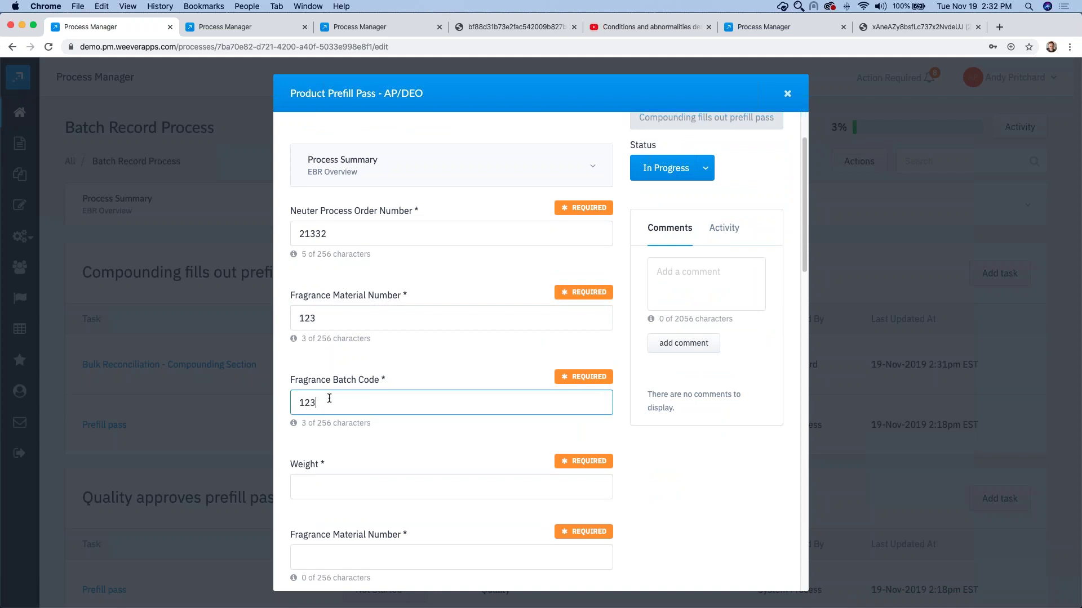
{"action": "scroll", "coordinate": [329, 398], "scroll_direction": "down", "scroll_amount": 1}
{"action": "scroll", "coordinate": [331, 421], "scroll_direction": "down", "scroll_amount": 1}
{"action": "left_click", "coordinate": [331, 422]}
{"action": "type", "text": "1232"}
{"action": "left_click", "coordinate": [336, 491]}
{"action": "type", "text": "1232"}
{"action": "scroll", "coordinate": [445, 489], "scroll_direction": "down", "scroll_amount": 15}
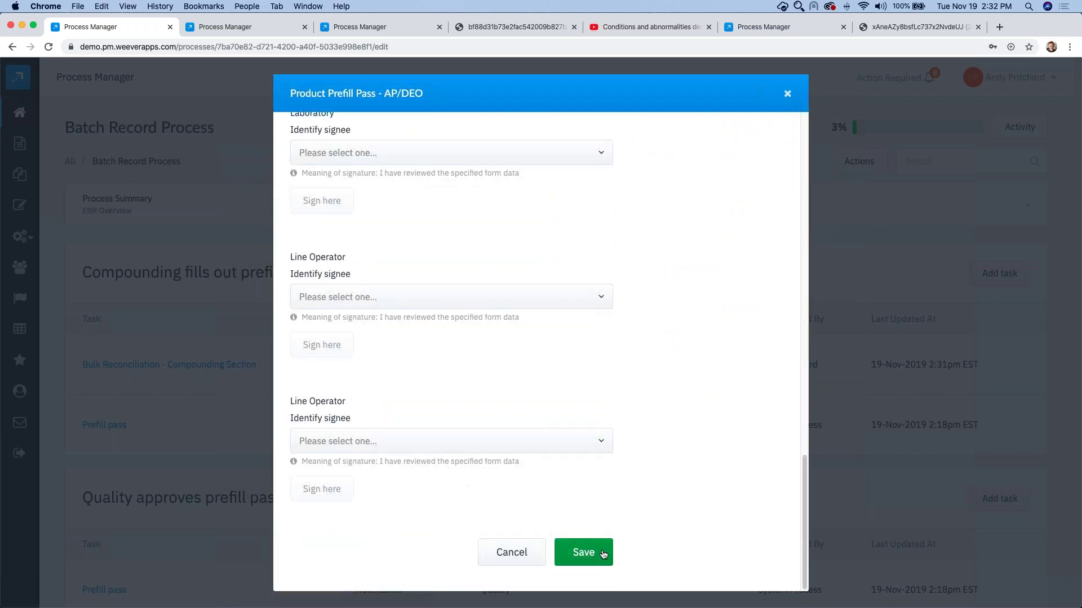
Step: Save the Prefill pass form and mark it Done, bringing progress to 6%
{"action": "key", "text": "super+Tab"}
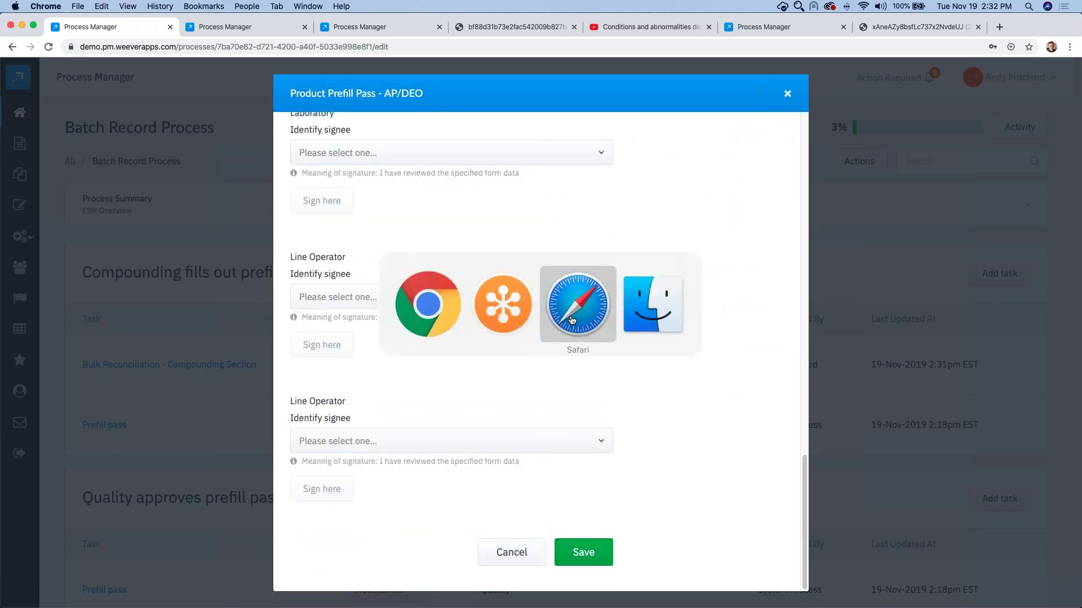
{"action": "left_click", "coordinate": [566, 322]}
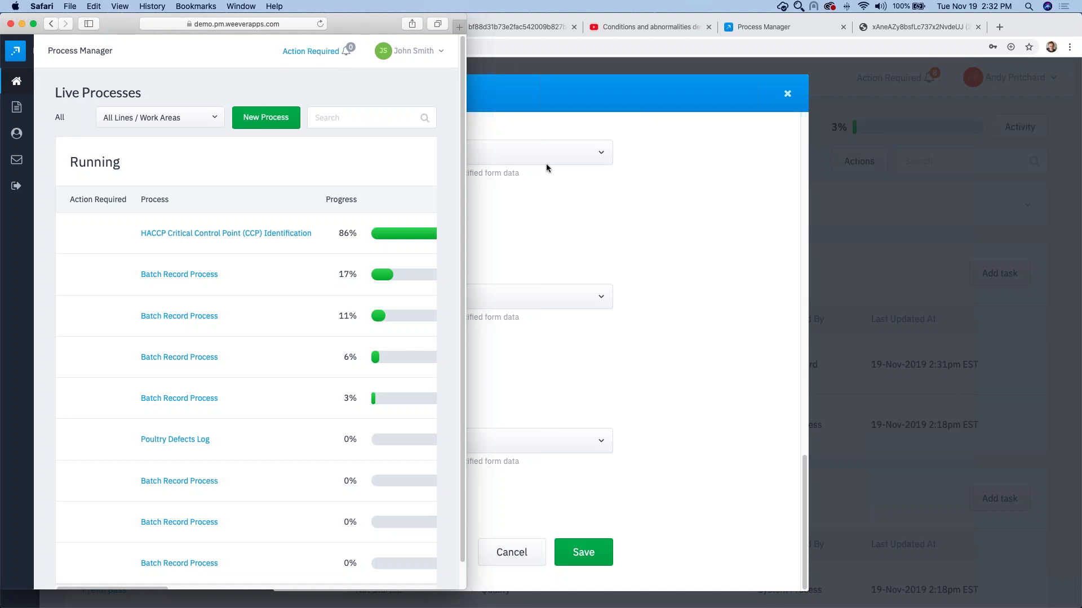
{"action": "left_click", "coordinate": [566, 196]}
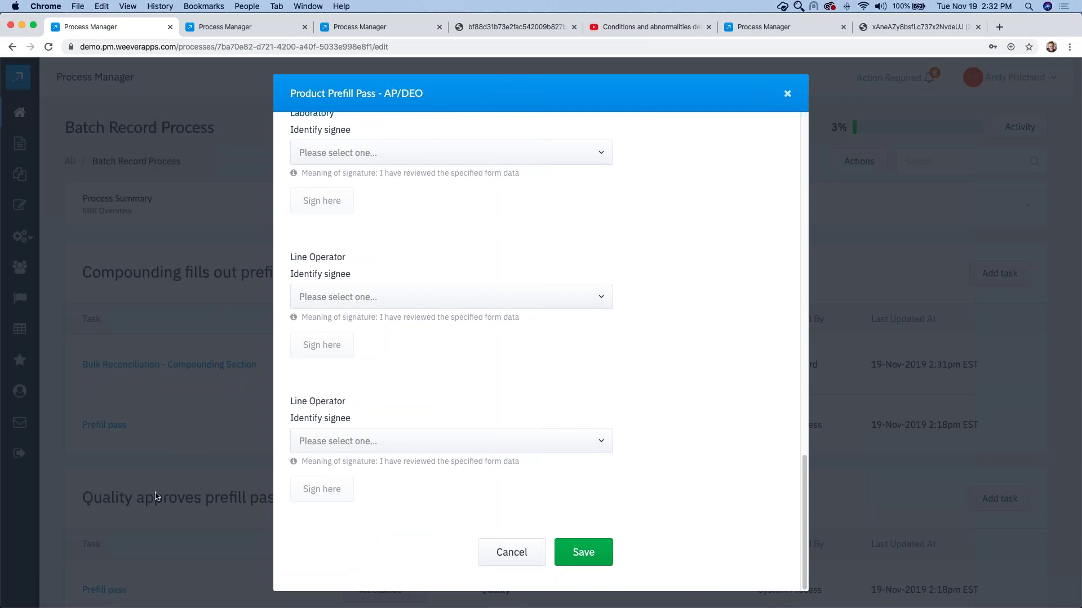
{"action": "left_click", "coordinate": [592, 555]}
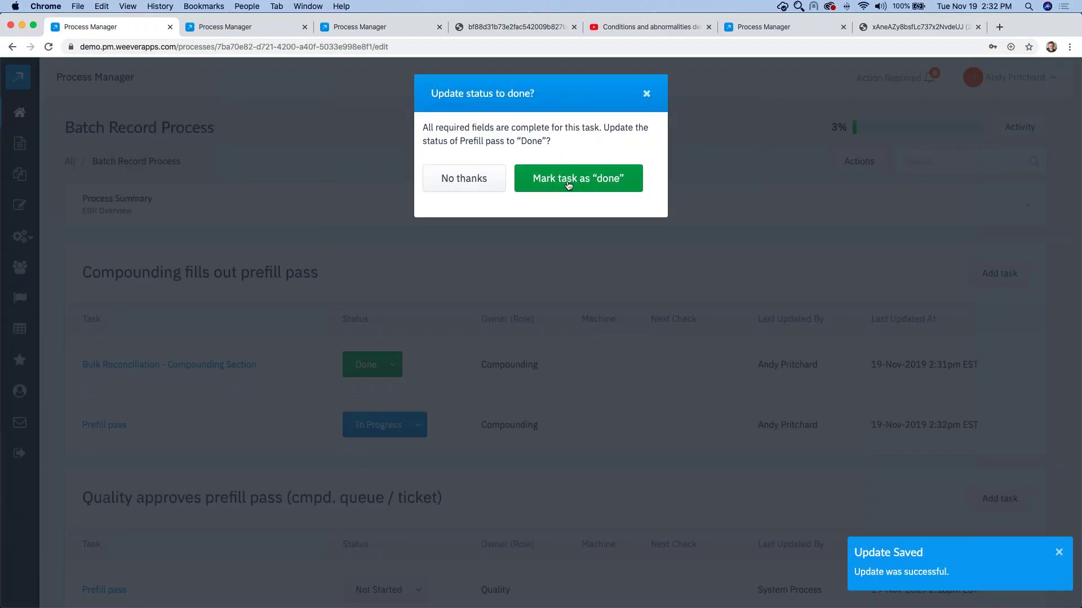
{"action": "left_click", "coordinate": [587, 184]}
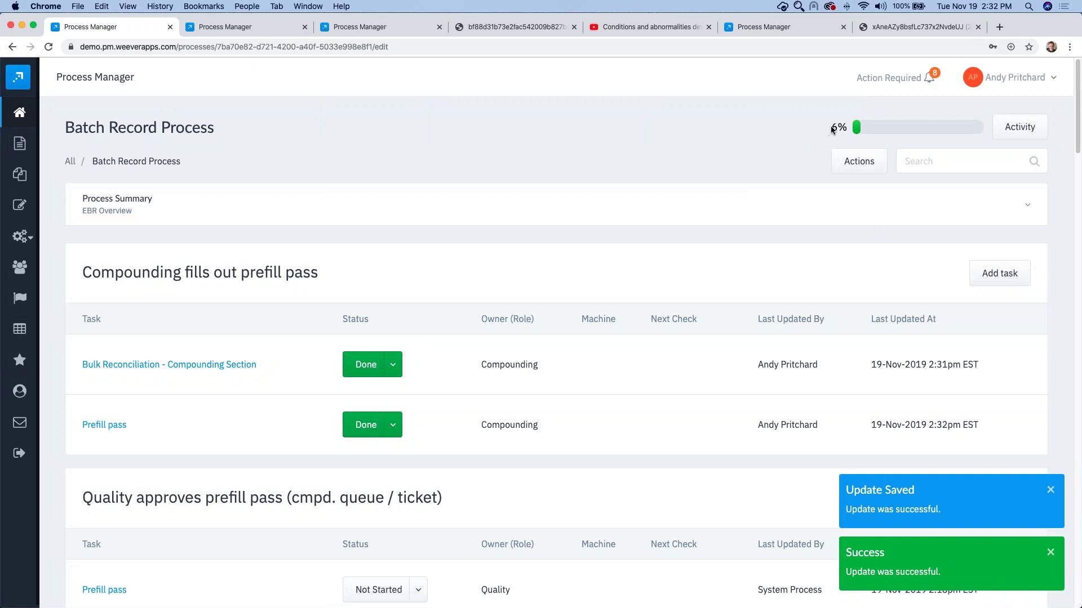
{"action": "double_click", "coordinate": [831, 127]}
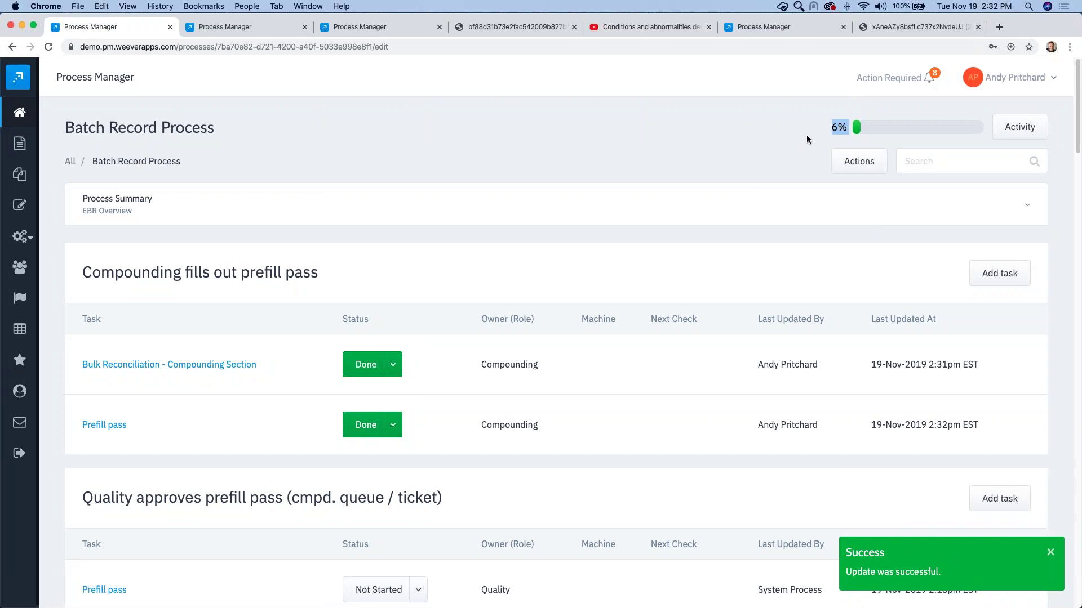
{"action": "left_click", "coordinate": [805, 134]}
Step: Check the My Profile Notifications page, then open the Action Required bell listing
{"action": "key", "text": "super+Tab"}
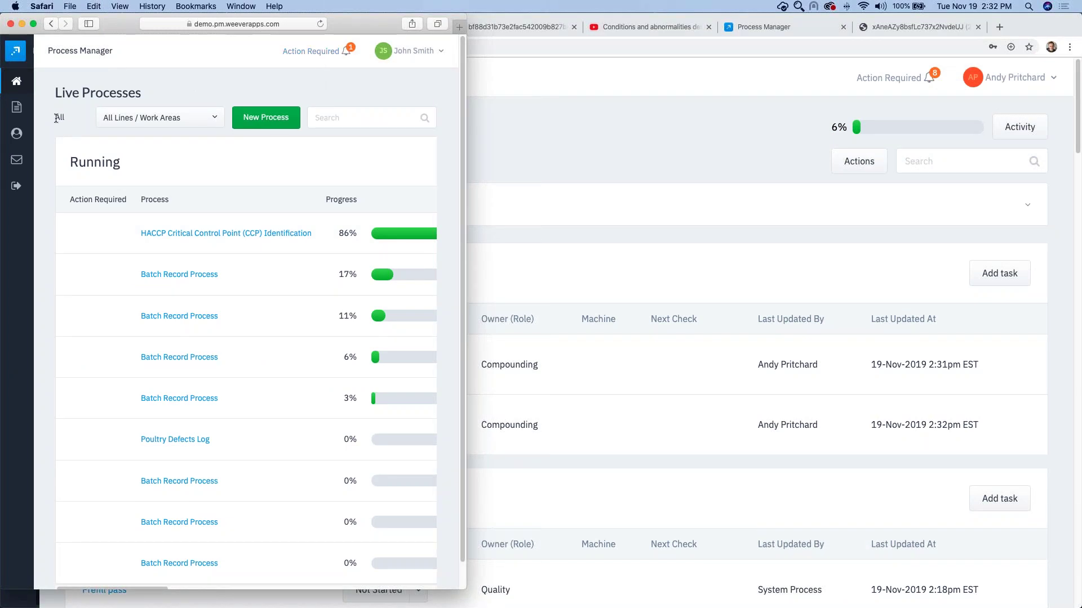
{"action": "left_click", "coordinate": [26, 137]}
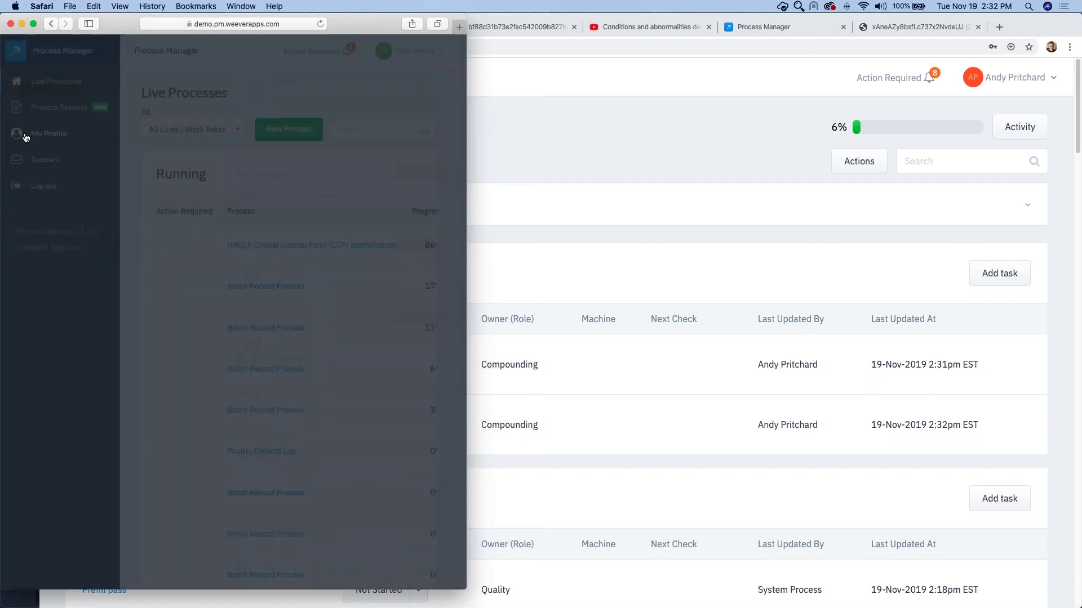
{"action": "left_click", "coordinate": [37, 205]}
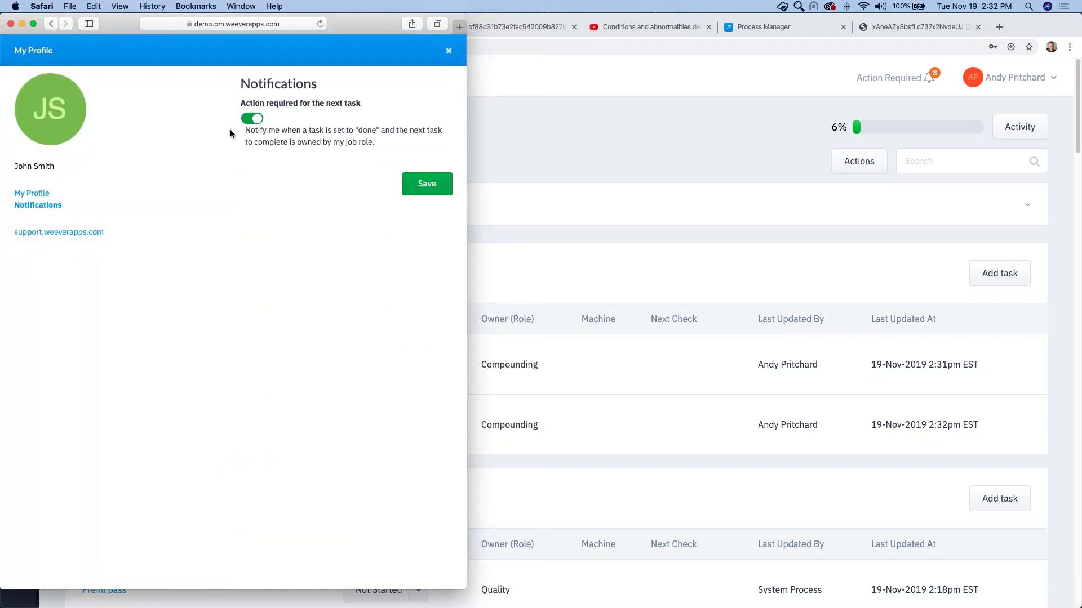
{"action": "left_click", "coordinate": [449, 51]}
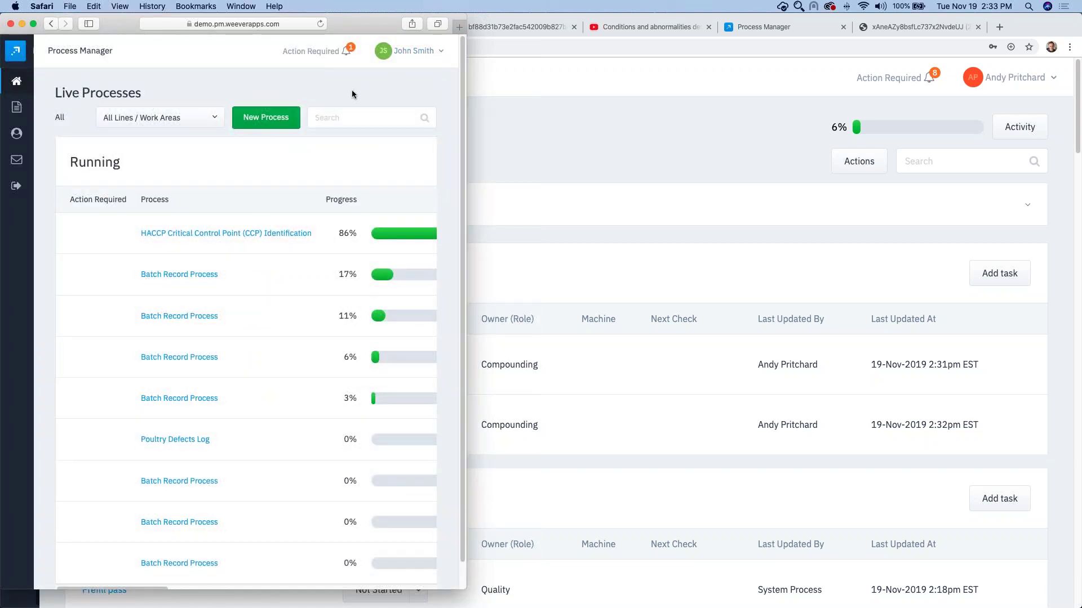
{"action": "left_click", "coordinate": [335, 53]}
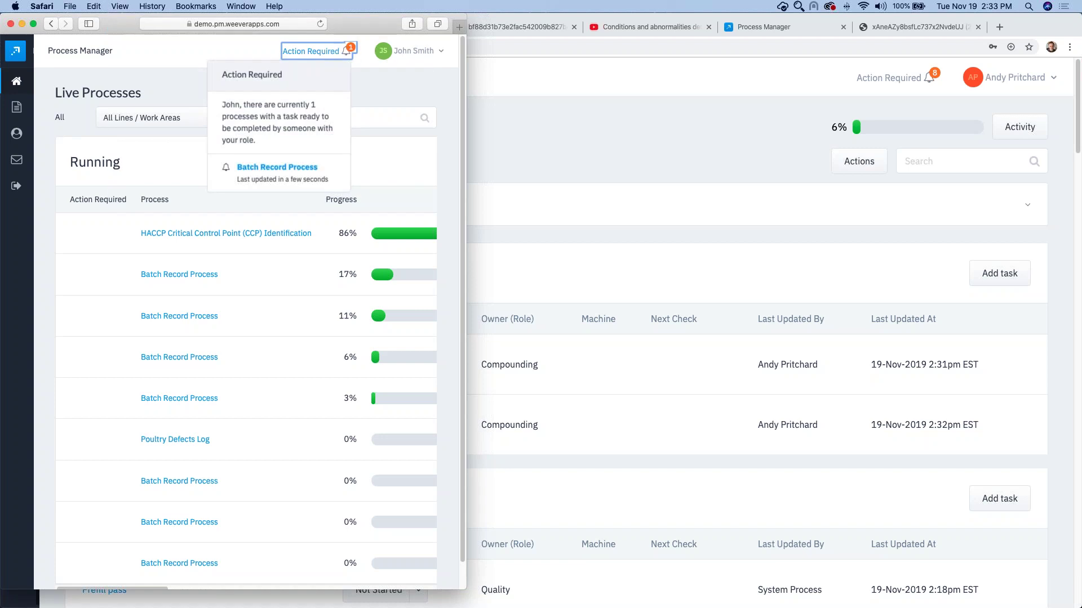
Step: Open the waiting Batch Record Process and its Bulk Reconciliation task past the role warning
{"action": "left_click", "coordinate": [280, 168]}
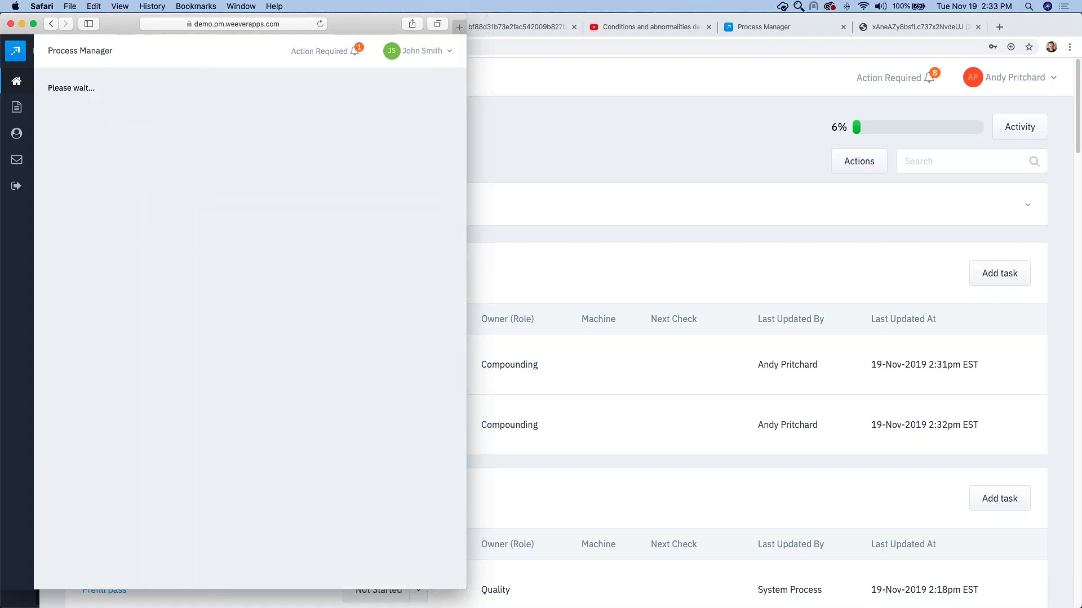
{"action": "left_click", "coordinate": [262, 163]}
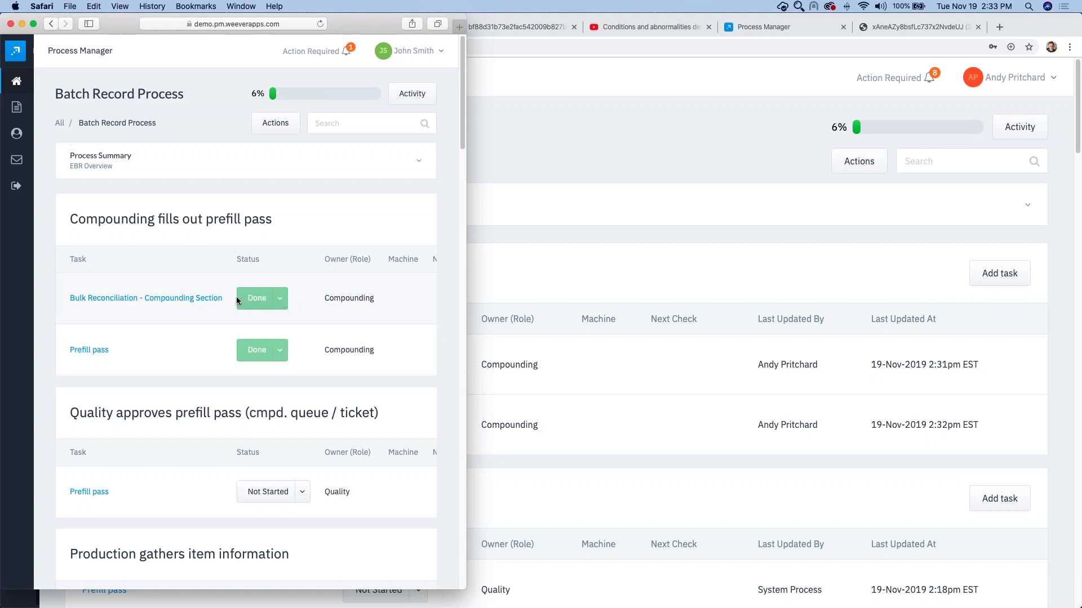
{"action": "left_click", "coordinate": [181, 299]}
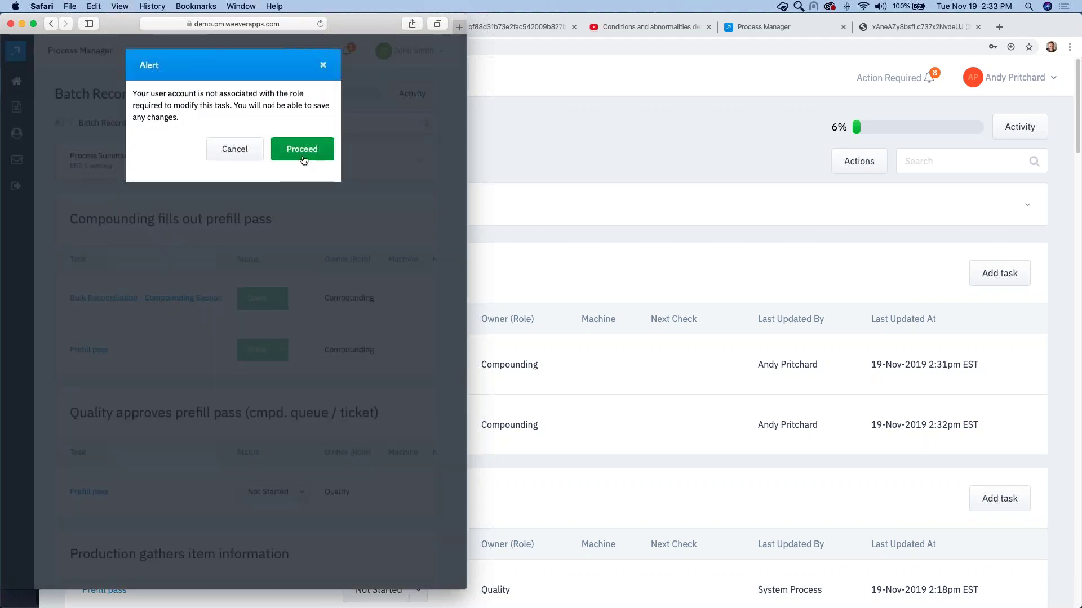
{"action": "left_click", "coordinate": [303, 160]}
Step: Review the Bulk Reconciliation activity history, then close the task
{"action": "scroll", "coordinate": [264, 266], "scroll_direction": "down", "scroll_amount": 5}
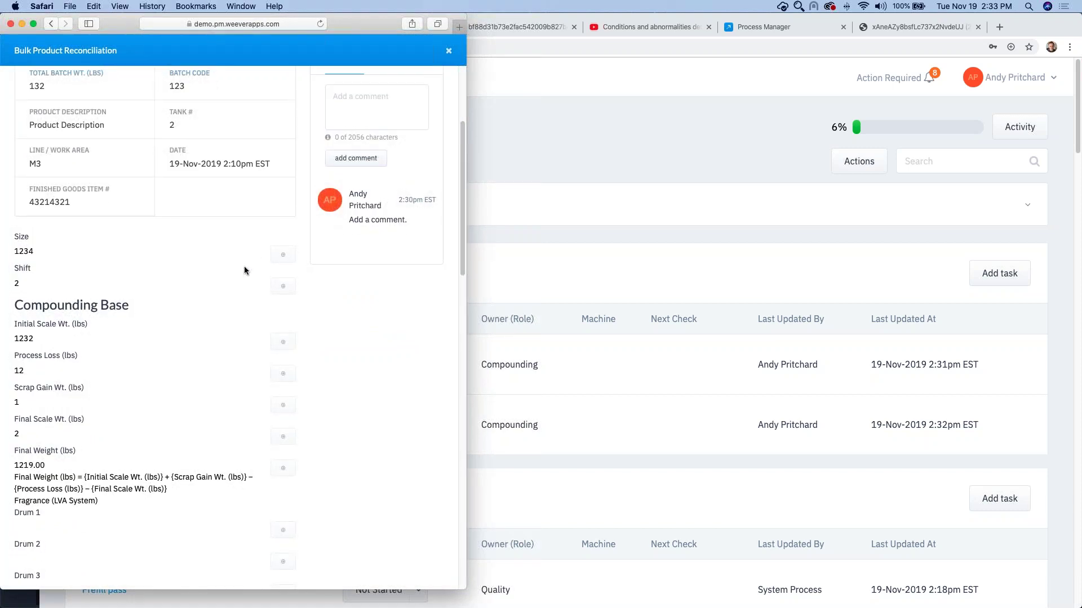
{"action": "scroll", "coordinate": [244, 266], "scroll_direction": "up", "scroll_amount": 1}
{"action": "scroll", "coordinate": [244, 265], "scroll_direction": "up", "scroll_amount": 2}
{"action": "left_click", "coordinate": [391, 128]}
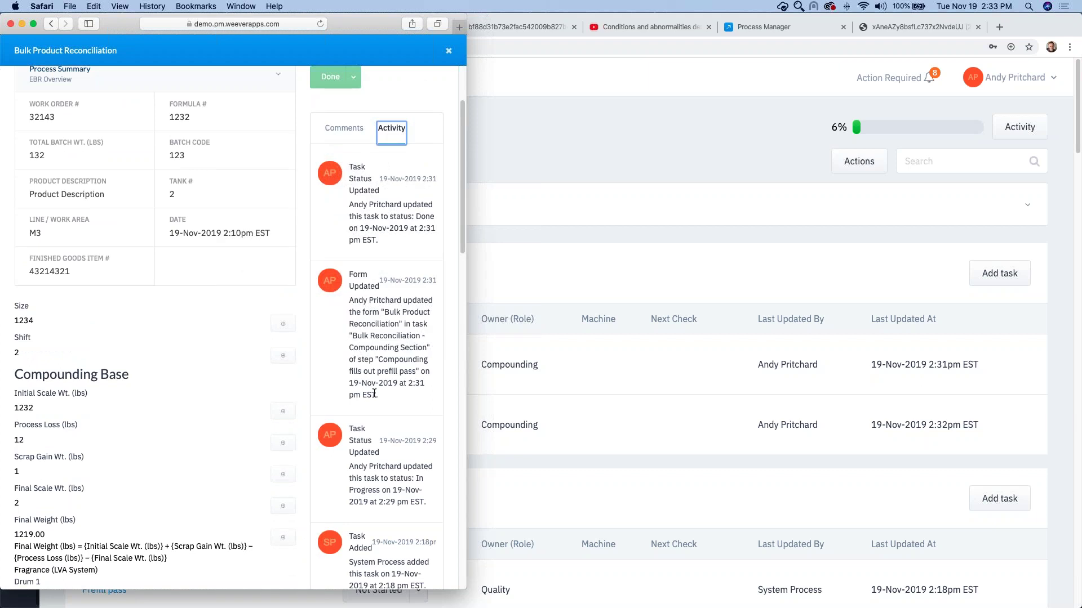
{"action": "scroll", "coordinate": [244, 282], "scroll_direction": "down", "scroll_amount": 6}
{"action": "scroll", "coordinate": [215, 383], "scroll_direction": "up", "scroll_amount": 10}
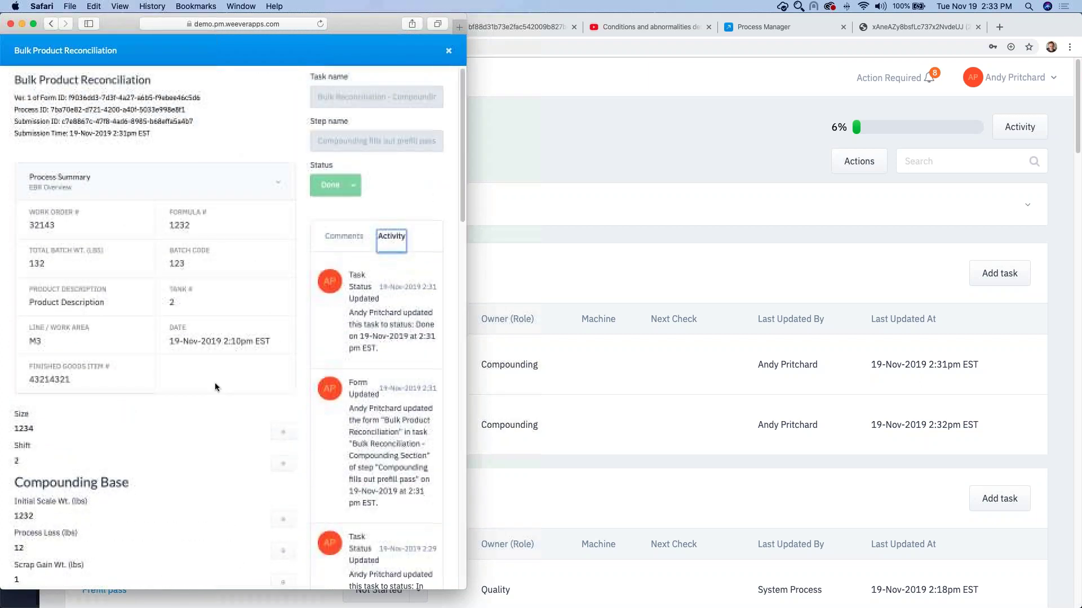
{"action": "scroll", "coordinate": [215, 383], "scroll_direction": "down", "scroll_amount": 4}
{"action": "scroll", "coordinate": [204, 427], "scroll_direction": "up", "scroll_amount": 4}
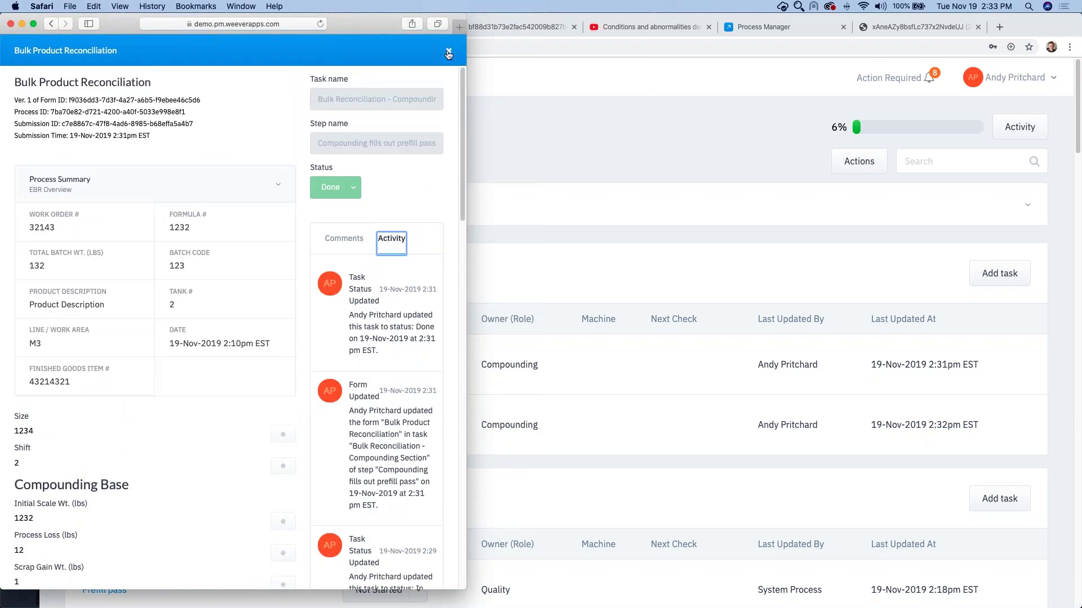
{"action": "key", "text": "Escape"}
Step: On Quality's Prefill pass, enter Lot Number 21323 and pick the Compounding signee by name
{"action": "scroll", "coordinate": [218, 479], "scroll_direction": "down", "scroll_amount": 1}
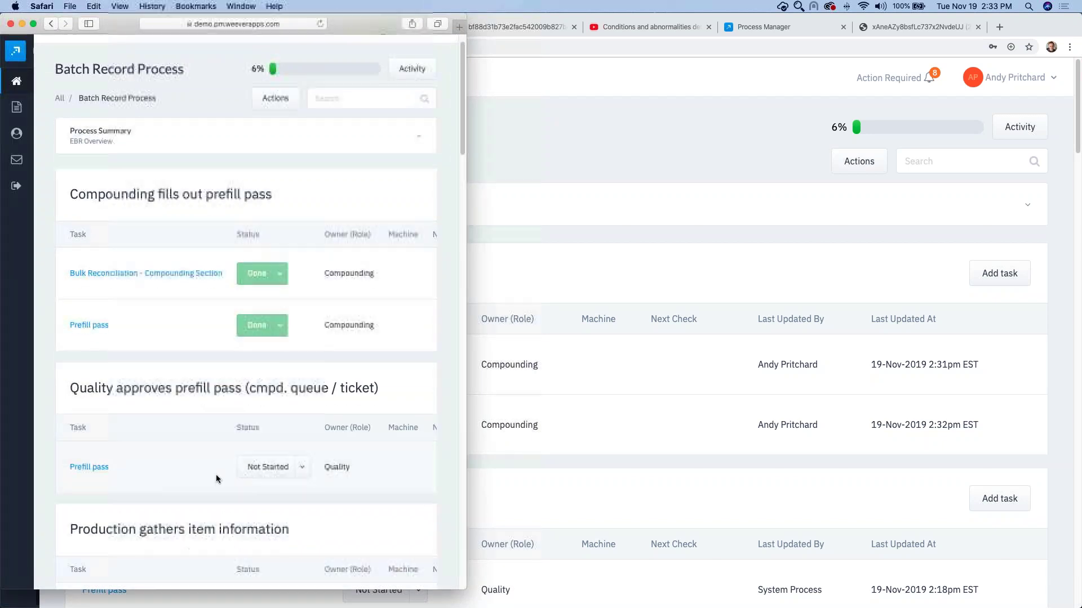
{"action": "scroll", "coordinate": [323, 449], "scroll_direction": "down", "scroll_amount": 2}
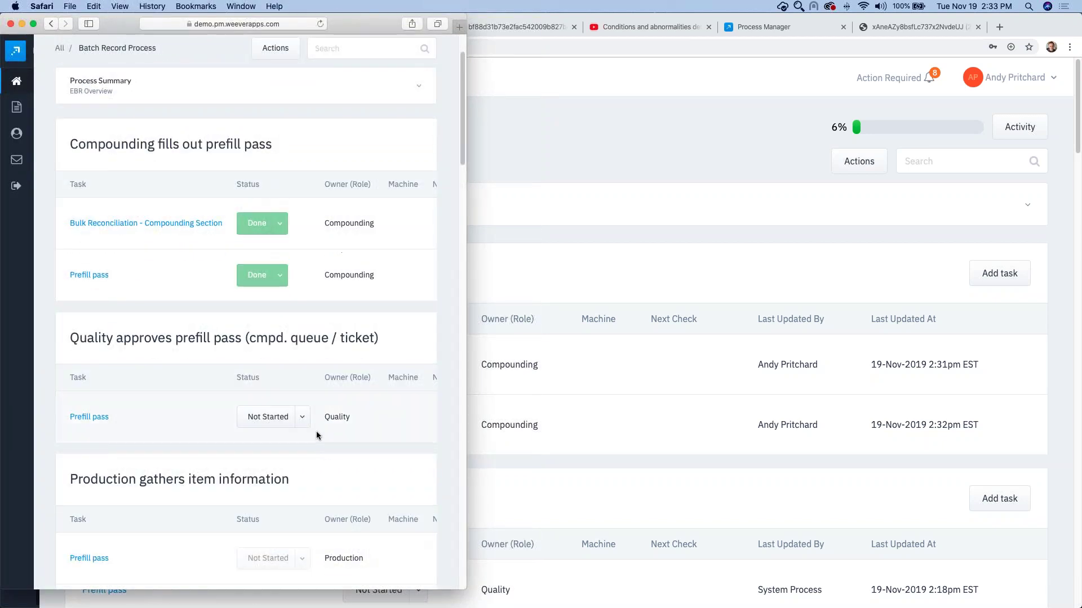
{"action": "left_click", "coordinate": [94, 418]}
{"action": "scroll", "coordinate": [194, 171], "scroll_direction": "down", "scroll_amount": 10}
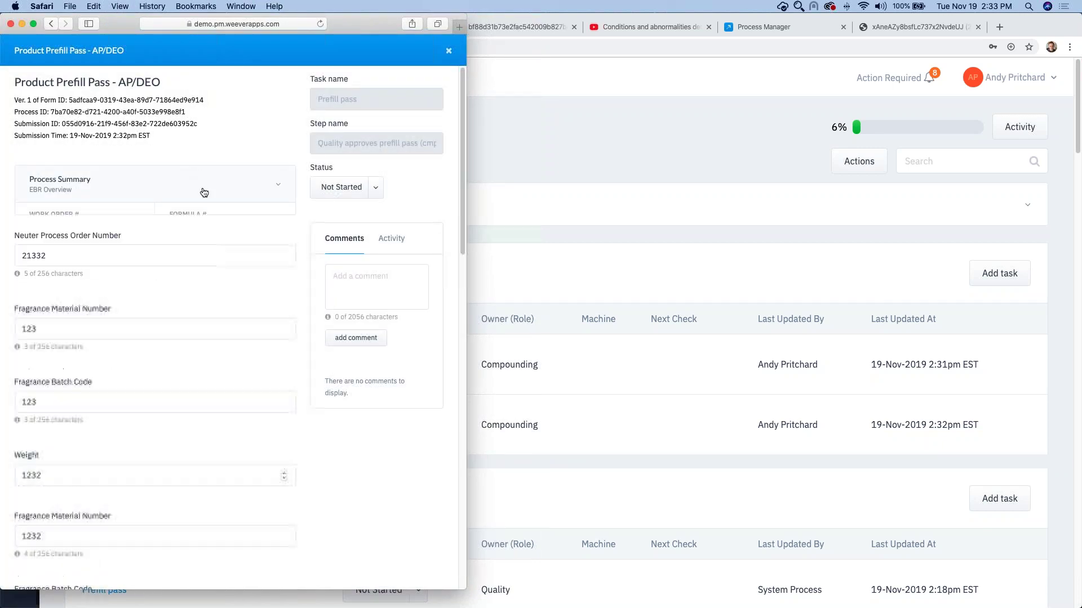
{"action": "scroll", "coordinate": [165, 318], "scroll_direction": "down", "scroll_amount": 11}
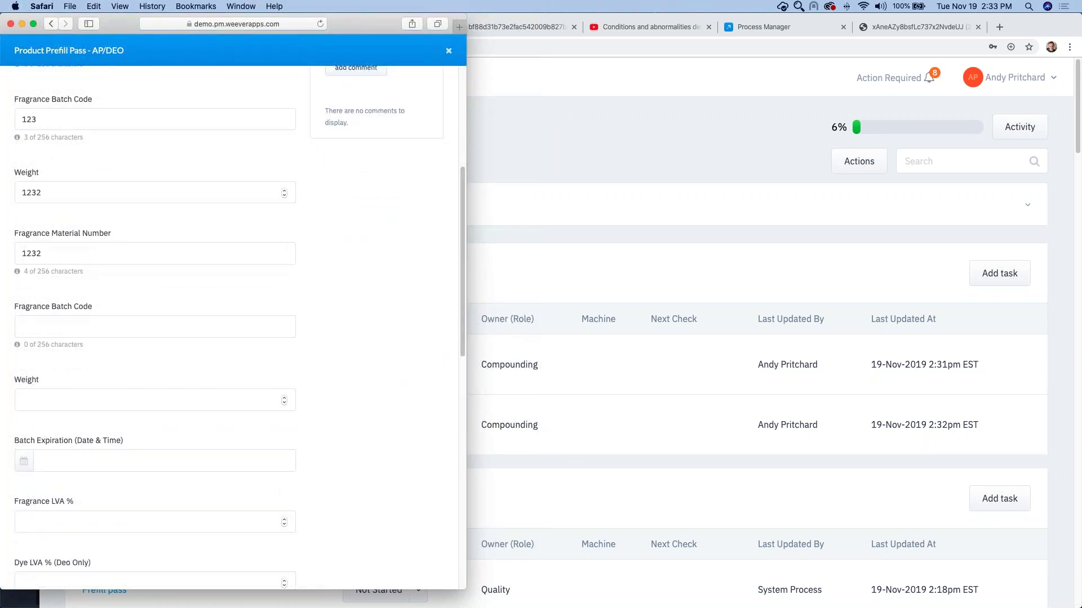
{"action": "left_click", "coordinate": [134, 317]}
{"action": "type", "text": "21323"}
{"action": "scroll", "coordinate": [127, 362], "scroll_direction": "down", "scroll_amount": 1}
{"action": "left_click", "coordinate": [104, 378]}
{"action": "type", "text": "John"}
{"action": "left_click", "coordinate": [72, 431]}
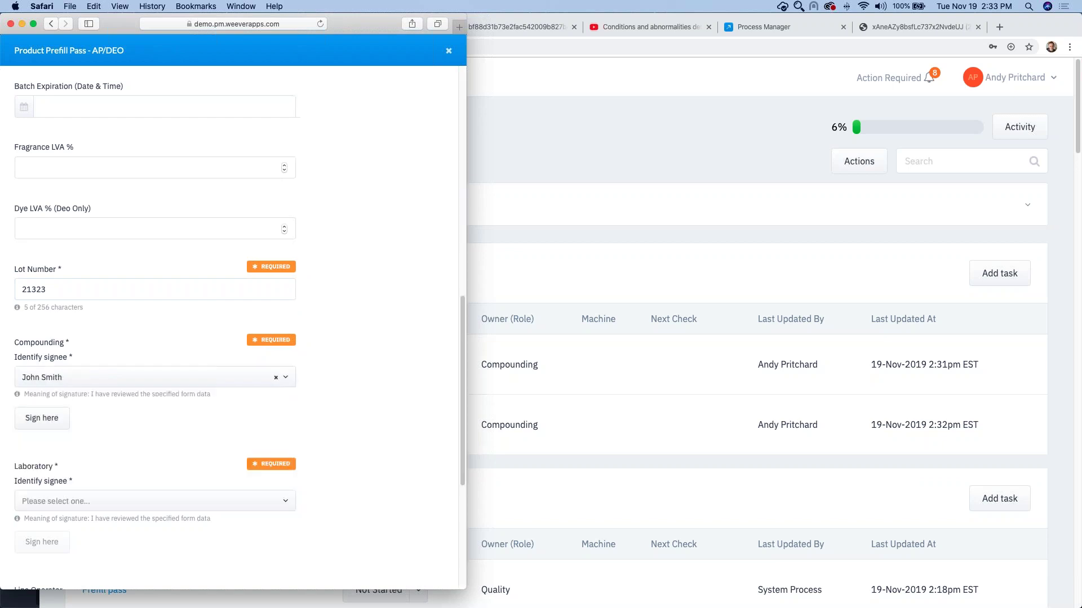
Step: Start the Compounding signature and enter the signee's password, retyping it after rejection
{"action": "left_click", "coordinate": [50, 418]}
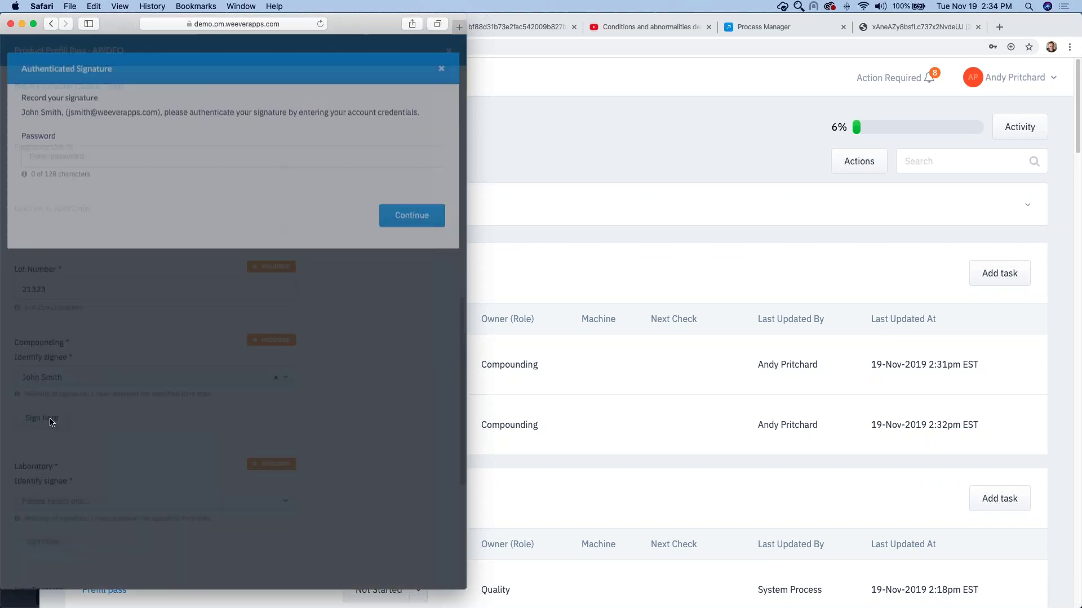
{"action": "type", "text": "pa"}
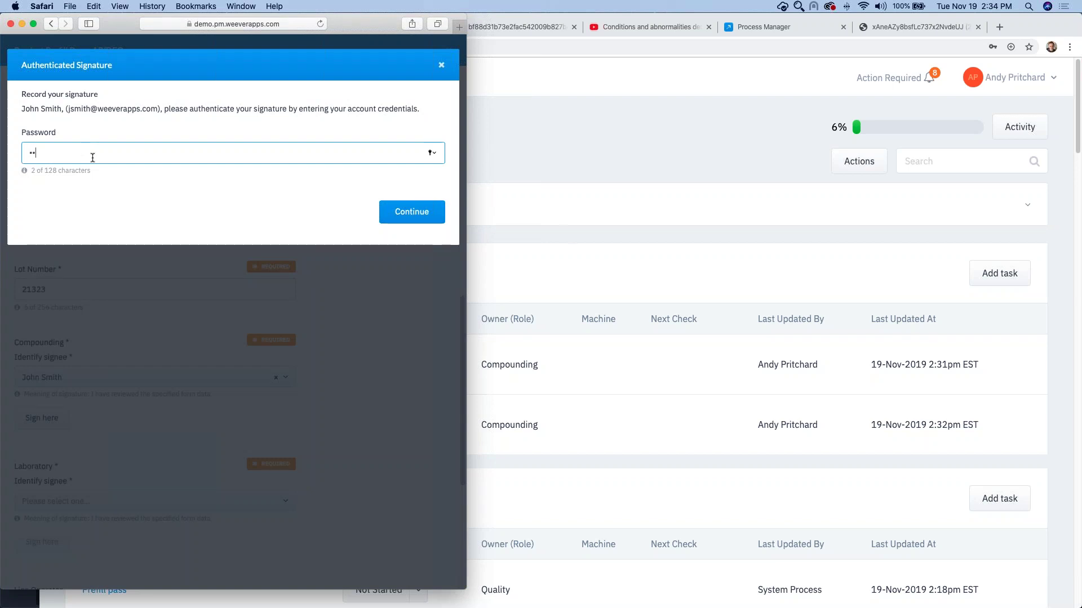
{"action": "type", "text": "ssword123458"}
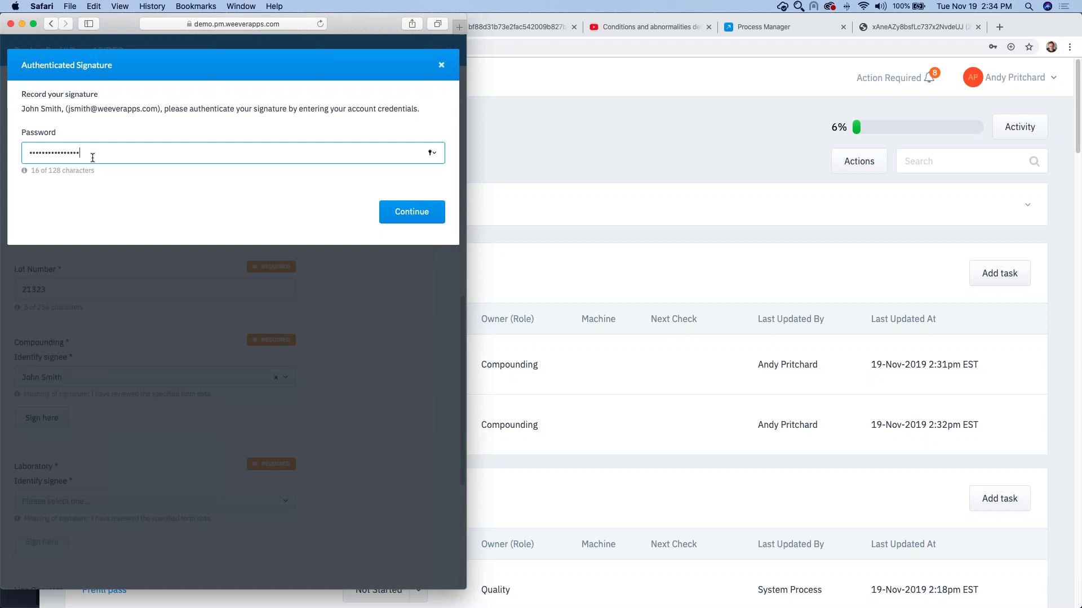
{"action": "left_click", "coordinate": [397, 219]}
{"action": "left_click", "coordinate": [124, 153]}
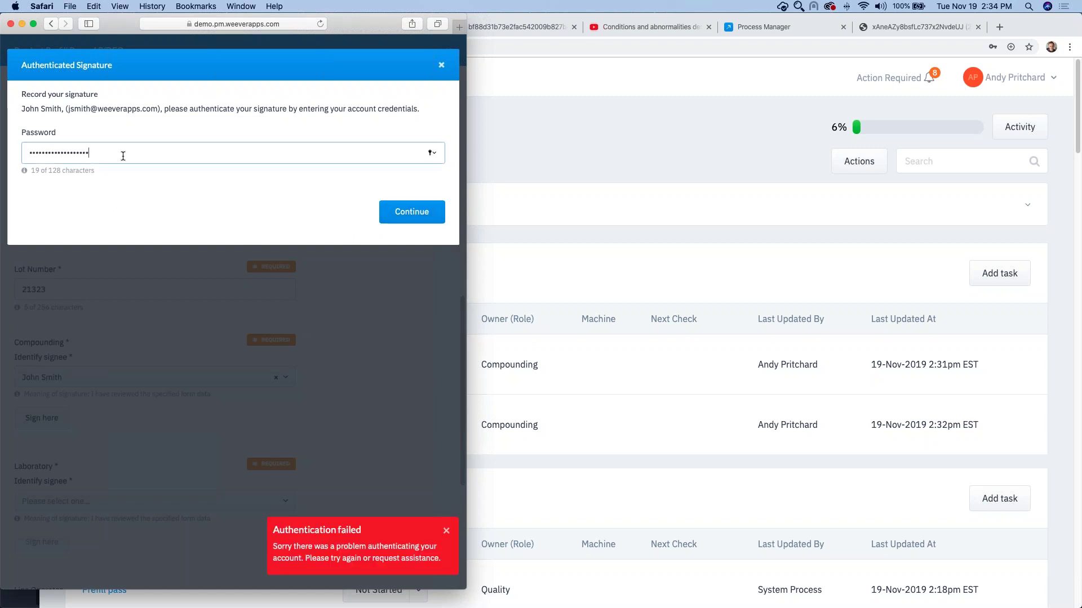
{"action": "key", "text": "super+a"}
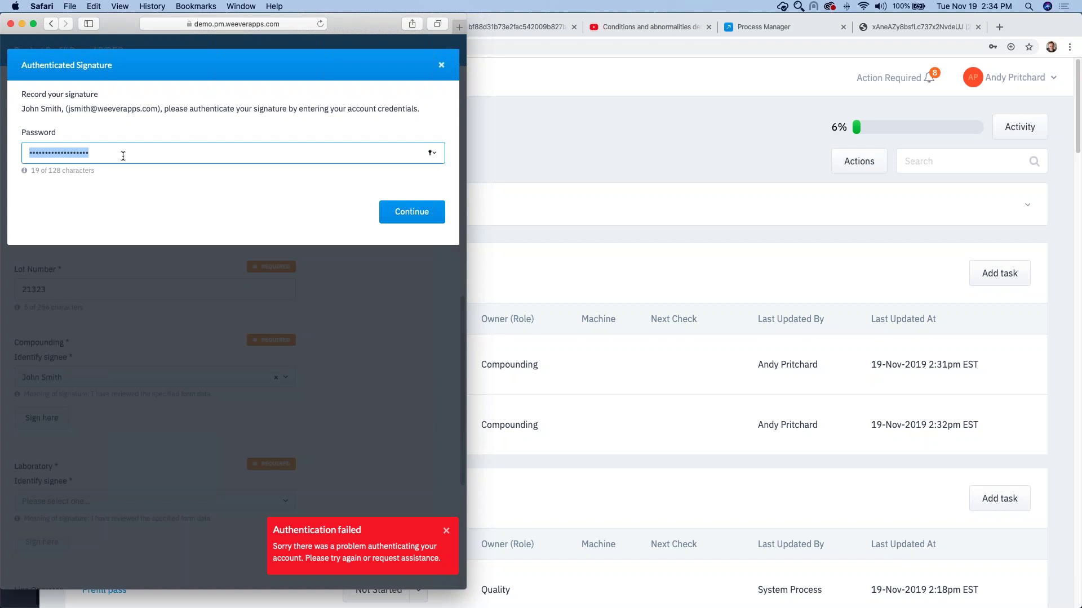
{"action": "type", "text": "••"}
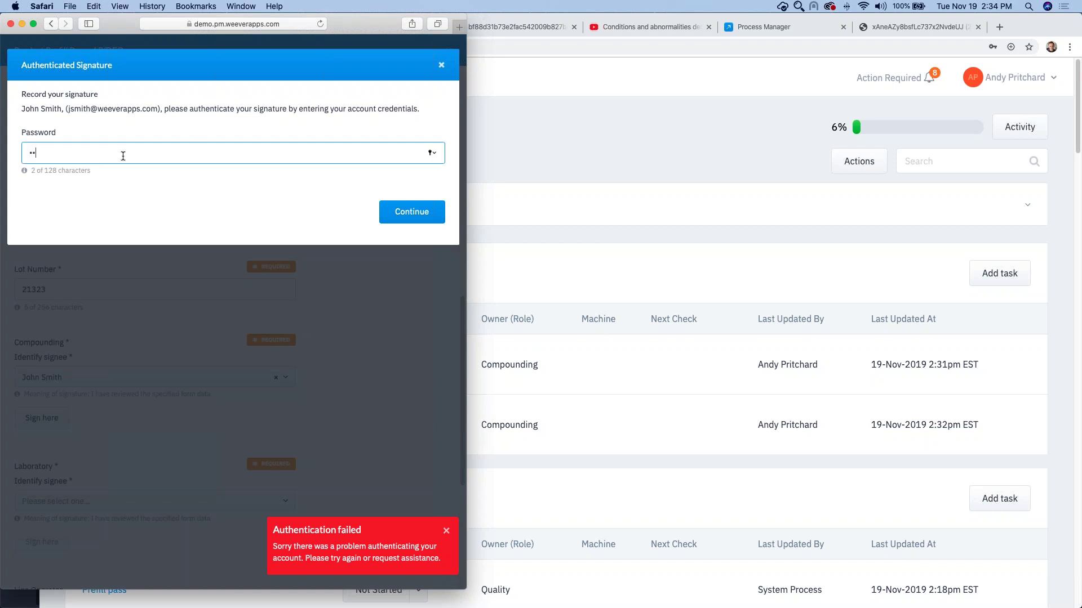
{"action": "type", "text": "••••••••••••••••"}
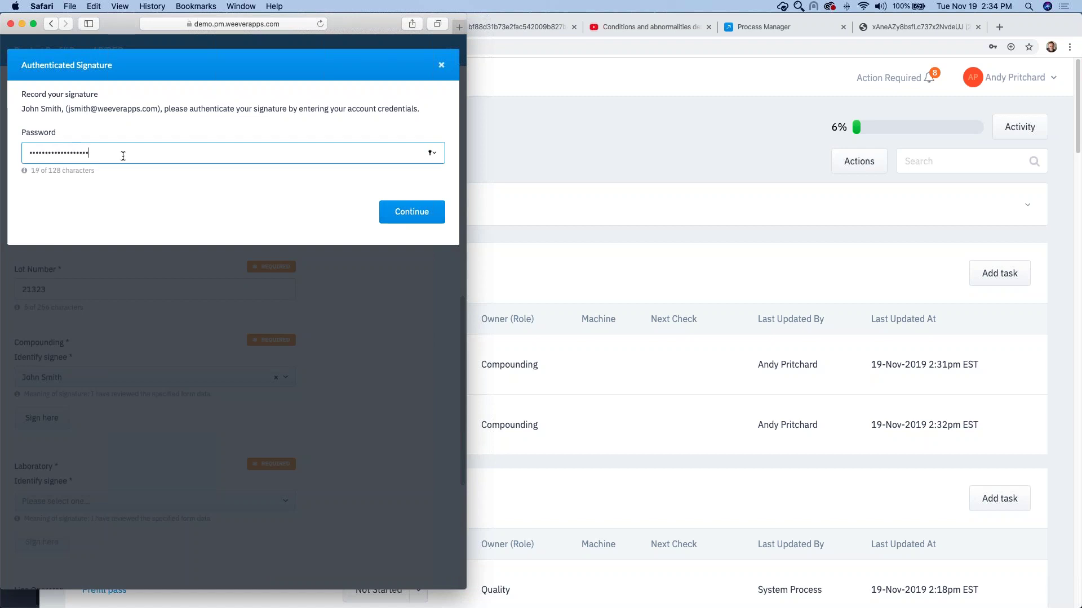
{"action": "key", "text": "Return"}
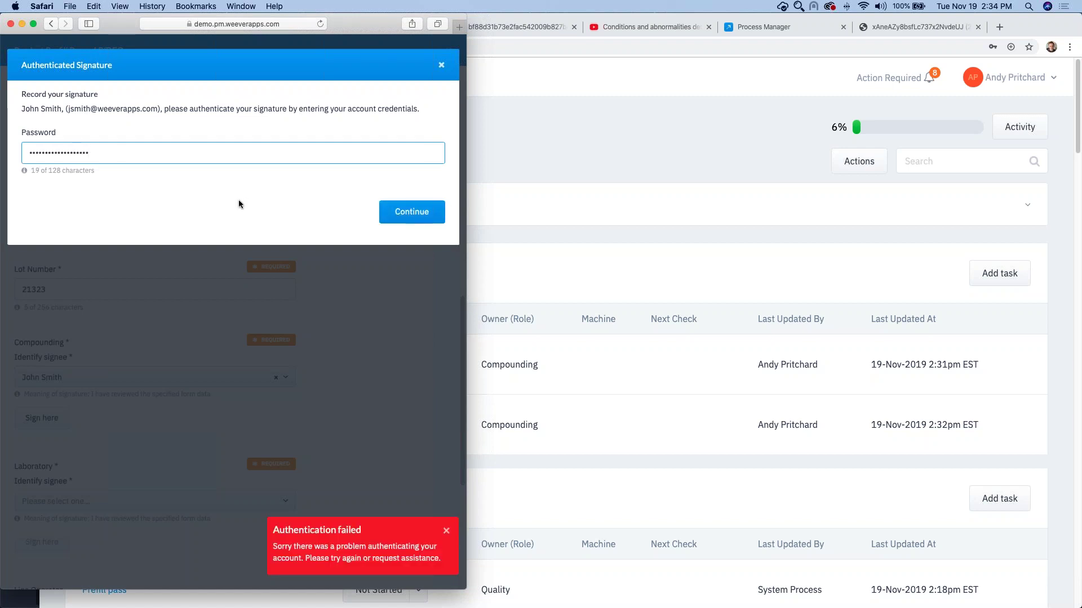
Step: Re-enter the signee's password until the signature authenticates and the summary appears
{"action": "left_click", "coordinate": [130, 152]}
{"action": "key", "text": "super+a"}
{"action": "type", "text": "•••••••••••"}
{"action": "key", "text": "super+a"}
{"action": "type", "text": "••••••••••••"}
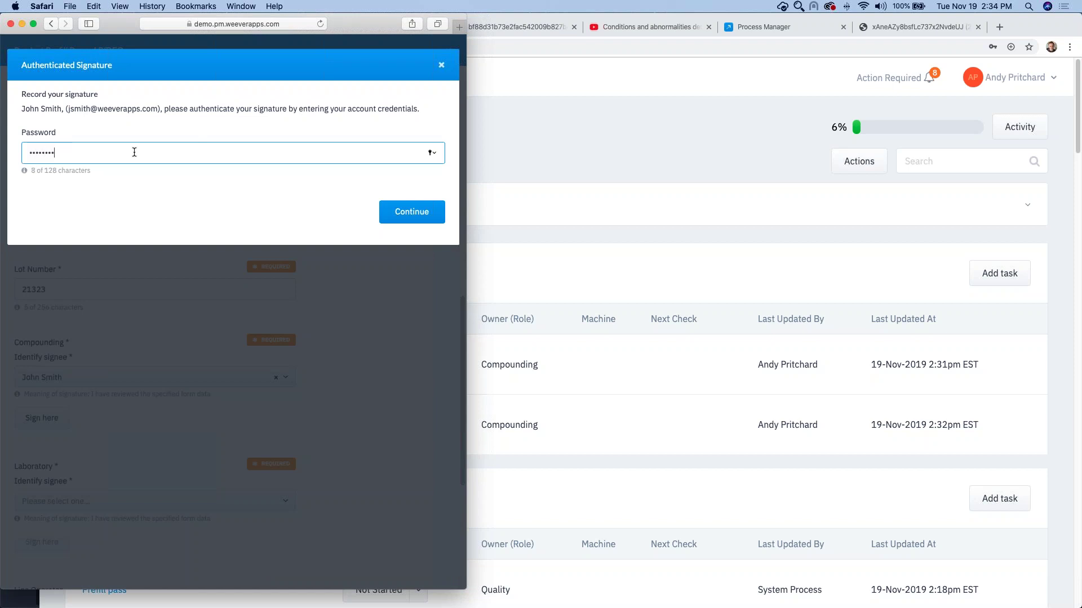
{"action": "type", "text": "•••••"}
{"action": "key", "text": "Return"}
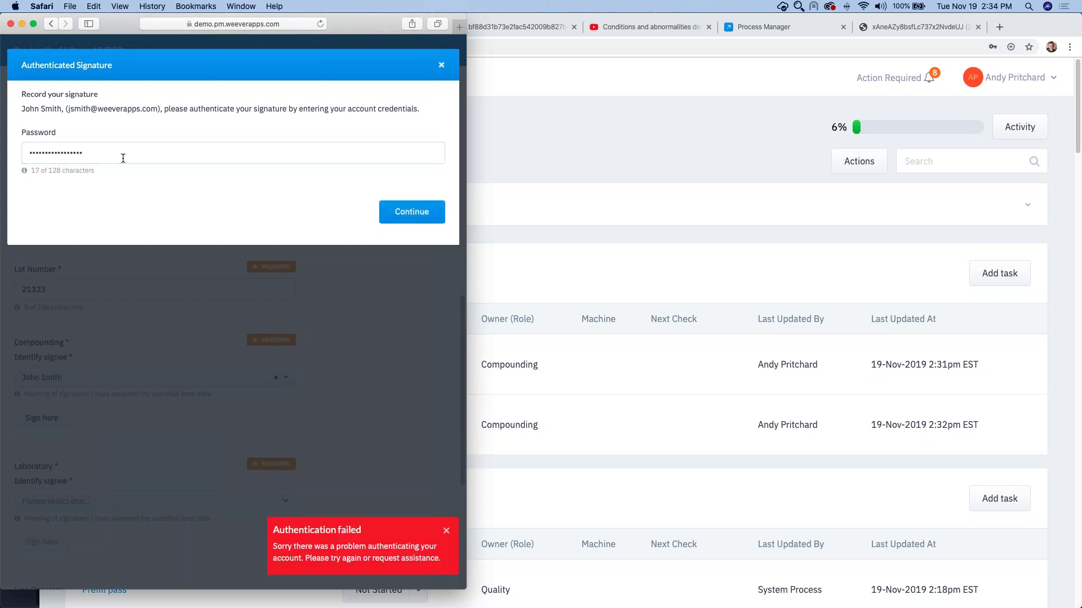
{"action": "double_click", "coordinate": [121, 157]}
{"action": "type", "text": "••••••••"}
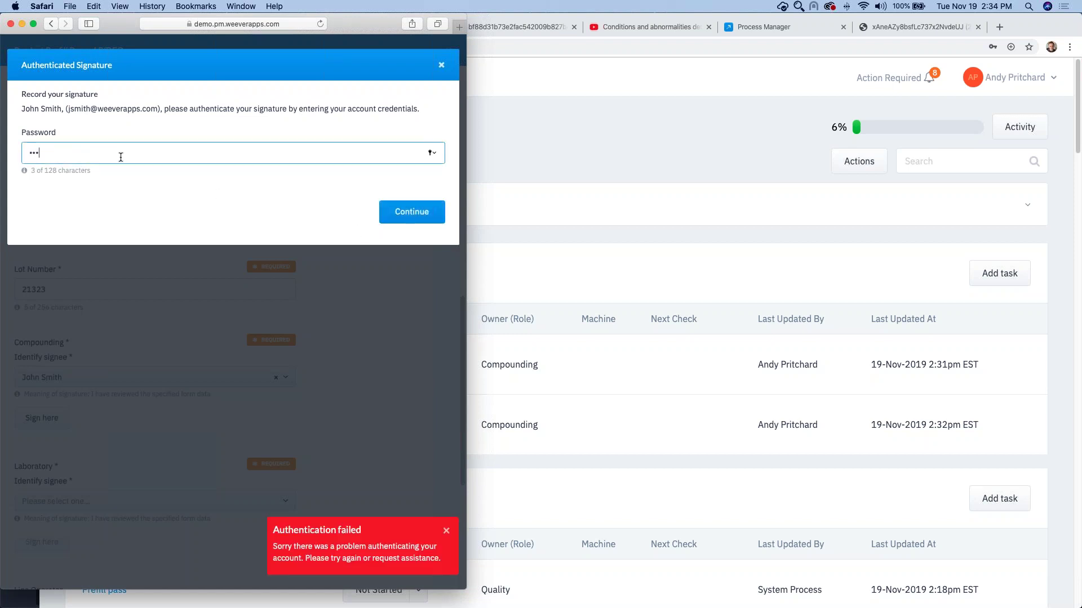
{"action": "key", "text": "Return"}
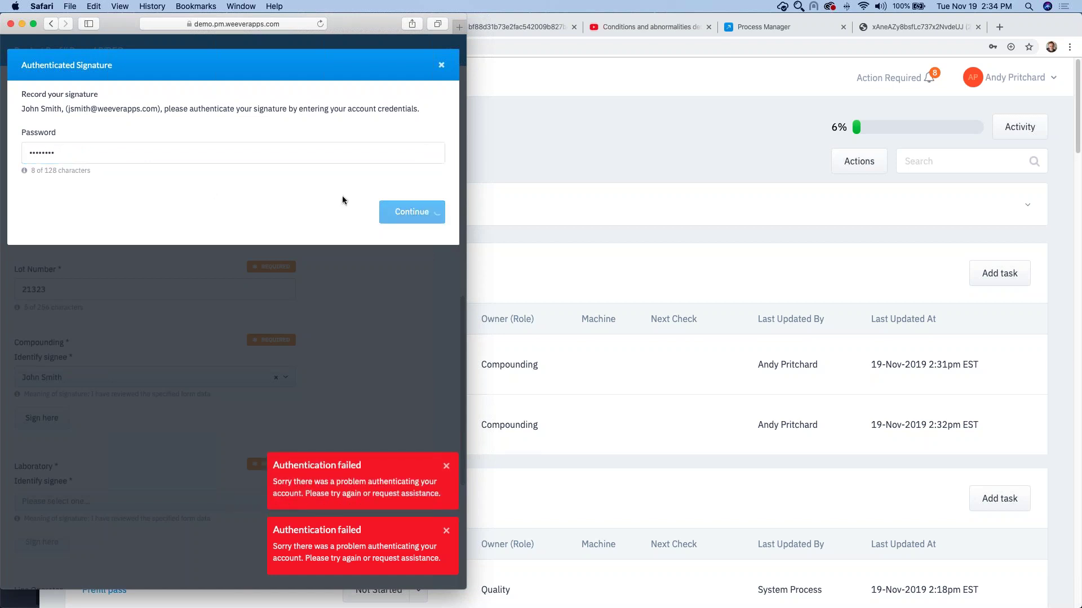
{"action": "double_click", "coordinate": [128, 151]}
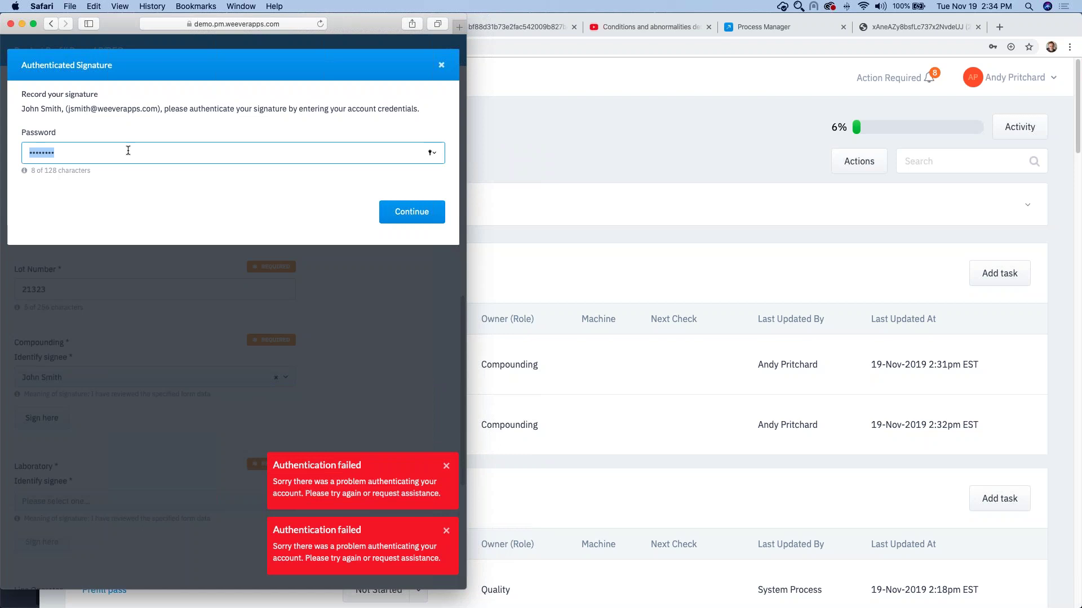
{"action": "type", "text": "••"}
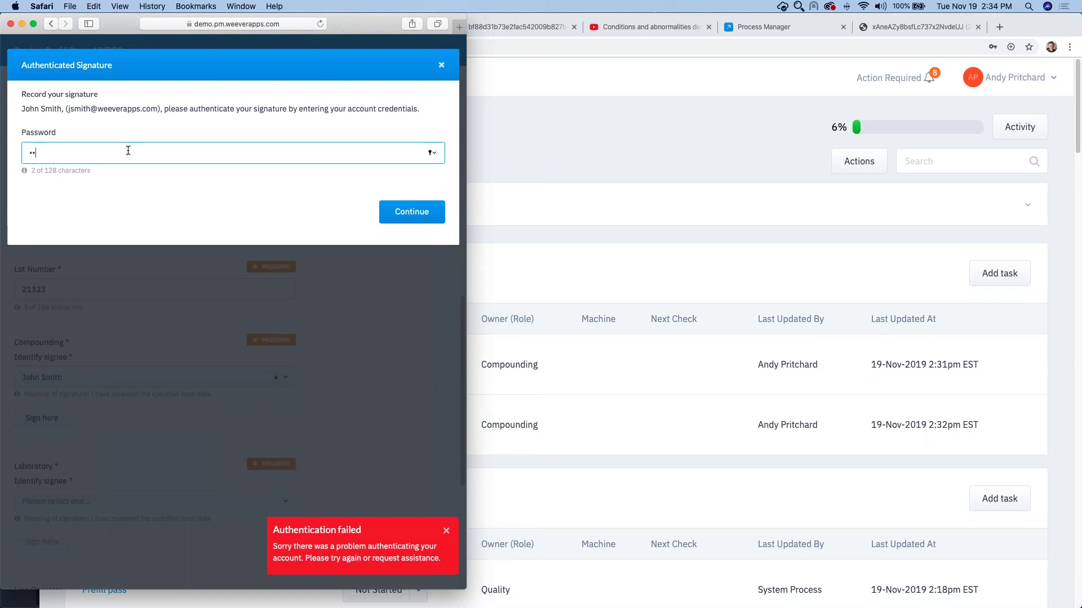
{"action": "type", "text": "•••••••••••••••"}
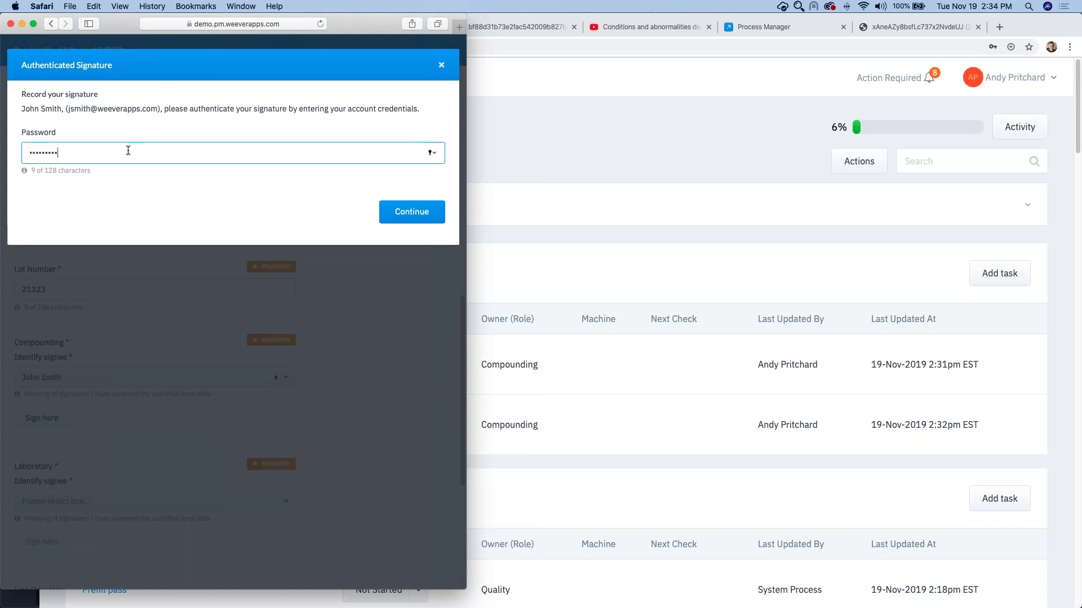
{"action": "type", "text": "•"}
{"action": "left_click", "coordinate": [401, 212]}
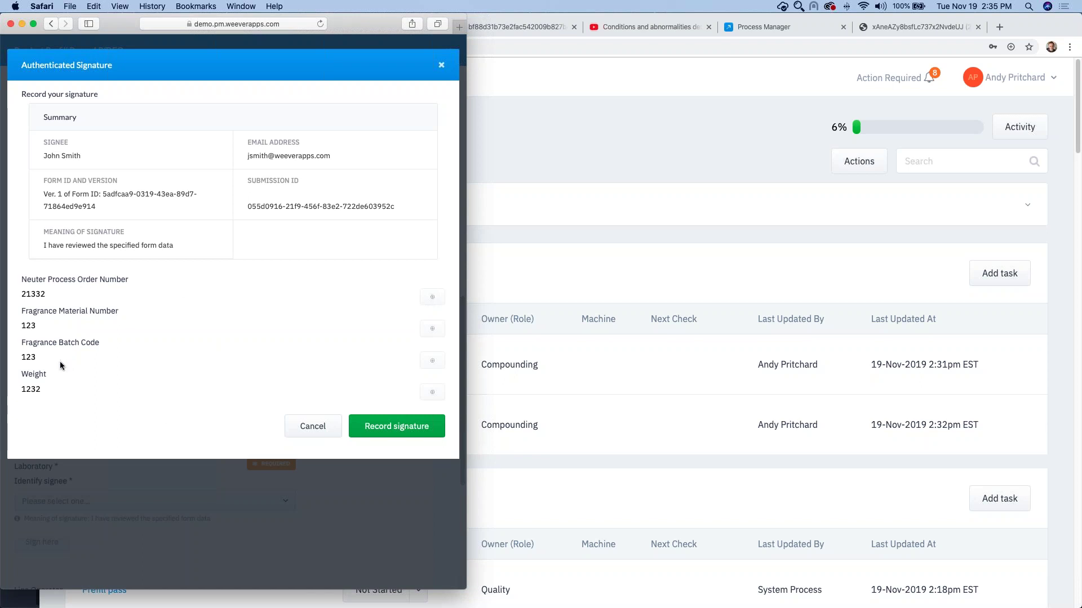
{"action": "left_click_drag", "start_coordinate": [26, 294], "coordinate": [351, 294]}
{"action": "left_click", "coordinate": [431, 298]}
Step: Record the Compounding signature and choose the Laboratory signee
{"action": "left_click", "coordinate": [403, 426]}
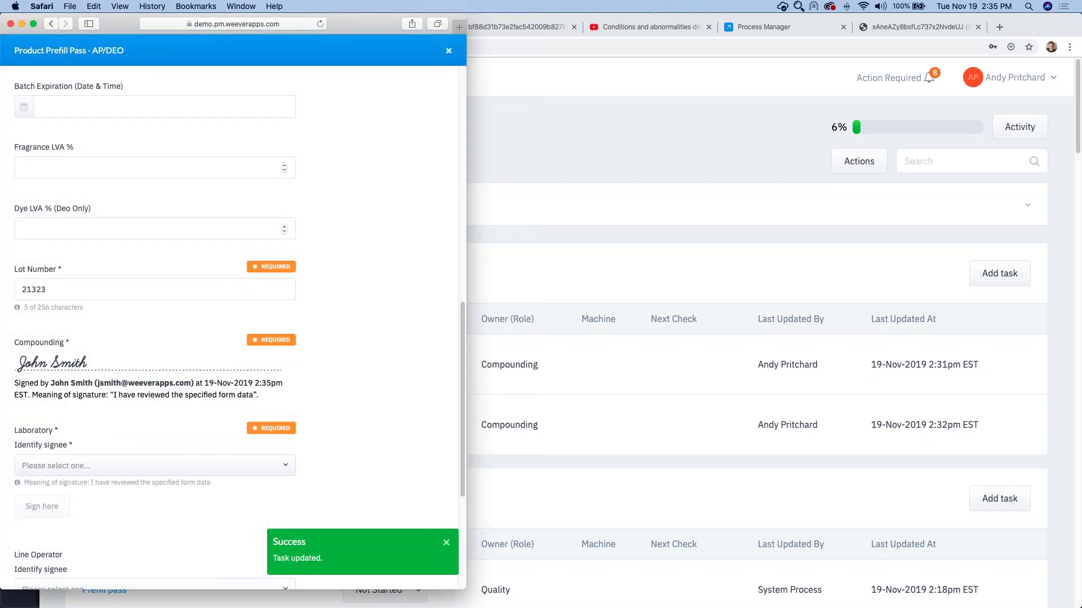
{"action": "left_click", "coordinate": [120, 451]}
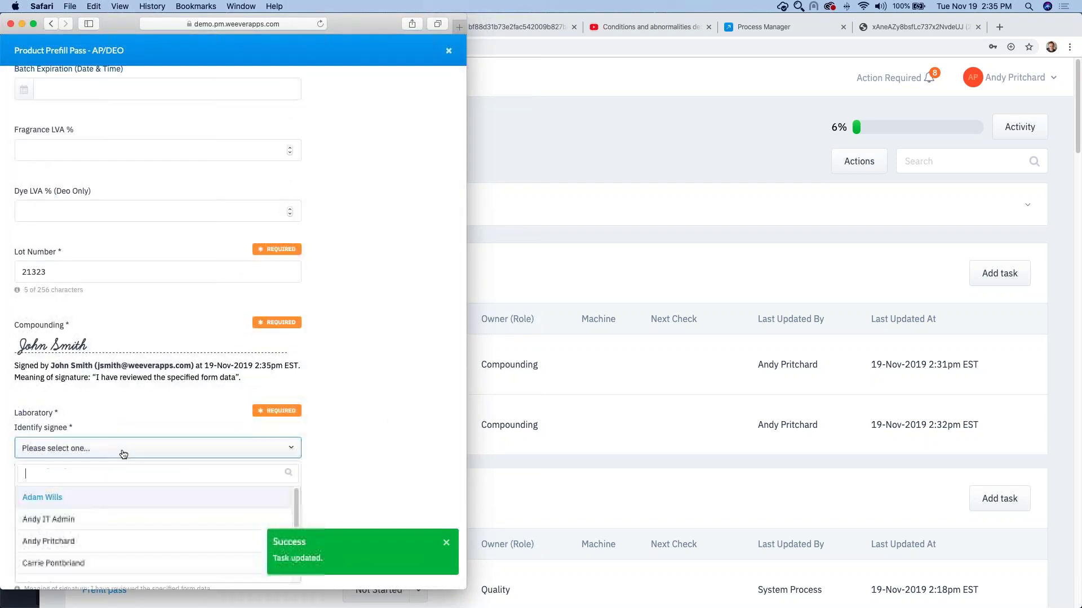
{"action": "left_click", "coordinate": [56, 540]}
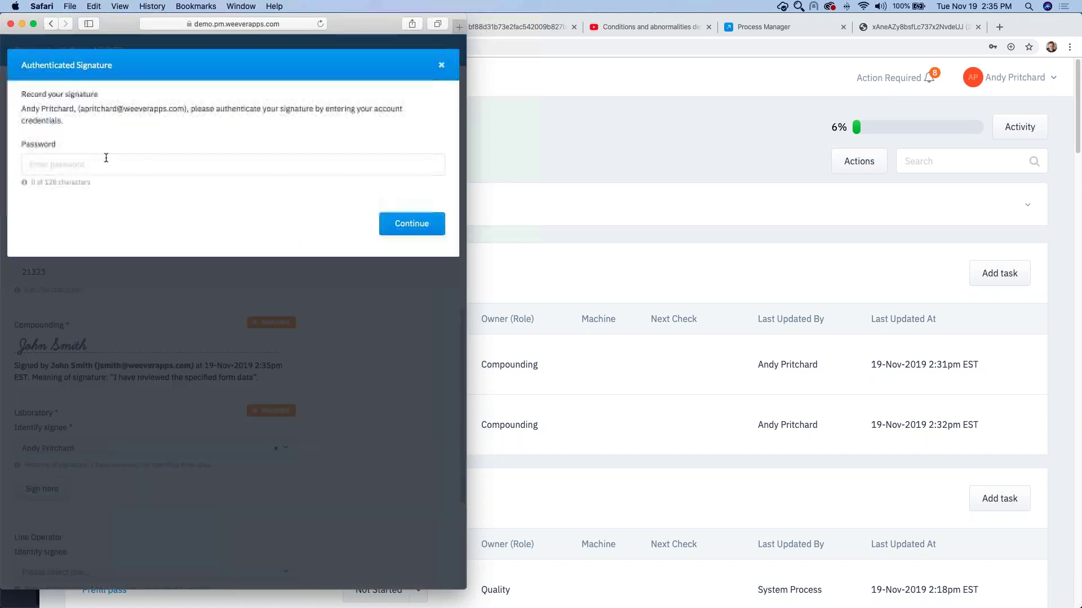
Step: Sign the Laboratory field with the signee's password, correcting it after the first rejection
{"action": "left_click", "coordinate": [110, 163]}
{"action": "type", "text": "••••••••••••"}
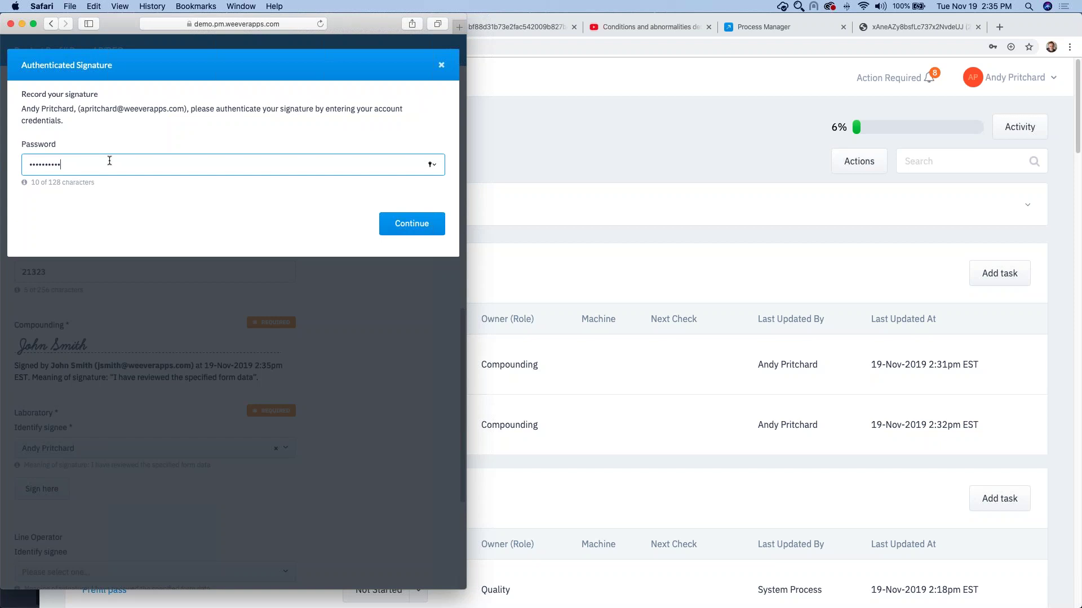
{"action": "left_click", "coordinate": [403, 222]}
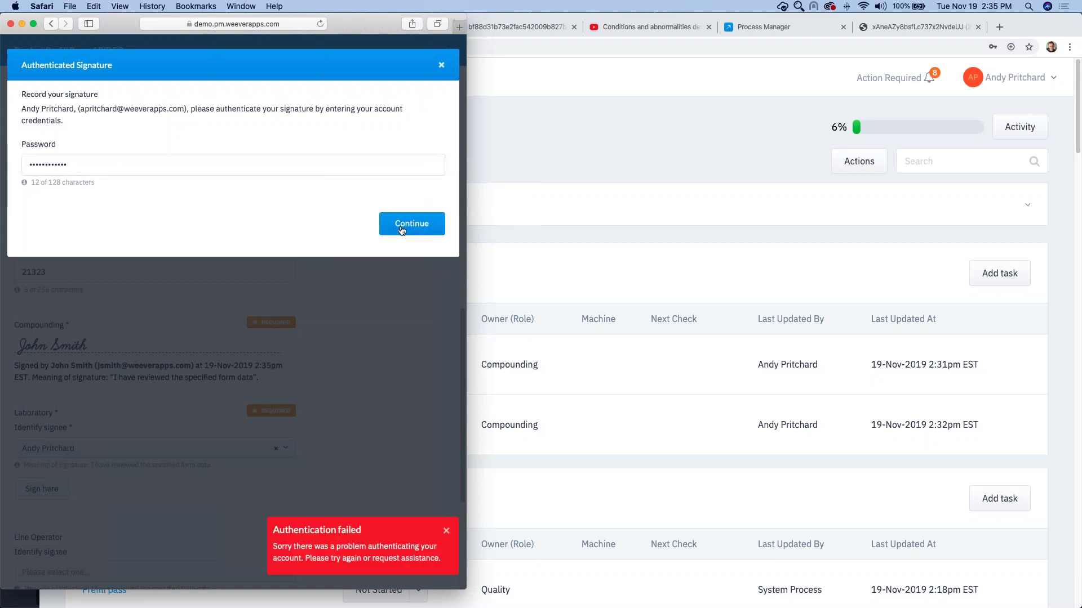
{"action": "double_click", "coordinate": [172, 162]}
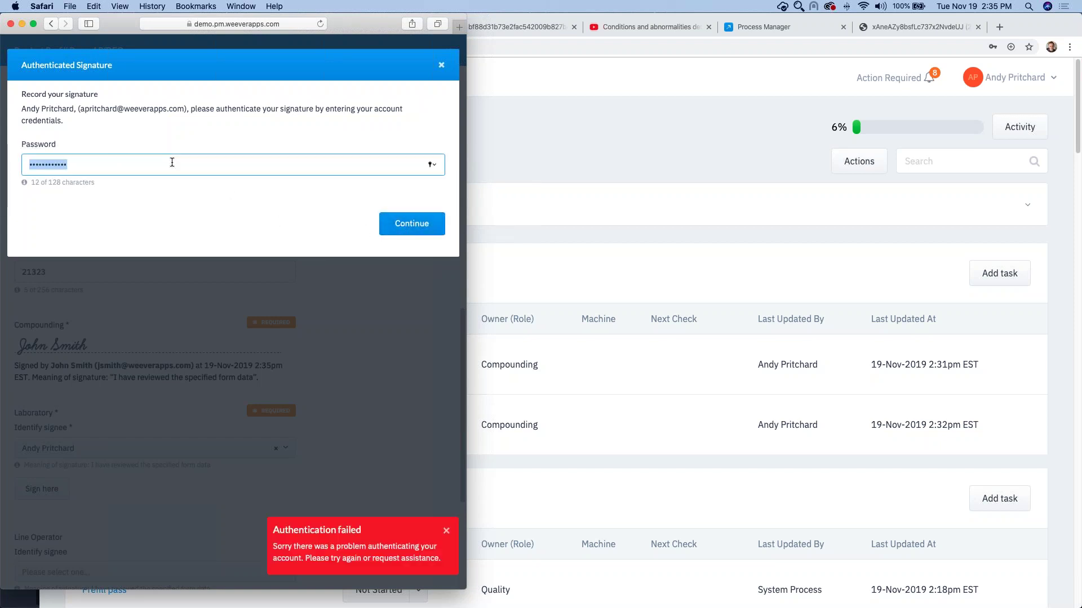
{"action": "type", "text": "•••"}
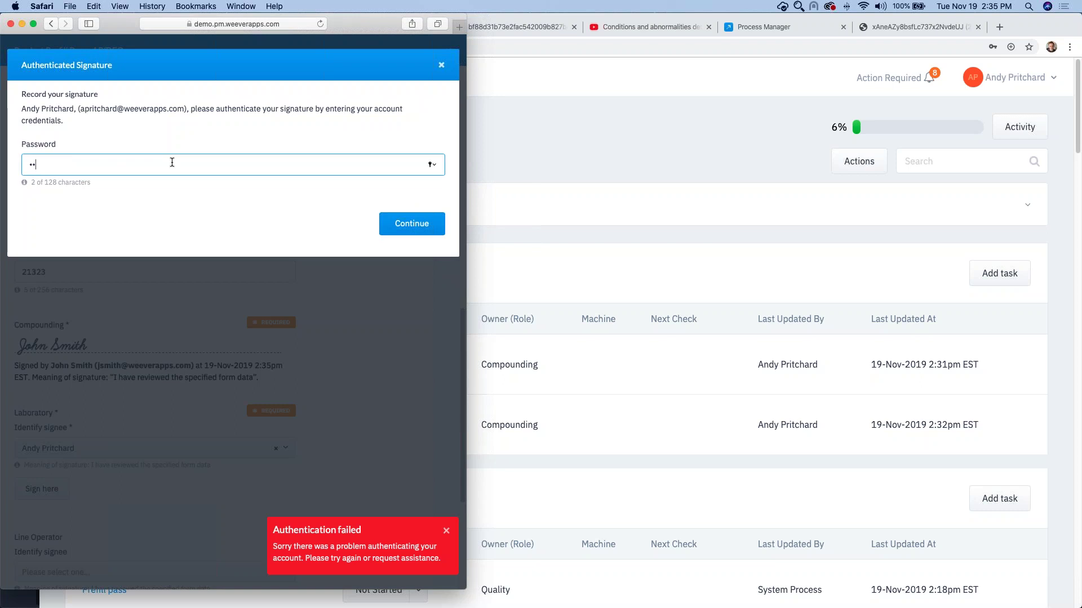
{"action": "type", "text": "•••••••••••"}
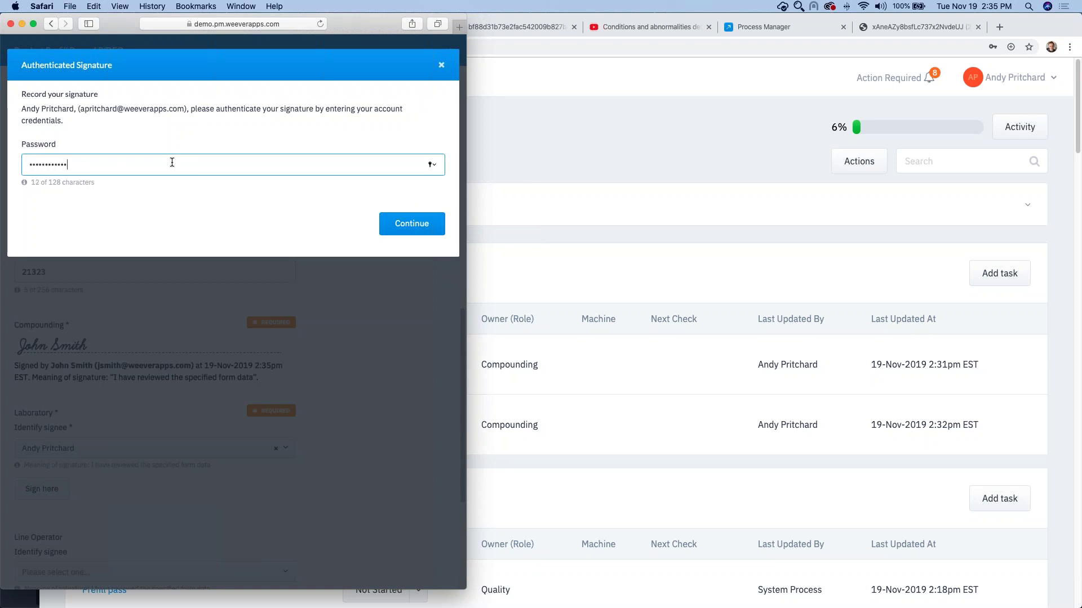
{"action": "left_click", "coordinate": [397, 226]}
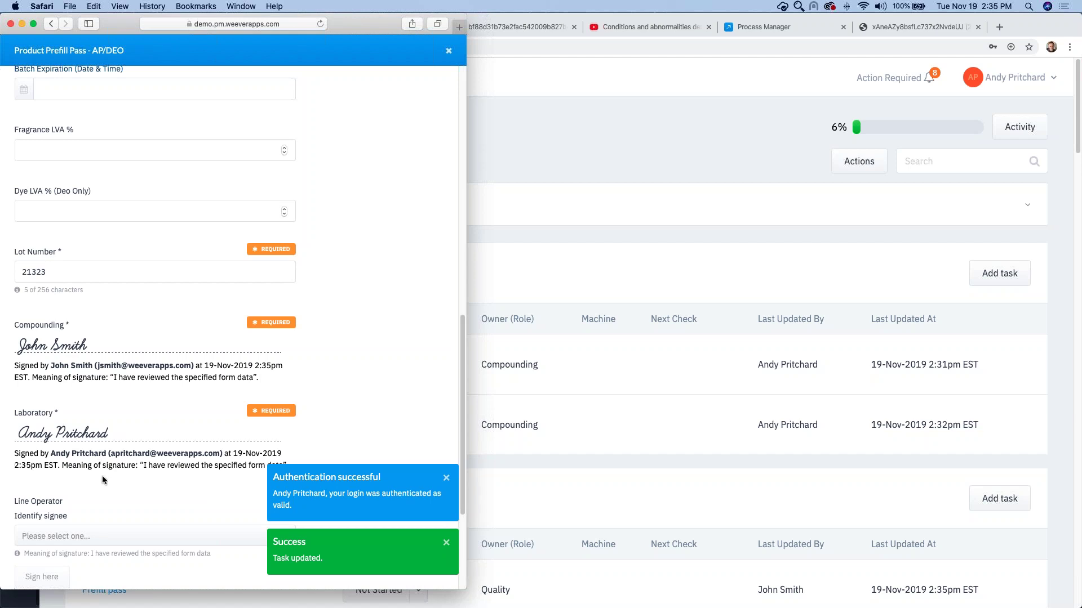
{"action": "scroll", "coordinate": [127, 474], "scroll_direction": "down", "scroll_amount": 1}
{"action": "scroll", "coordinate": [126, 472], "scroll_direction": "down", "scroll_amount": 5}
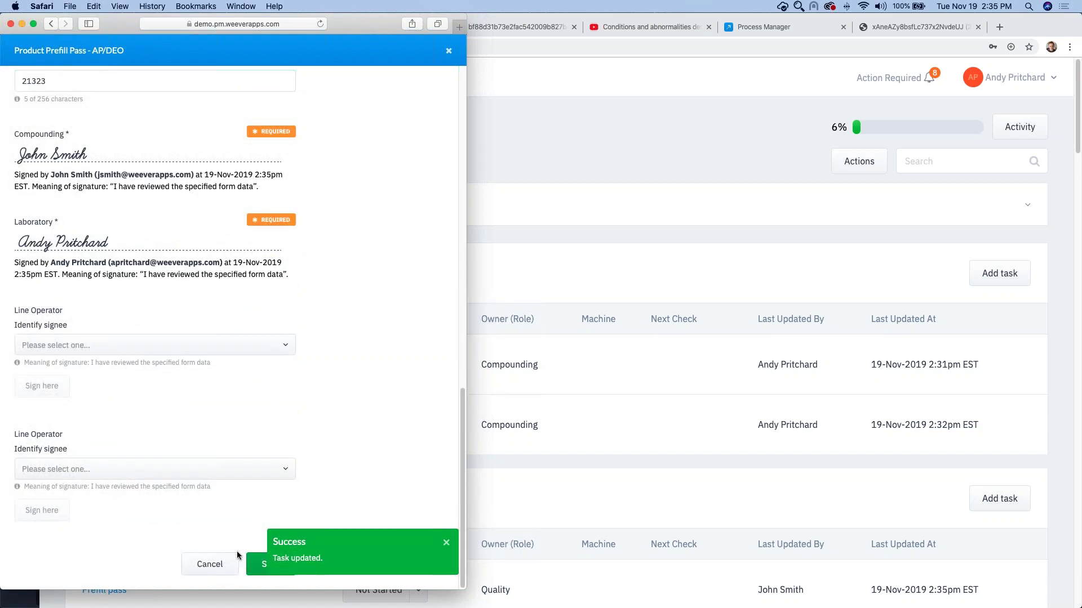
Step: Save the form, mark compounding Prefill pass done, and set Quality's Prefill pass to Done
{"action": "left_click", "coordinate": [255, 565]}
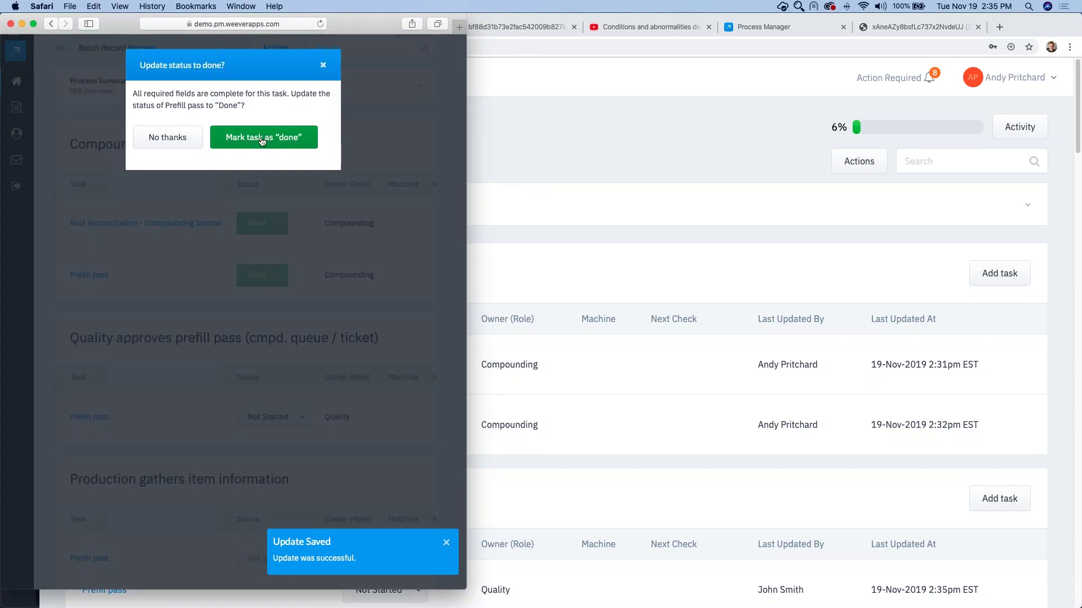
{"action": "left_click", "coordinate": [262, 140]}
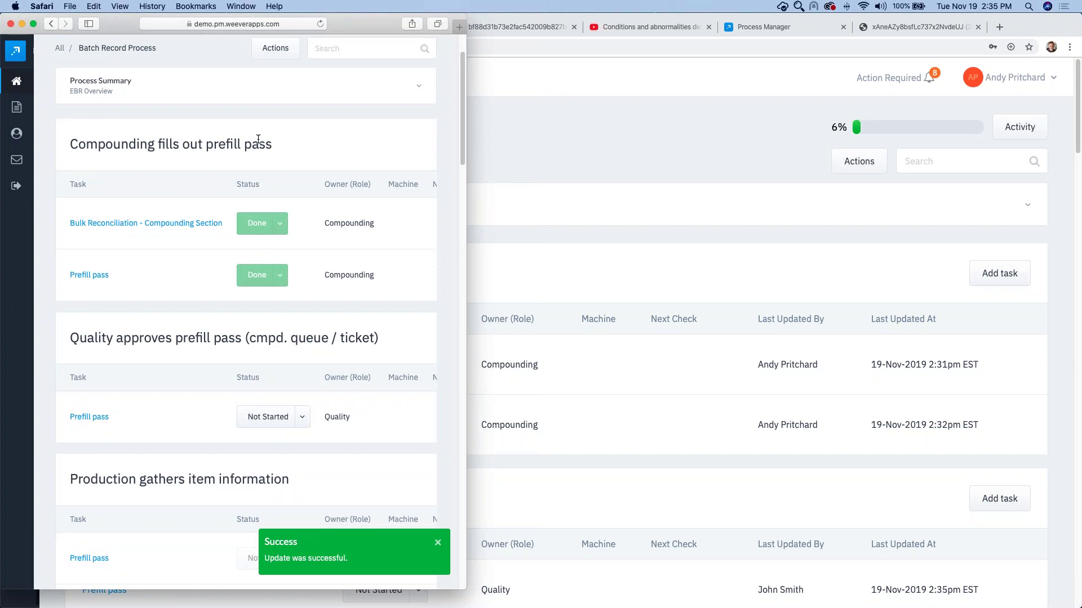
{"action": "left_click", "coordinate": [302, 418]}
{"action": "left_click", "coordinate": [272, 506]}
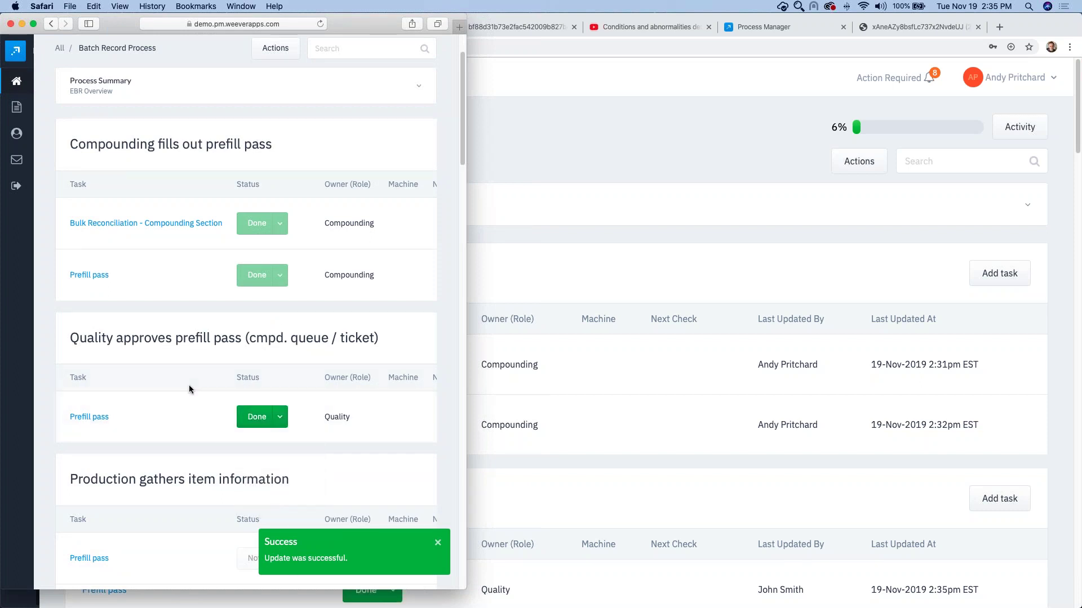
{"action": "left_click", "coordinate": [668, 167]}
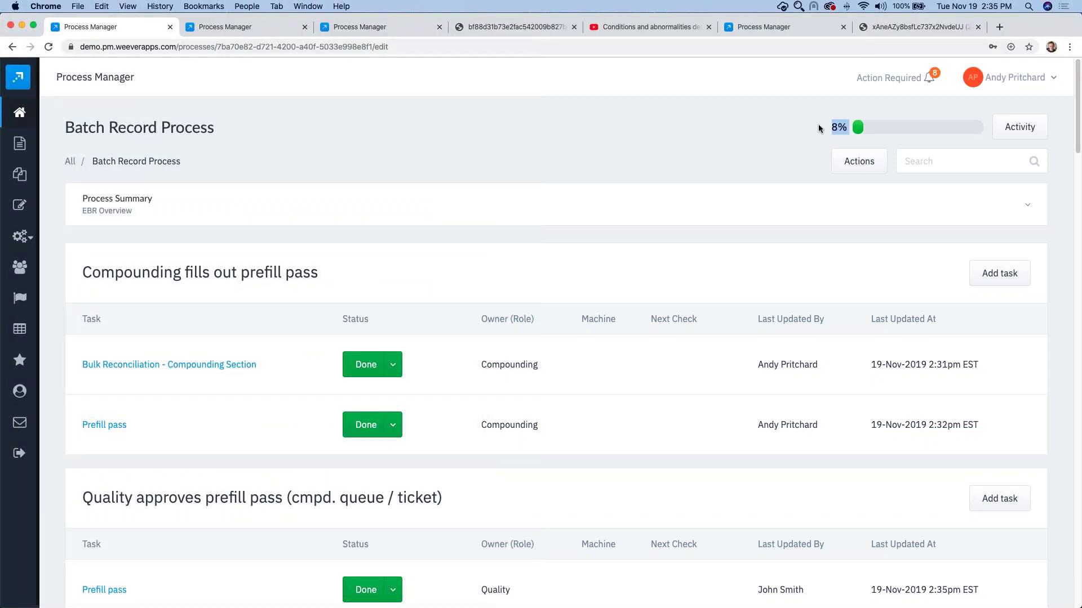
{"action": "left_click", "coordinate": [70, 163]}
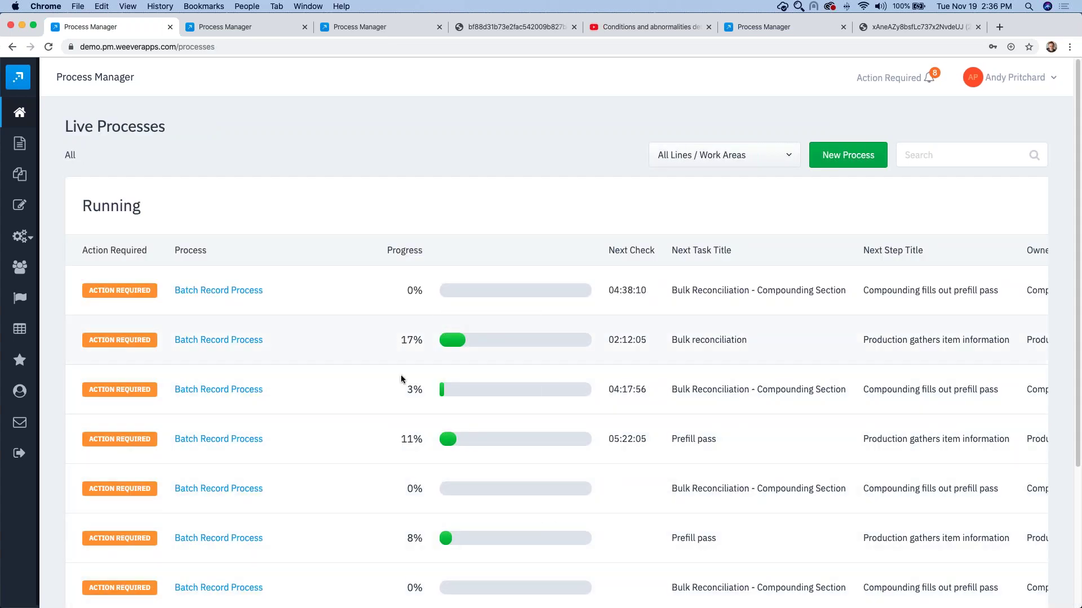
{"action": "left_click", "coordinate": [48, 48]}
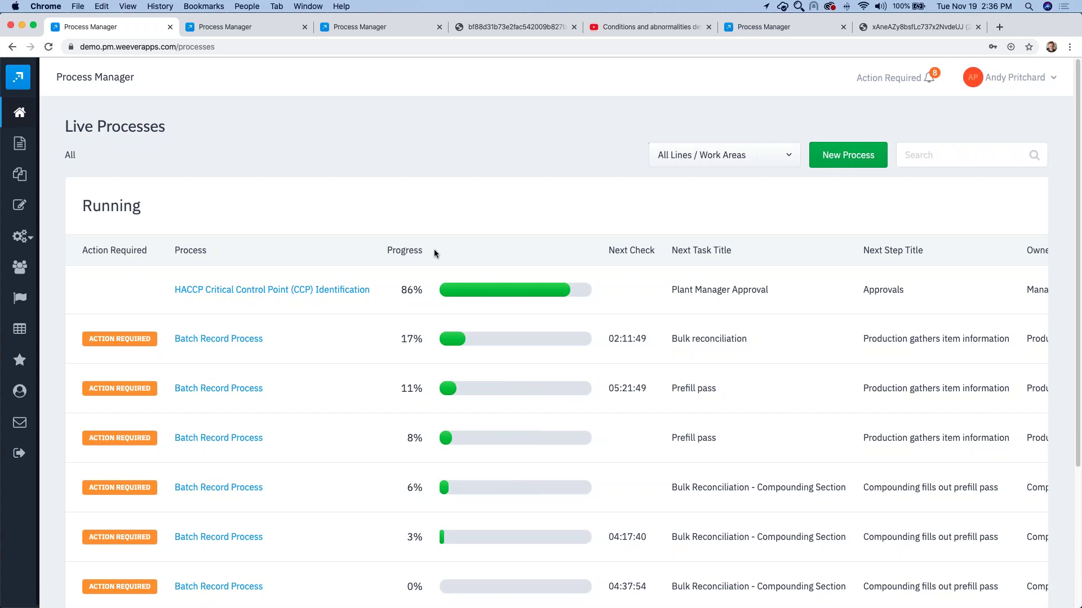
{"action": "left_click", "coordinate": [229, 438]}
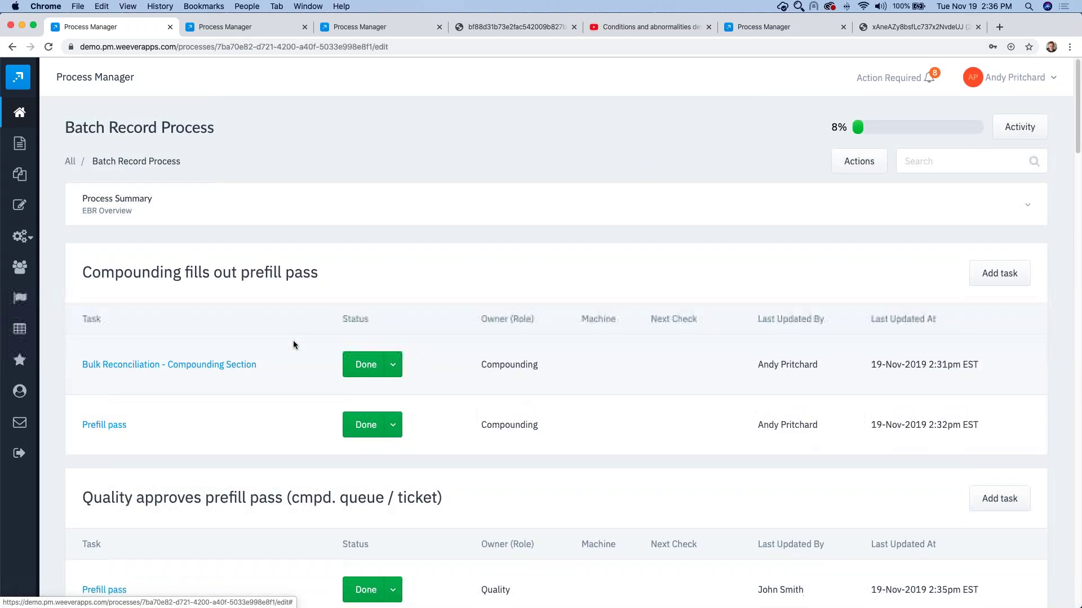
Step: Under Production Runs, change Label Verification's status to In Progress
{"action": "scroll", "coordinate": [293, 341], "scroll_direction": "down", "scroll_amount": 20}
{"action": "scroll", "coordinate": [291, 344], "scroll_direction": "down", "scroll_amount": 1}
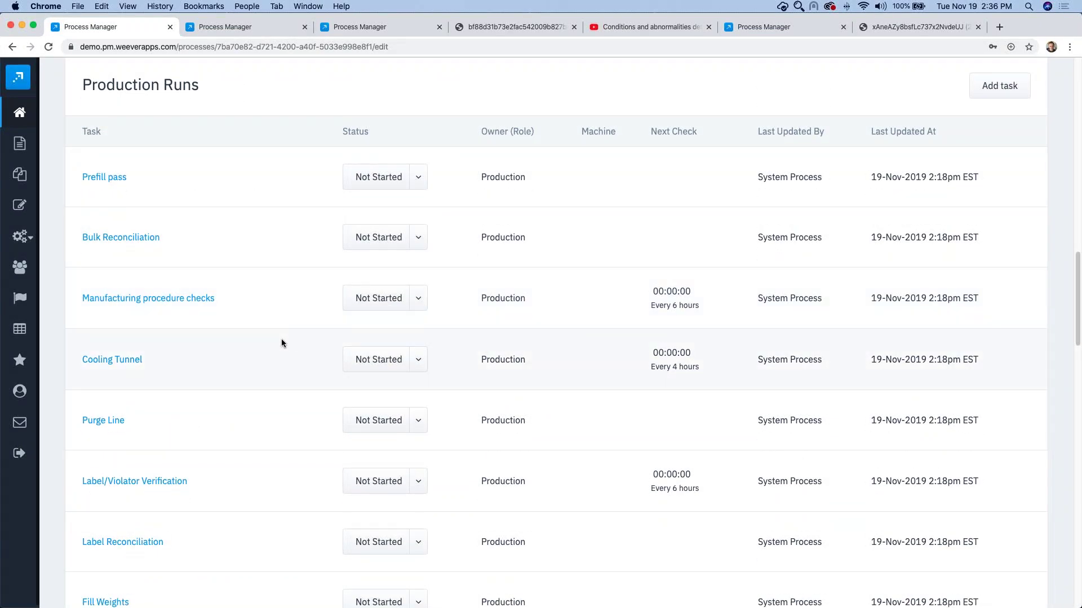
{"action": "scroll", "coordinate": [282, 340], "scroll_direction": "down", "scroll_amount": 5}
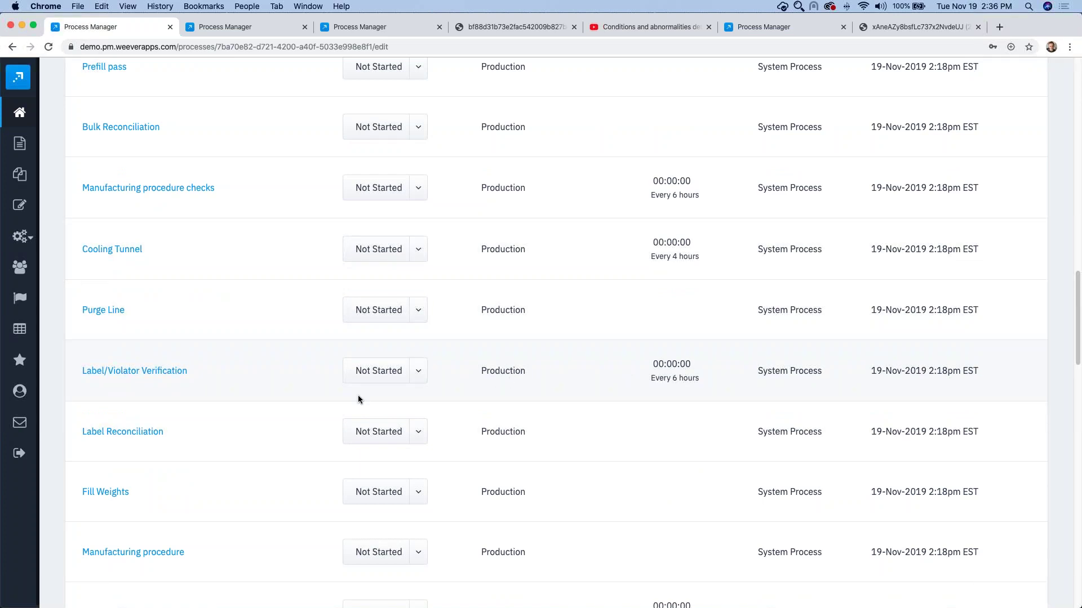
{"action": "scroll", "coordinate": [290, 409], "scroll_direction": "down", "scroll_amount": 10}
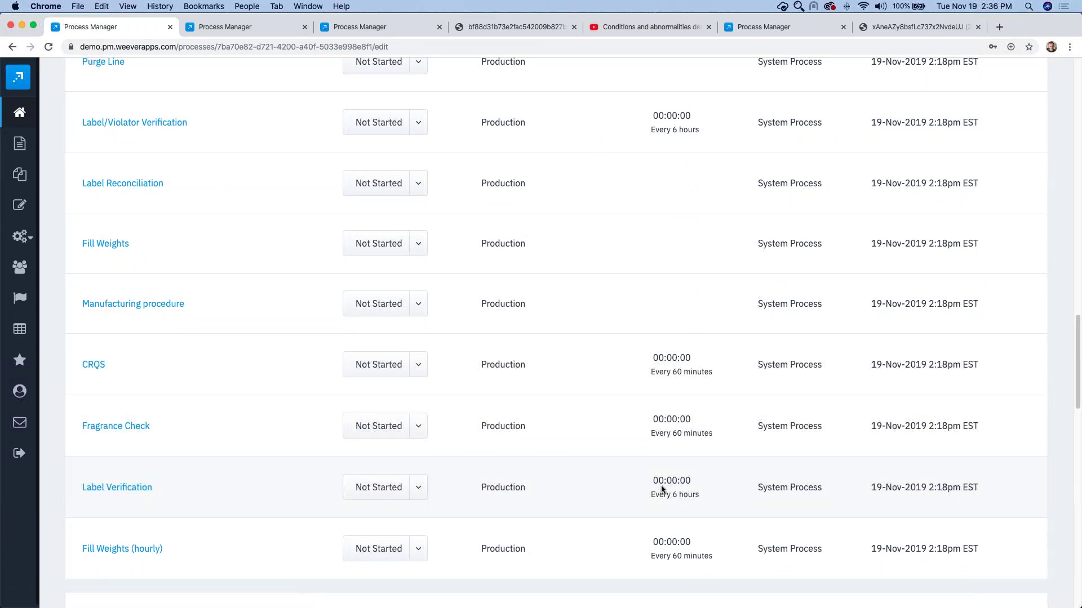
{"action": "left_click", "coordinate": [415, 491]}
{"action": "left_click", "coordinate": [366, 542]}
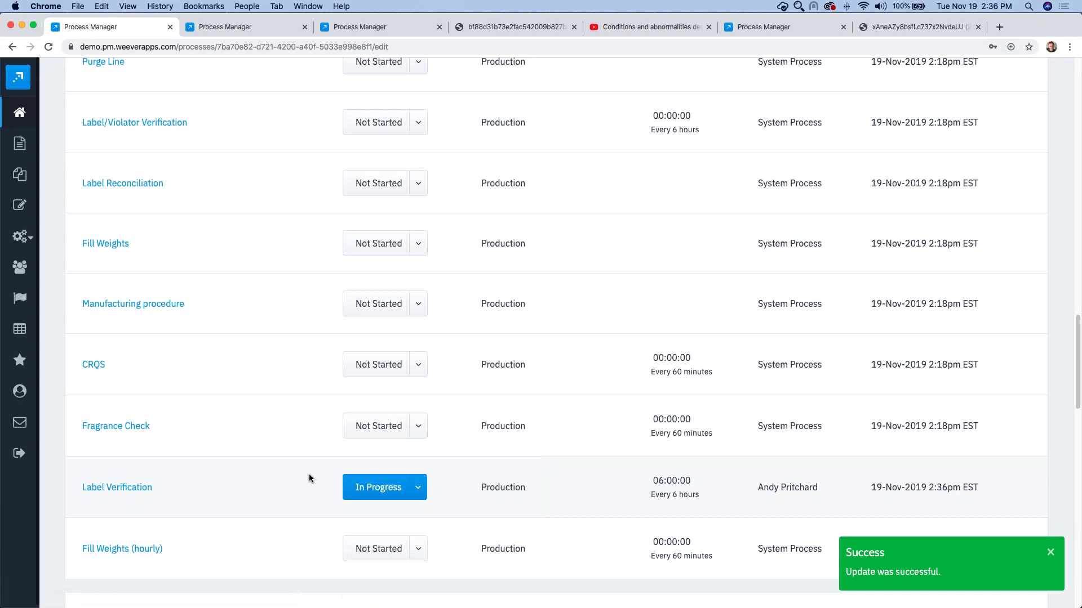
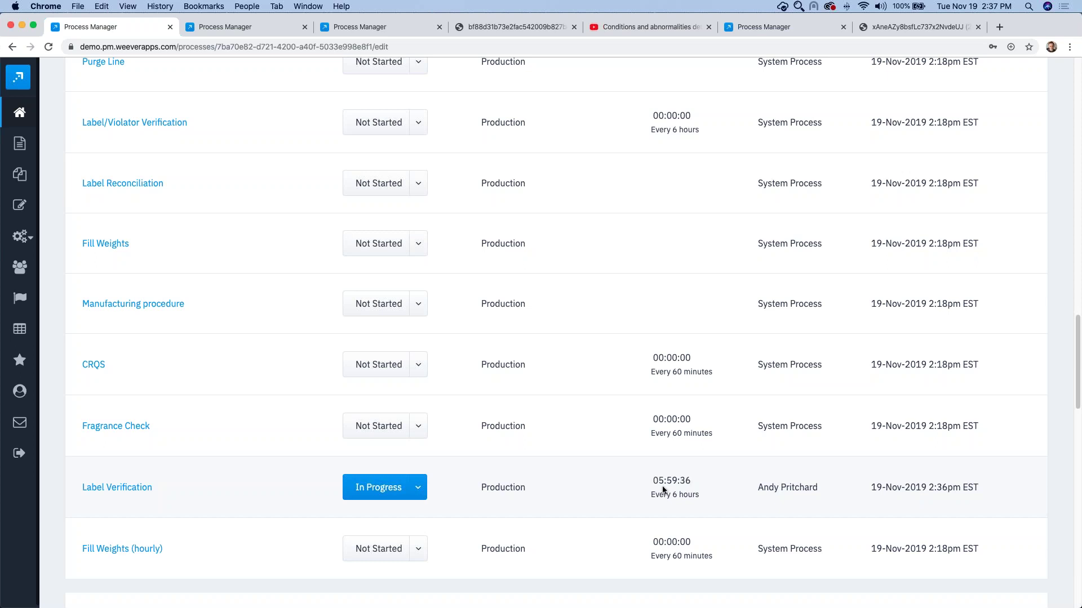
Step: Open the Label Verification check, choose Shift 2 and upload the label photo
{"action": "left_click", "coordinate": [113, 488]}
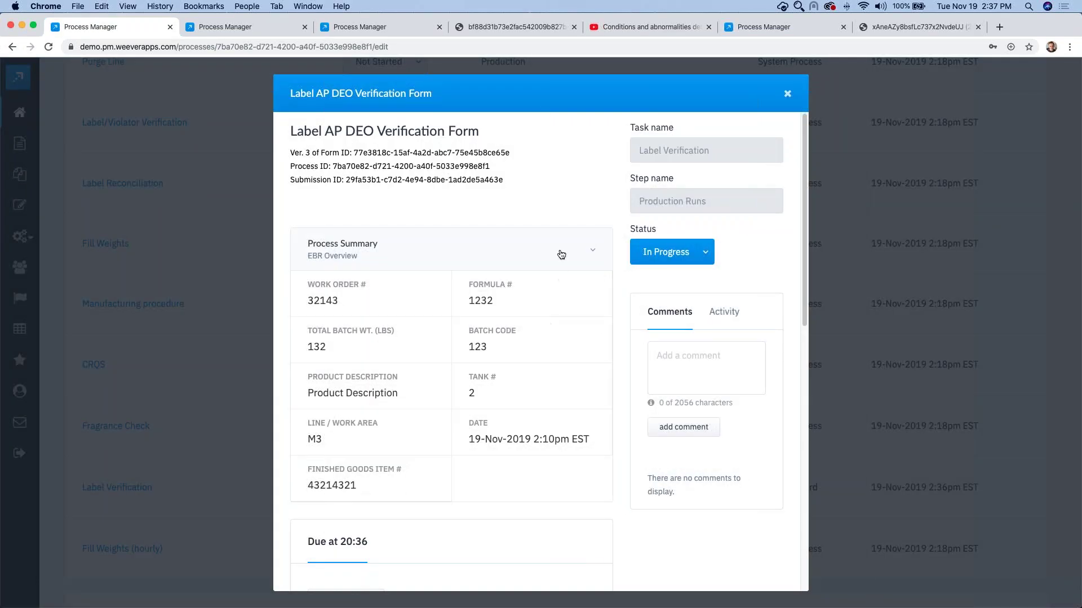
{"action": "left_click", "coordinate": [560, 251]}
{"action": "scroll", "coordinate": [439, 406], "scroll_direction": "down", "scroll_amount": 1}
{"action": "left_click", "coordinate": [417, 412]}
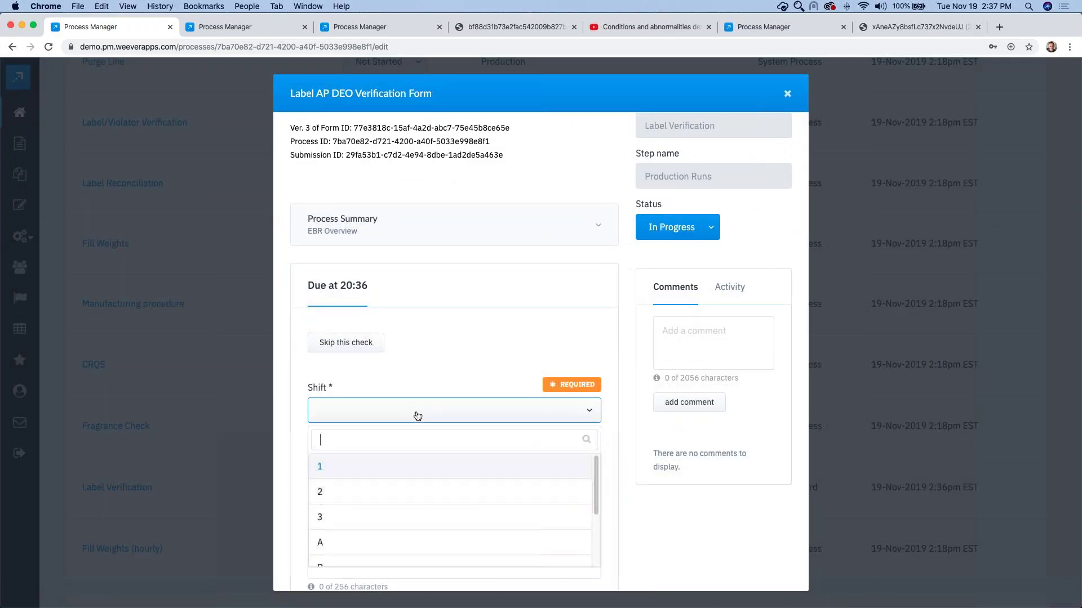
{"action": "left_click", "coordinate": [343, 493]}
{"action": "scroll", "coordinate": [356, 444], "scroll_direction": "down", "scroll_amount": 2}
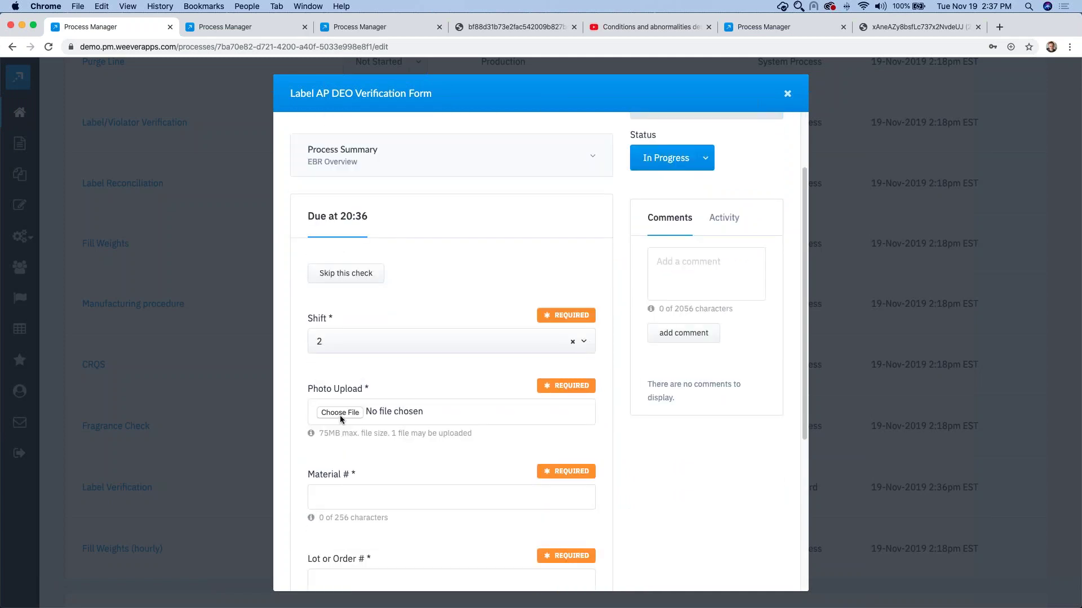
{"action": "left_click", "coordinate": [340, 413]}
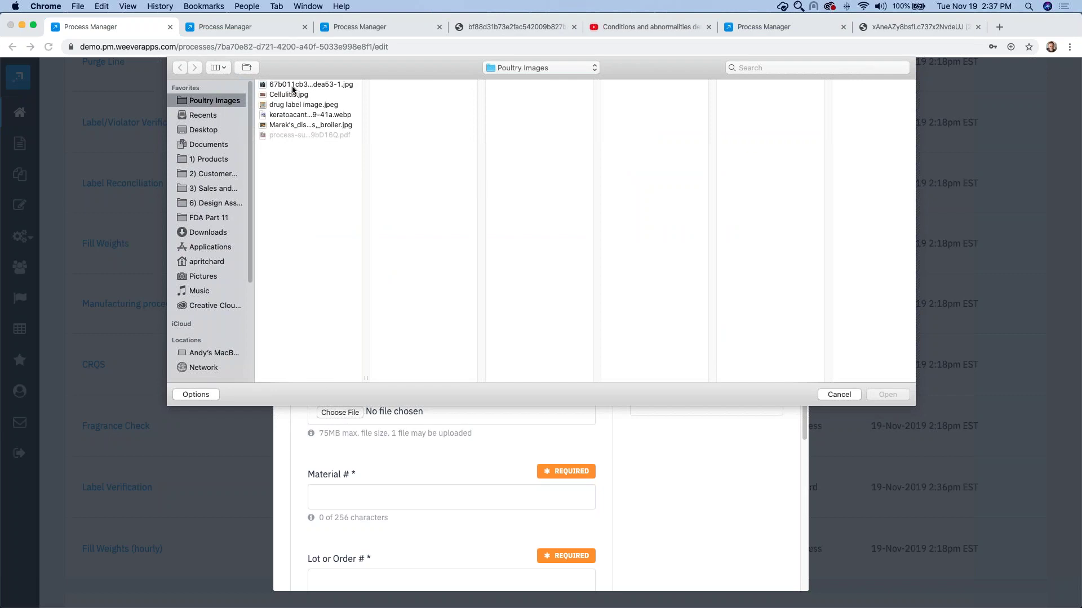
{"action": "left_click", "coordinate": [295, 85]}
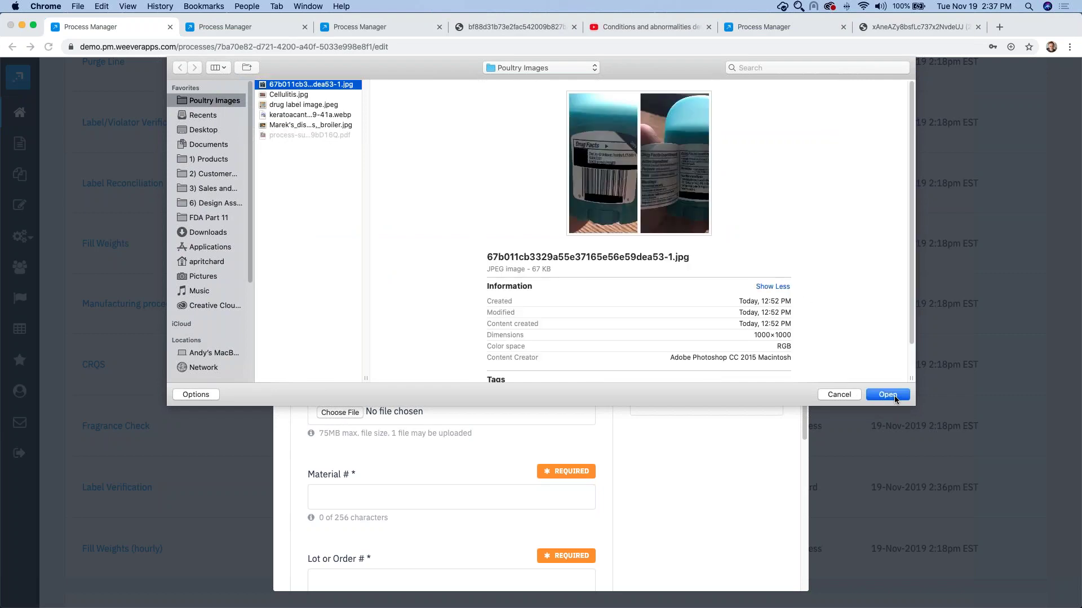
{"action": "left_click", "coordinate": [888, 395]}
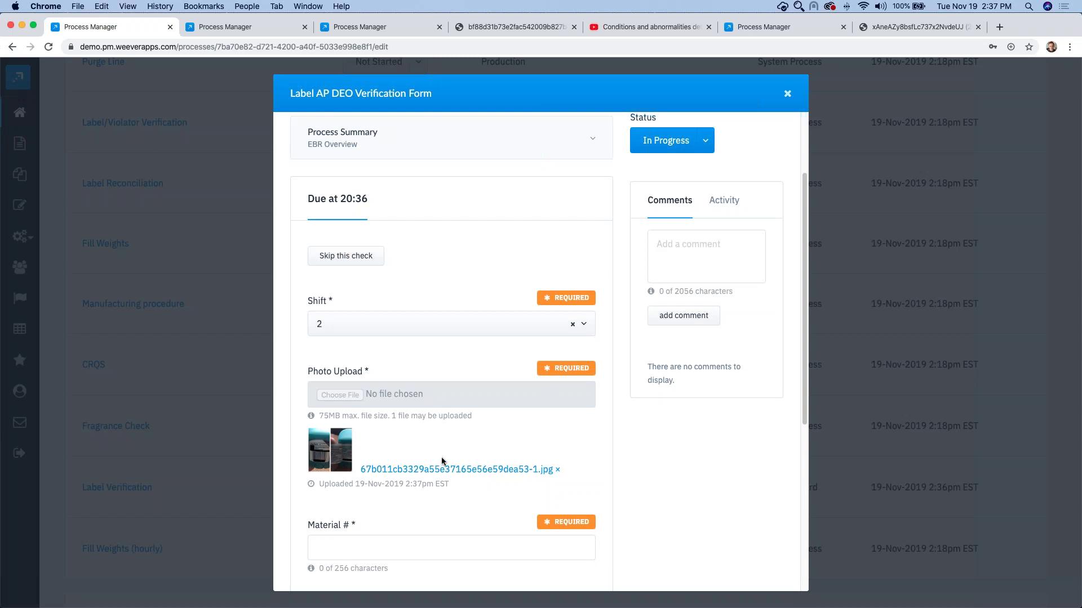
Step: Enter Material # 23432 and Lot # 2343, then save the check
{"action": "scroll", "coordinate": [406, 514], "scroll_direction": "down", "scroll_amount": 1}
{"action": "left_click", "coordinate": [365, 536]}
{"action": "type", "text": "23432"}
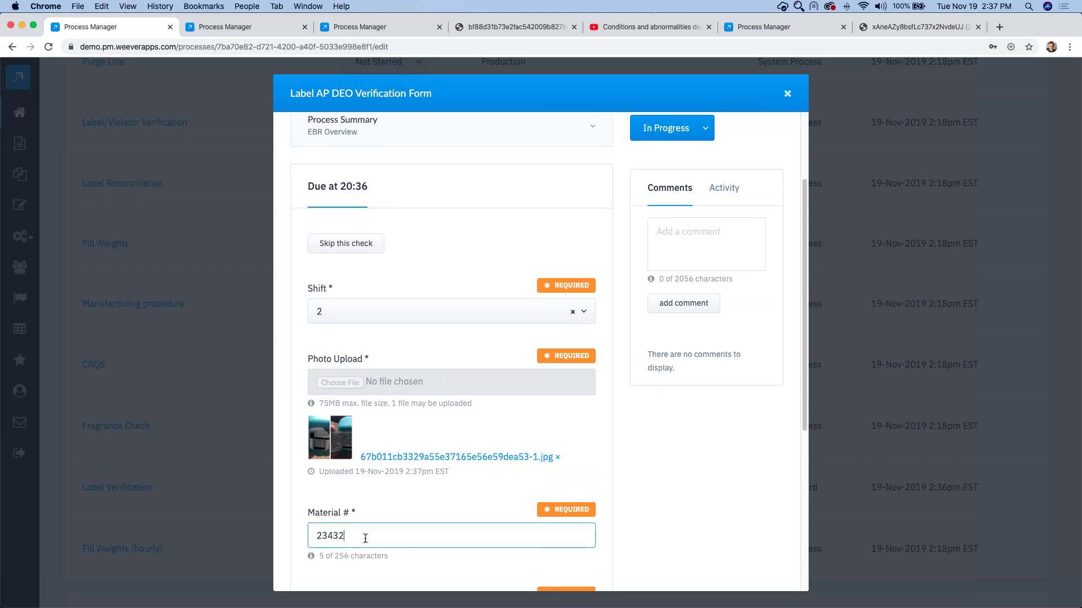
{"action": "scroll", "coordinate": [365, 538], "scroll_direction": "down", "scroll_amount": 5}
{"action": "left_click", "coordinate": [367, 420]}
{"action": "type", "text": "2343"}
{"action": "scroll", "coordinate": [442, 454], "scroll_direction": "down", "scroll_amount": 2}
{"action": "left_click", "coordinate": [565, 556]}
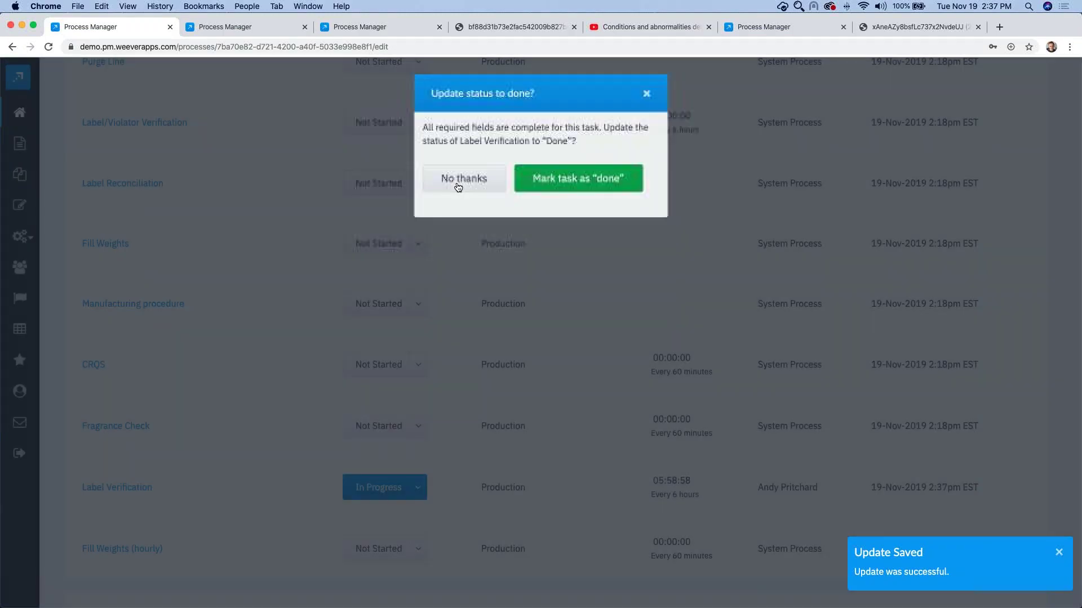
Step: Decline marking it done and set the Quality stage's Label Verification task to In Progress
{"action": "left_click", "coordinate": [458, 180]}
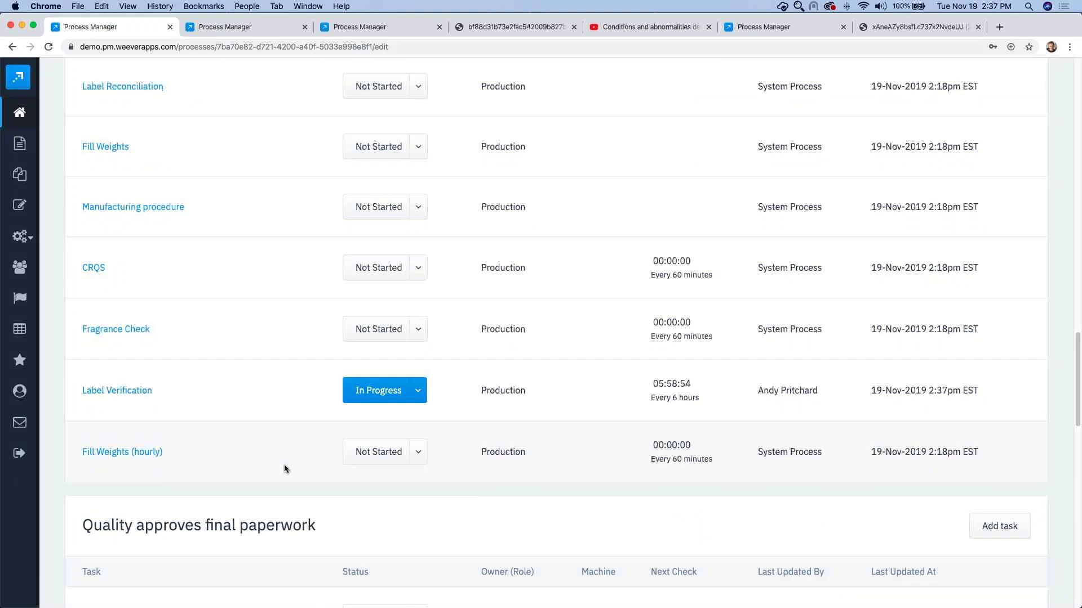
{"action": "scroll", "coordinate": [590, 286], "scroll_direction": "down", "scroll_amount": 2}
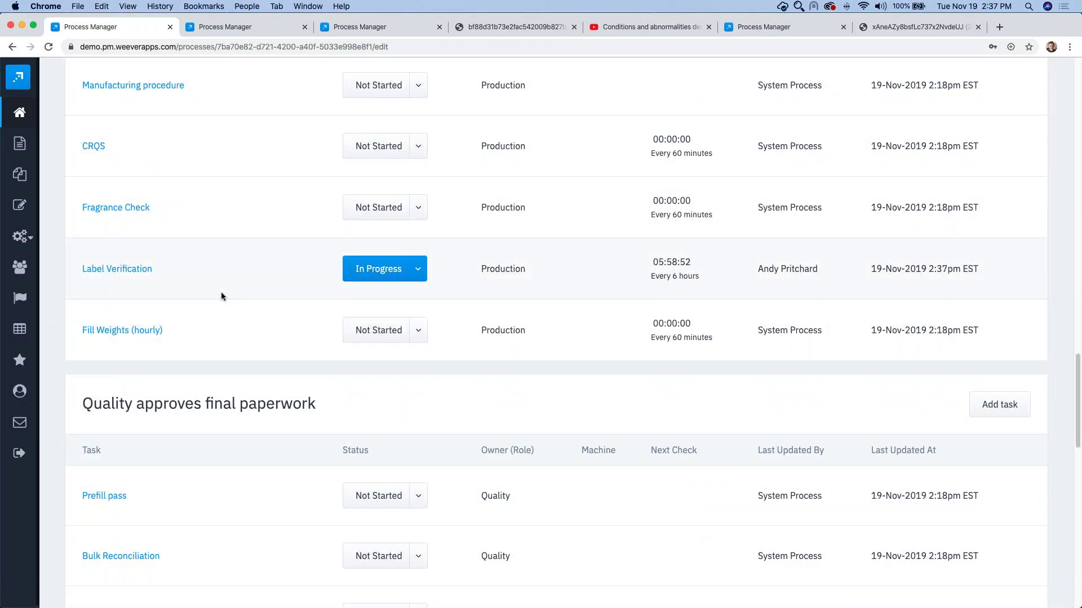
{"action": "scroll", "coordinate": [257, 299], "scroll_direction": "down", "scroll_amount": 8}
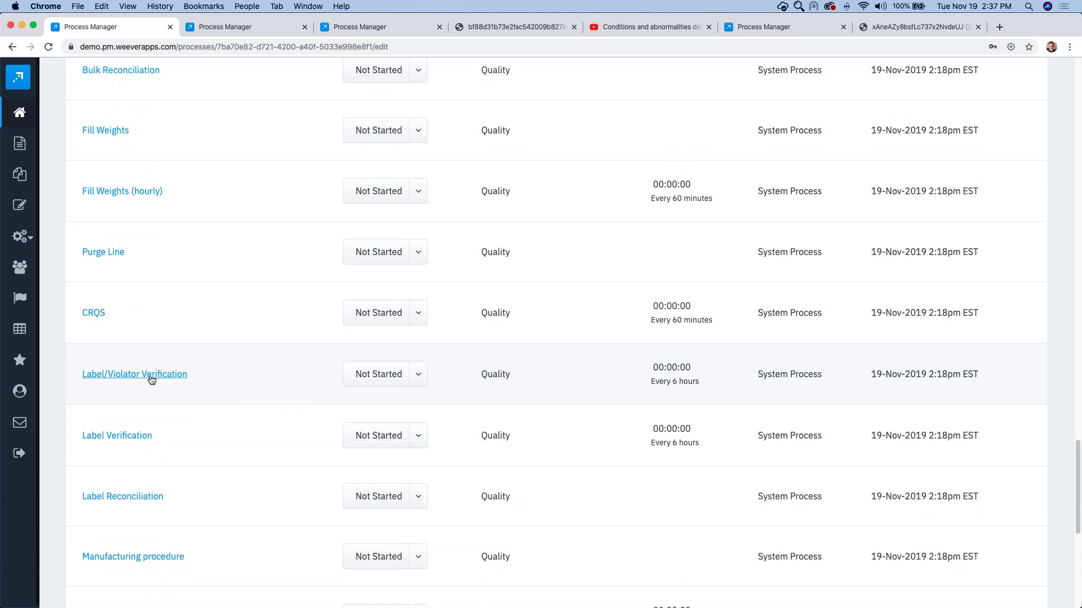
{"action": "scroll", "coordinate": [275, 398], "scroll_direction": "down", "scroll_amount": 3}
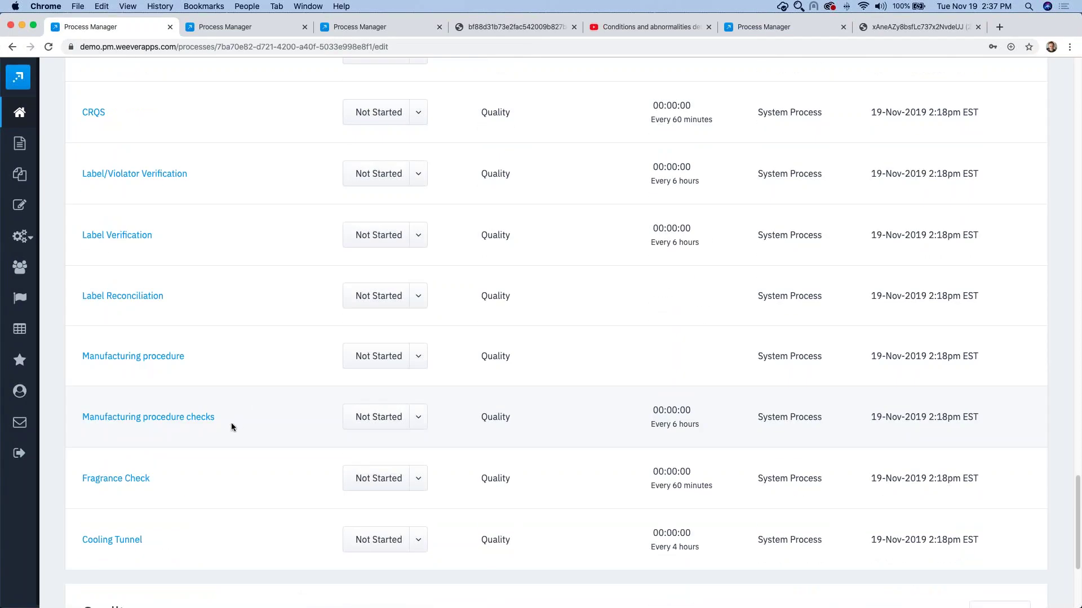
{"action": "scroll", "coordinate": [197, 267], "scroll_direction": "up", "scroll_amount": 1}
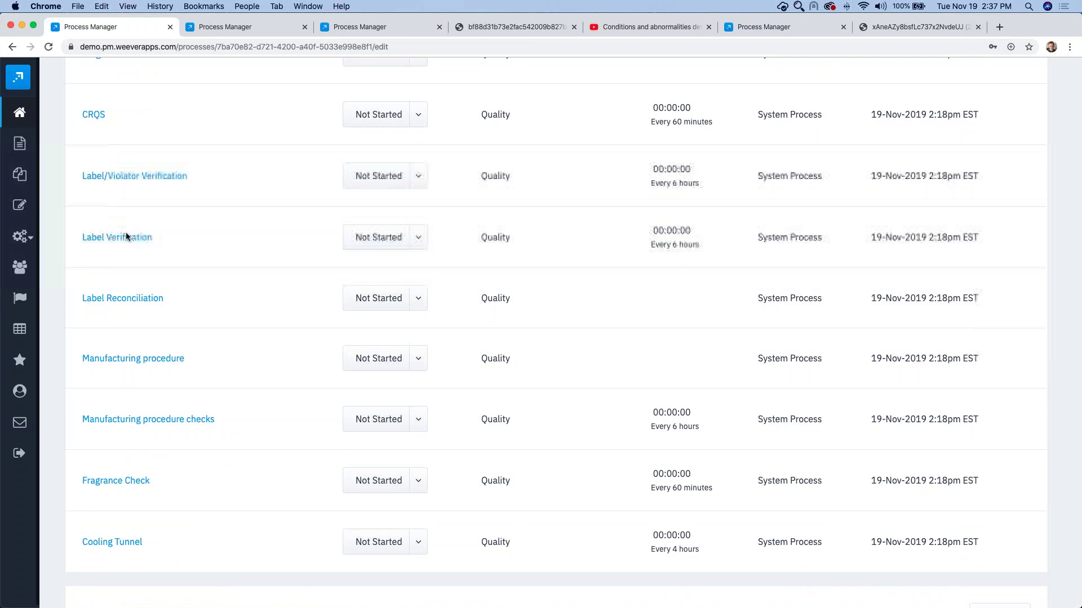
{"action": "left_click", "coordinate": [127, 234]}
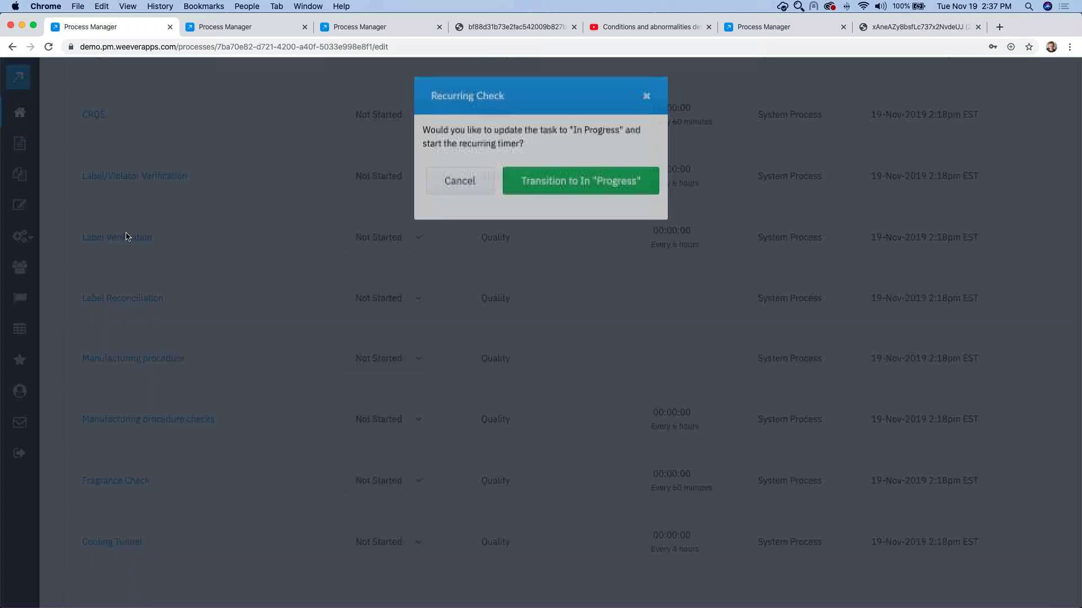
{"action": "left_click", "coordinate": [562, 178]}
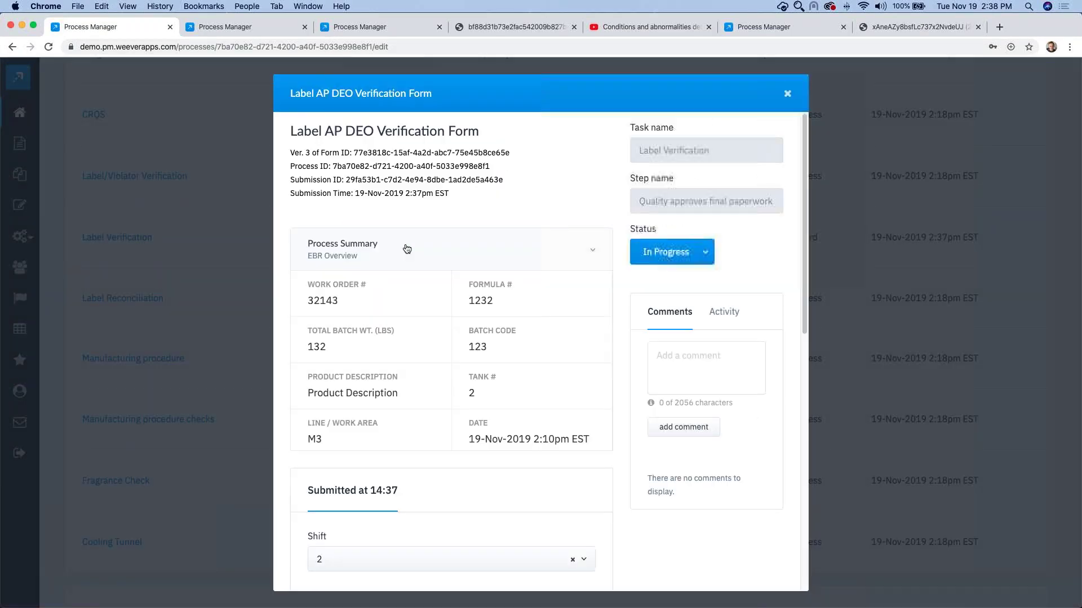
Step: Choose the reviewer as signee and record a password-authenticated quality review signature
{"action": "left_click", "coordinate": [407, 249]}
{"action": "scroll", "coordinate": [415, 322], "scroll_direction": "down", "scroll_amount": 1}
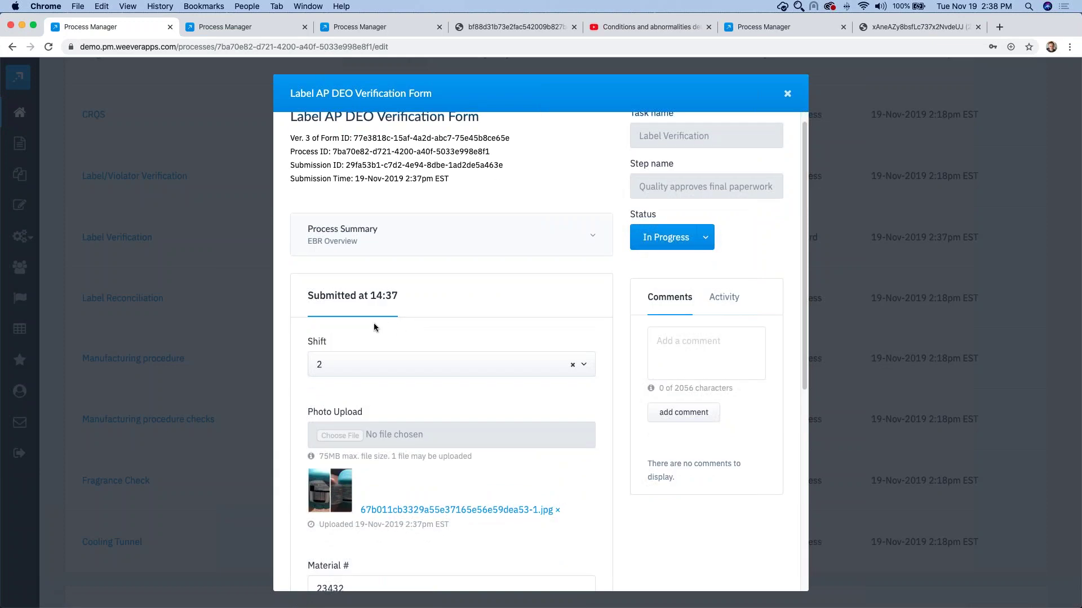
{"action": "scroll", "coordinate": [338, 349], "scroll_direction": "down", "scroll_amount": 3}
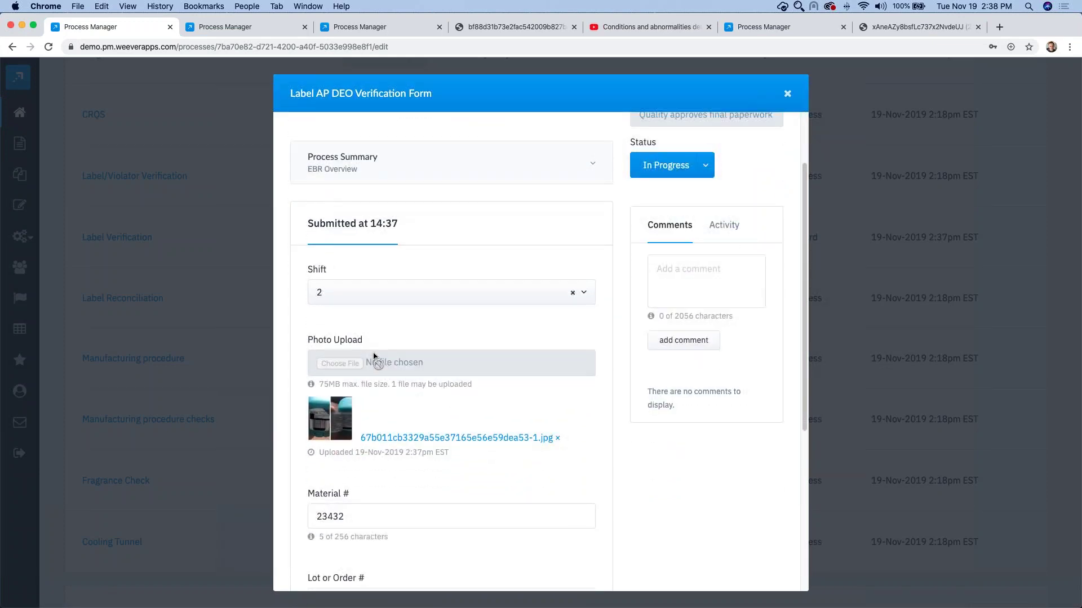
{"action": "scroll", "coordinate": [396, 351], "scroll_direction": "down", "scroll_amount": 1}
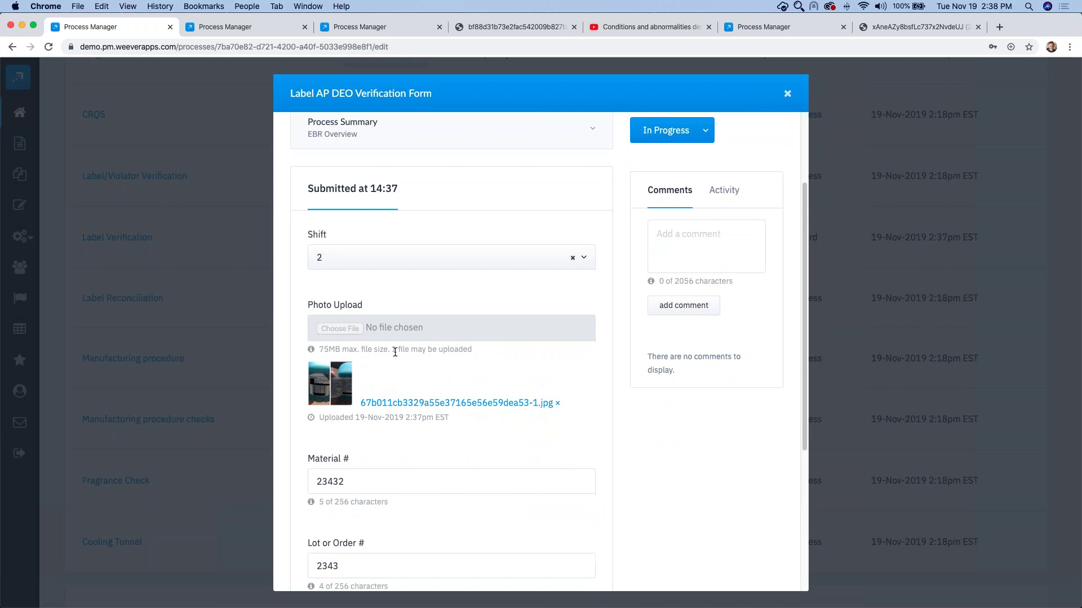
{"action": "scroll", "coordinate": [432, 390], "scroll_direction": "down", "scroll_amount": 5}
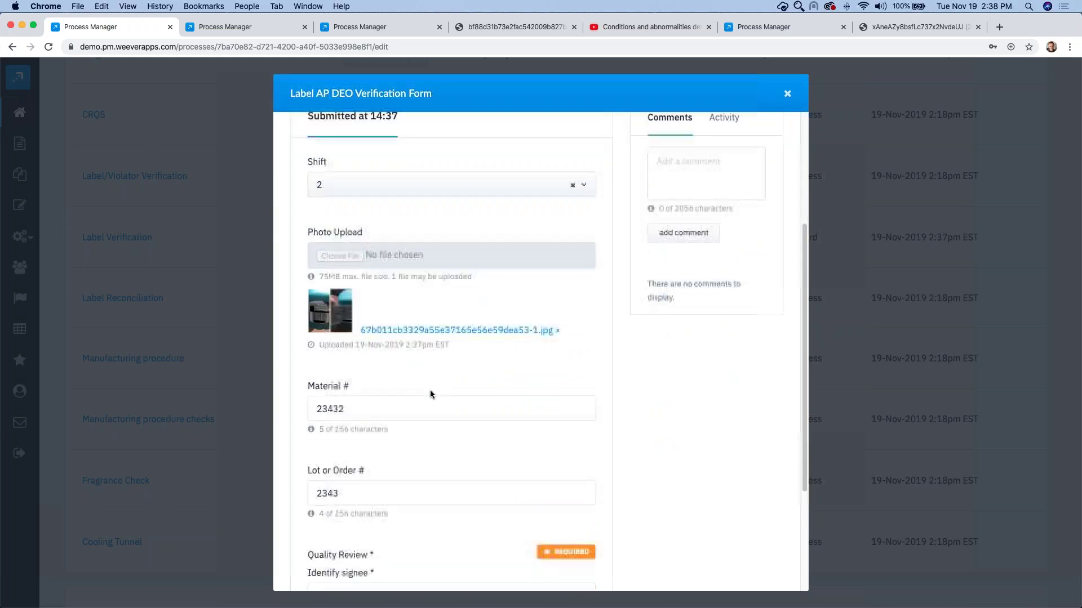
{"action": "left_click", "coordinate": [394, 477]}
{"action": "left_click", "coordinate": [369, 418]}
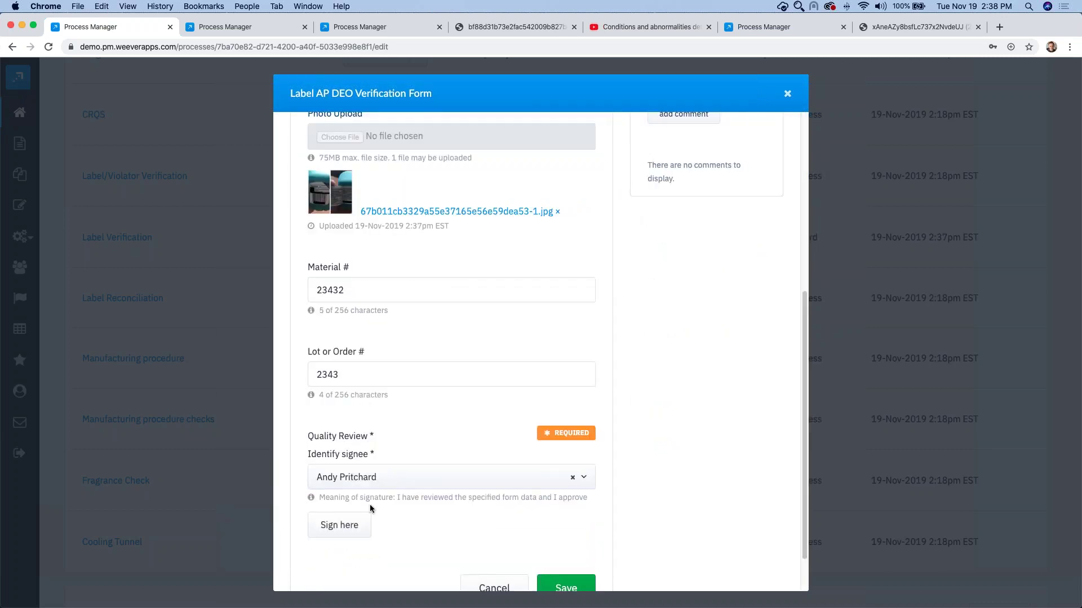
{"action": "left_click", "coordinate": [345, 529]}
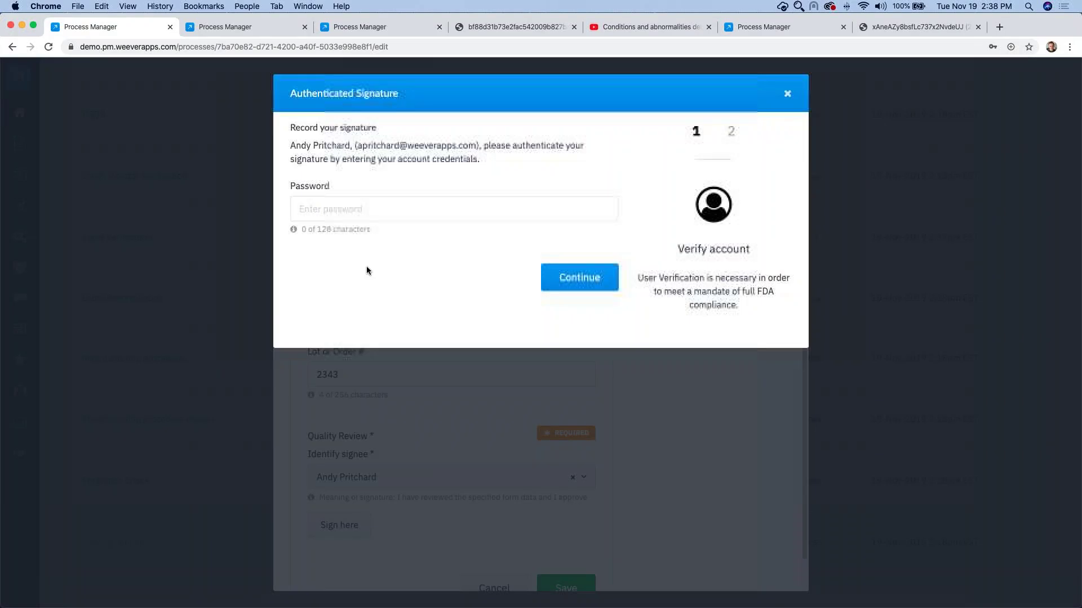
{"action": "left_click", "coordinate": [355, 206]}
{"action": "left_click", "coordinate": [361, 236]}
{"action": "key", "text": "Return"}
{"action": "left_click", "coordinate": [554, 552]}
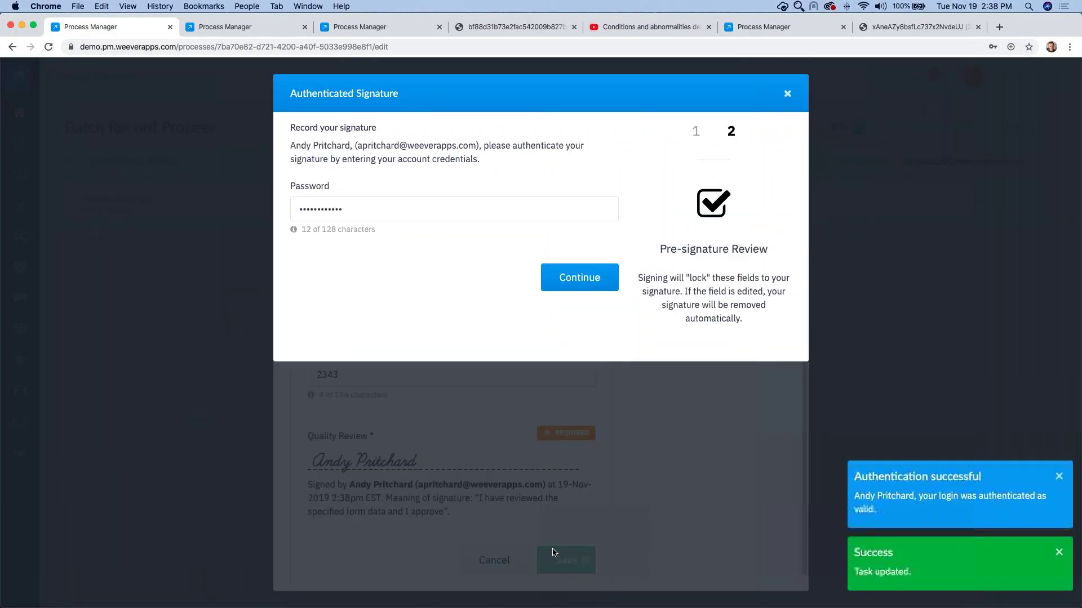
Step: Save the signed Label Verification form
{"action": "scroll", "coordinate": [580, 275], "scroll_direction": "up", "scroll_amount": 1}
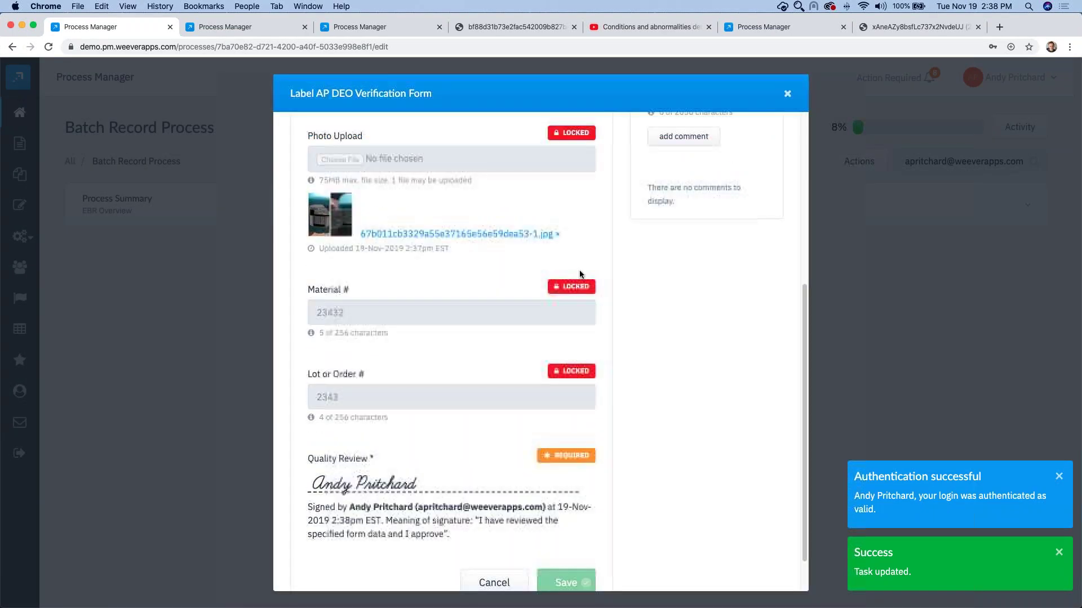
{"action": "scroll", "coordinate": [586, 252], "scroll_direction": "up", "scroll_amount": 2}
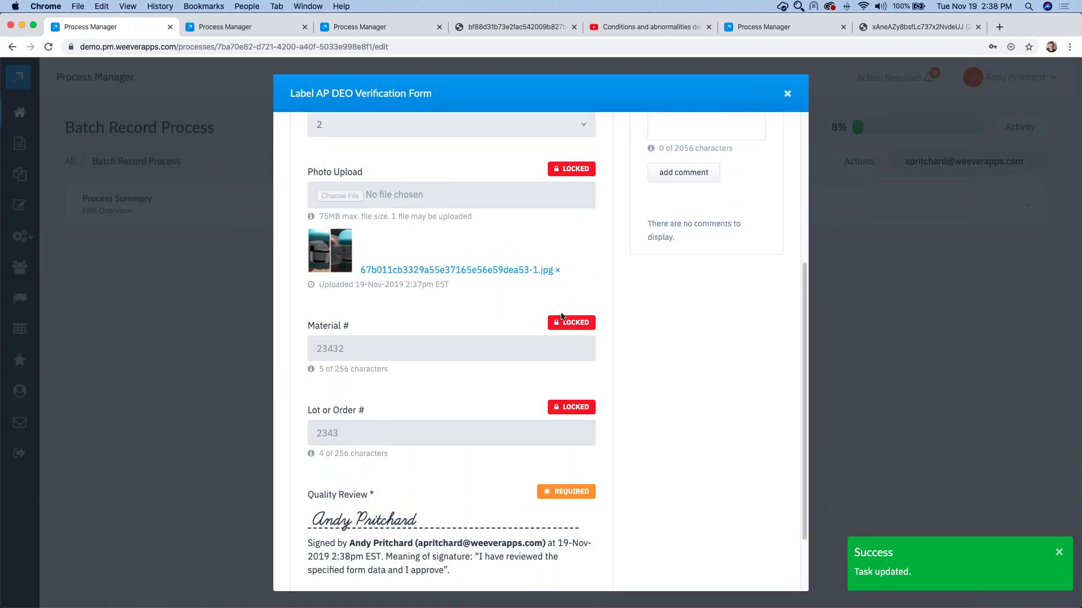
{"action": "scroll", "coordinate": [562, 317], "scroll_direction": "down", "scroll_amount": 2}
{"action": "scroll", "coordinate": [570, 525], "scroll_direction": "down", "scroll_amount": 2}
{"action": "left_click", "coordinate": [570, 526]}
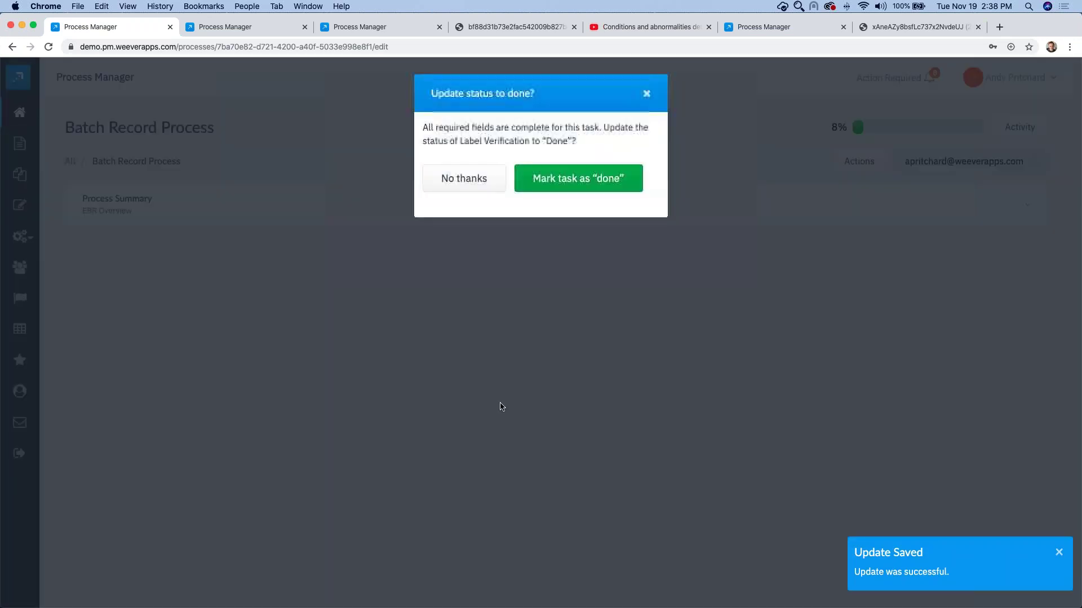
Step: Mark the Quality Label Verification task done, then switch its status back to In Progress
{"action": "left_click", "coordinate": [569, 181]}
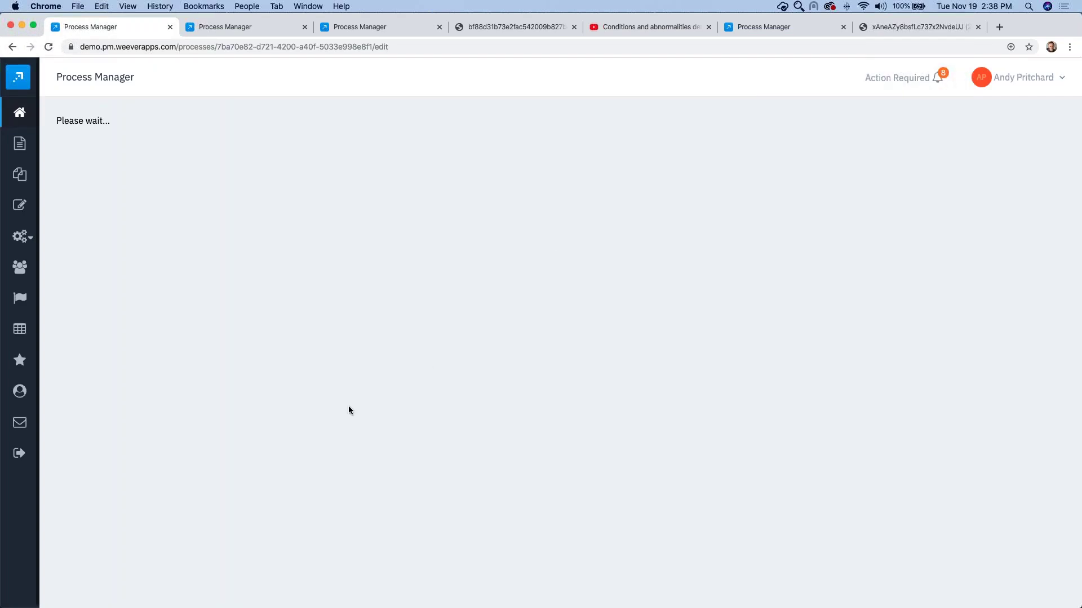
{"action": "scroll", "coordinate": [347, 406], "scroll_direction": "down", "scroll_amount": 20}
{"action": "scroll", "coordinate": [320, 400], "scroll_direction": "down", "scroll_amount": 9}
{"action": "scroll", "coordinate": [319, 403], "scroll_direction": "up", "scroll_amount": 1}
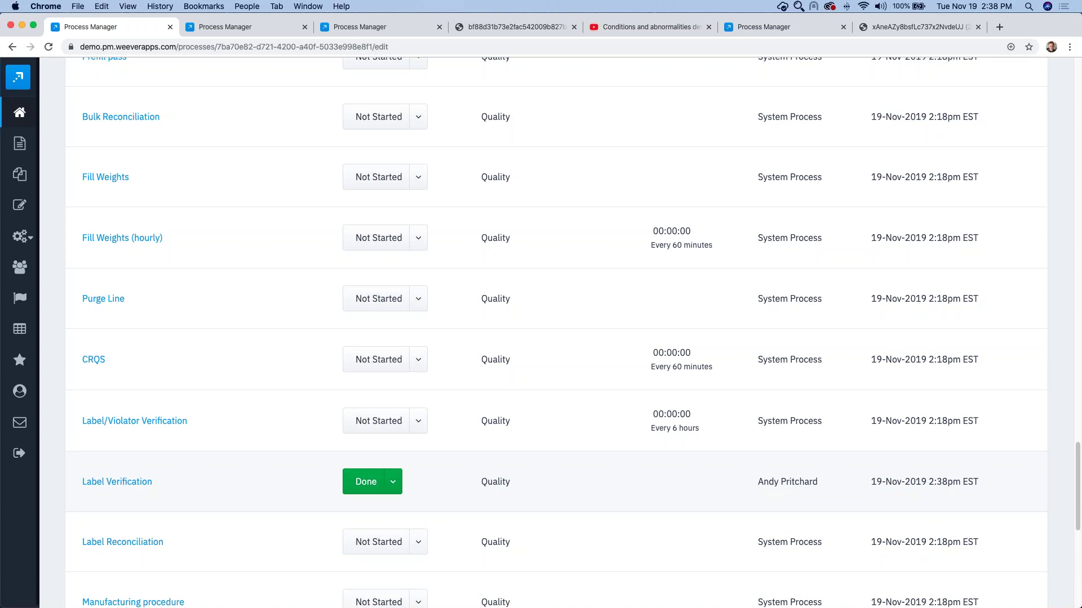
{"action": "left_click", "coordinate": [392, 485]}
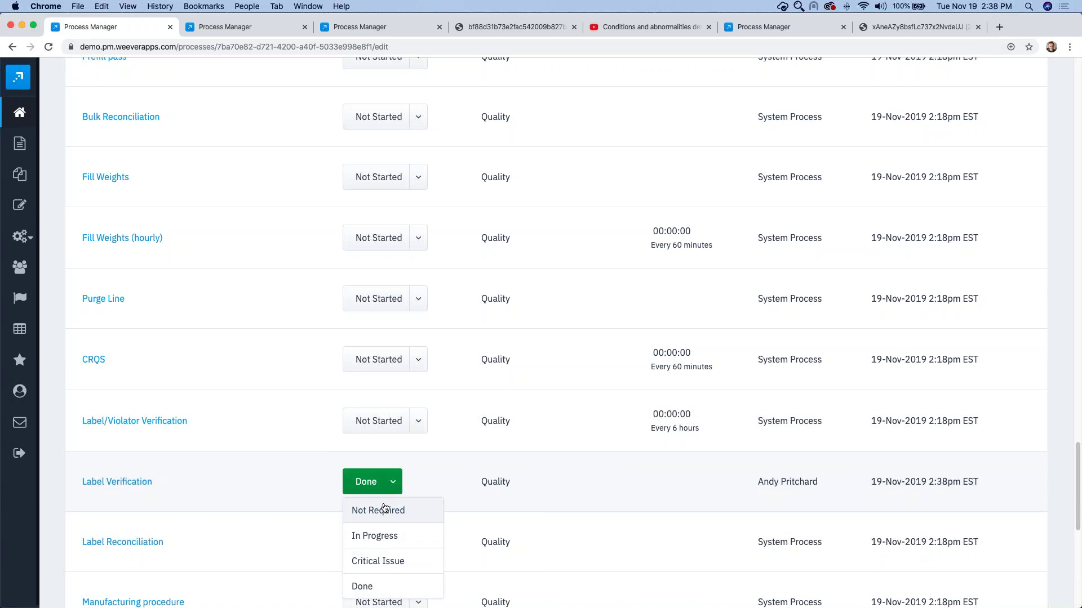
{"action": "left_click", "coordinate": [381, 537]}
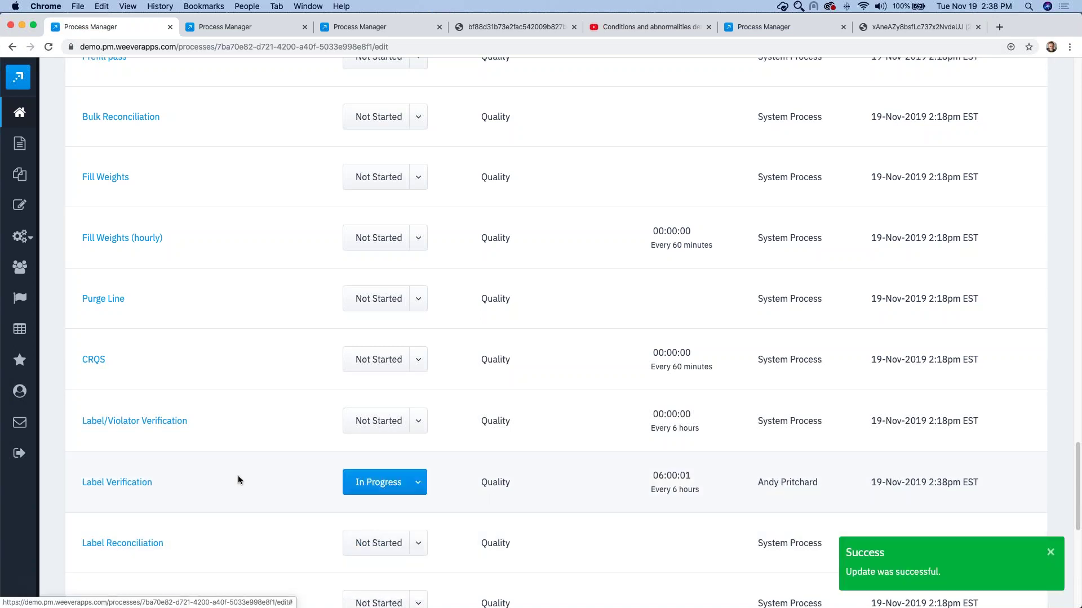
Step: Reopen the Label Verification form, unlock Material # and change it to 23434
{"action": "left_click", "coordinate": [118, 483]}
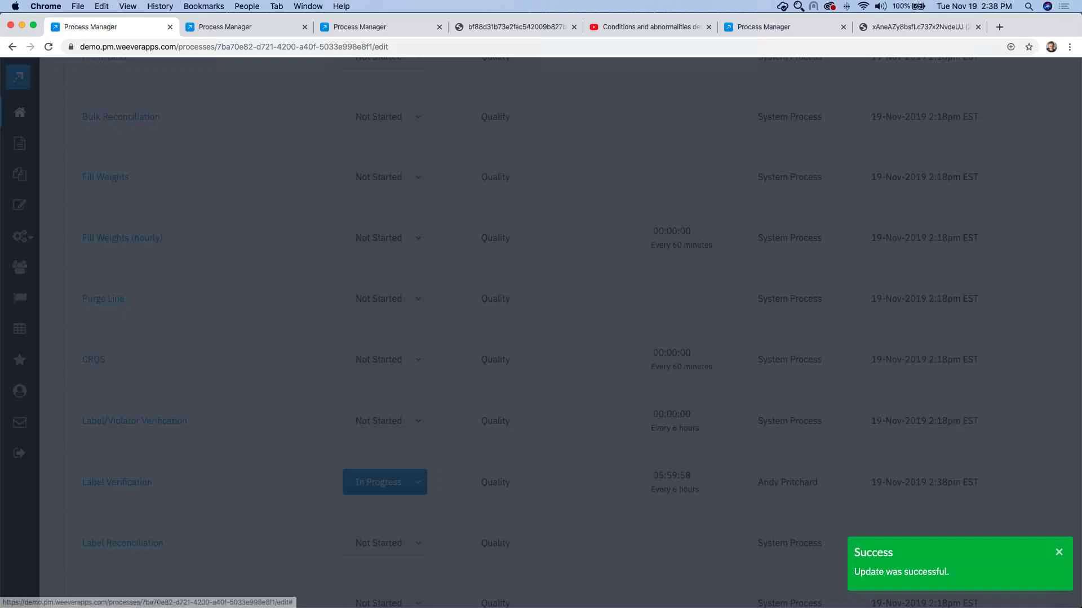
{"action": "scroll", "coordinate": [540, 442], "scroll_direction": "down", "scroll_amount": 5}
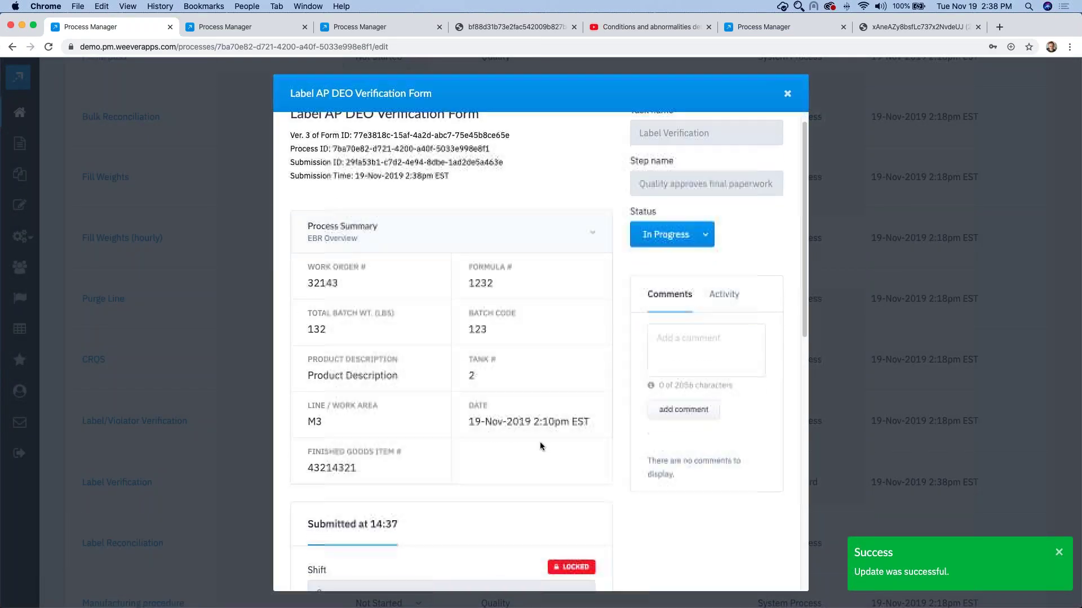
{"action": "left_click", "coordinate": [571, 506]}
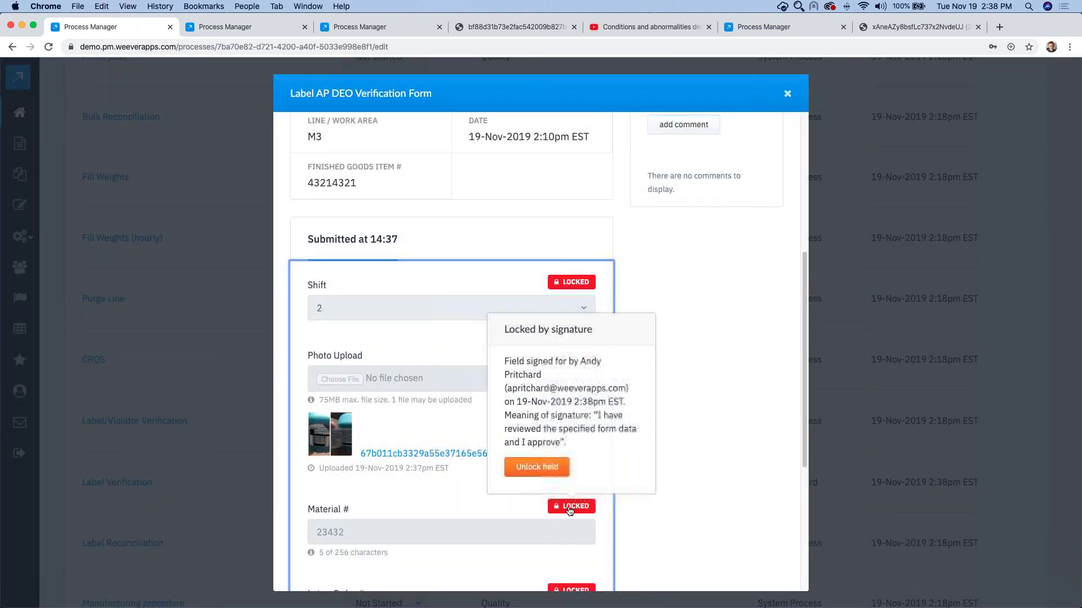
{"action": "left_click", "coordinate": [537, 467]}
{"action": "scroll", "coordinate": [362, 449], "scroll_direction": "down", "scroll_amount": 2}
{"action": "left_click_drag", "start_coordinate": [344, 449], "coordinate": [334, 452]}
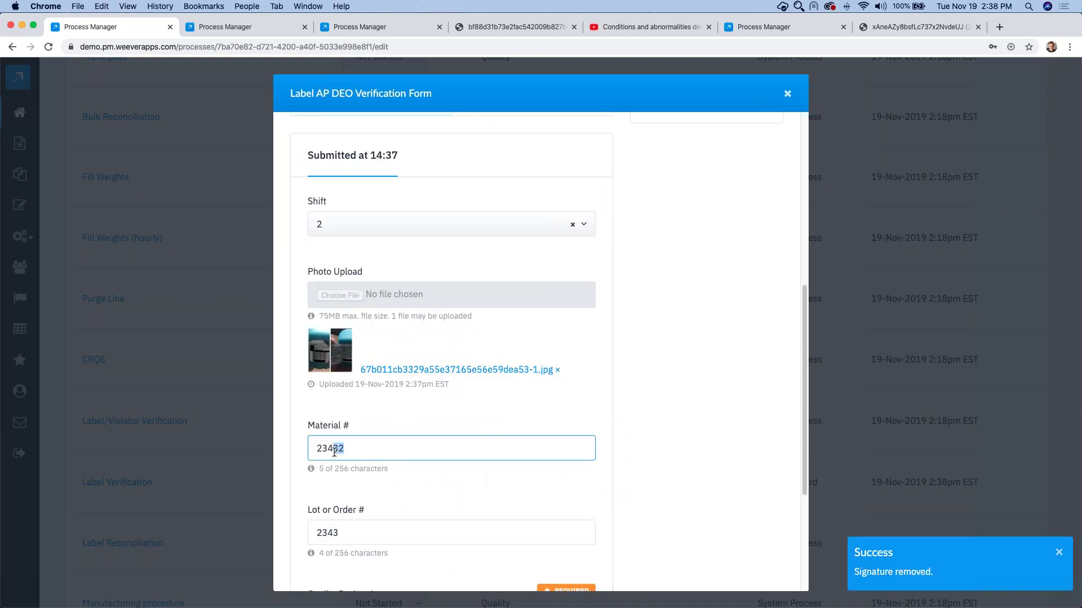
{"action": "type", "text": "34"}
Step: Replace the photo with drug label image.jpeg and set Shift to 3
{"action": "left_click", "coordinate": [558, 370]}
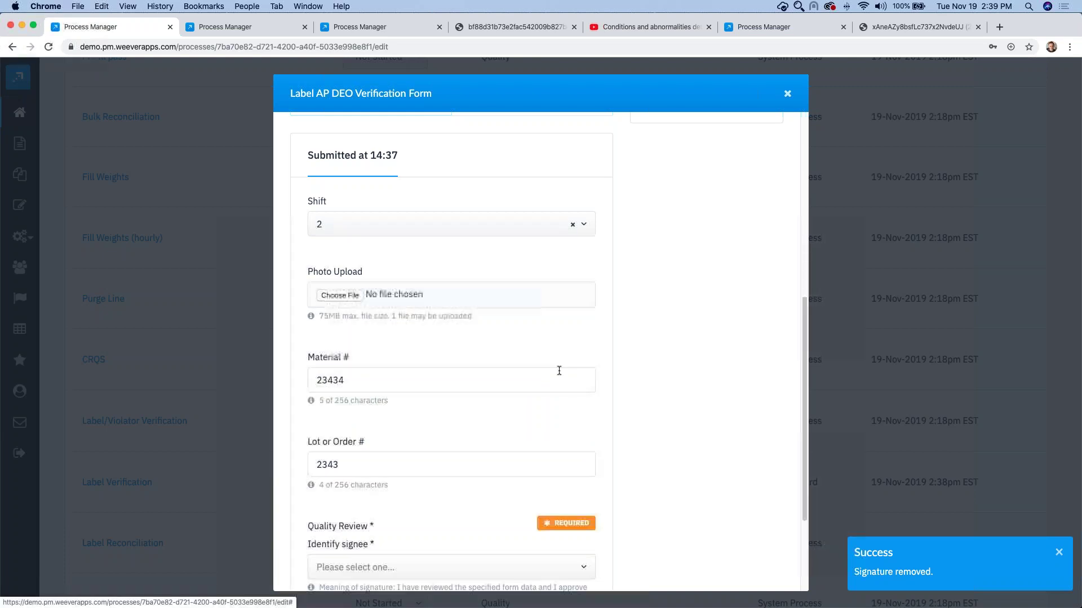
{"action": "left_click", "coordinate": [354, 301]}
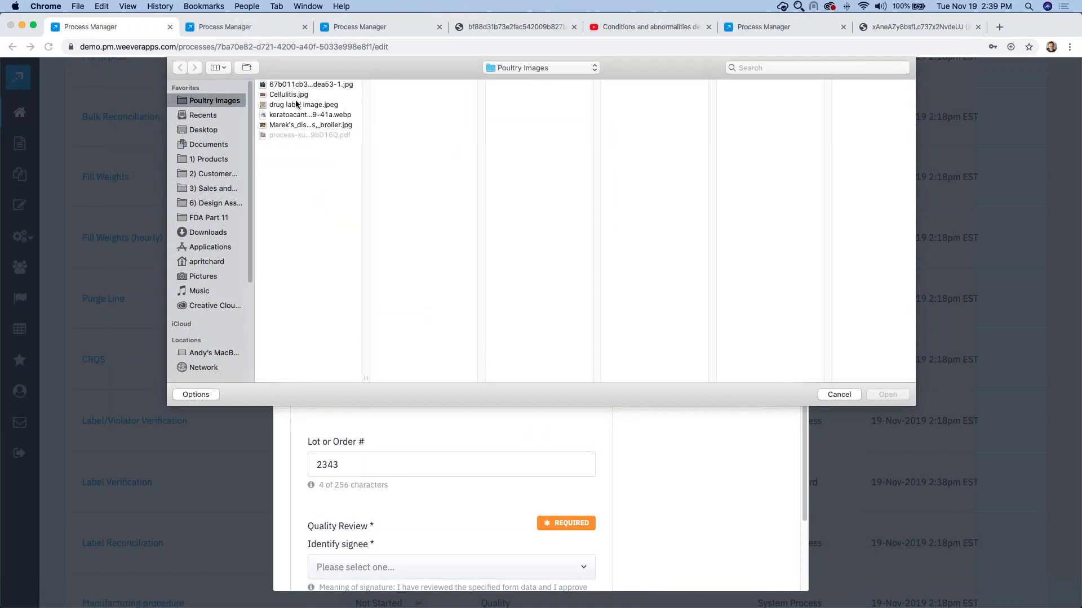
{"action": "left_click", "coordinate": [292, 105]}
{"action": "left_click", "coordinate": [882, 394]}
{"action": "left_click", "coordinate": [383, 225]}
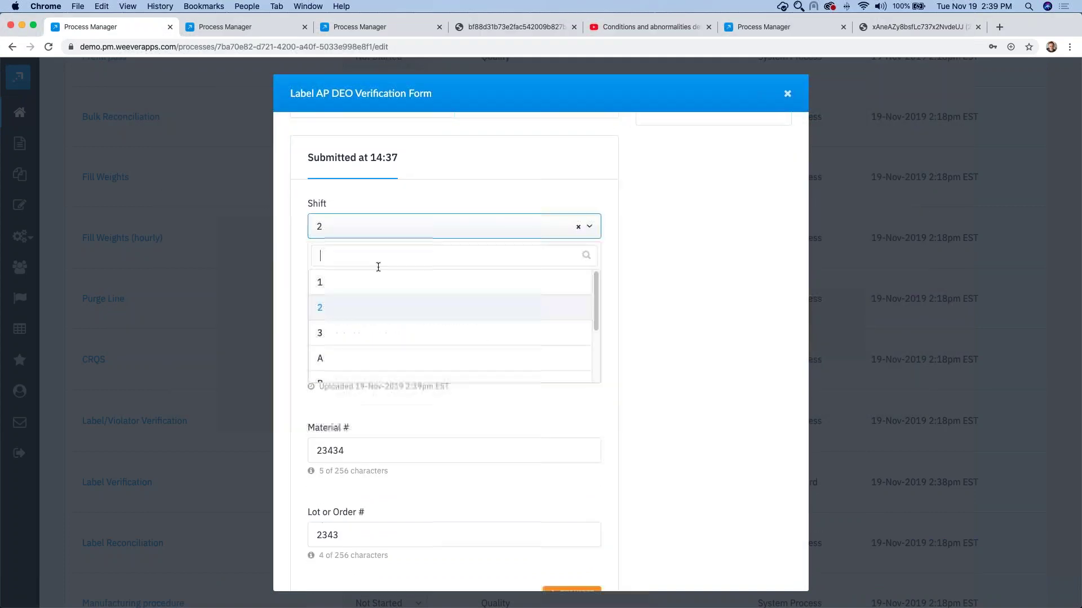
{"action": "left_click", "coordinate": [361, 332]}
Step: Pick the Quality Review signee and record a new password-authenticated signature, locking the fields
{"action": "scroll", "coordinate": [501, 397], "scroll_direction": "down", "scroll_amount": 5}
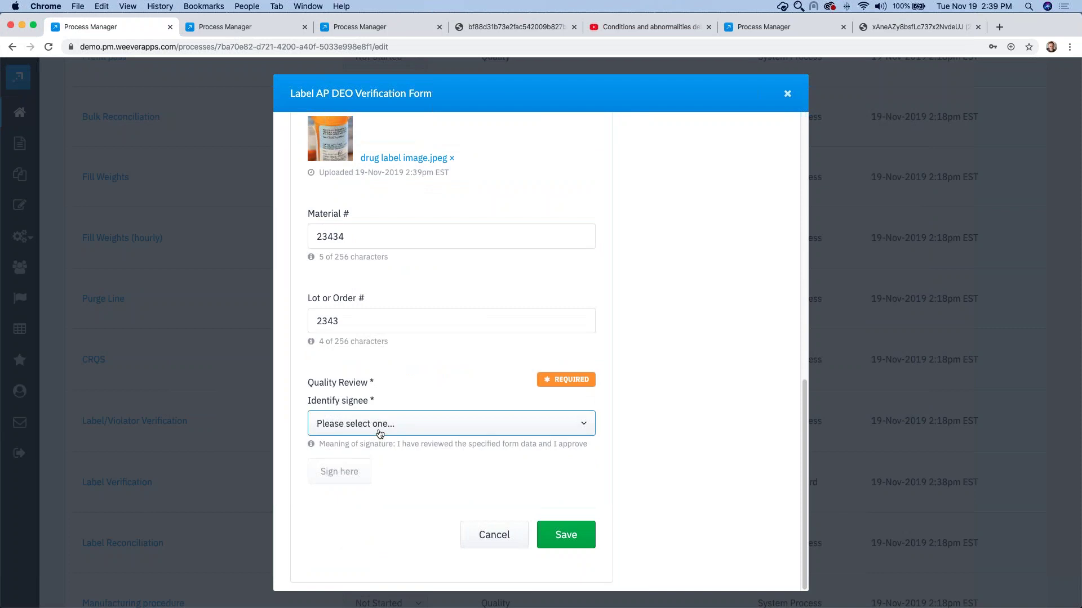
{"action": "left_click", "coordinate": [446, 425]}
{"action": "left_click", "coordinate": [346, 530]}
{"action": "left_click", "coordinate": [339, 473]}
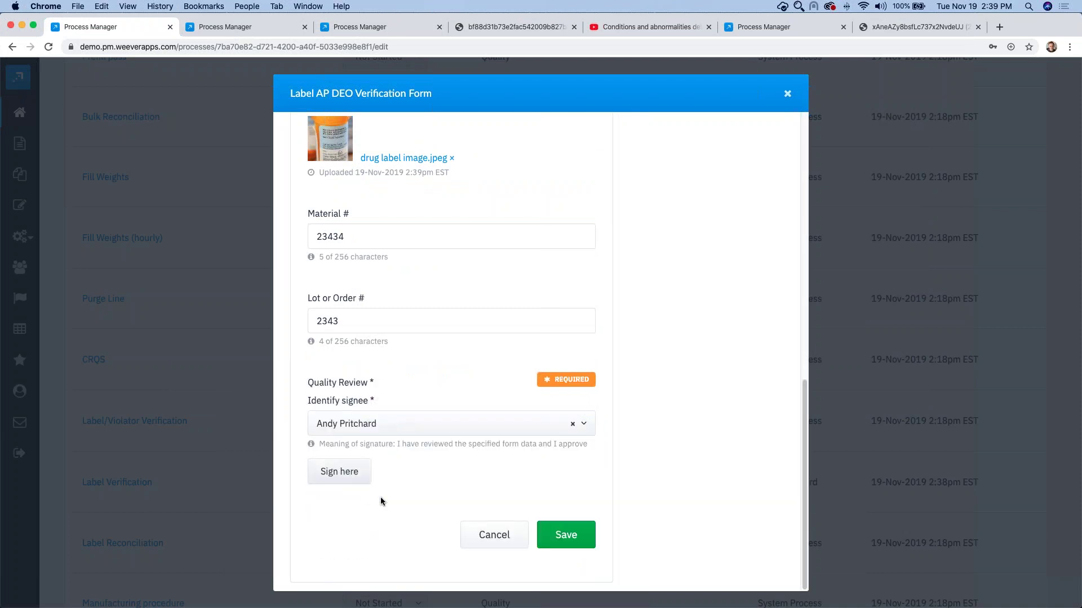
{"action": "left_click", "coordinate": [360, 209]}
{"action": "left_click", "coordinate": [366, 237]}
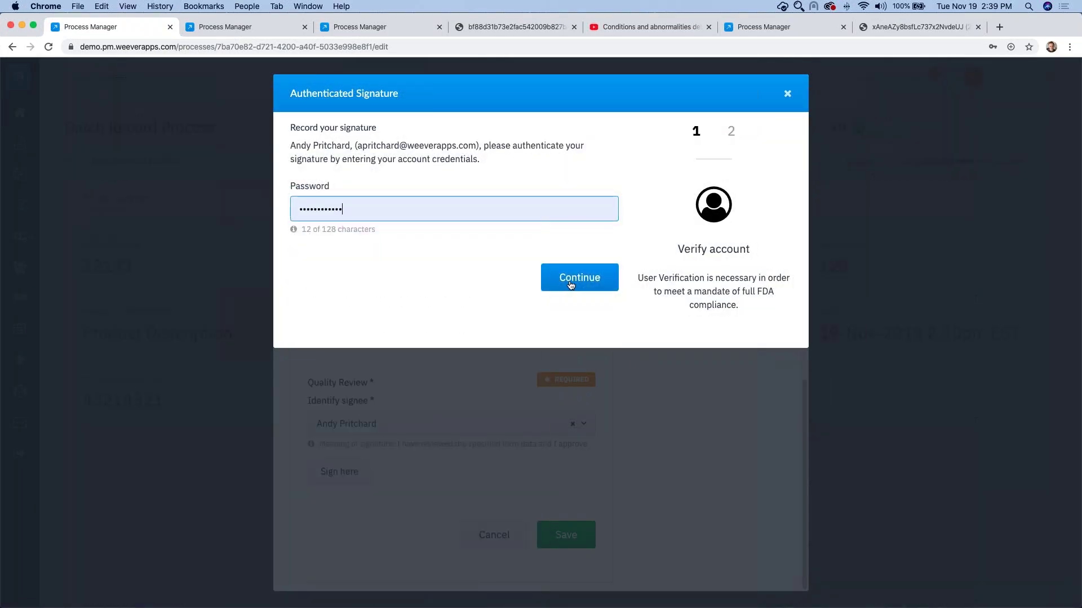
{"action": "left_click", "coordinate": [569, 281]}
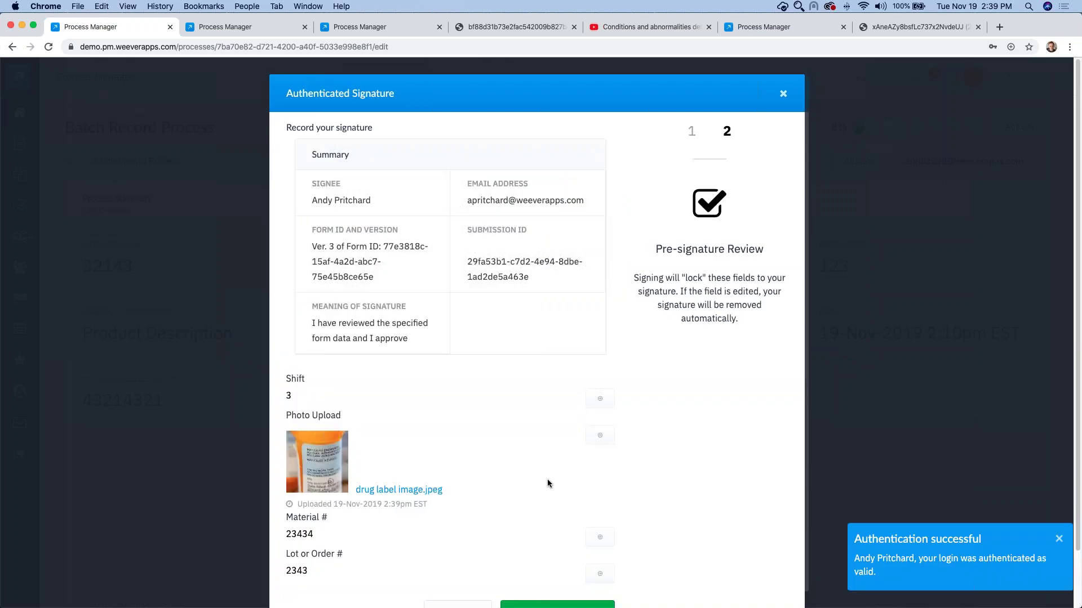
{"action": "scroll", "coordinate": [547, 483], "scroll_direction": "down", "scroll_amount": 3}
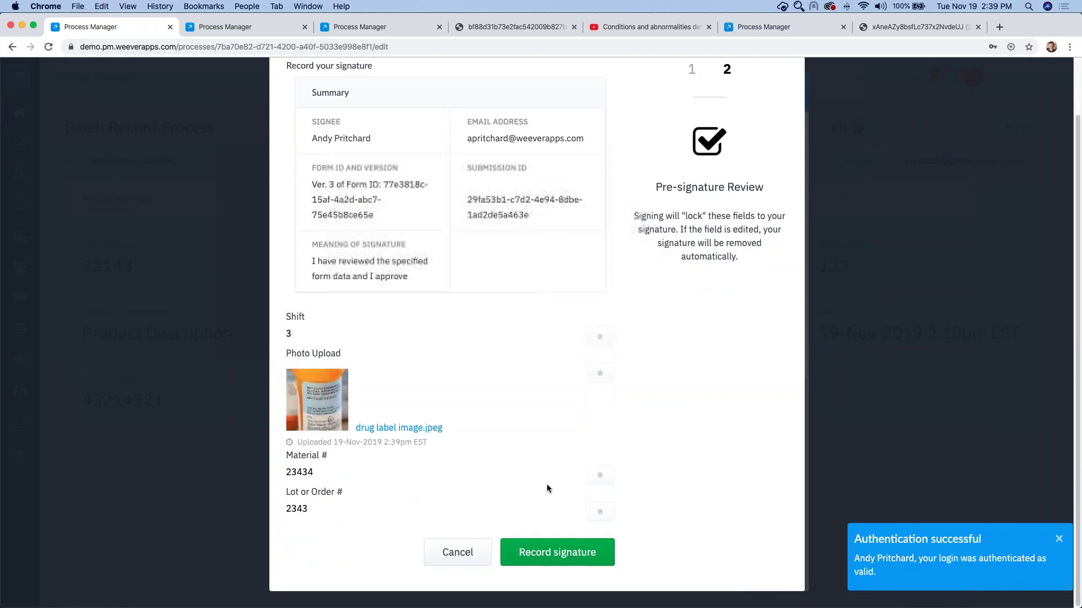
{"action": "left_click", "coordinate": [557, 552]}
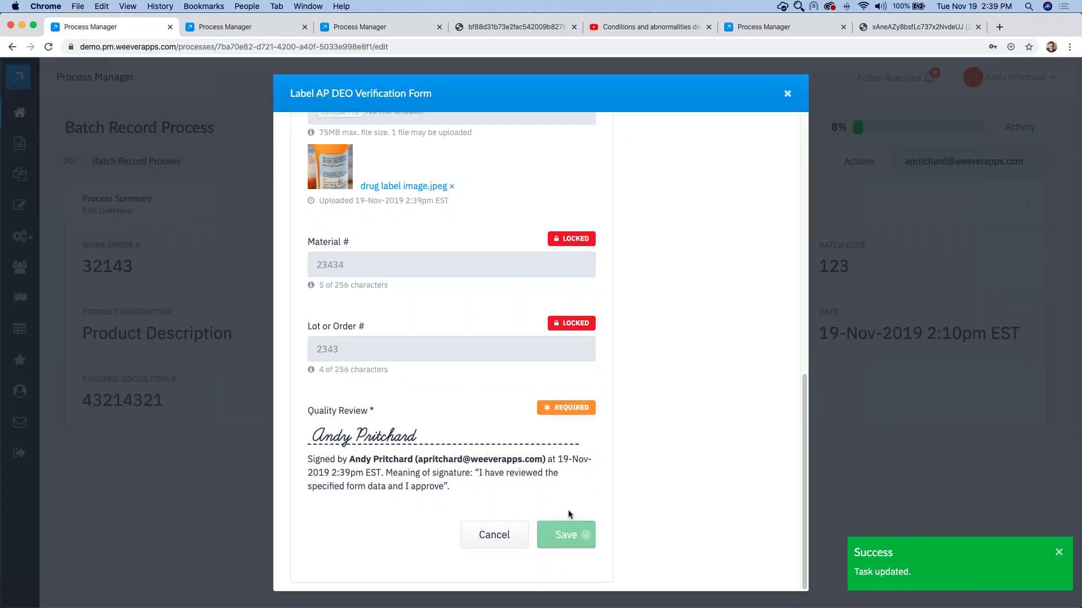
Step: Save the updated Label Verification form and open the process's Actions menu
{"action": "left_click", "coordinate": [562, 538]}
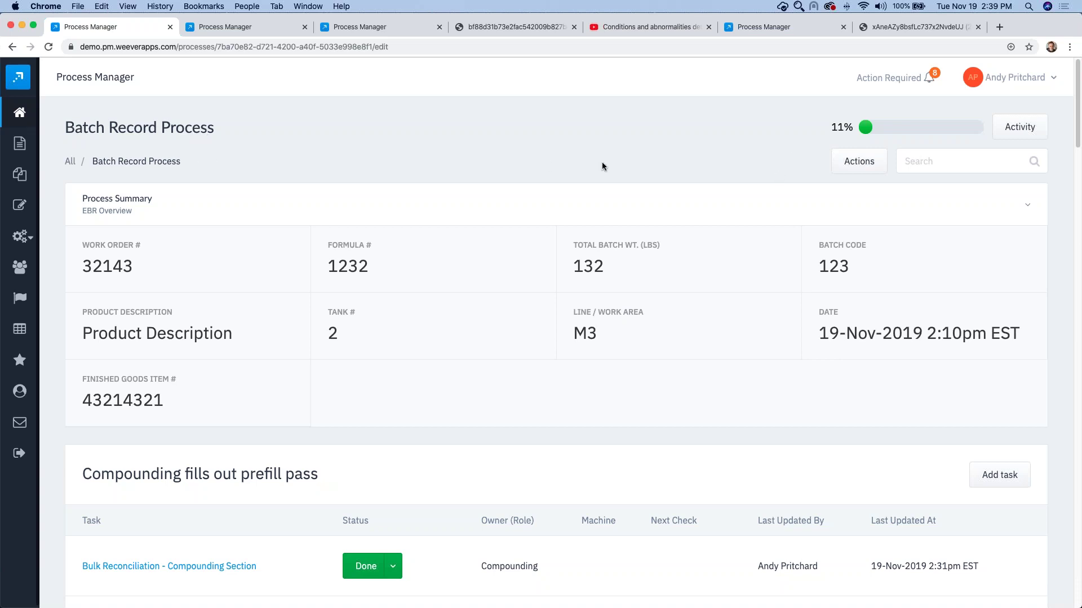
{"action": "left_click", "coordinate": [854, 163]}
Step: Download the process PDF summary report and scroll through its Process Summary table and first pages
{"action": "left_click", "coordinate": [895, 259]}
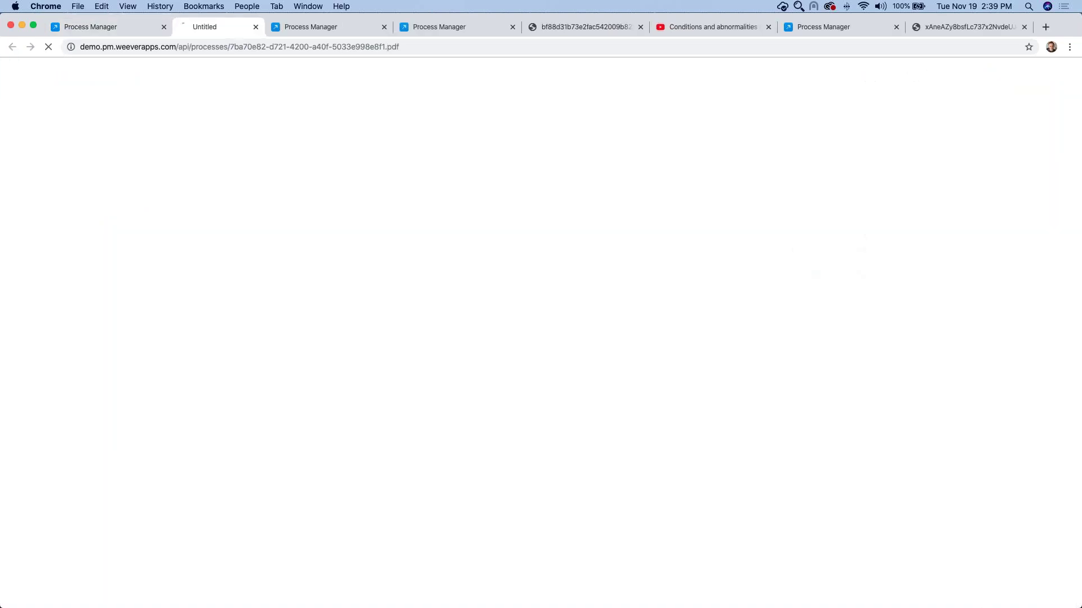
{"action": "key", "text": "Return"}
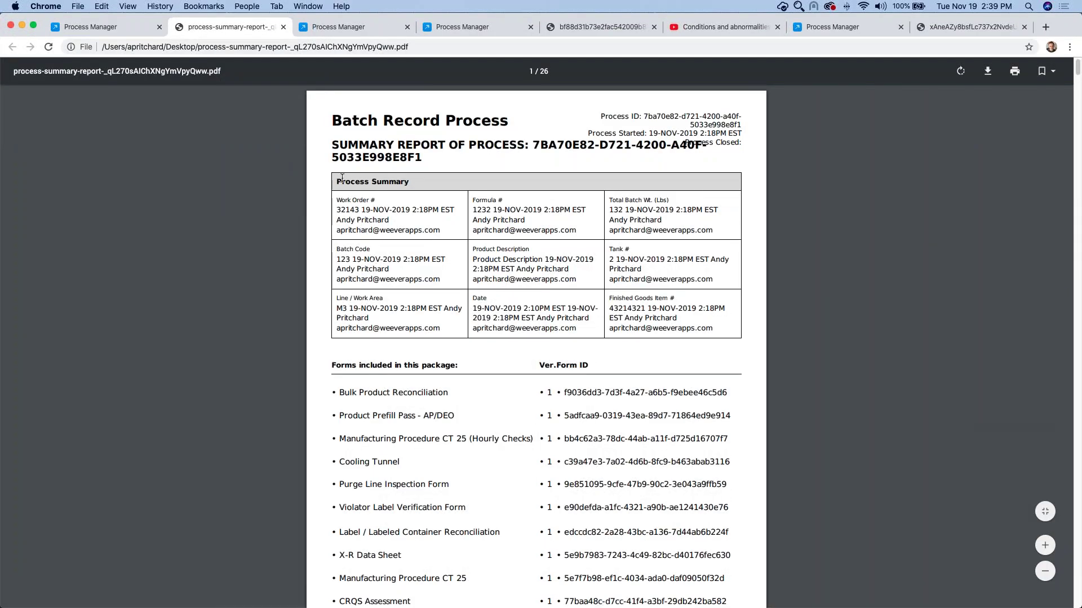
{"action": "left_click_drag", "start_coordinate": [337, 182], "coordinate": [654, 359]}
{"action": "left_click", "coordinate": [646, 350]}
{"action": "scroll", "coordinate": [622, 329], "scroll_direction": "down", "scroll_amount": 1}
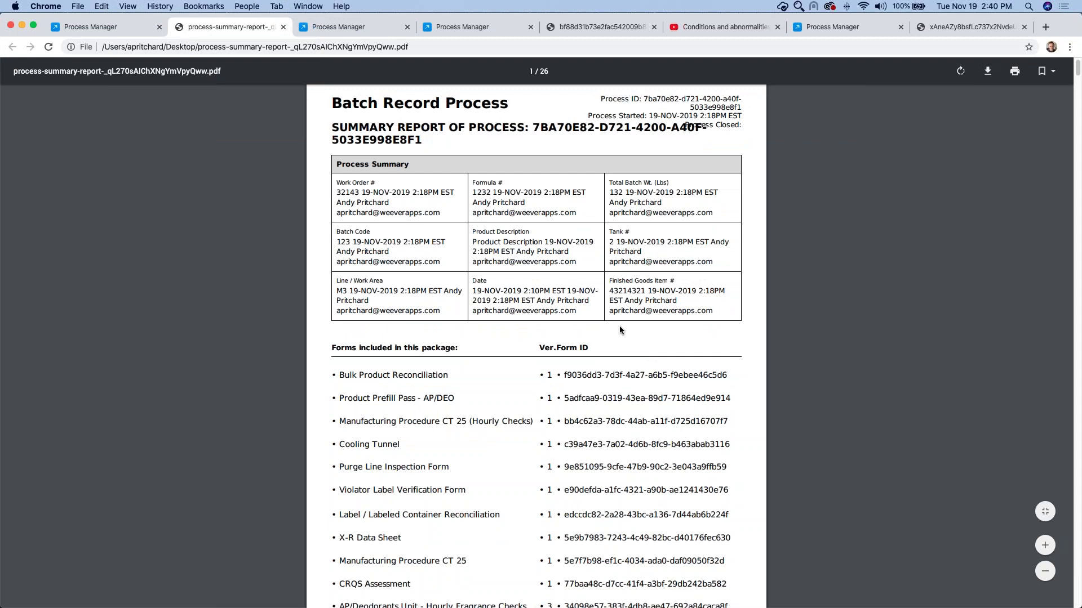
{"action": "scroll", "coordinate": [620, 327], "scroll_direction": "down", "scroll_amount": 1}
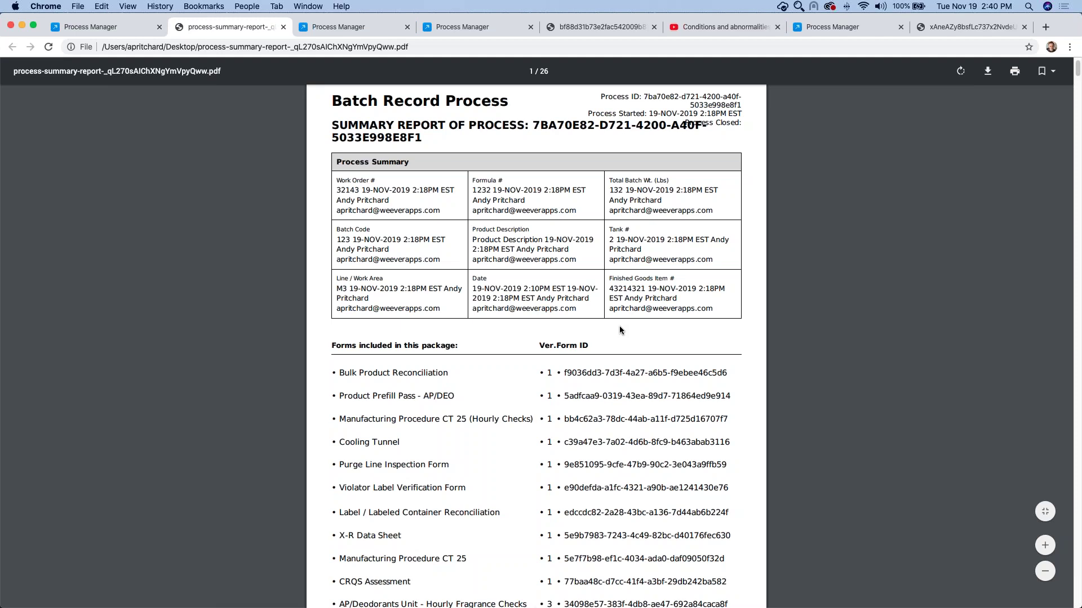
{"action": "scroll", "coordinate": [620, 330], "scroll_direction": "down", "scroll_amount": 20}
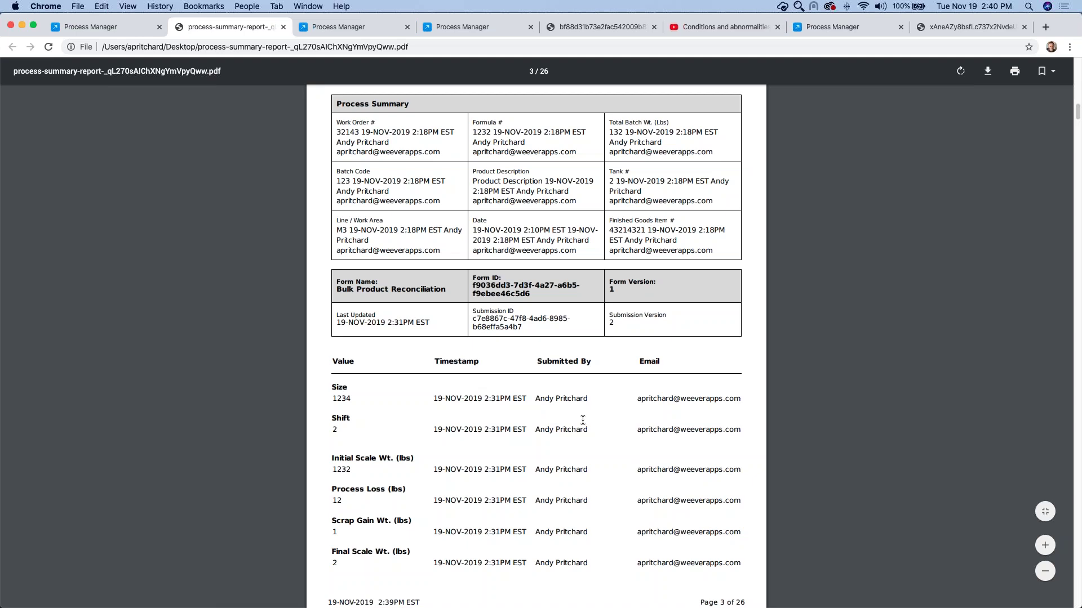
Step: Search the PDF for 'Label AP' to reach the Label AP DEO Verification Form section
{"action": "key", "text": "super+f"}
{"action": "type", "text": "La"}
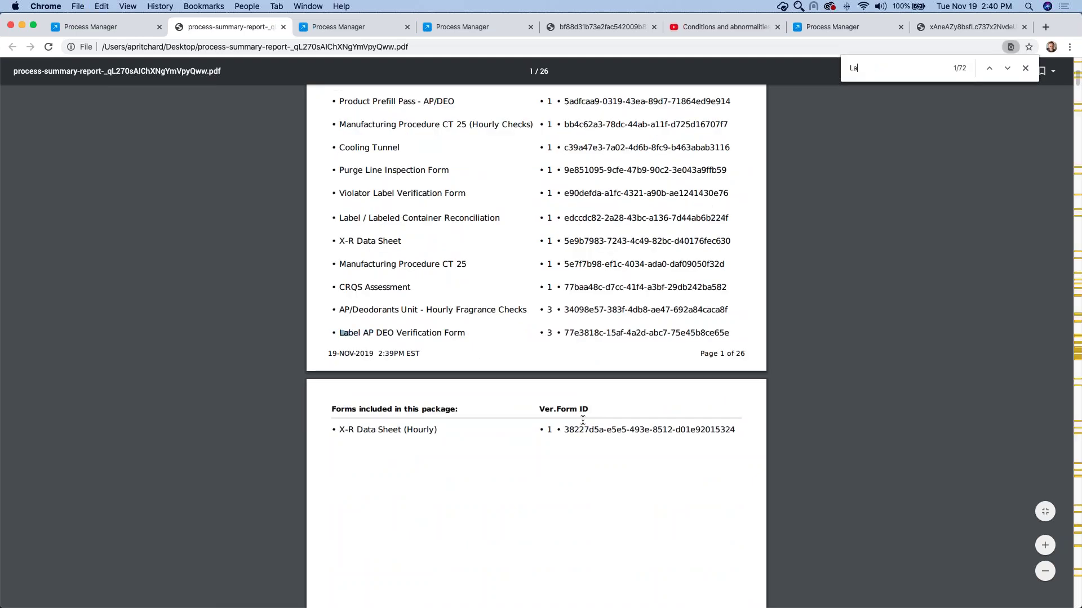
{"action": "type", "text": "bel"}
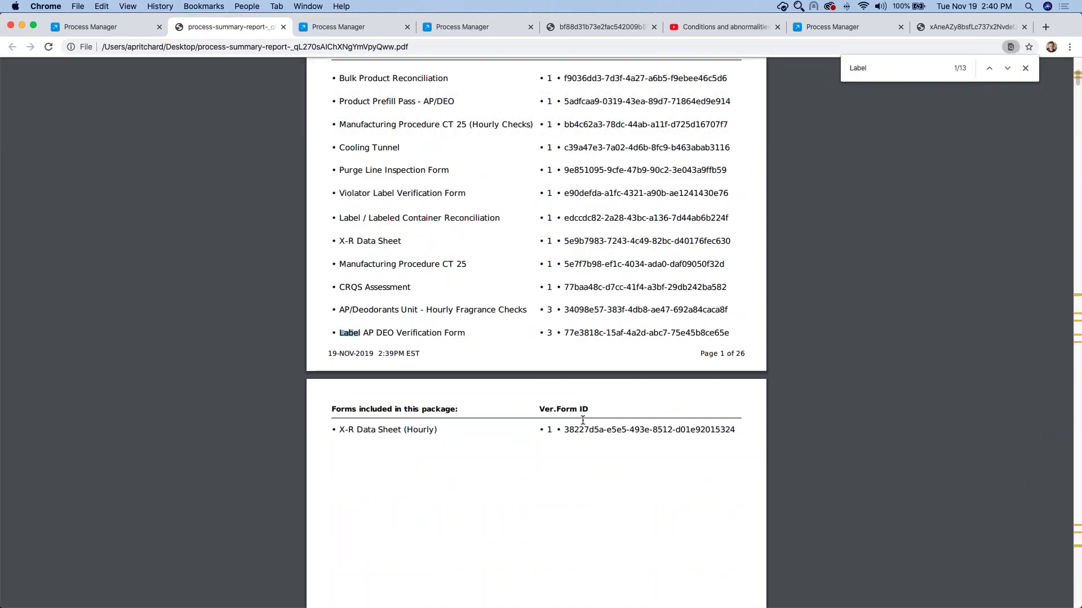
{"action": "type", "text": " AP"}
{"action": "key", "text": "Return"}
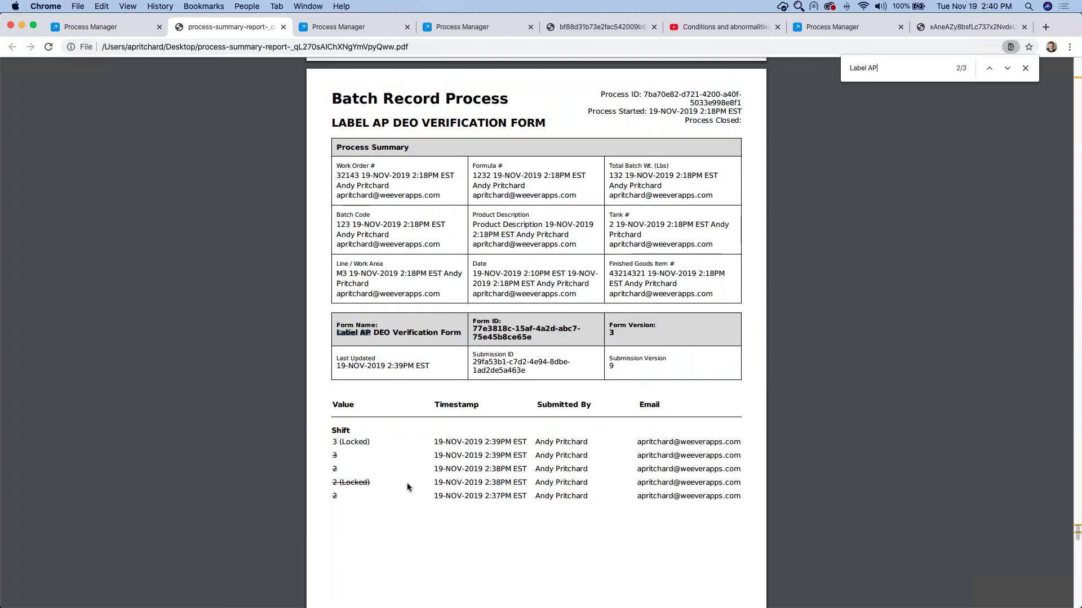
{"action": "scroll", "coordinate": [404, 468], "scroll_direction": "down", "scroll_amount": 3}
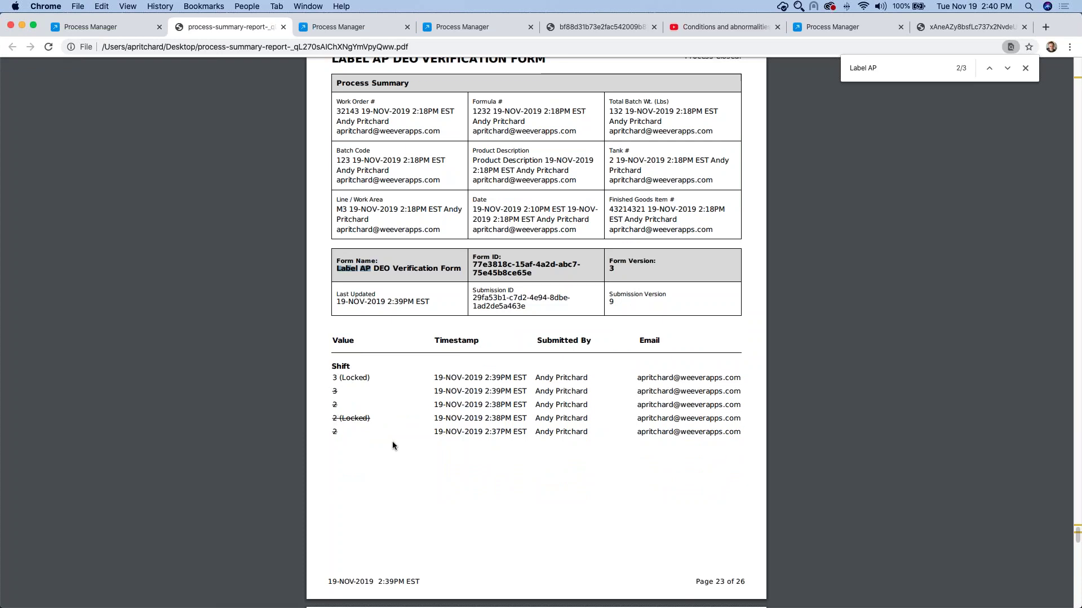
{"action": "scroll", "coordinate": [392, 442], "scroll_direction": "down", "scroll_amount": 10}
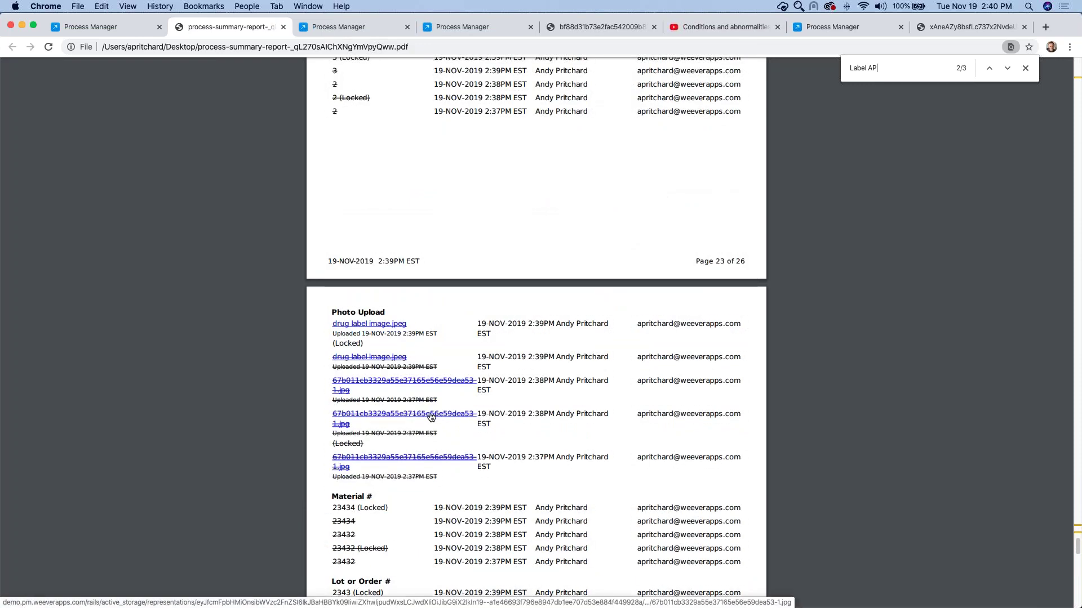
Step: Open the old photo and drug label image links in new tabs, view them, and return to the report
{"action": "right_click", "coordinate": [431, 417]}
{"action": "left_click", "coordinate": [450, 418]}
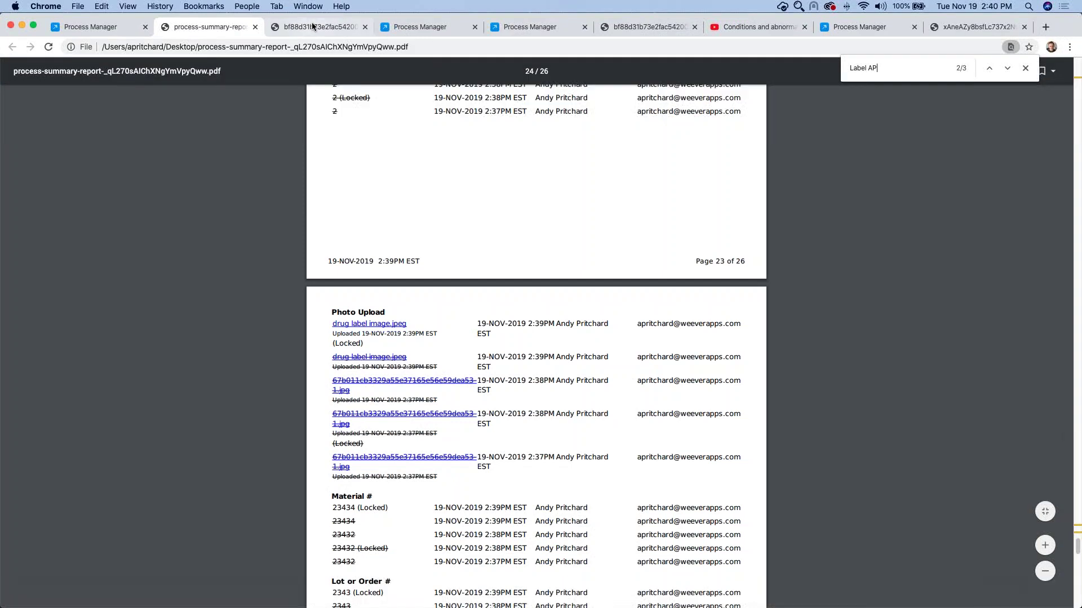
{"action": "right_click", "coordinate": [369, 324]}
{"action": "left_click", "coordinate": [389, 328]}
{"action": "left_click", "coordinate": [398, 30]}
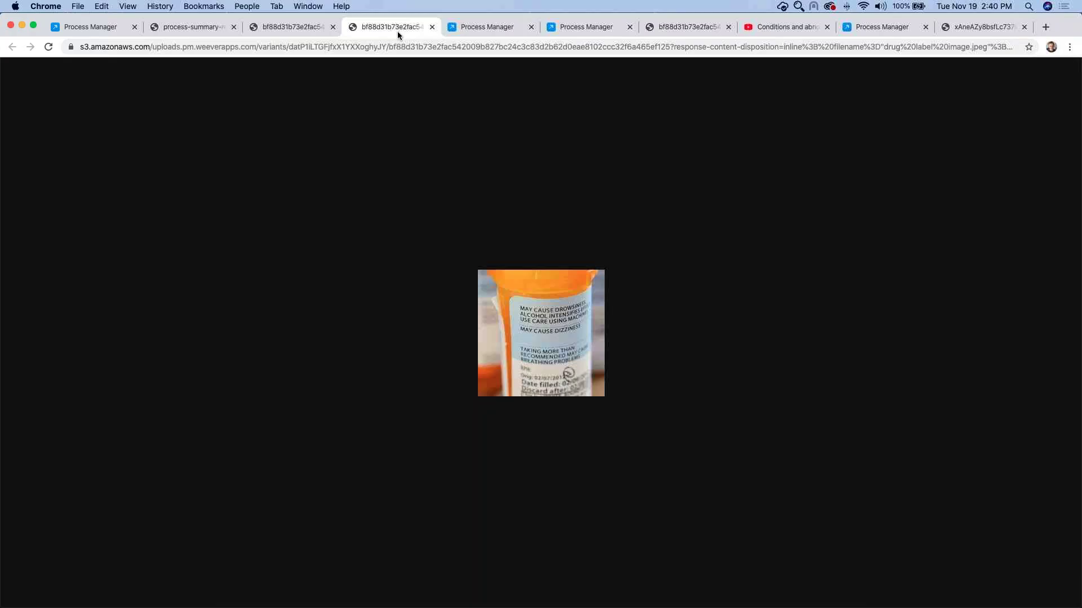
{"action": "left_click", "coordinate": [194, 26]}
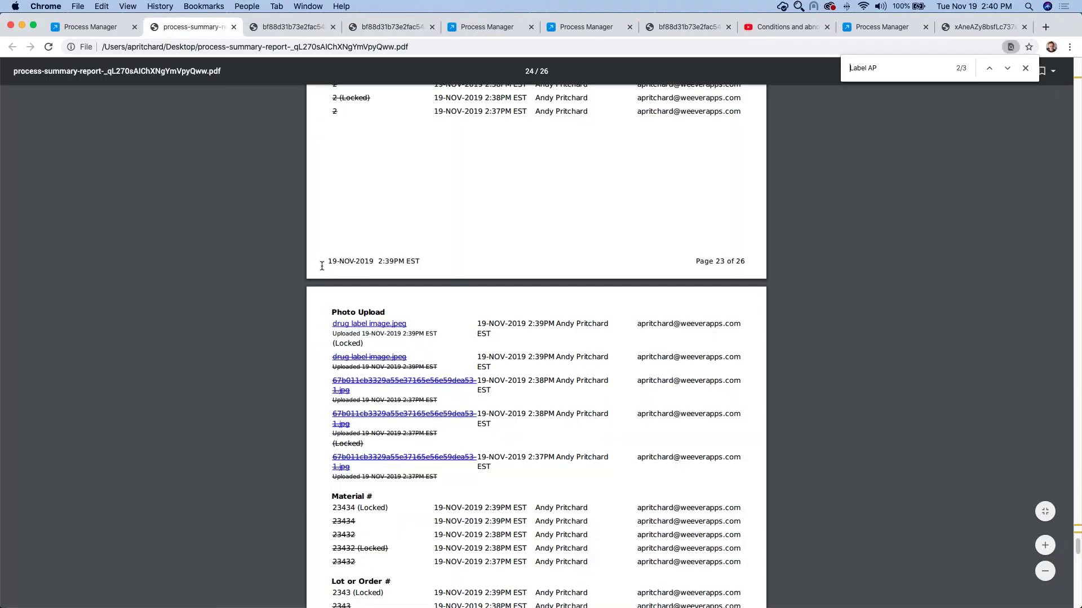
{"action": "scroll", "coordinate": [336, 268], "scroll_direction": "down", "scroll_amount": 2}
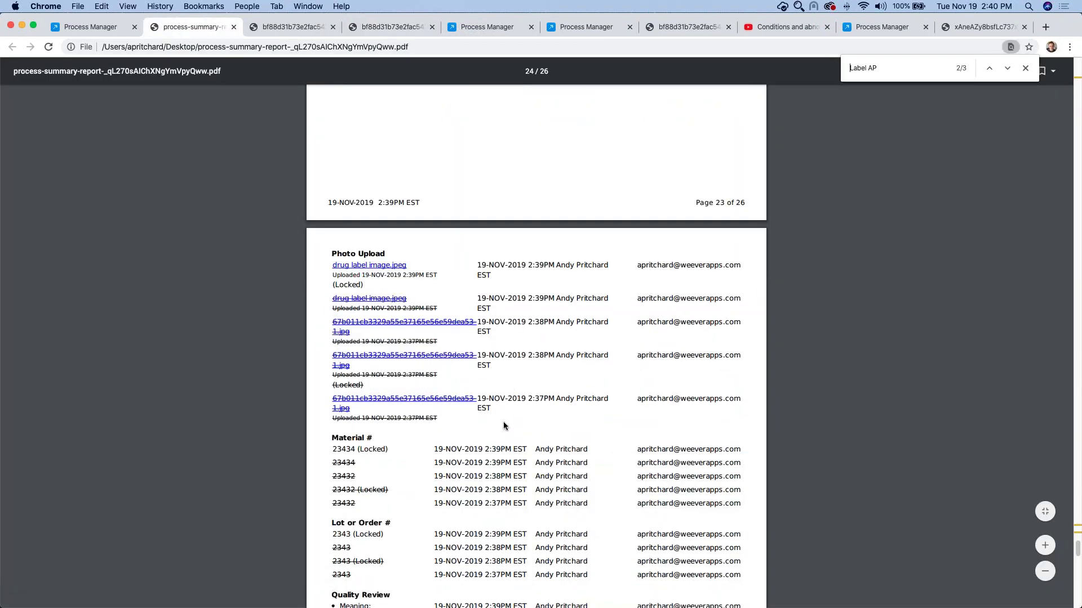
{"action": "scroll", "coordinate": [503, 422], "scroll_direction": "down", "scroll_amount": 1}
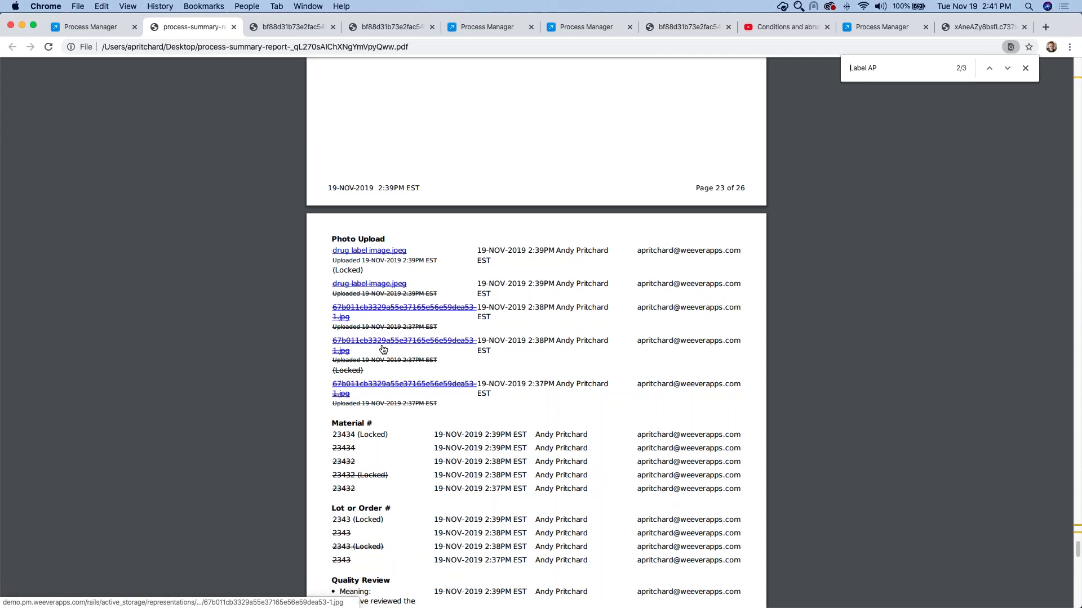
Step: Leave the Poultry Inspection form editor without saving and open the HACCP CCP Identification process
{"action": "left_click", "coordinate": [860, 25]}
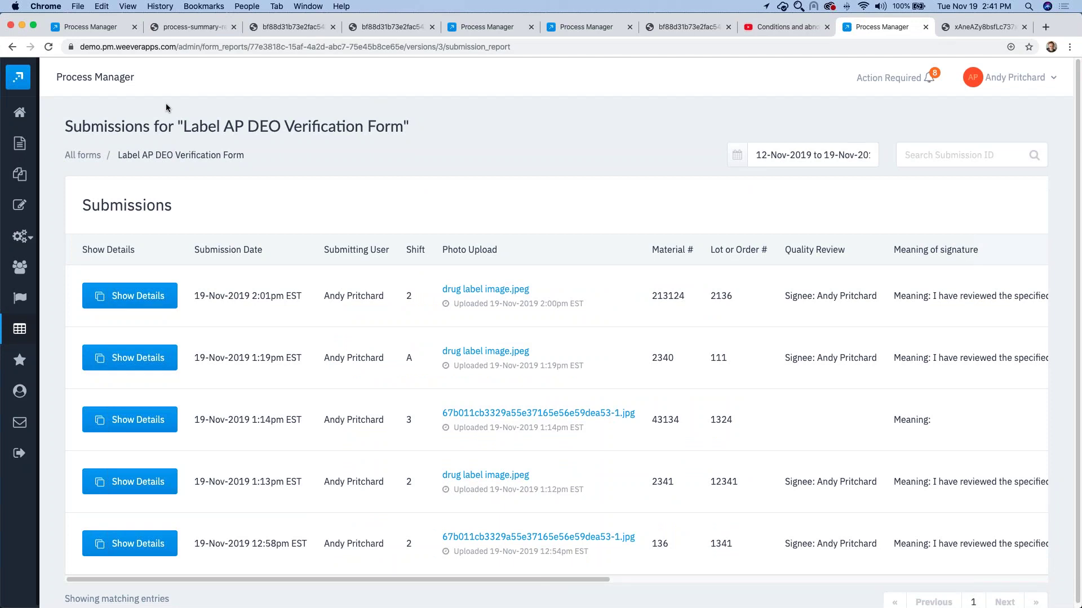
{"action": "left_click", "coordinate": [478, 27]}
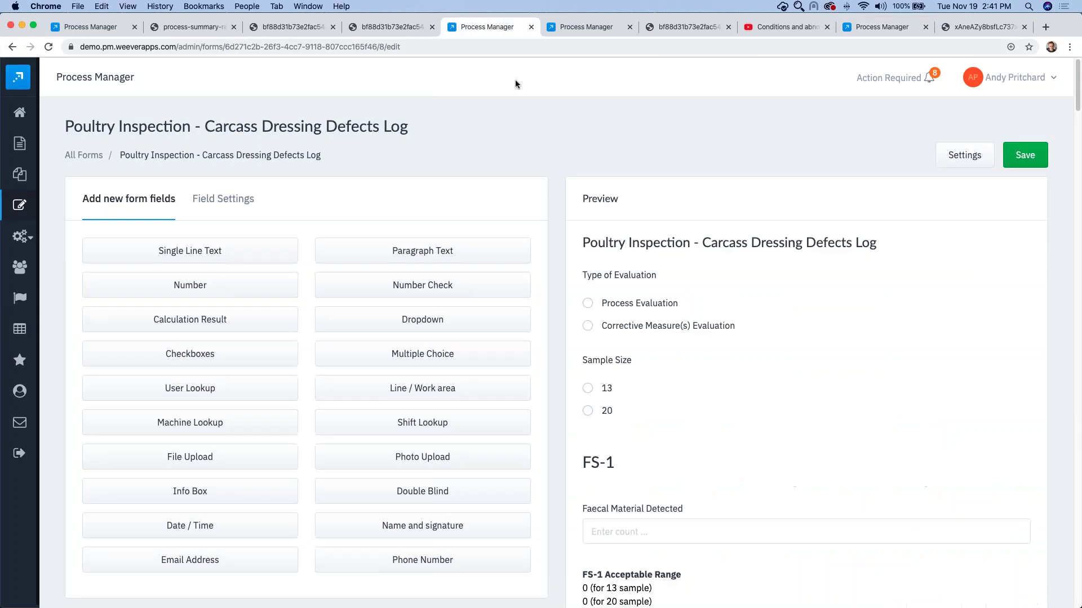
{"action": "mouse_move", "coordinate": [23, 166]}
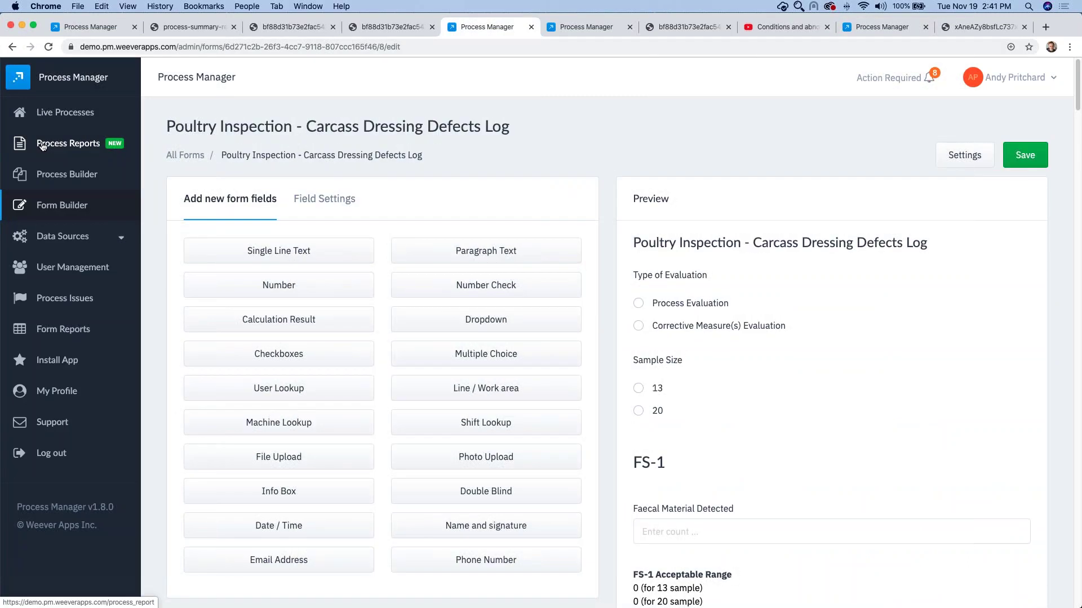
{"action": "left_click", "coordinate": [51, 115]}
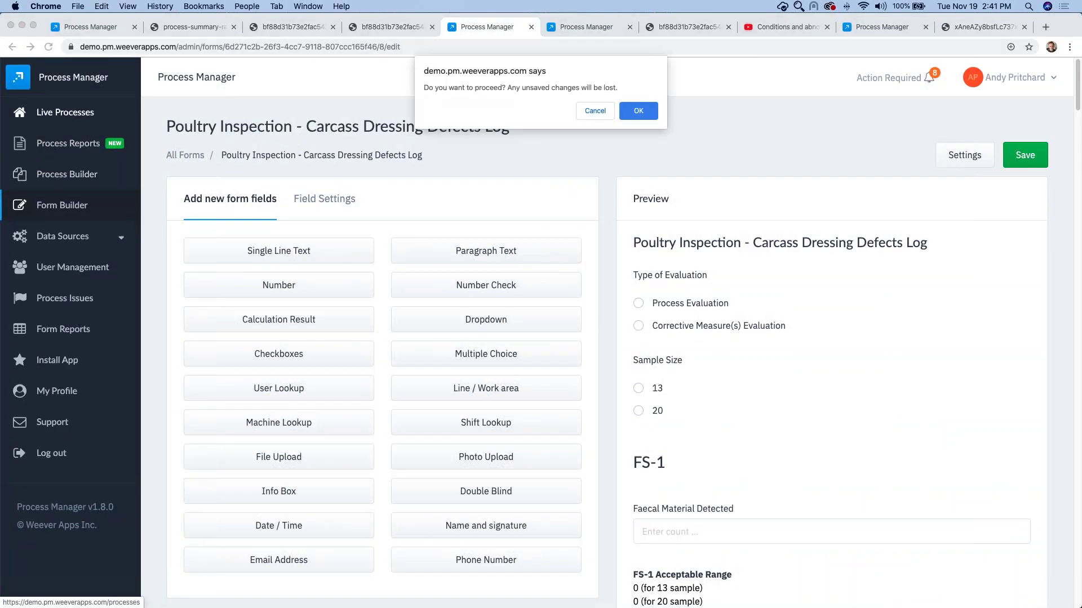
{"action": "left_click", "coordinate": [629, 114]}
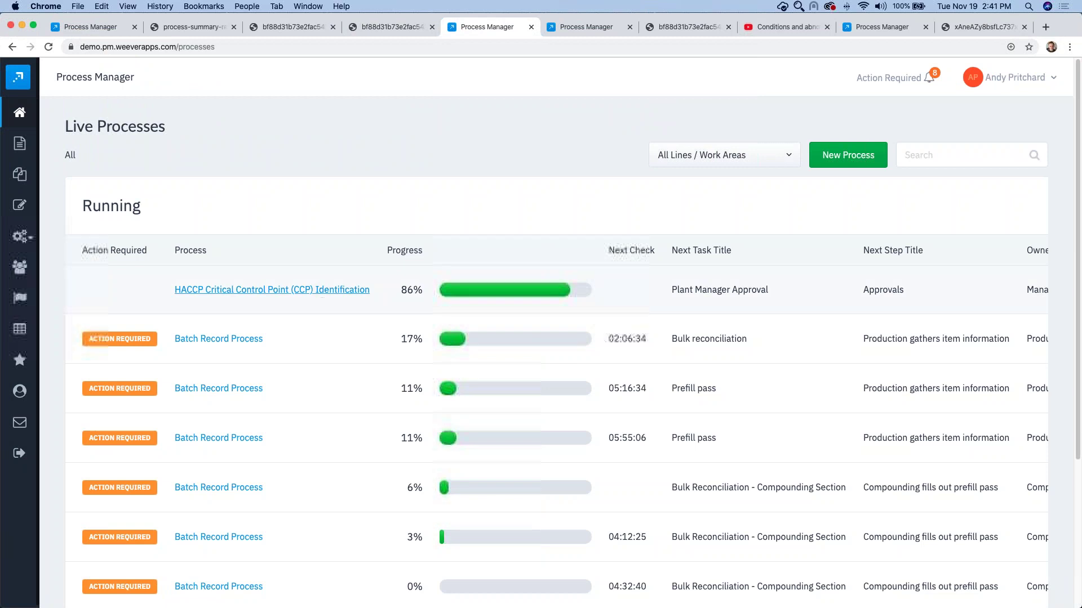
{"action": "left_click", "coordinate": [336, 291]}
Step: Scroll through the HACCP process's Activity history, then switch to the Label AP DEO Verification Form submissions tab
{"action": "left_click", "coordinate": [1011, 130]}
{"action": "scroll", "coordinate": [494, 234], "scroll_direction": "down", "scroll_amount": 1}
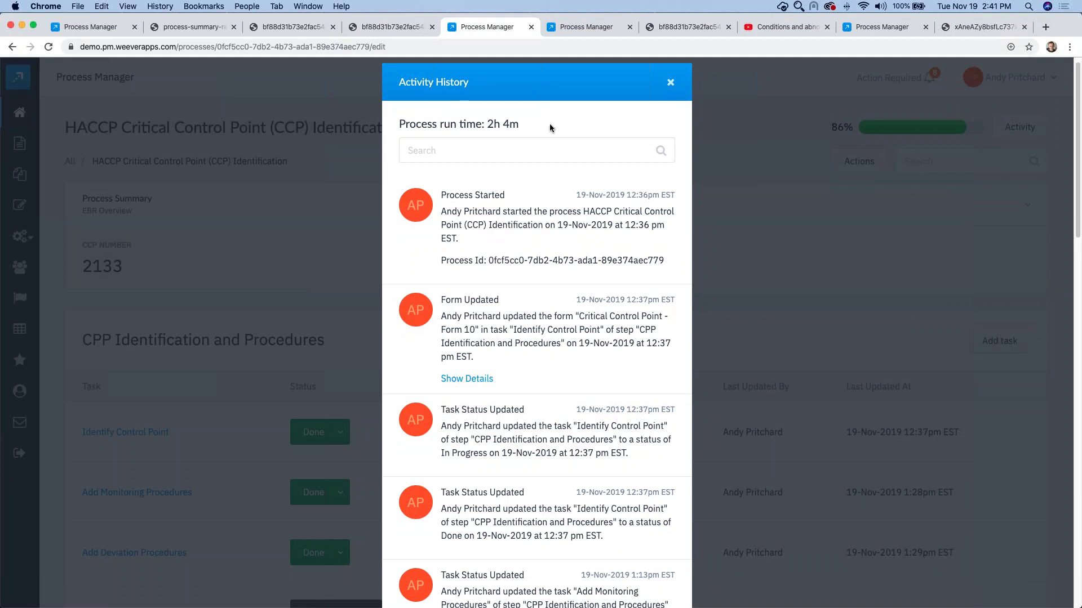
{"action": "scroll", "coordinate": [493, 236], "scroll_direction": "down", "scroll_amount": 4}
{"action": "scroll", "coordinate": [541, 246], "scroll_direction": "down", "scroll_amount": 12}
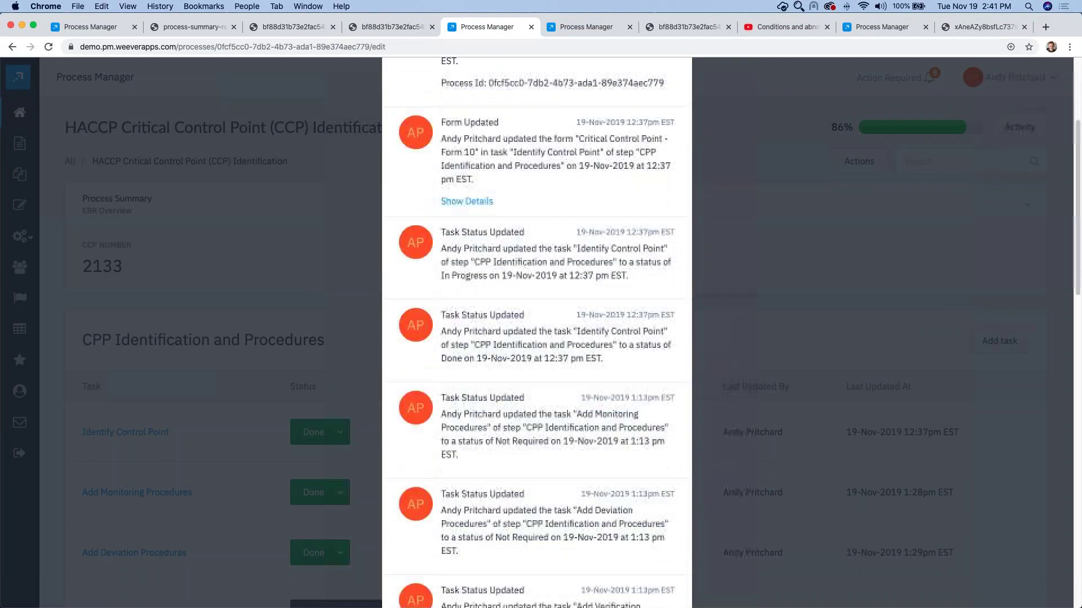
{"action": "scroll", "coordinate": [540, 242], "scroll_direction": "down", "scroll_amount": 5}
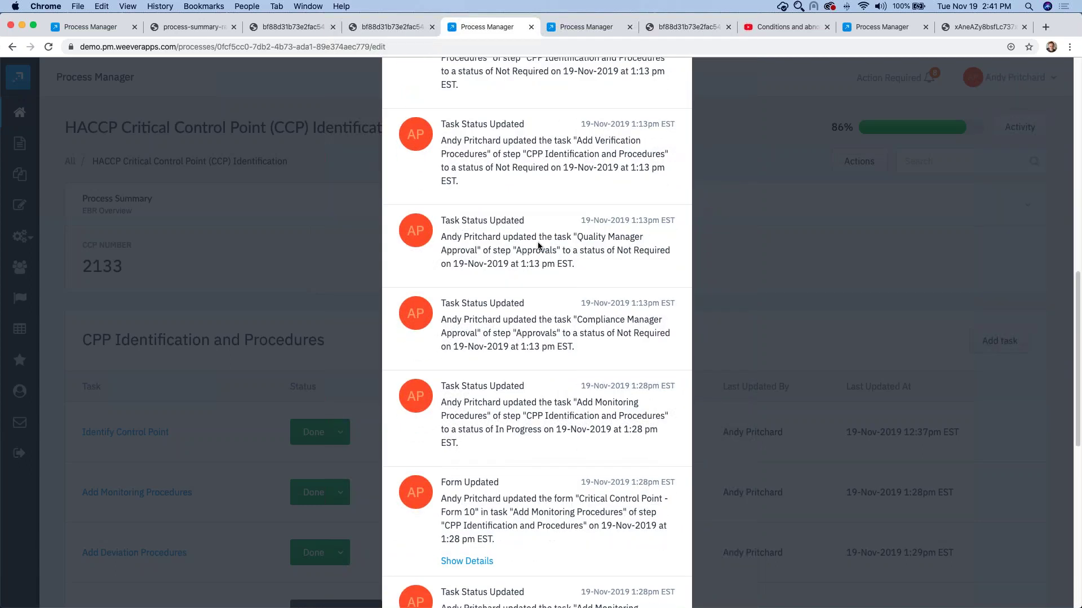
{"action": "scroll", "coordinate": [539, 245], "scroll_direction": "down", "scroll_amount": 2}
{"action": "scroll", "coordinate": [535, 242], "scroll_direction": "down", "scroll_amount": 7}
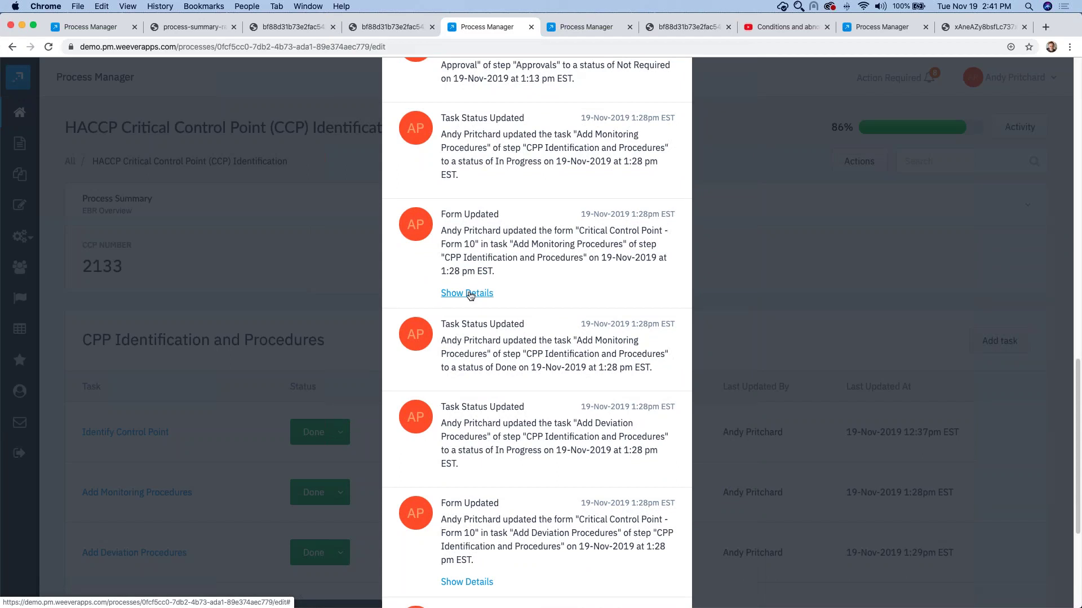
{"action": "scroll", "coordinate": [470, 324], "scroll_direction": "down", "scroll_amount": 4}
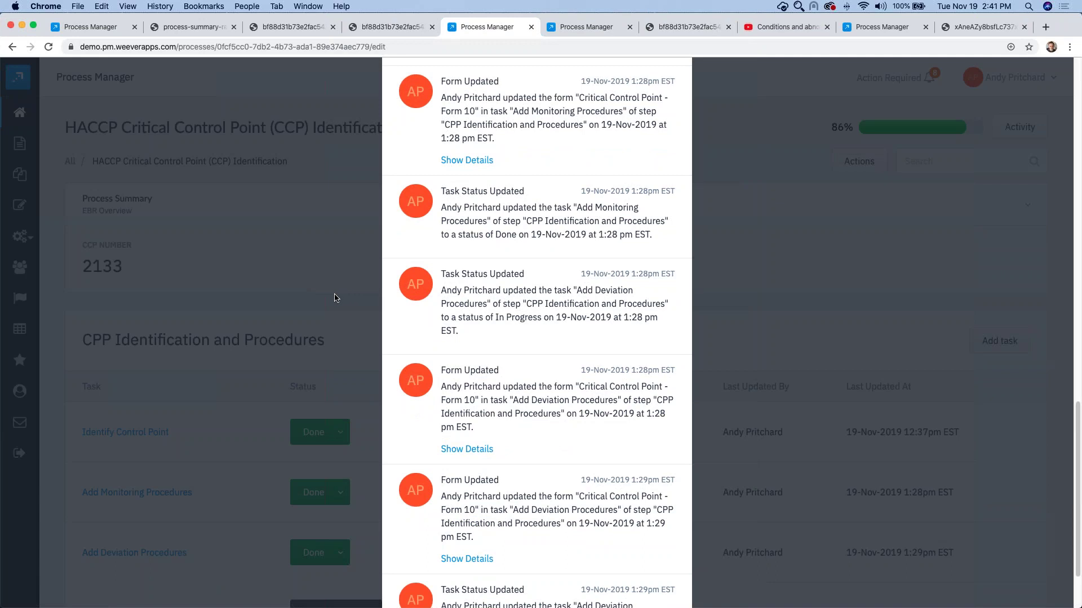
{"action": "scroll", "coordinate": [338, 296], "scroll_direction": "up", "scroll_amount": 5}
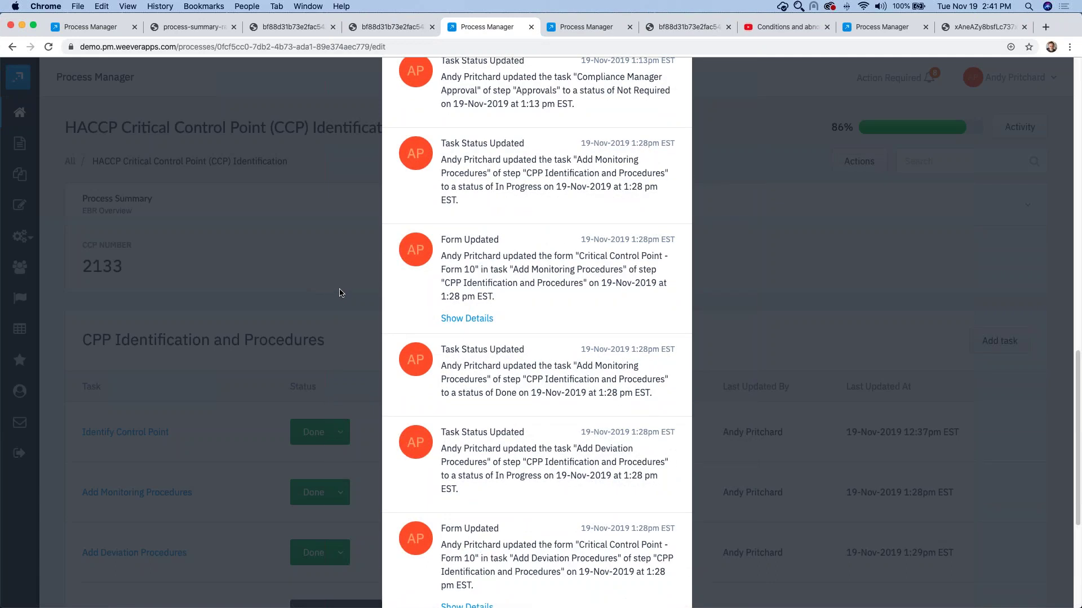
{"action": "left_click", "coordinate": [555, 26]}
{"action": "left_click", "coordinate": [880, 26]}
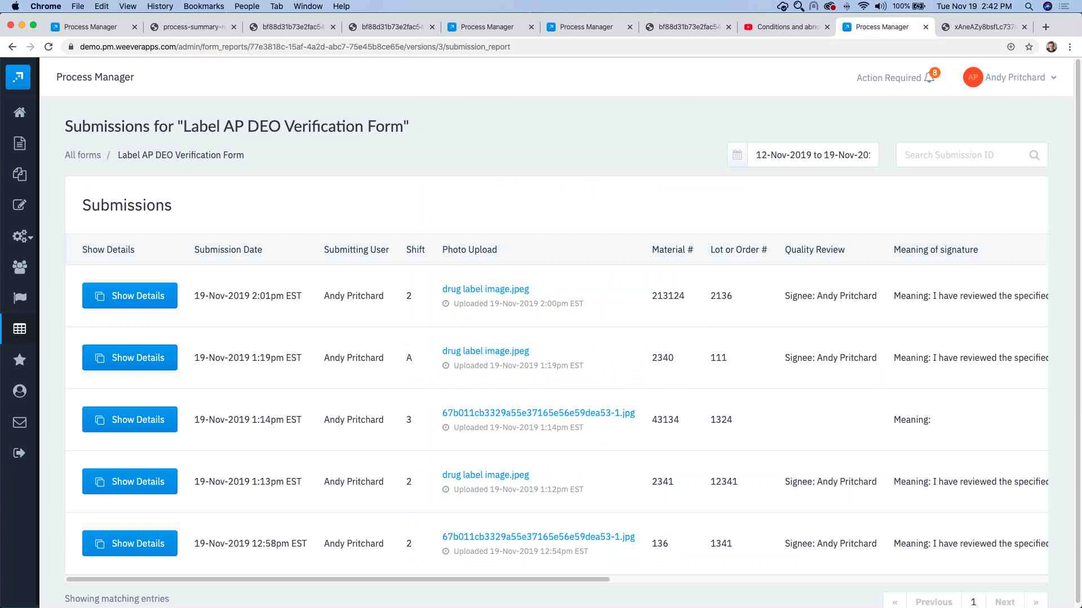
Step: Reload the Label AP DEO Verification Form submissions and check the new 2:39pm entry's columns
{"action": "left_click", "coordinate": [49, 48]}
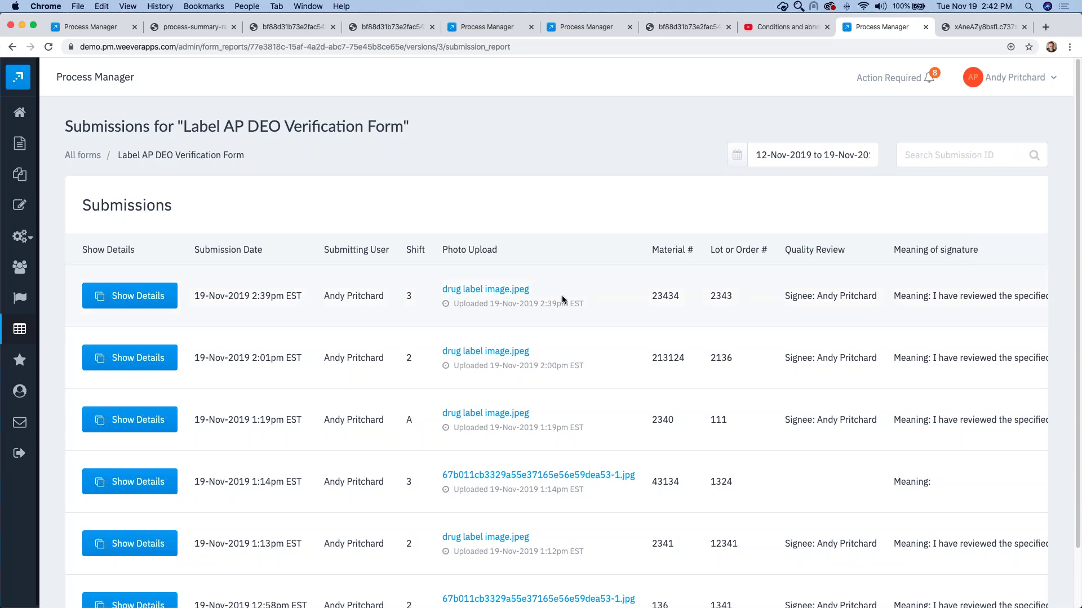
{"action": "scroll", "coordinate": [563, 296], "scroll_direction": "right", "scroll_amount": 10}
{"action": "scroll", "coordinate": [561, 296], "scroll_direction": "left", "scroll_amount": 8}
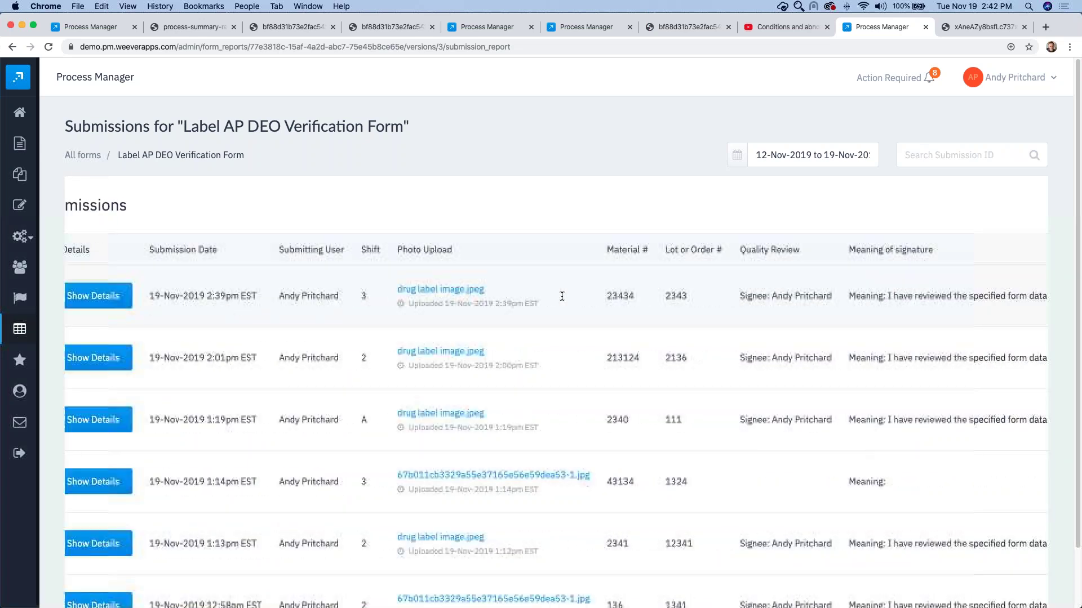
{"action": "scroll", "coordinate": [561, 296], "scroll_direction": "left", "scroll_amount": 3}
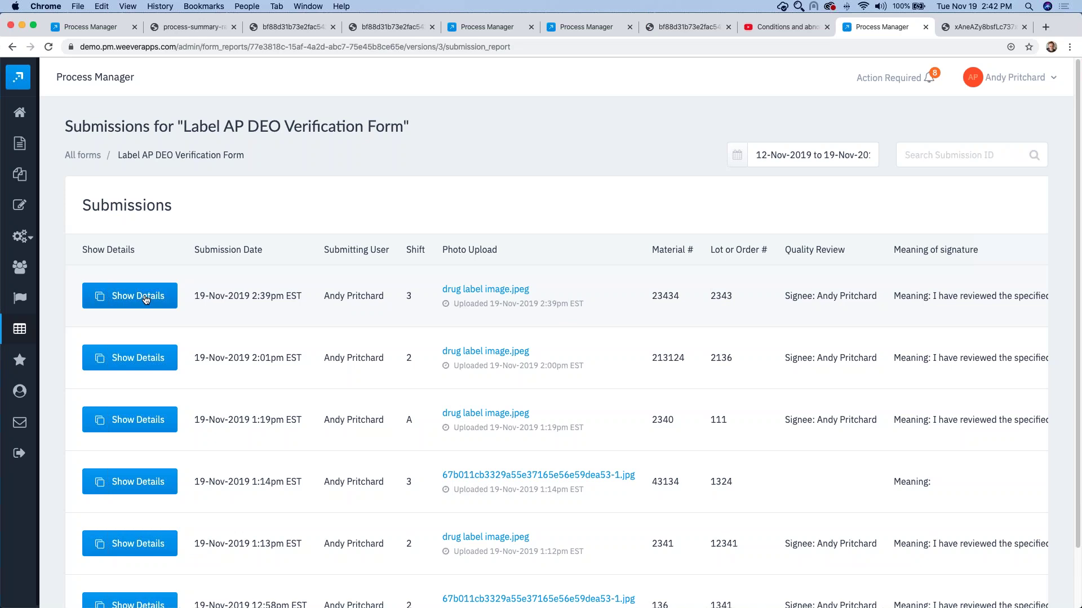
Step: Review the 2:39pm submission's Photo Upload and Quality Review signature histories
{"action": "left_click", "coordinate": [145, 298]}
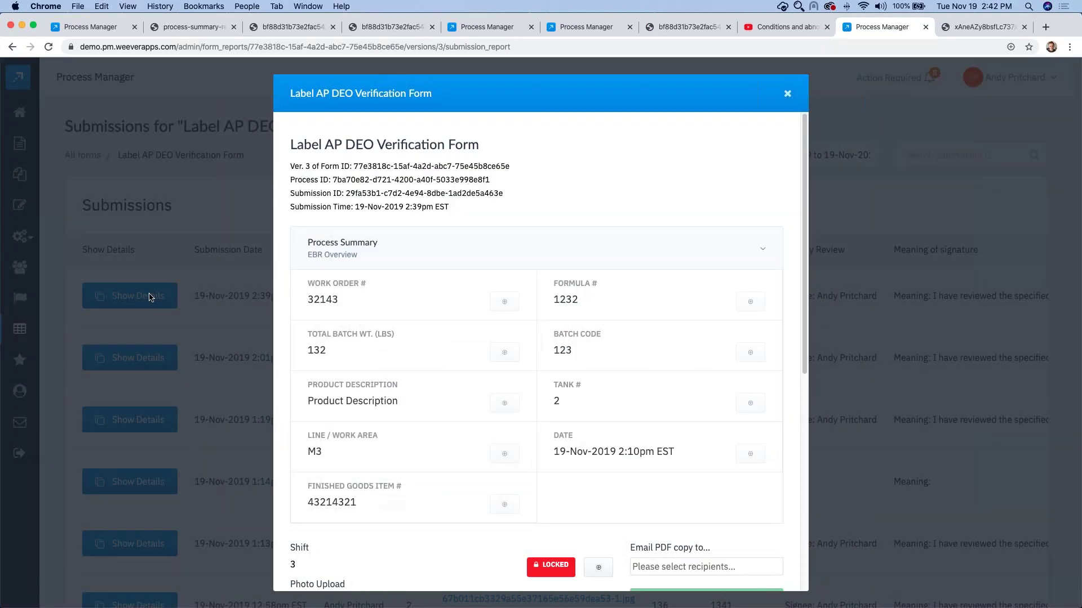
{"action": "scroll", "coordinate": [485, 364], "scroll_direction": "down", "scroll_amount": 5}
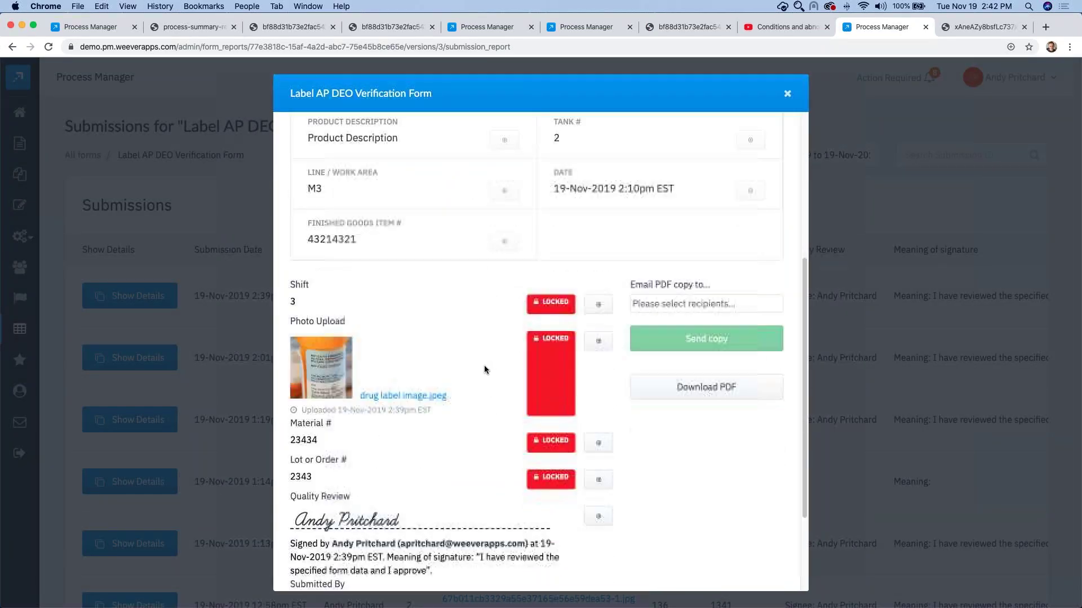
{"action": "left_click", "coordinate": [598, 341]}
{"action": "scroll", "coordinate": [489, 387], "scroll_direction": "down", "scroll_amount": 1}
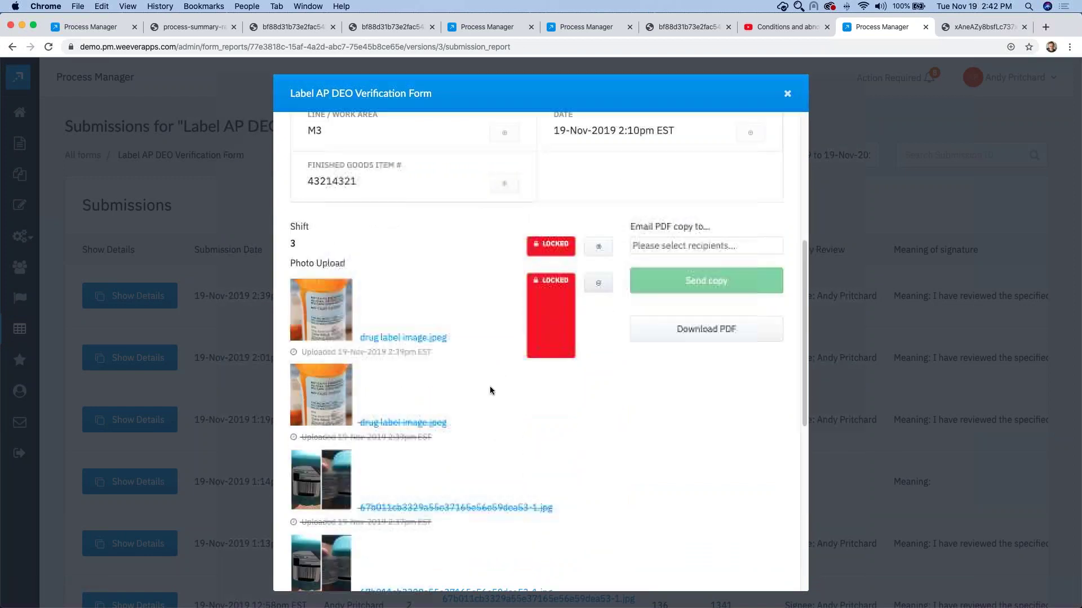
{"action": "scroll", "coordinate": [489, 387], "scroll_direction": "down", "scroll_amount": 4}
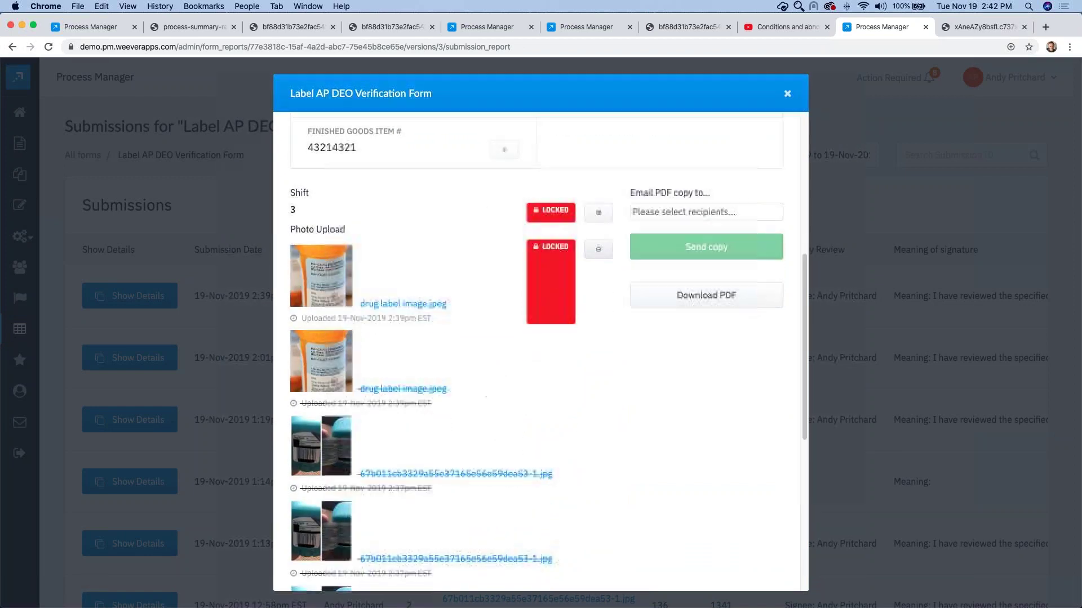
{"action": "scroll", "coordinate": [480, 389], "scroll_direction": "up", "scroll_amount": 1}
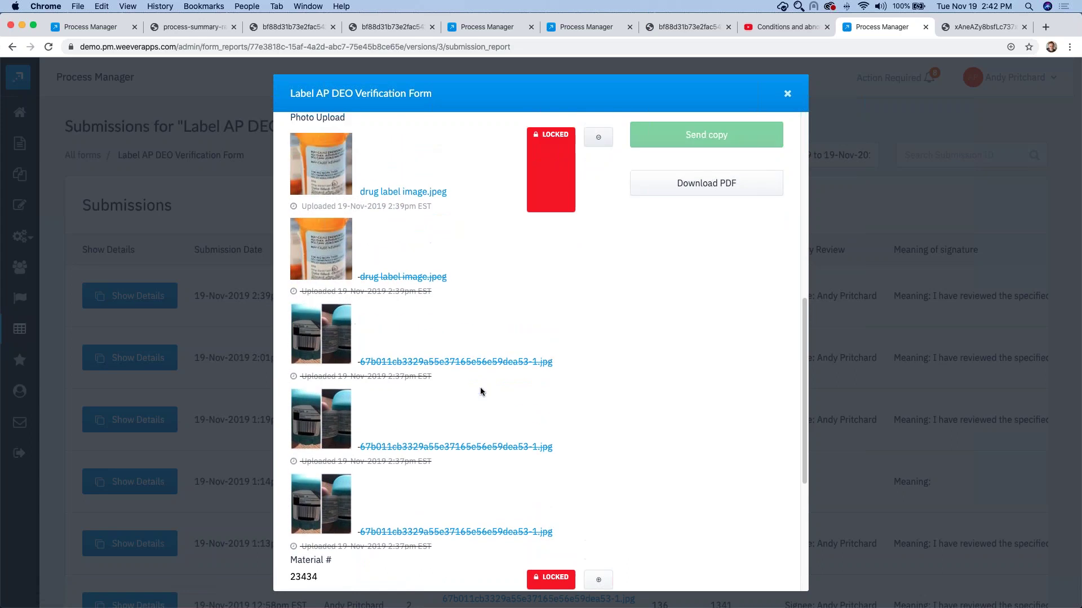
{"action": "scroll", "coordinate": [477, 387], "scroll_direction": "down", "scroll_amount": 5}
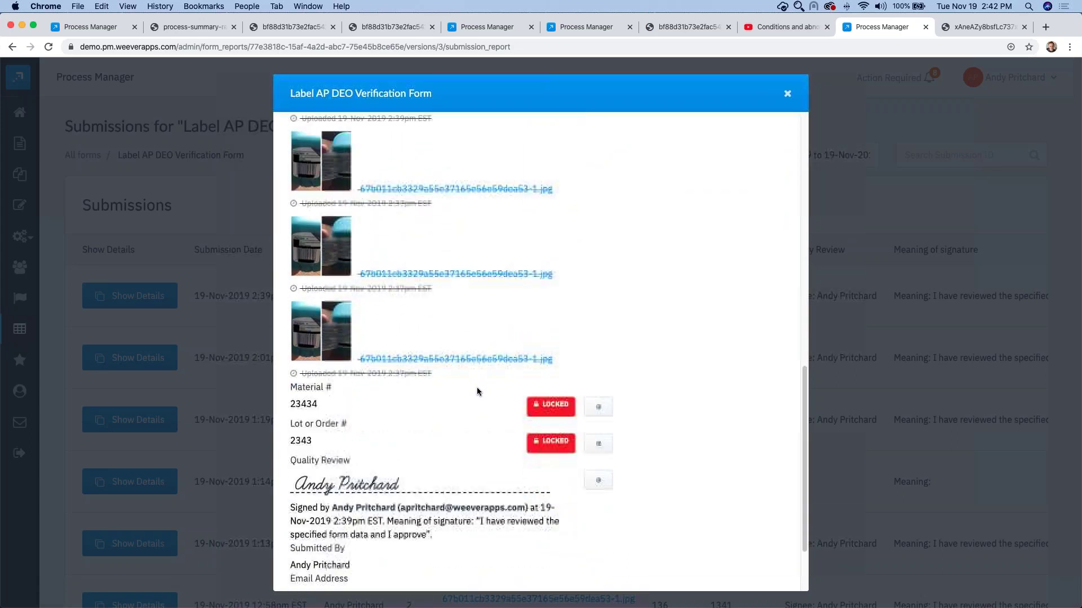
{"action": "left_click", "coordinate": [598, 401]}
{"action": "scroll", "coordinate": [443, 406], "scroll_direction": "down", "scroll_amount": 1}
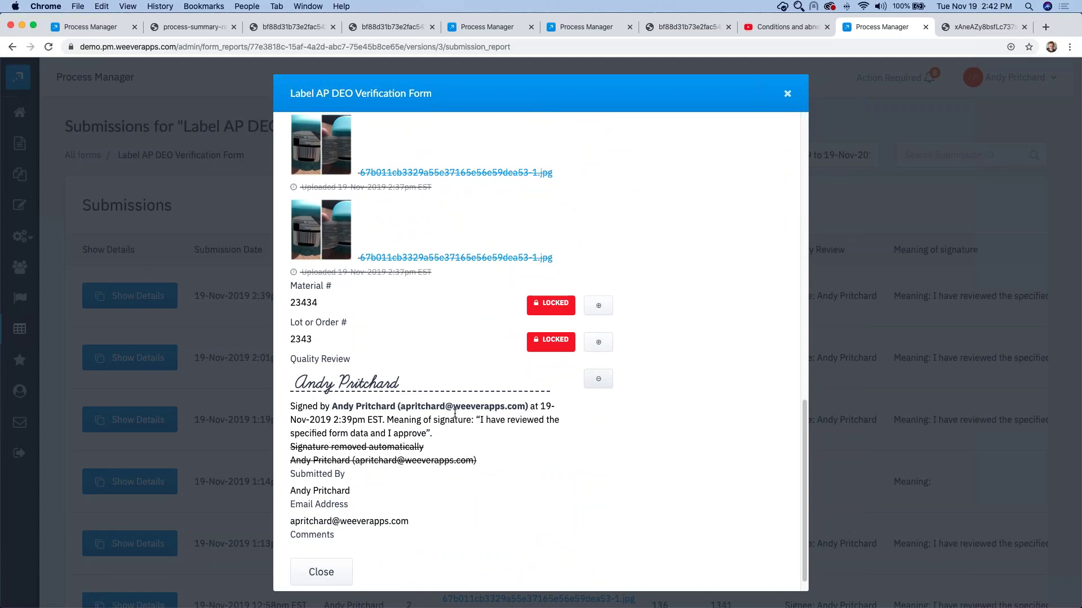
{"action": "scroll", "coordinate": [456, 414], "scroll_direction": "up", "scroll_amount": 1}
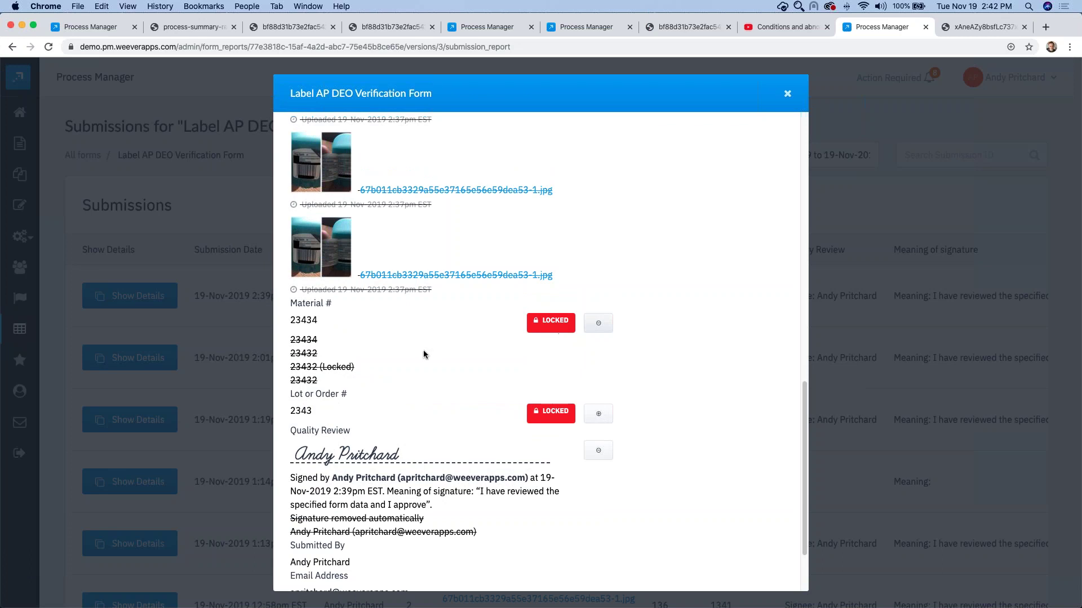
{"action": "scroll", "coordinate": [419, 351], "scroll_direction": "up", "scroll_amount": 10}
{"action": "scroll", "coordinate": [419, 351], "scroll_direction": "up", "scroll_amount": 3}
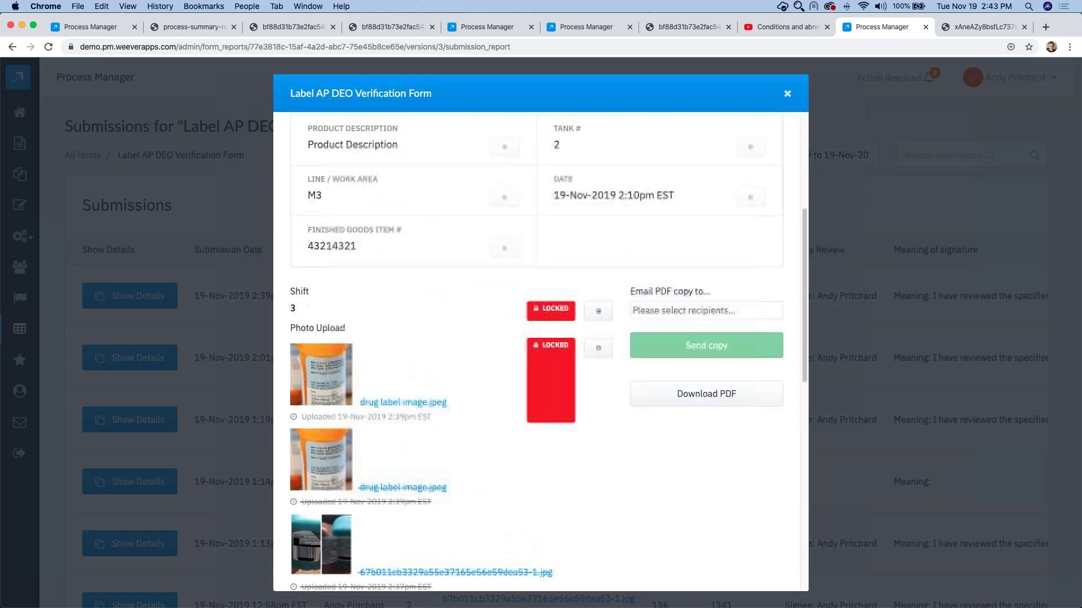
Step: Email a PDF copy of the submission to a chosen recipient and close the details
{"action": "left_click", "coordinate": [666, 316]}
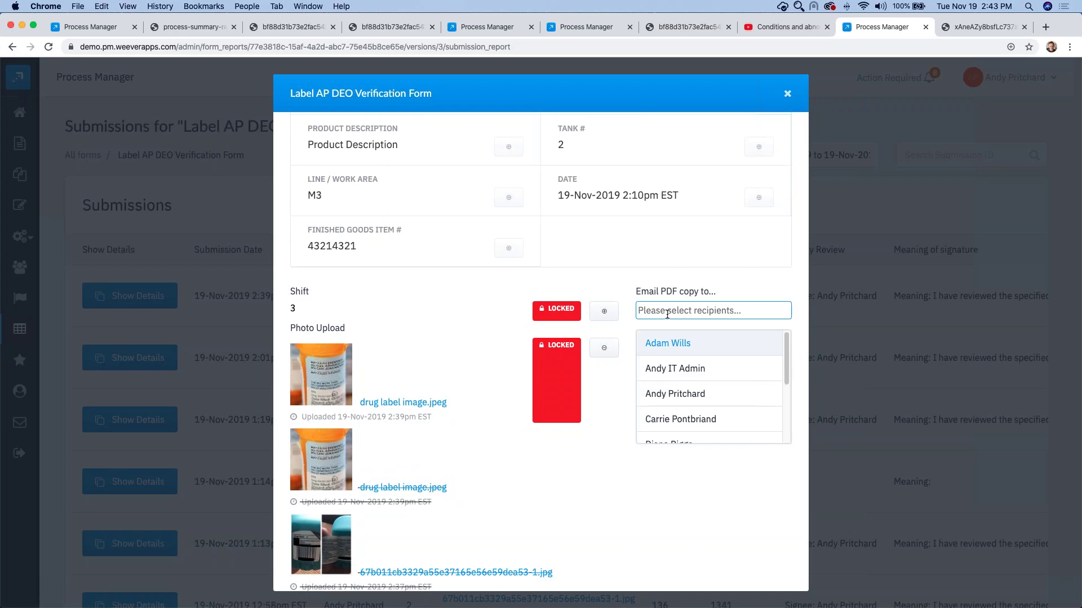
{"action": "left_click", "coordinate": [687, 398]}
{"action": "left_click", "coordinate": [698, 351]}
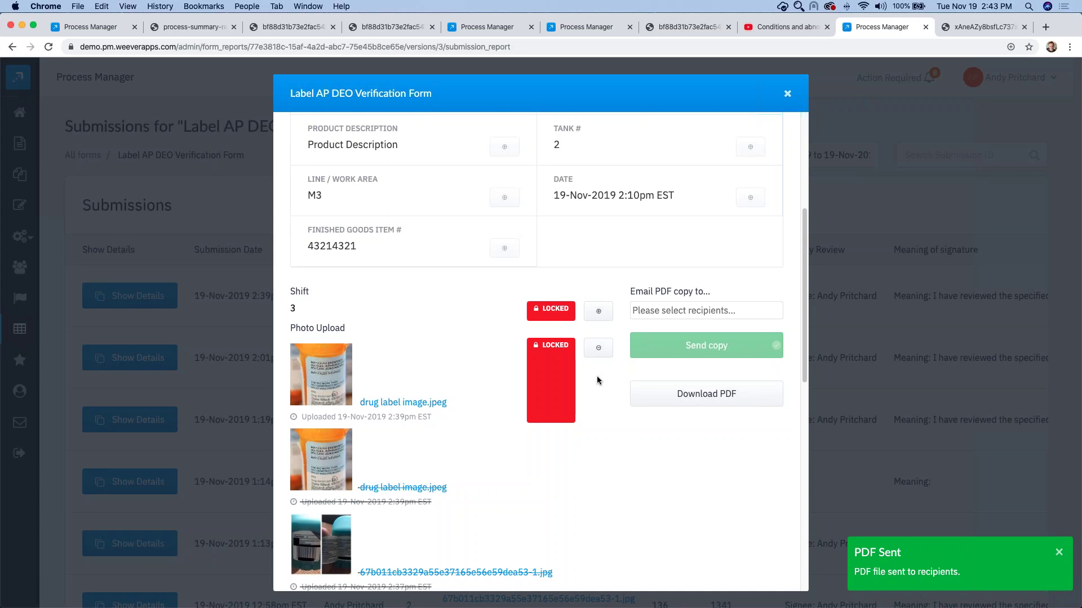
{"action": "scroll", "coordinate": [597, 376], "scroll_direction": "up", "scroll_amount": 5}
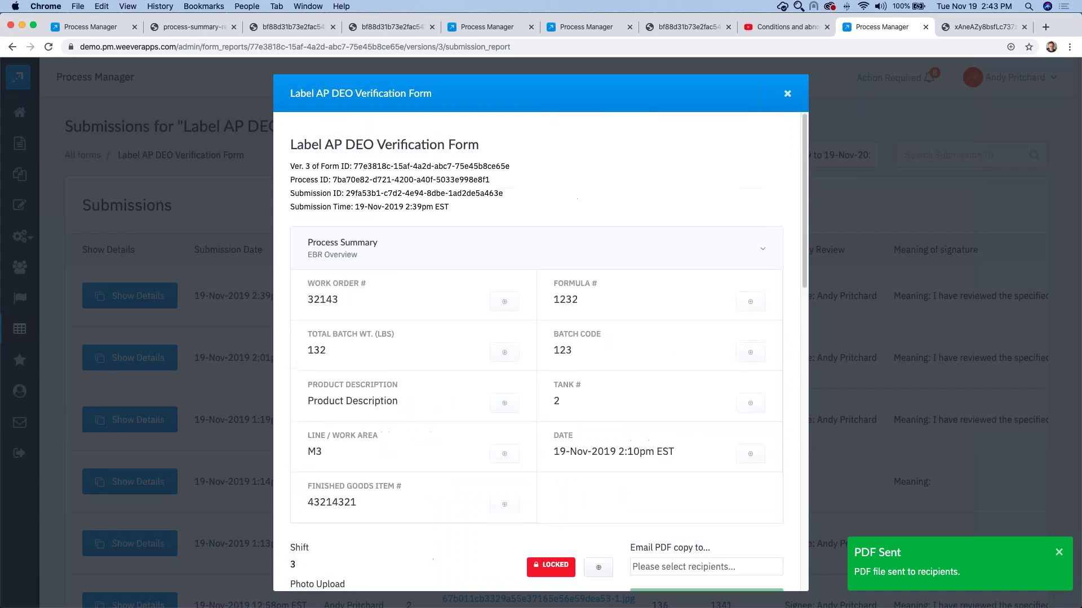
{"action": "left_click", "coordinate": [787, 95]}
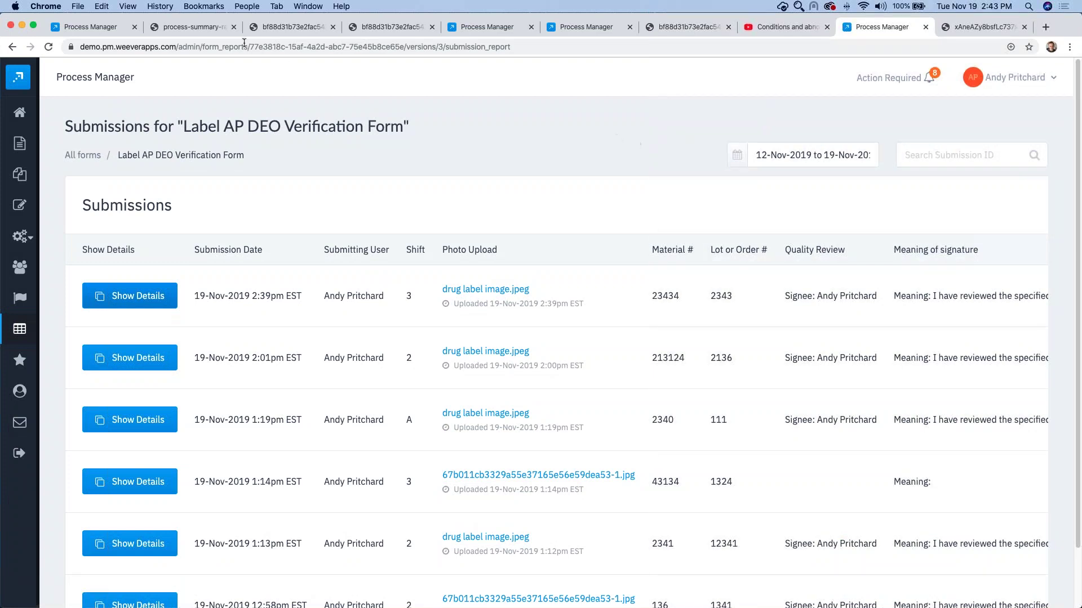
Step: Show the Batch Record Process Live Processes list sorted by progress, highest first
{"action": "left_click", "coordinate": [101, 34]}
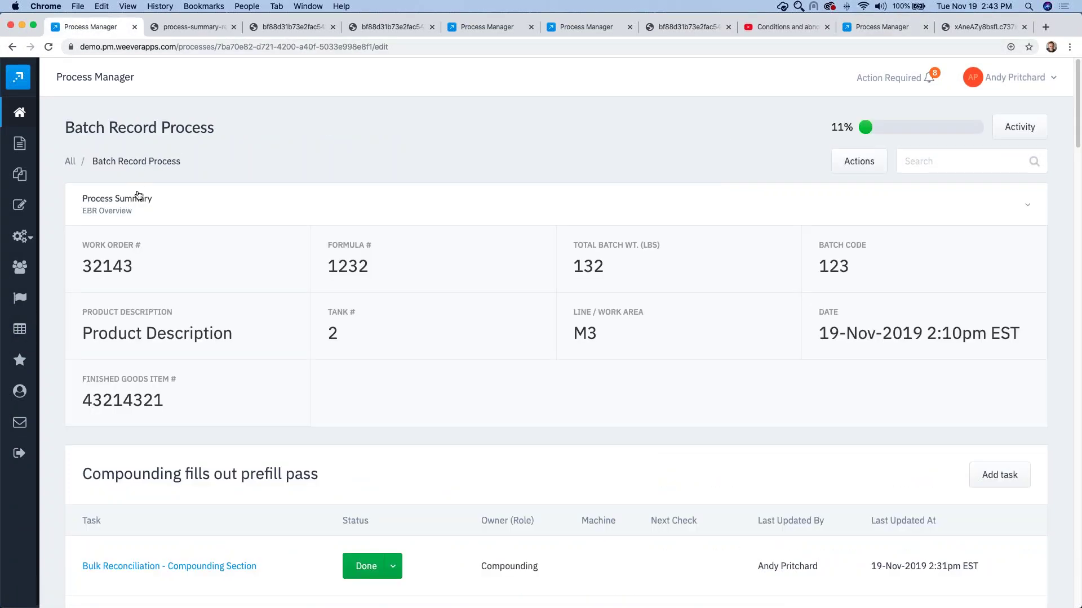
{"action": "left_click", "coordinate": [135, 197]}
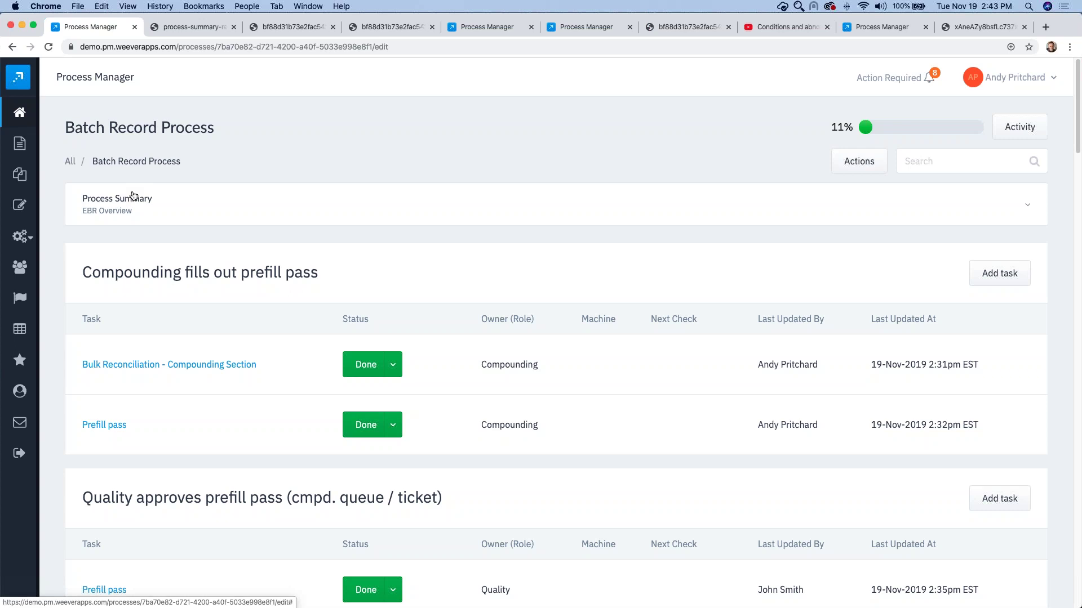
{"action": "mouse_move", "coordinate": [24, 111]}
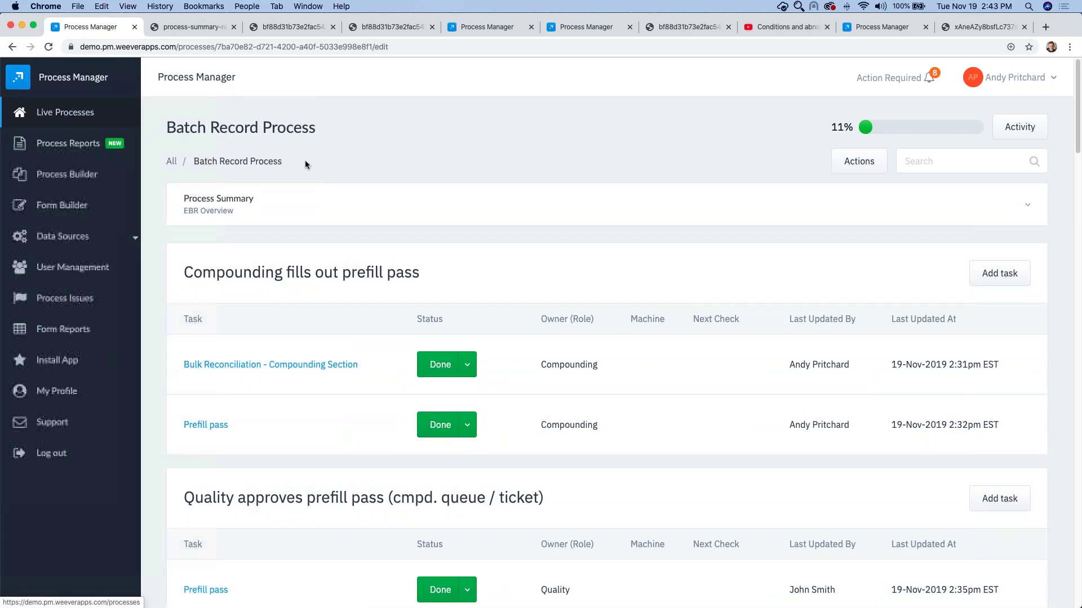
{"action": "left_click", "coordinate": [90, 120]}
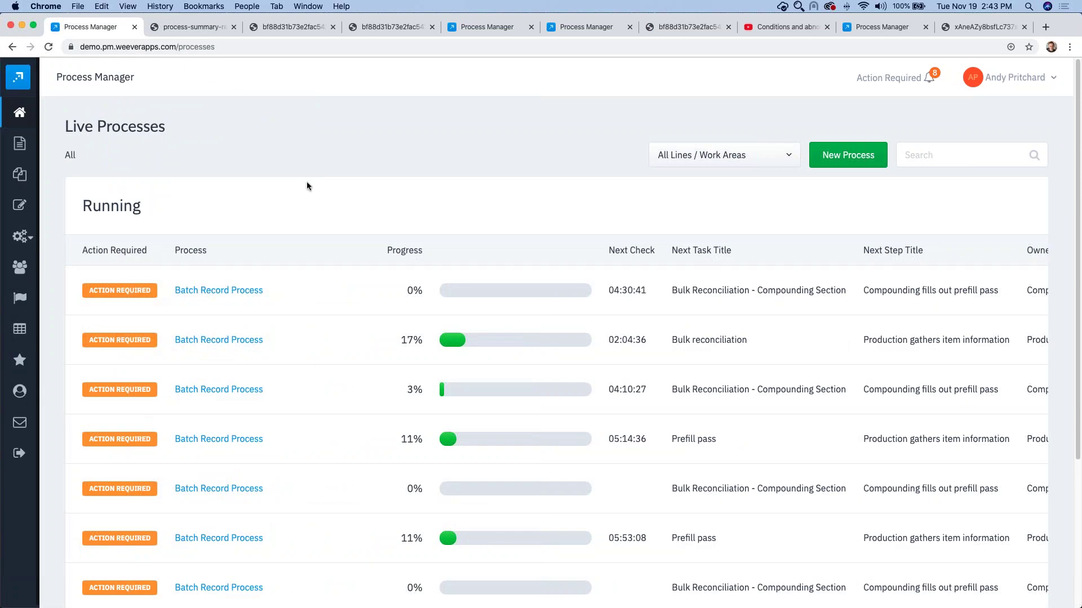
{"action": "left_click", "coordinate": [584, 251]}
{"action": "left_click", "coordinate": [584, 251]}
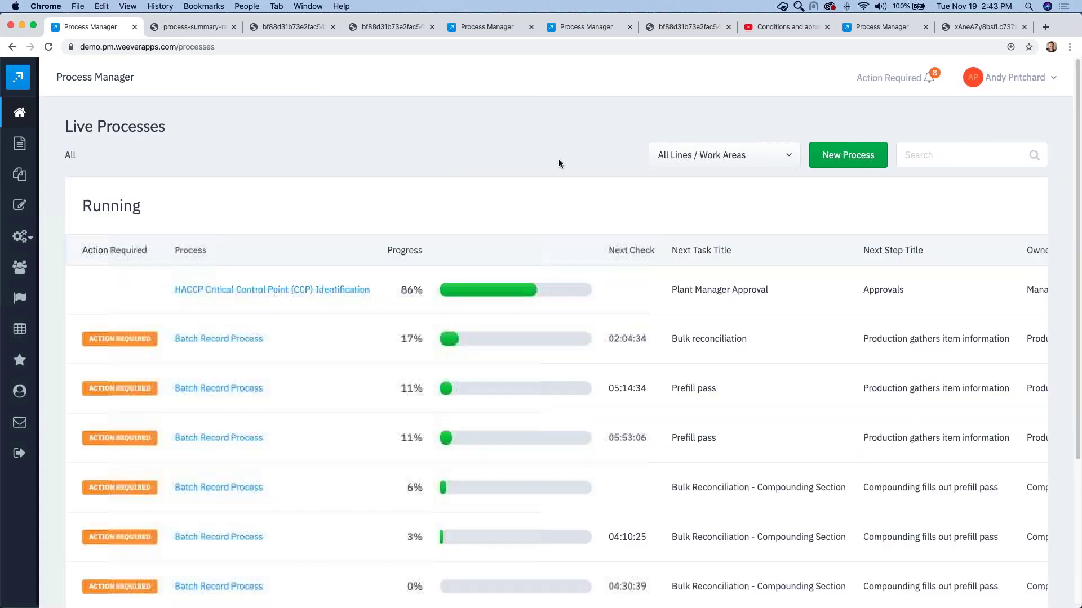